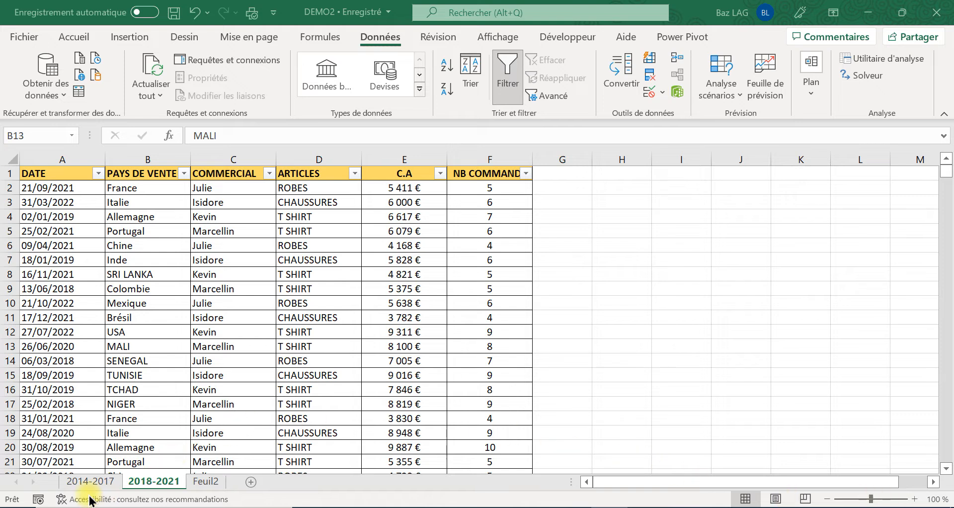
# - Compare the data on the 2014-2017 and 2018-2021 sheets, checking how far down the 2014-2017 rows extend
pyautogui.click(87, 481)
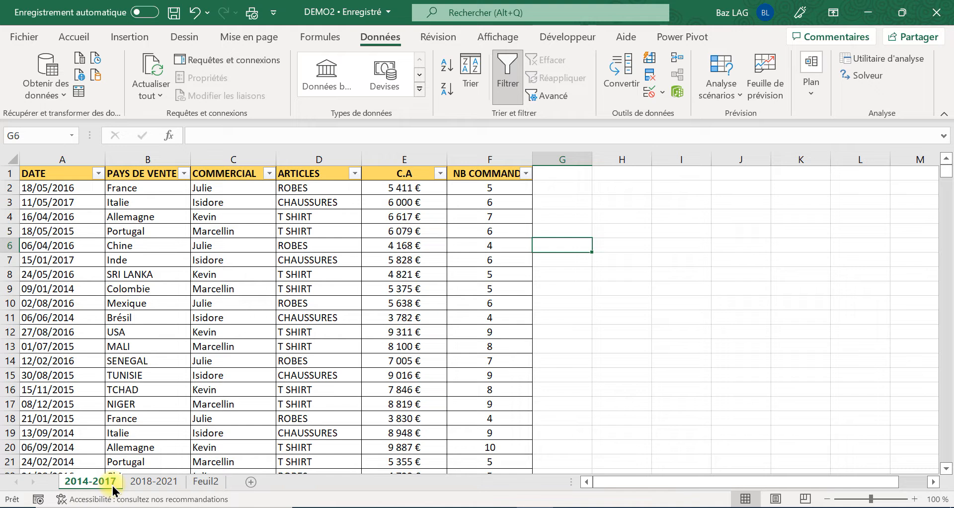
pyautogui.click(144, 481)
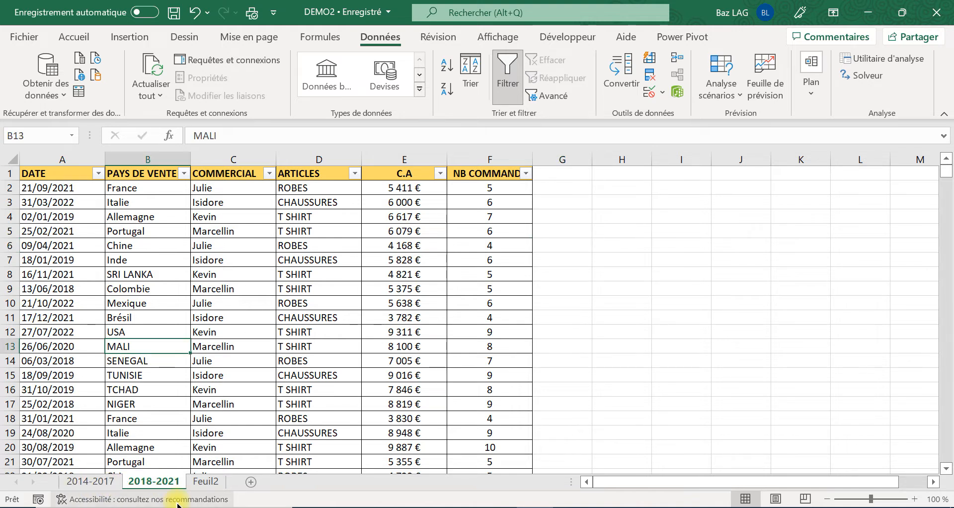
pyautogui.click(89, 481)
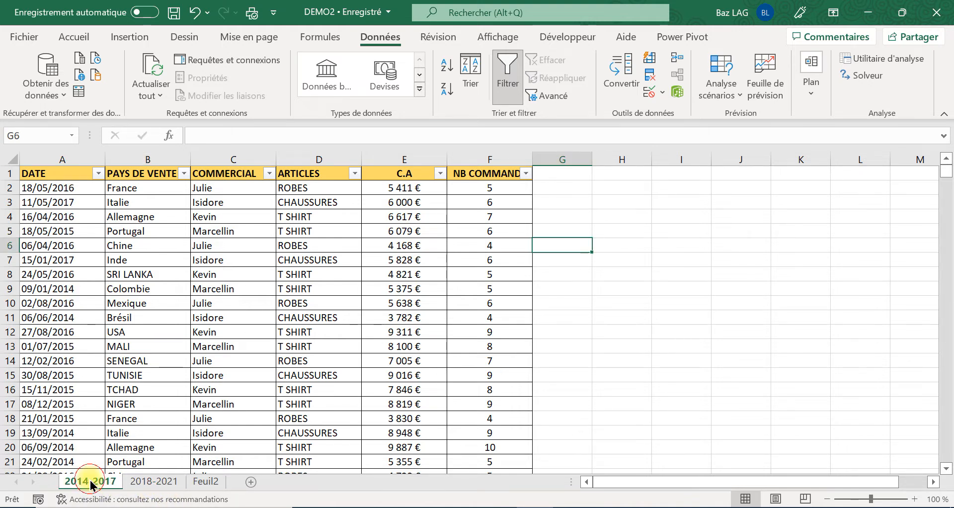
pyautogui.click(53, 231)
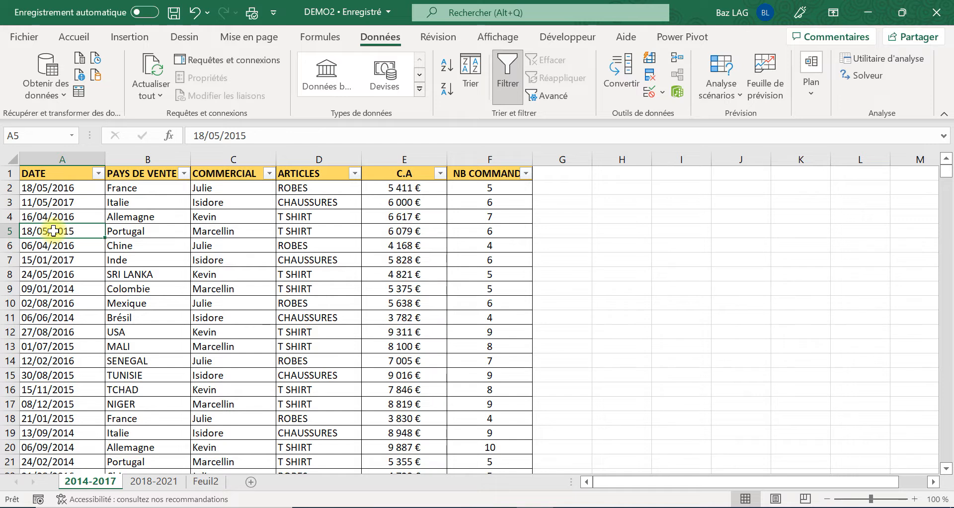
pyautogui.hotkey('ctrl', 'Down')
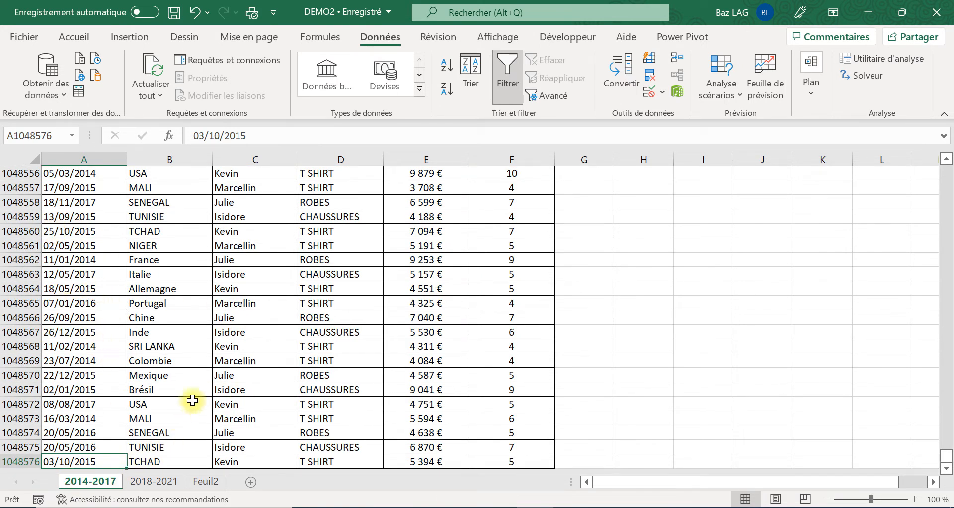
pyautogui.click(158, 481)
pyautogui.click(88, 484)
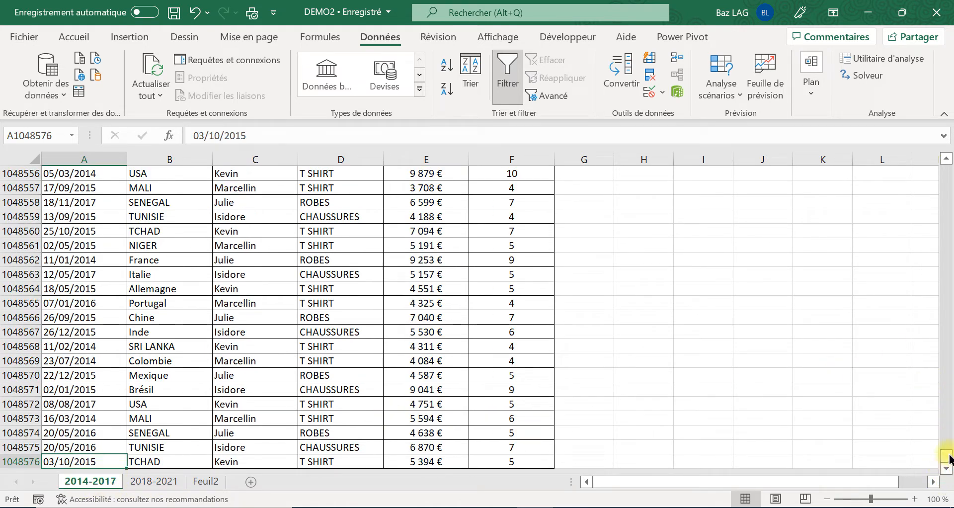
pyautogui.click(133, 482)
pyautogui.click(79, 482)
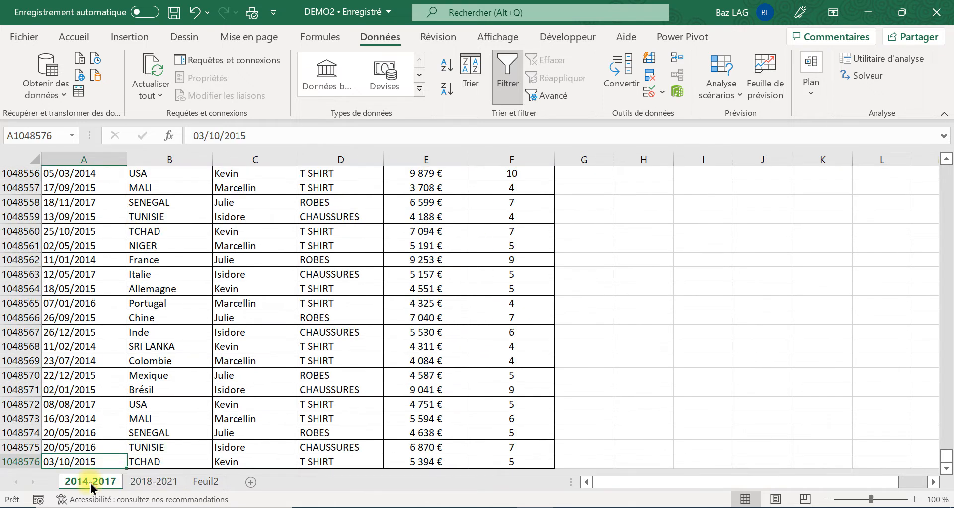
pyautogui.click(155, 482)
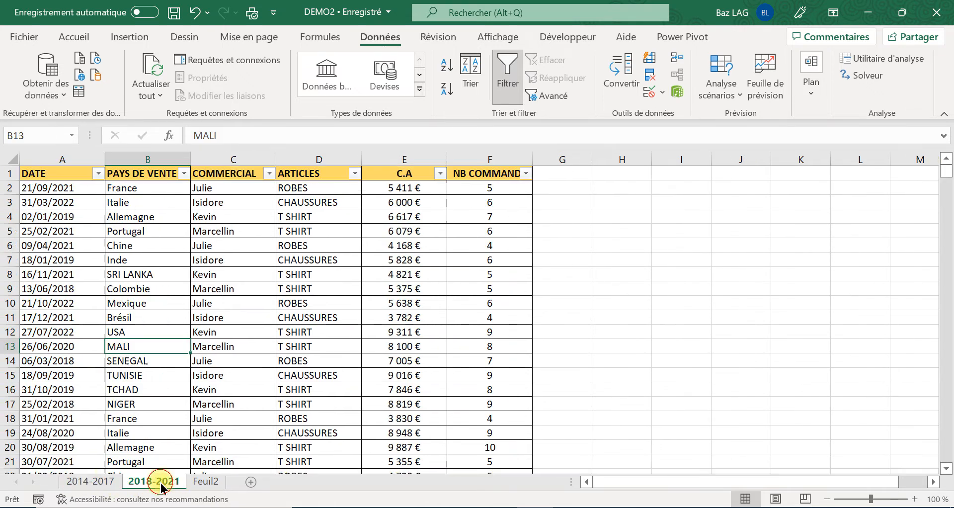
pyautogui.click(99, 482)
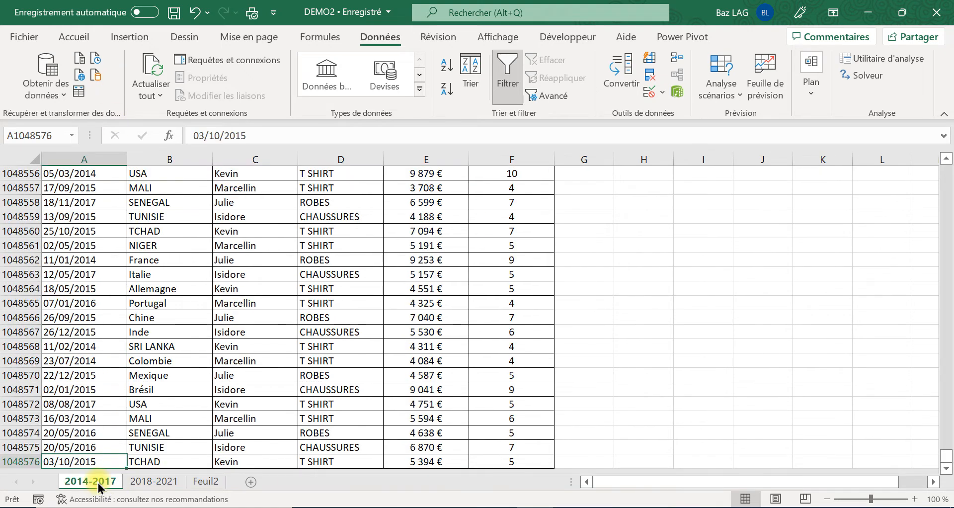
# - In G1 of the 2014-2017 sheet, start a formula joining the first two headers with an asterisk separator: =A1&"*"&B1
pyautogui.moveTo(947, 457); pyautogui.dragTo(932, 138)
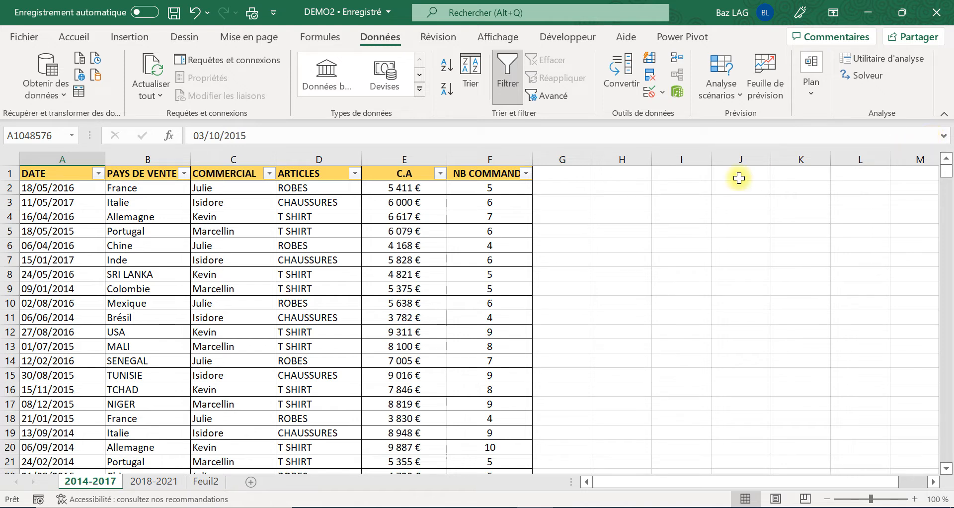
pyautogui.click(560, 171)
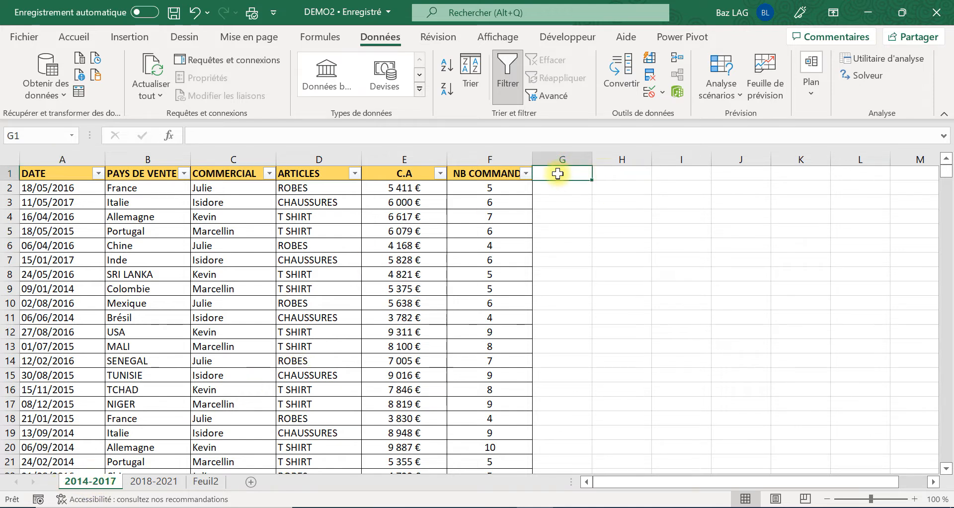
pyautogui.write('=')
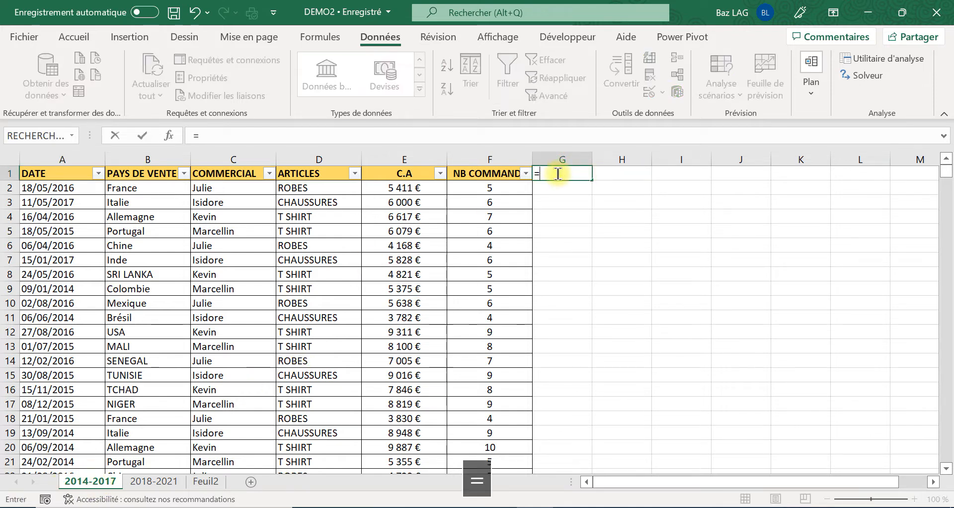
pyautogui.click(59, 173)
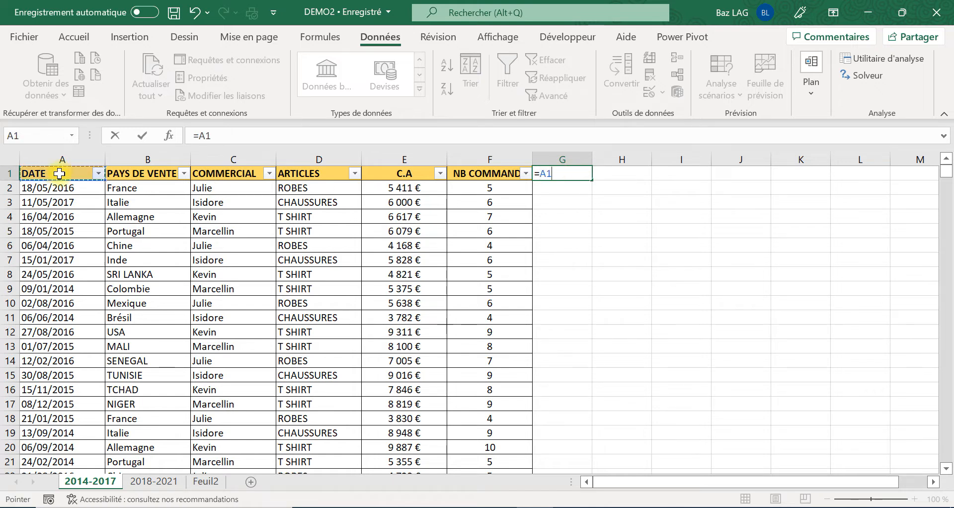
pyautogui.write('&')
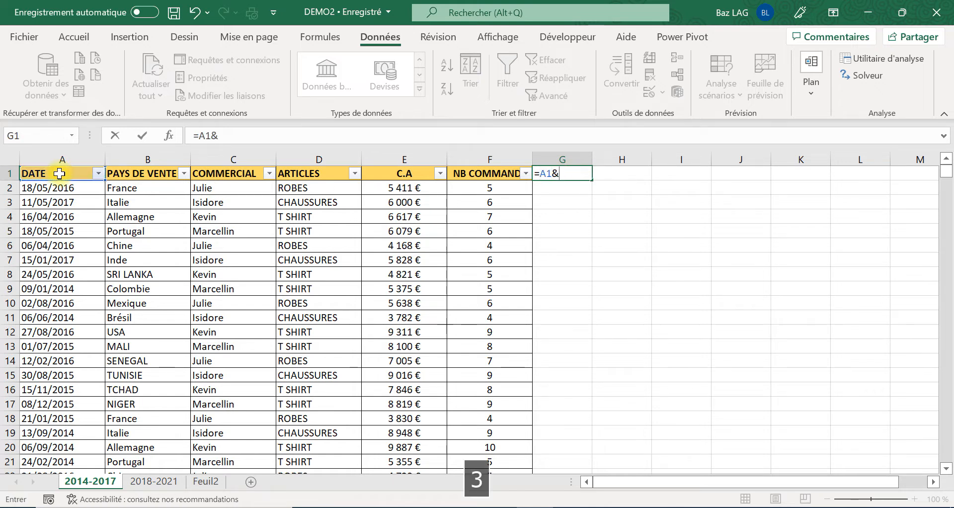
pyautogui.write('"*"&')
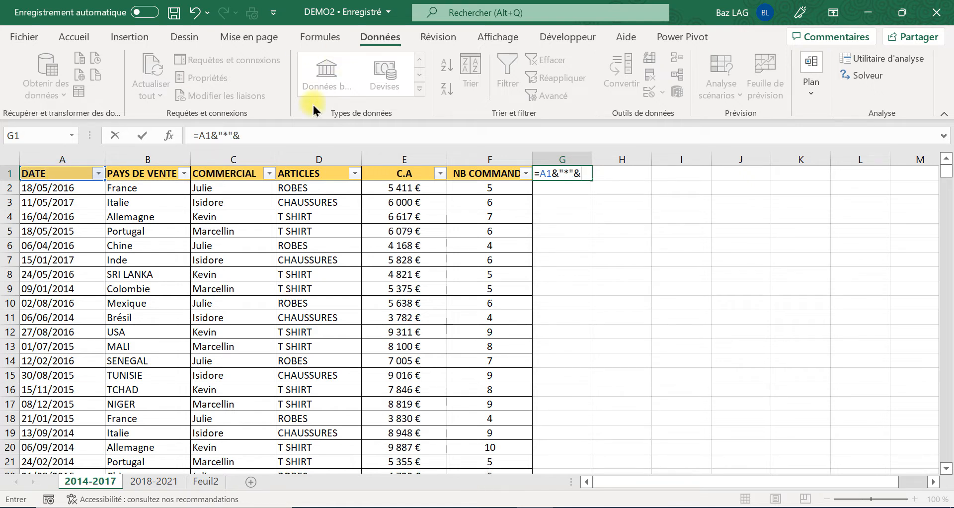
pyautogui.moveTo(211, 136); pyautogui.dragTo(261, 137)
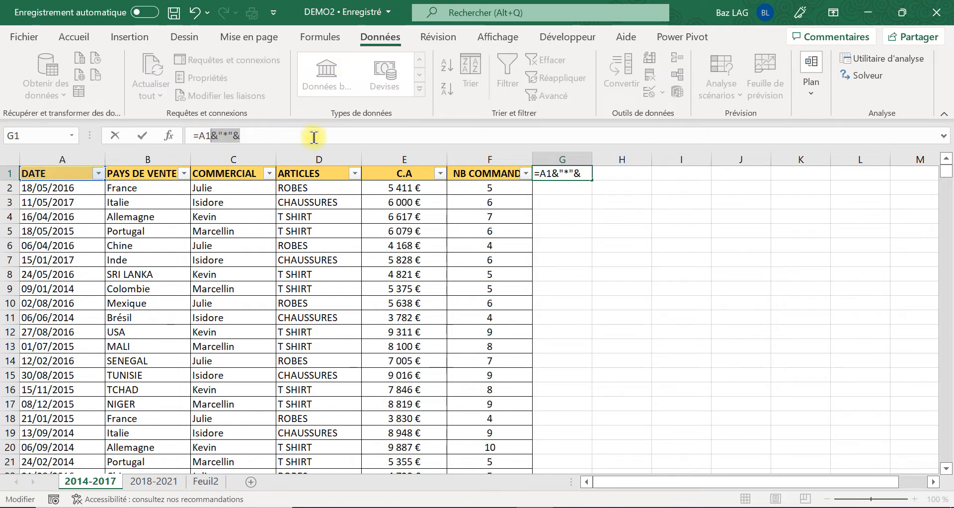
pyautogui.hotkey('ctrl', 'c')
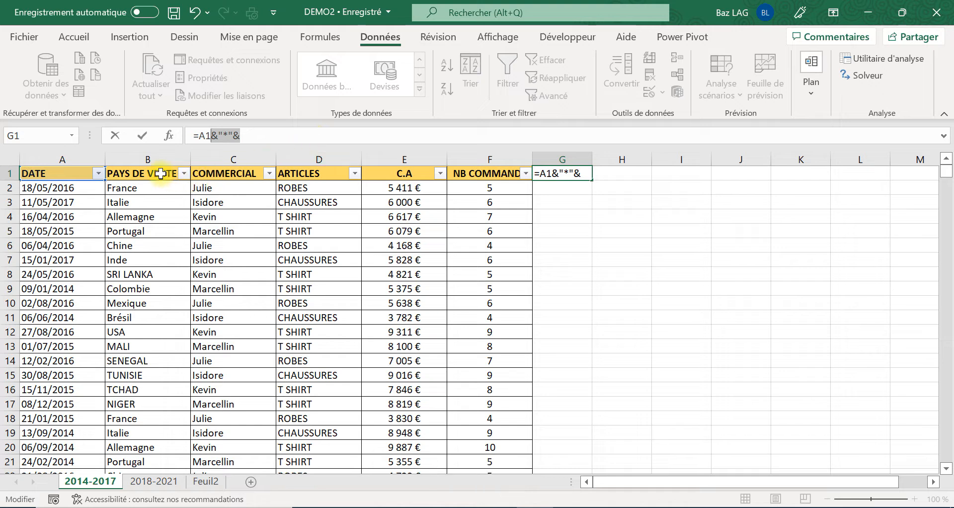
pyautogui.click(312, 136)
pyautogui.click(139, 173)
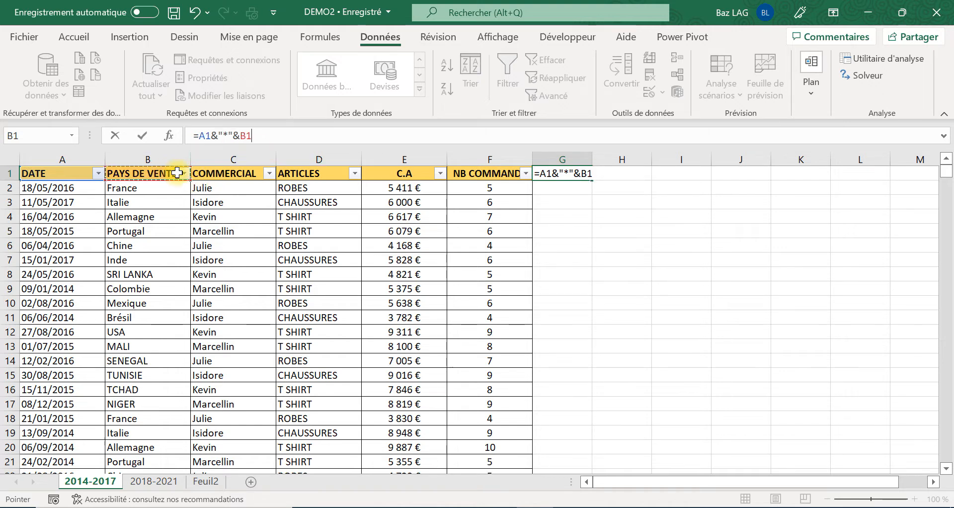
# - Extend the G1 formula with C1, D1, E1 and F1, each separated by "*", and fill it down to the last data row
pyautogui.hotkey('ctrl', 'v')
pyautogui.click(232, 173)
pyautogui.hotkey('ctrl', 'v')
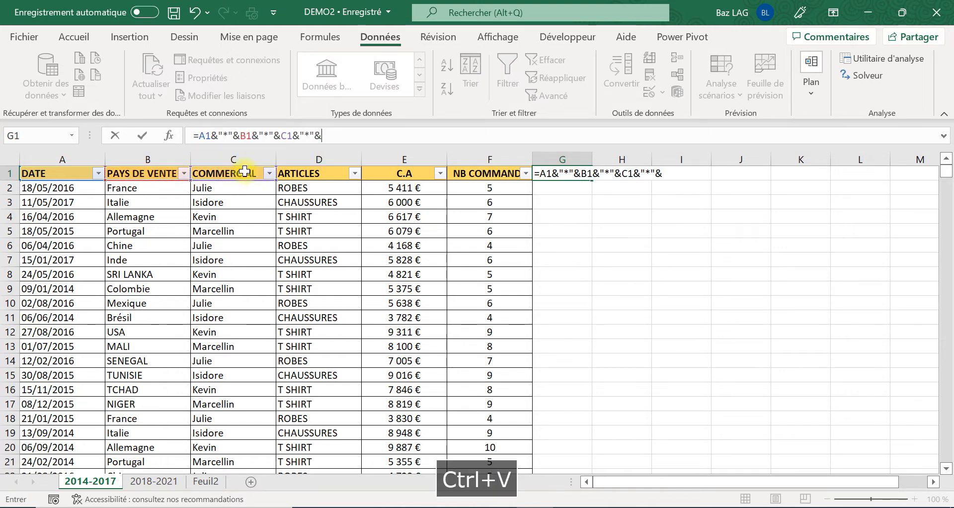
pyautogui.click(312, 172)
pyautogui.hotkey('ctrl', 'v')
pyautogui.click(398, 174)
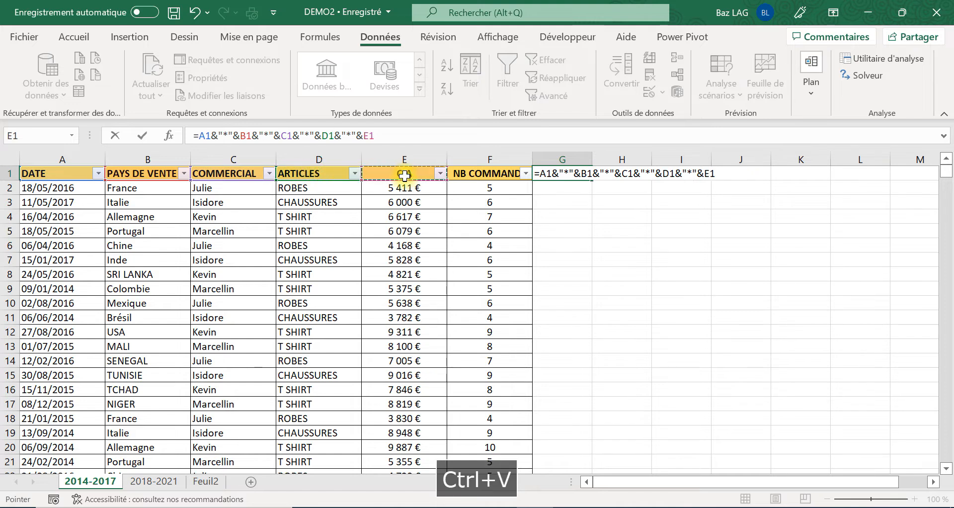
pyautogui.hotkey('ctrl', 'v')
pyautogui.click(464, 173)
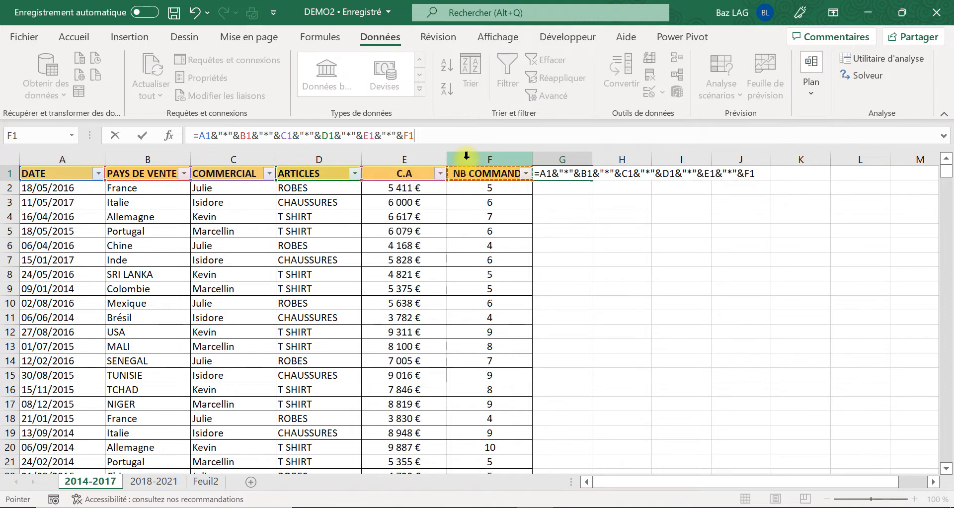
pyautogui.press('Return')
pyautogui.click(572, 175)
pyautogui.moveTo(592, 179); pyautogui.dragTo(634, 175)
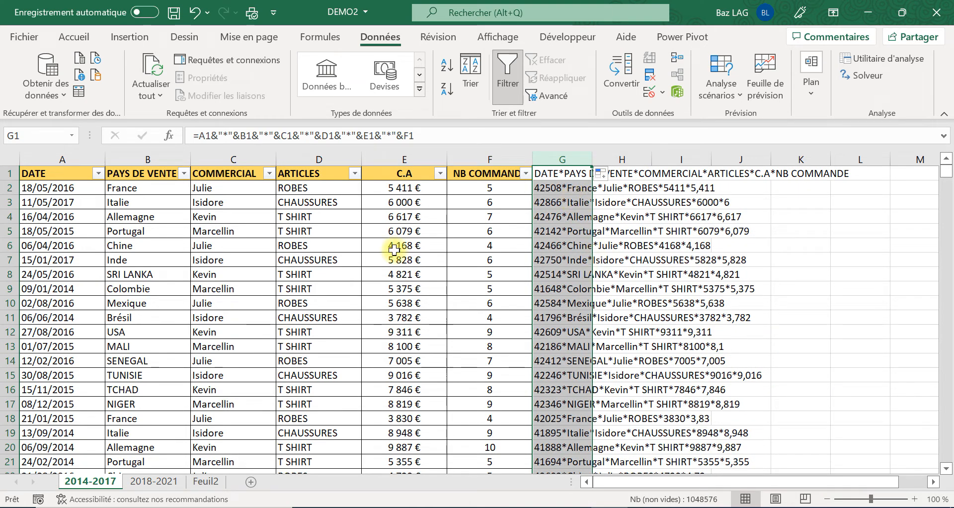
# - Copy the joining formula from G1 of the 2014-2017 sheet into G1 of the 2018-2021 sheet
pyautogui.click(563, 178)
pyautogui.moveTo(443, 136); pyautogui.dragTo(134, 93)
pyautogui.hotkey('ctrl', 'c')
pyautogui.press('Return')
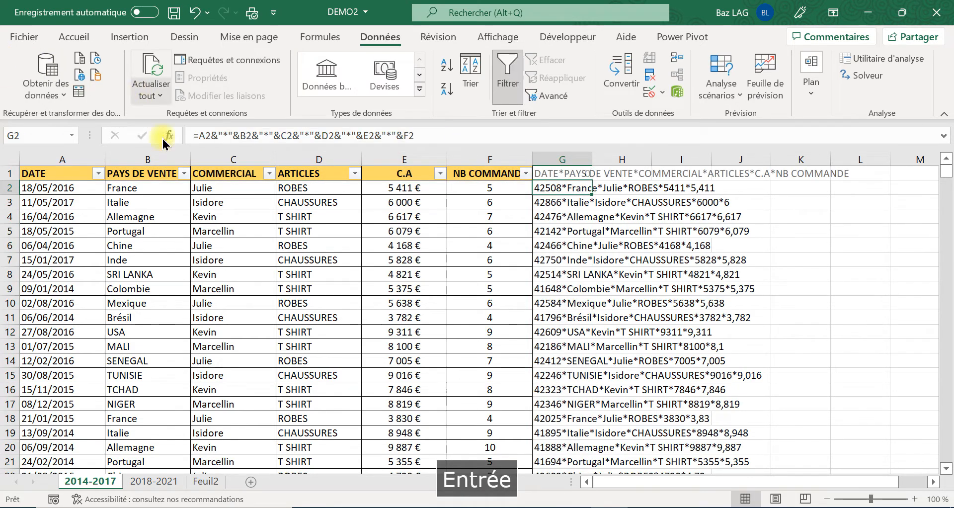
pyautogui.click(154, 481)
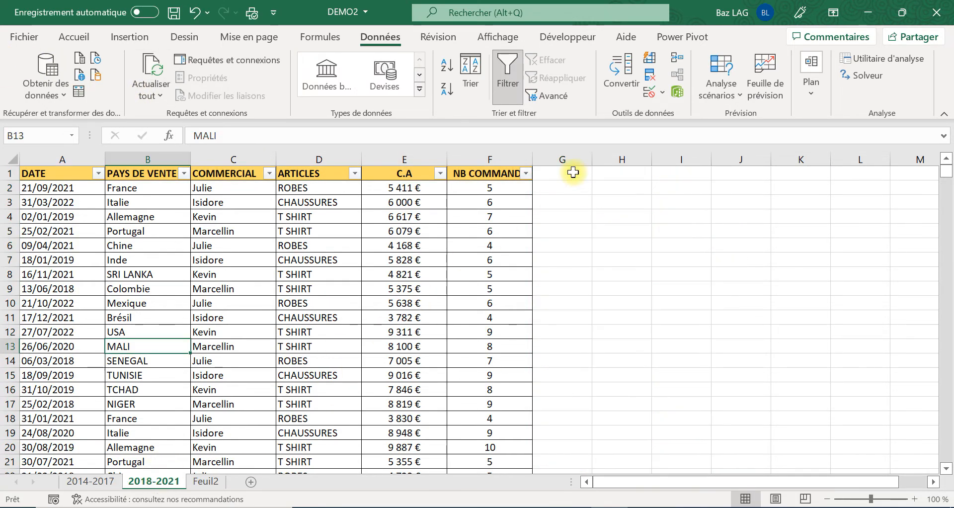
pyautogui.click(571, 172)
pyautogui.click(378, 130)
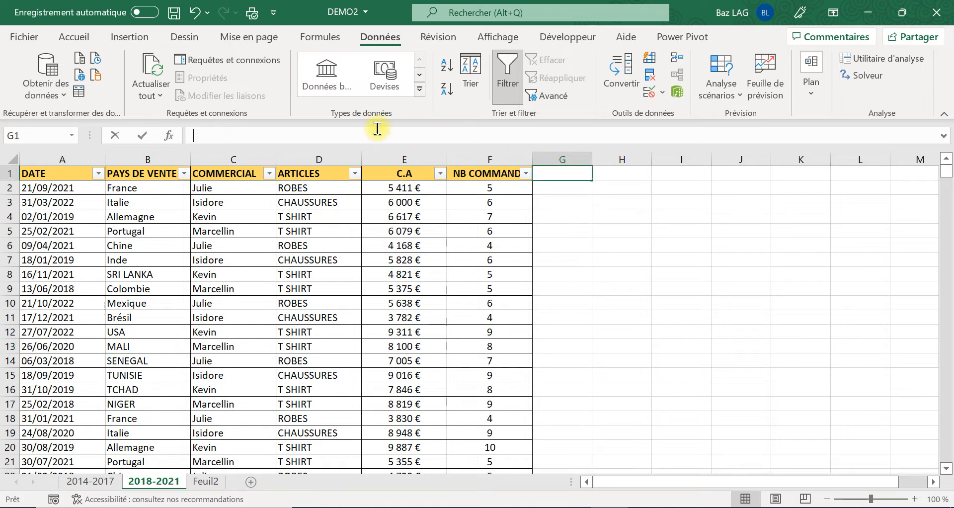
pyautogui.hotkey('ctrl', 'v')
pyautogui.press('Return')
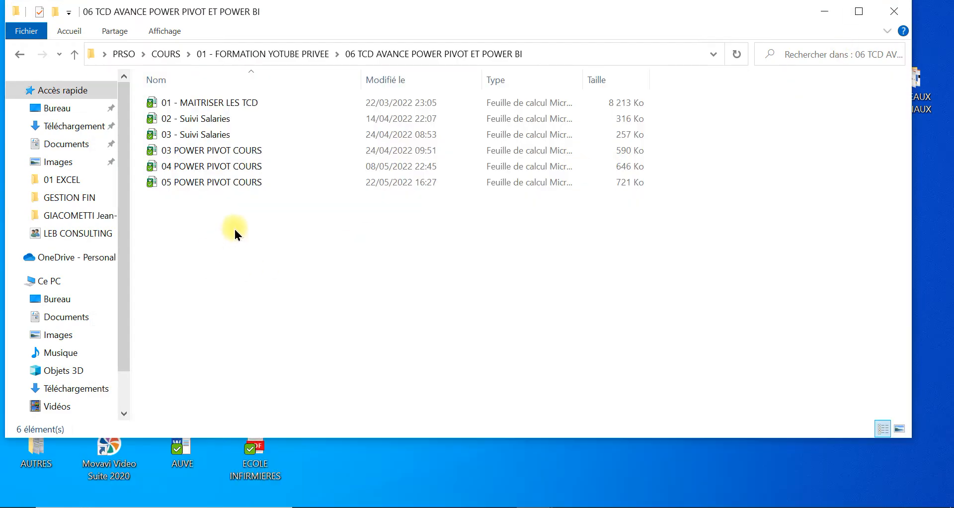
# - In File Explorer, create a new text document in the folder 06 TCD AVANCE POWER PIVOT ET POWER BI and open it
pyautogui.rightClick(197, 229)
pyautogui.moveTo(253, 399)
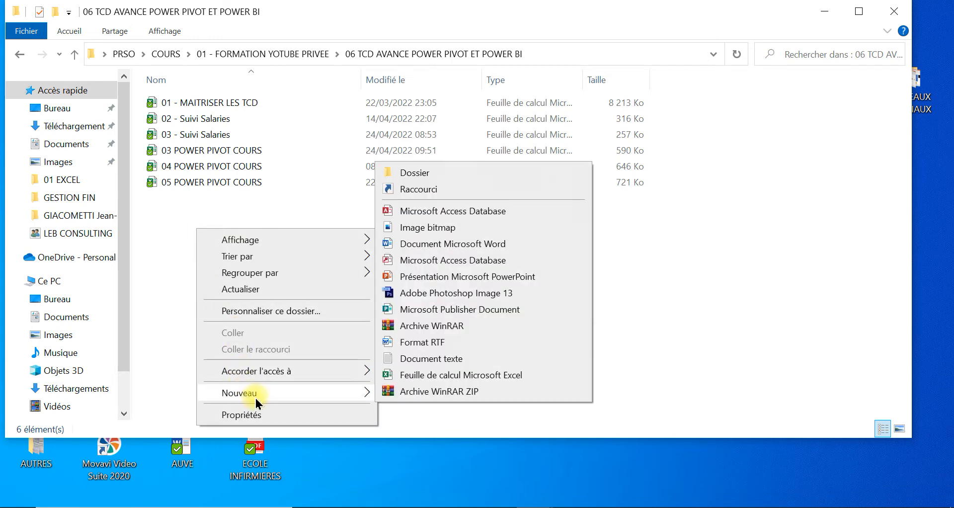
pyautogui.click(406, 359)
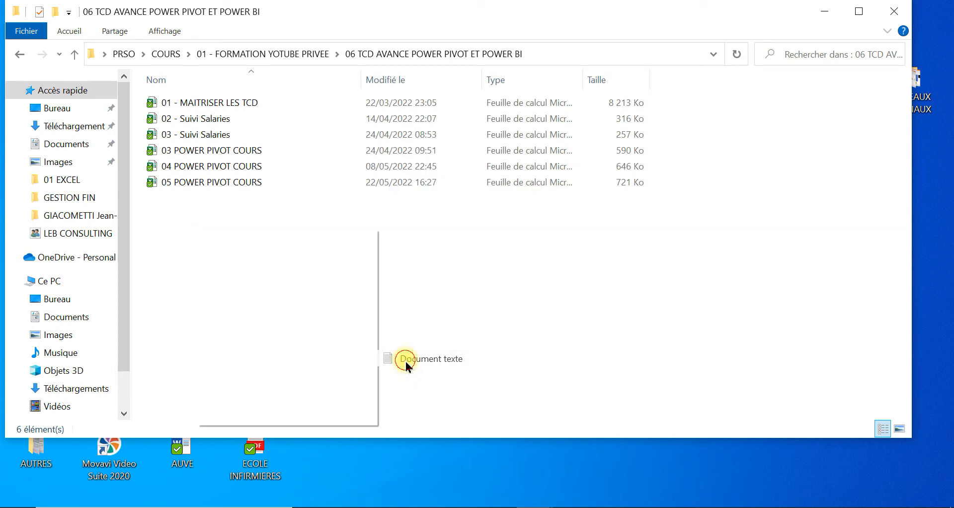
pyautogui.click(293, 198)
pyautogui.doubleClick(293, 198)
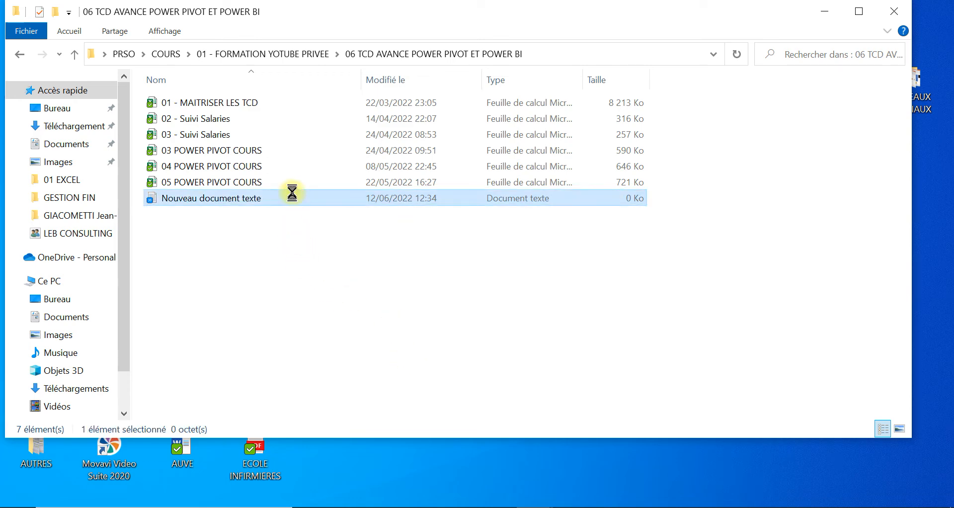
# - Switch back to Excel and copy all the joined values in column G of the 2014-2017 sheet, from G1 to the last row
pyautogui.click(618, 507)
pyautogui.click(617, 507)
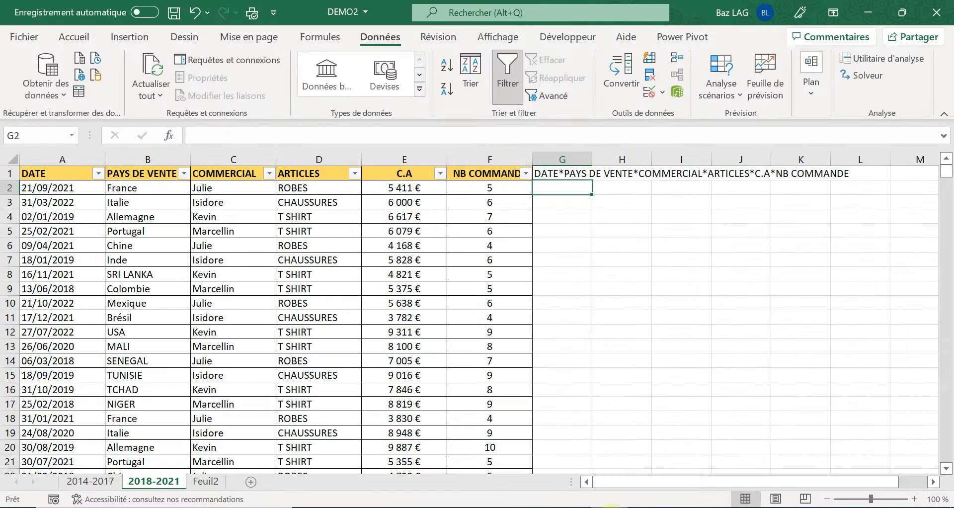
pyautogui.click(102, 483)
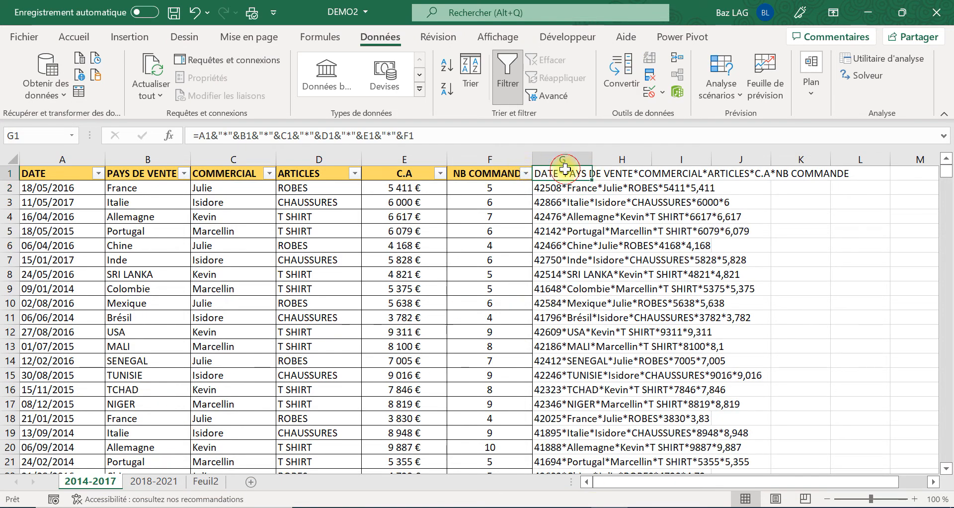
pyautogui.hotkey('ctrl', 'shift', 'Down')
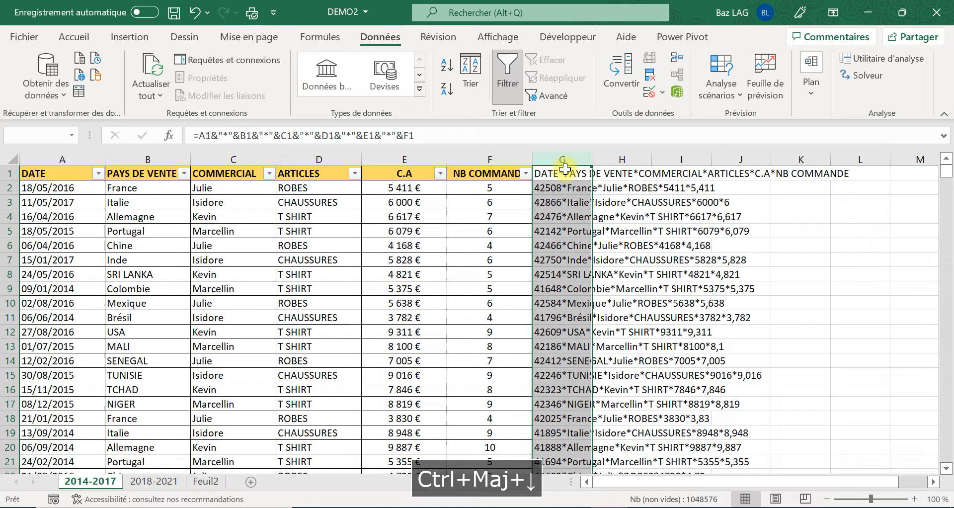
pyautogui.rightClick(567, 201)
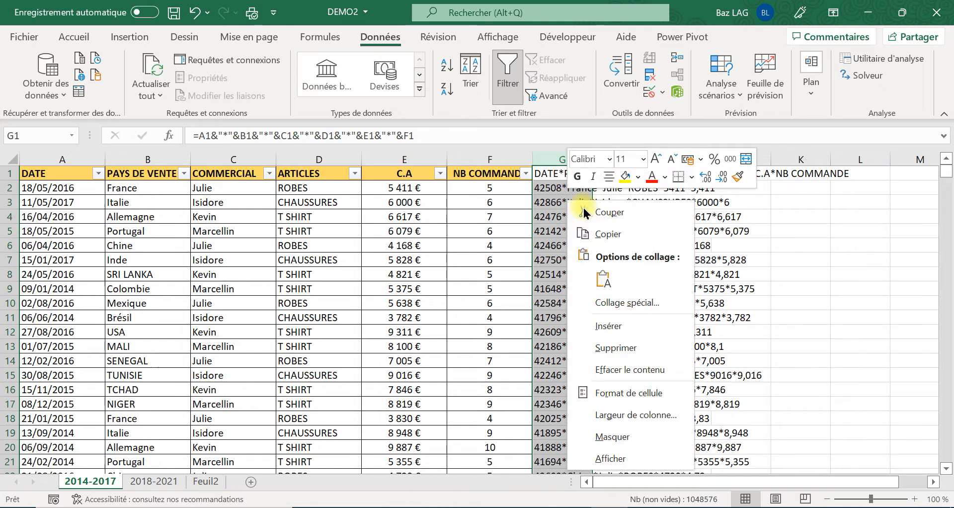
pyautogui.click(604, 233)
# - Open the new text document from File Explorer and paste the copied column G values into it
pyautogui.click(869, 12)
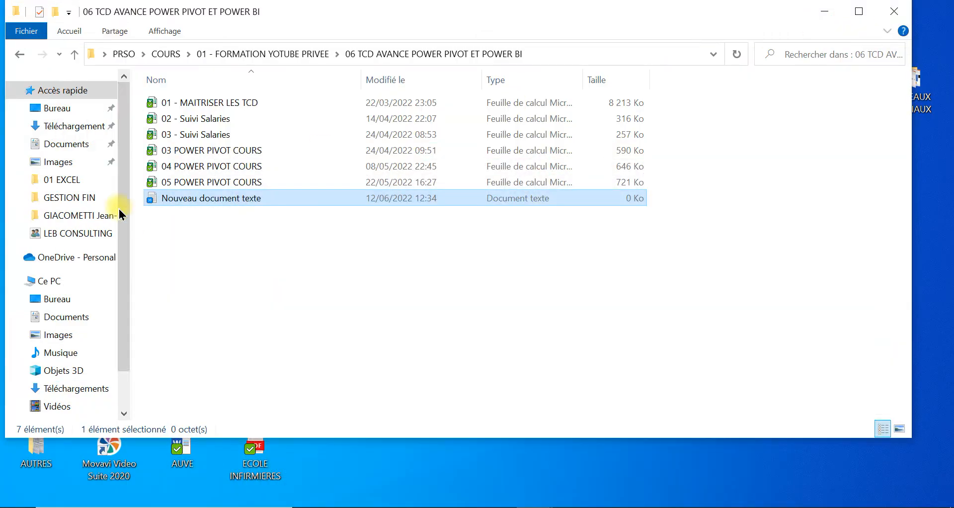
pyautogui.doubleClick(204, 198)
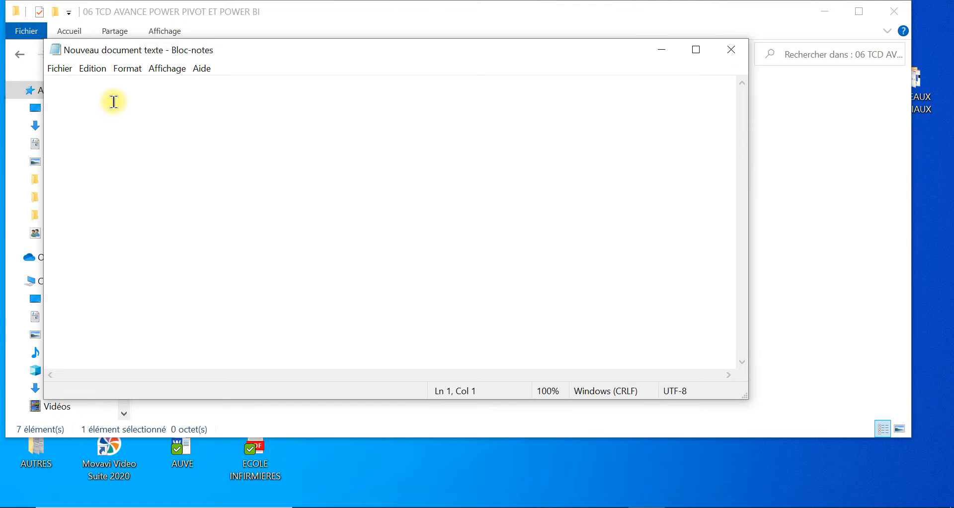
pyautogui.rightClick(92, 94)
pyautogui.click(130, 150)
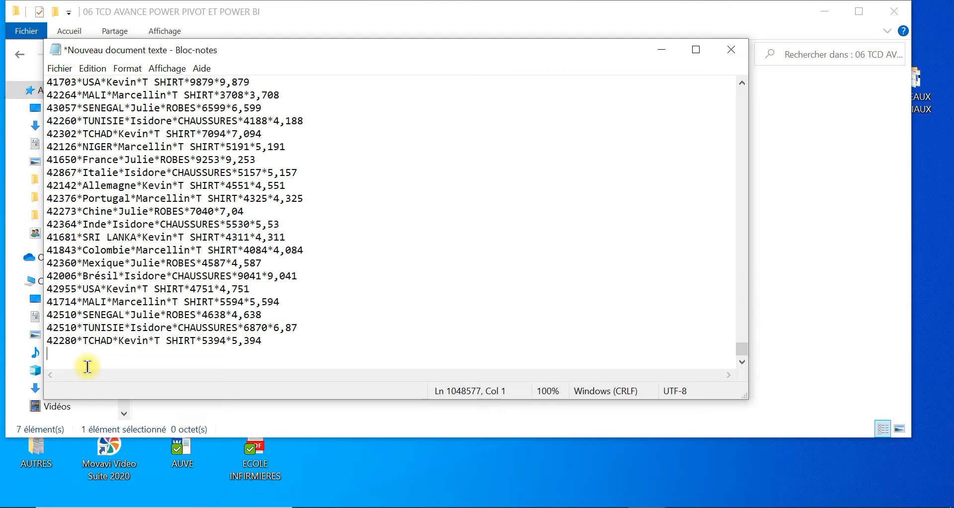
# - Switch back to Excel and fill the joining formula in G1 of the 2018-2021 sheet down to the last data row
pyautogui.click(596, 507)
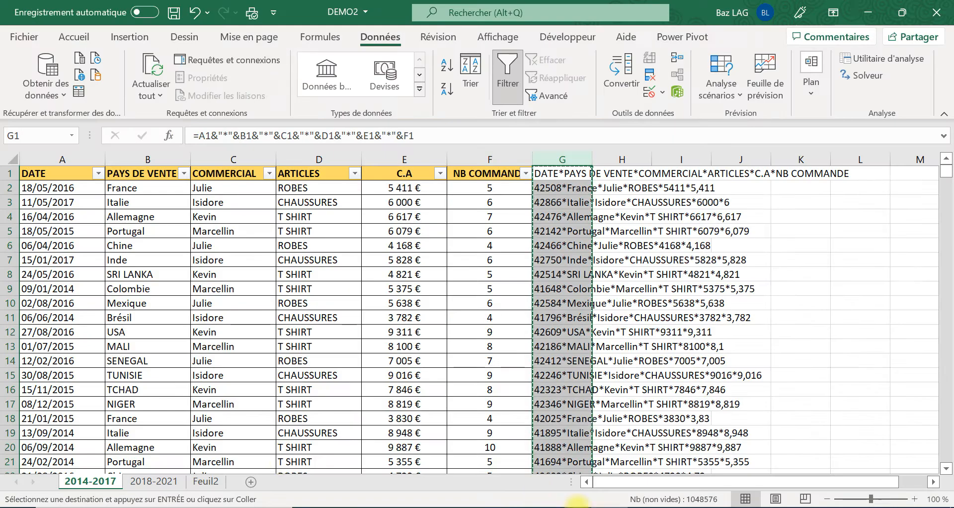
pyautogui.click(161, 483)
pyautogui.click(588, 173)
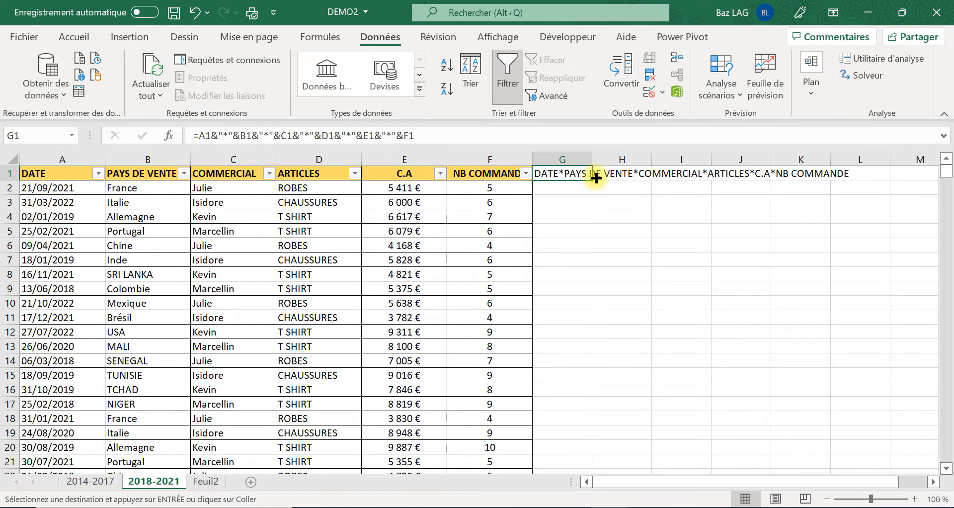
pyautogui.doubleClick(592, 180)
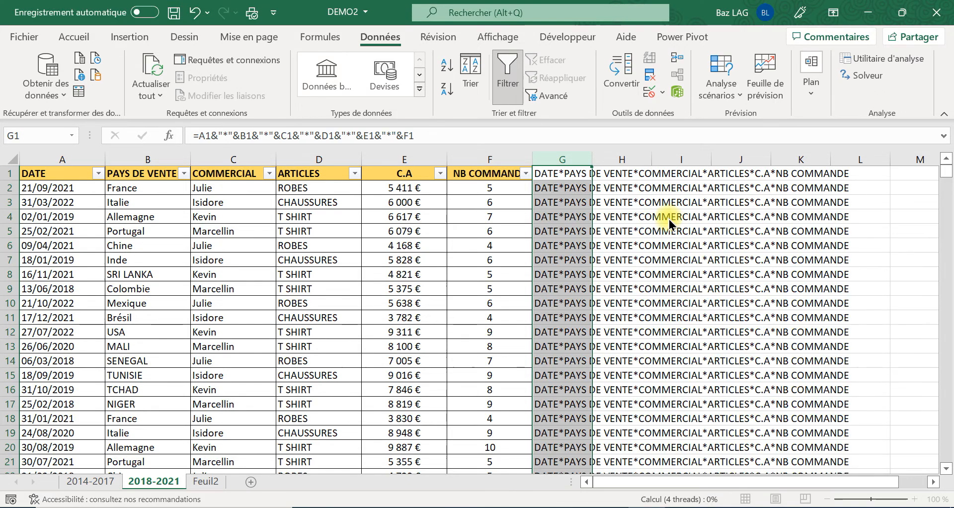
pyautogui.click(641, 260)
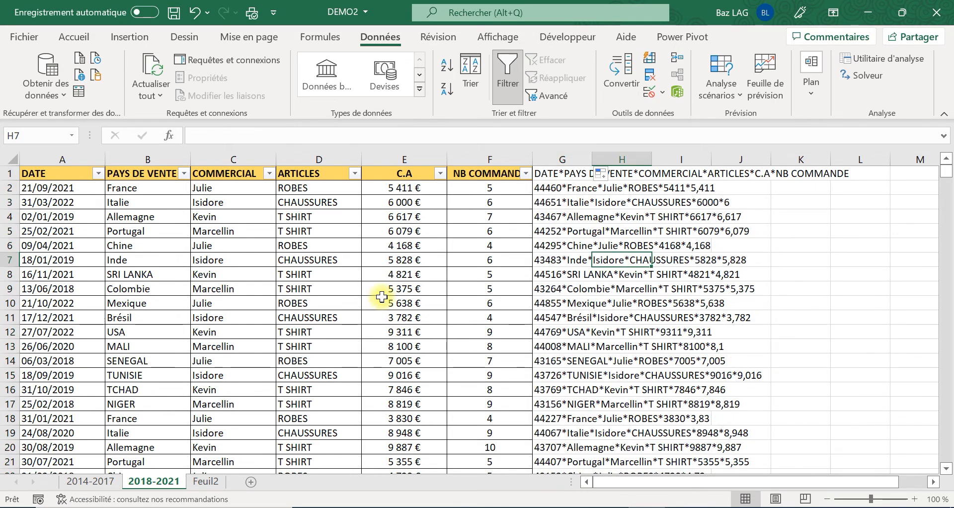
# - Copy the joined values from G2 to the last row of the 2018-2021 sheet and paste them at the end of the Notepad document
pyautogui.click(558, 188)
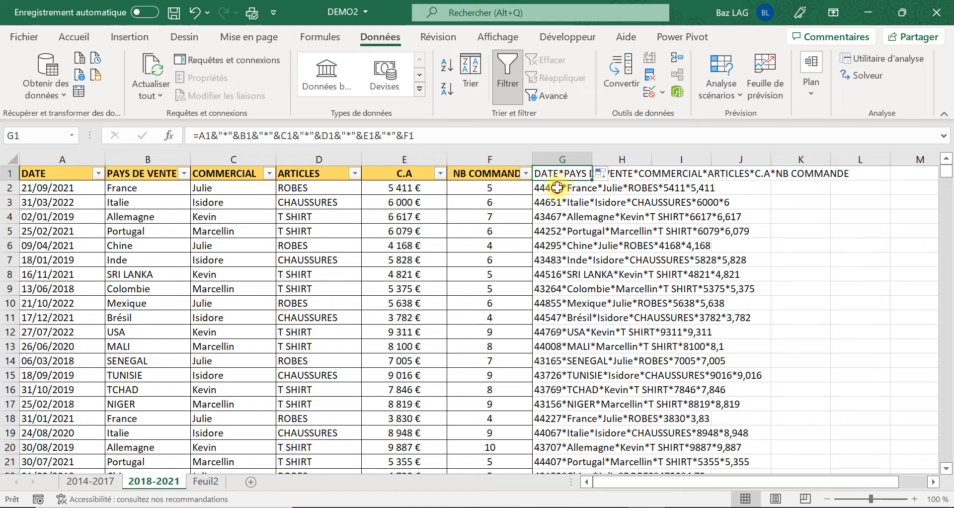
pyautogui.hotkey('ctrl', 'shift', 'Down')
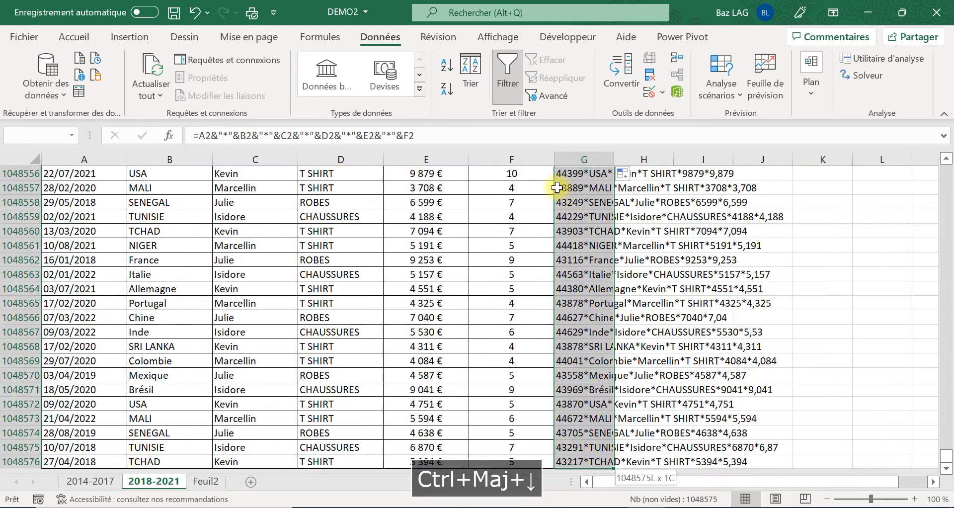
pyautogui.rightClick(571, 194)
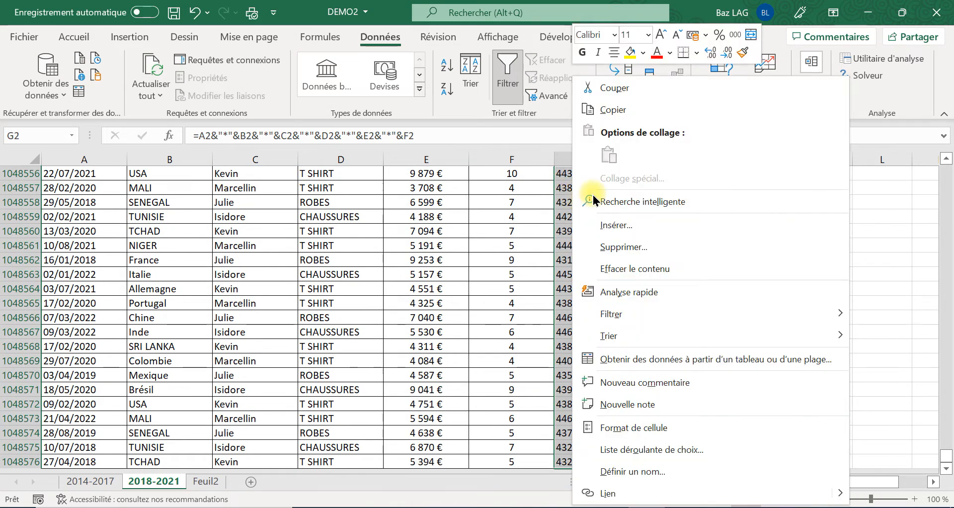
pyautogui.click(609, 100)
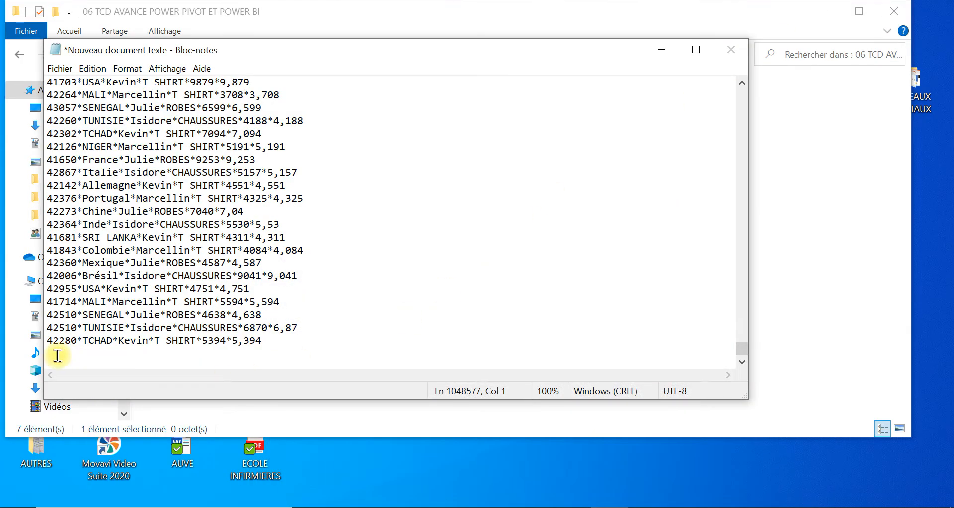
pyautogui.rightClick(58, 356)
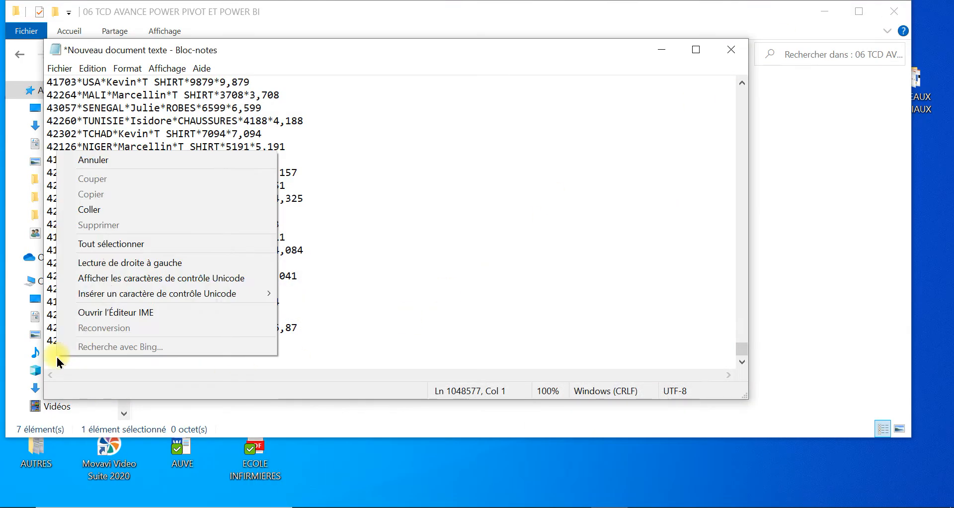
pyautogui.click(108, 207)
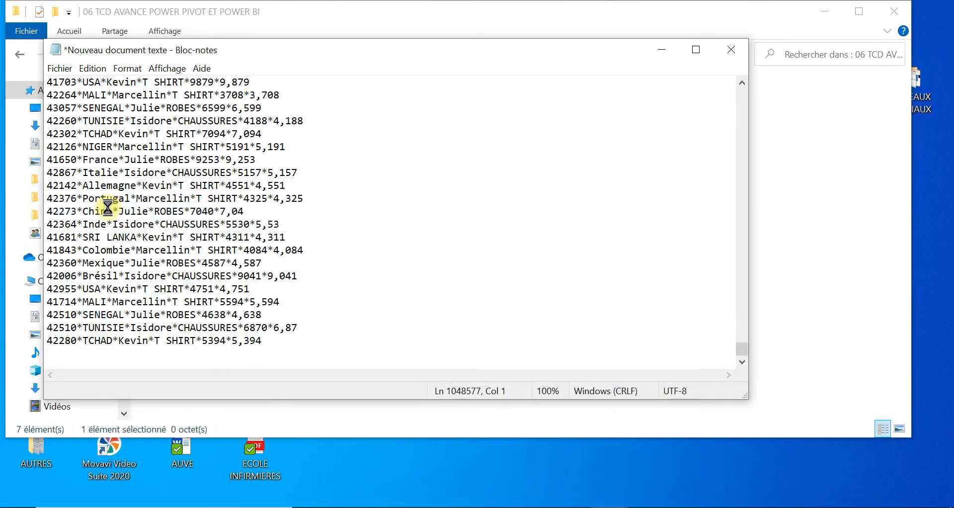
# - Save the text document and close Notepad
pyautogui.click(68, 71)
pyautogui.click(94, 131)
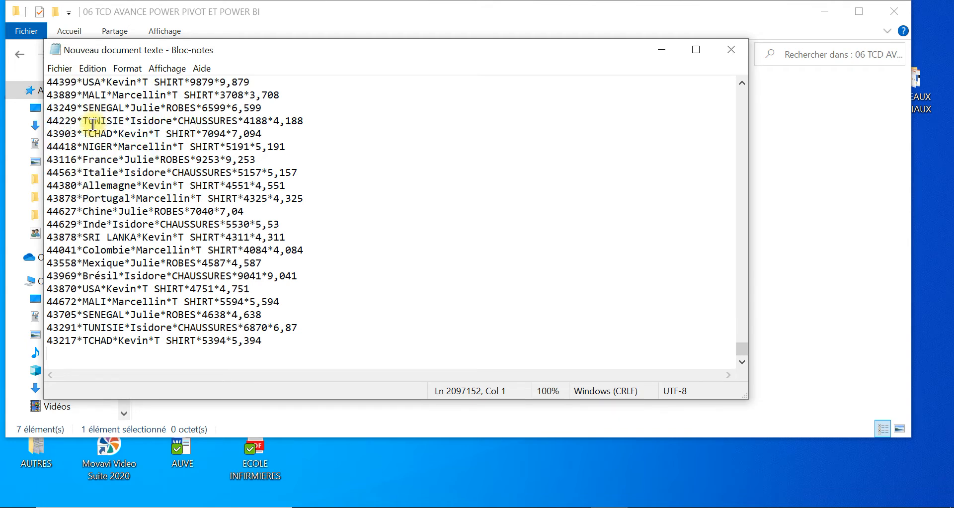
pyautogui.click(731, 50)
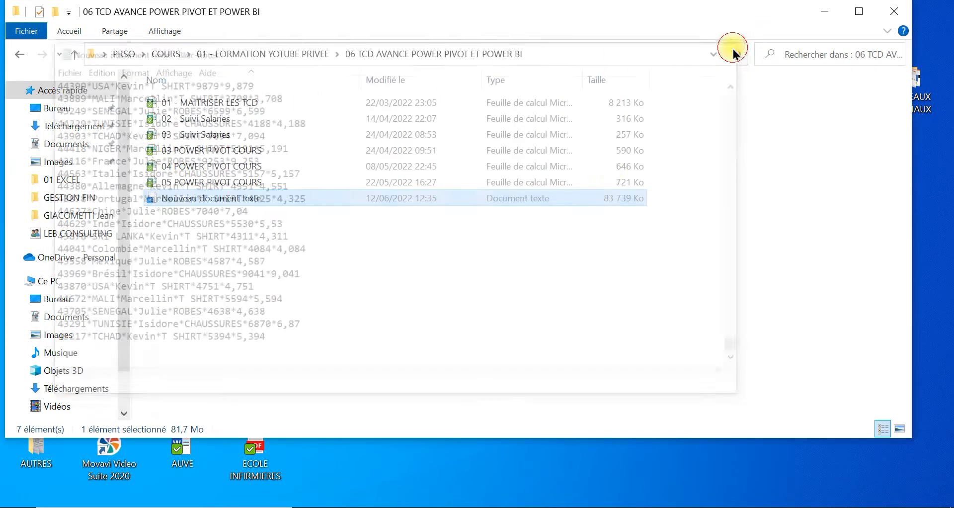
# - Rename the text document in the folder as 06 DATA VENTES
pyautogui.click(310, 247)
pyautogui.doubleClick(210, 197)
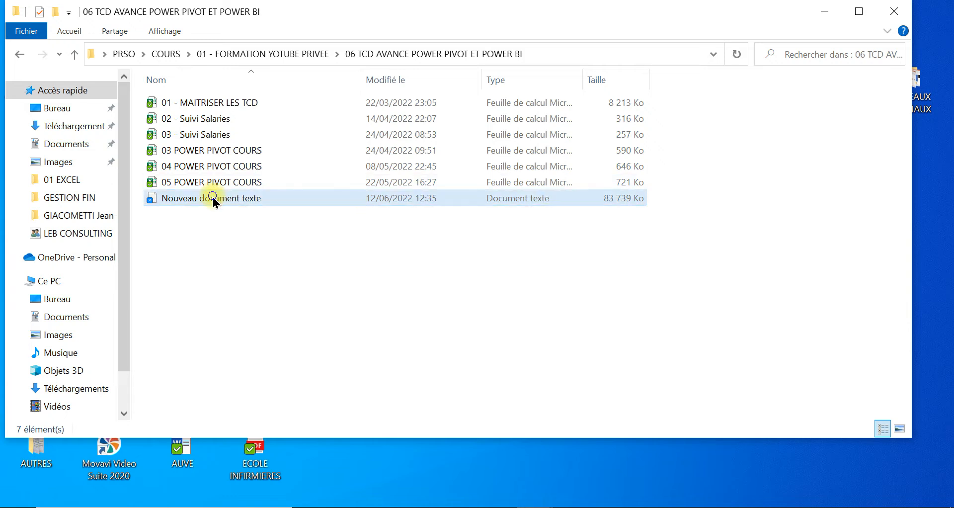
pyautogui.rightClick(212, 198)
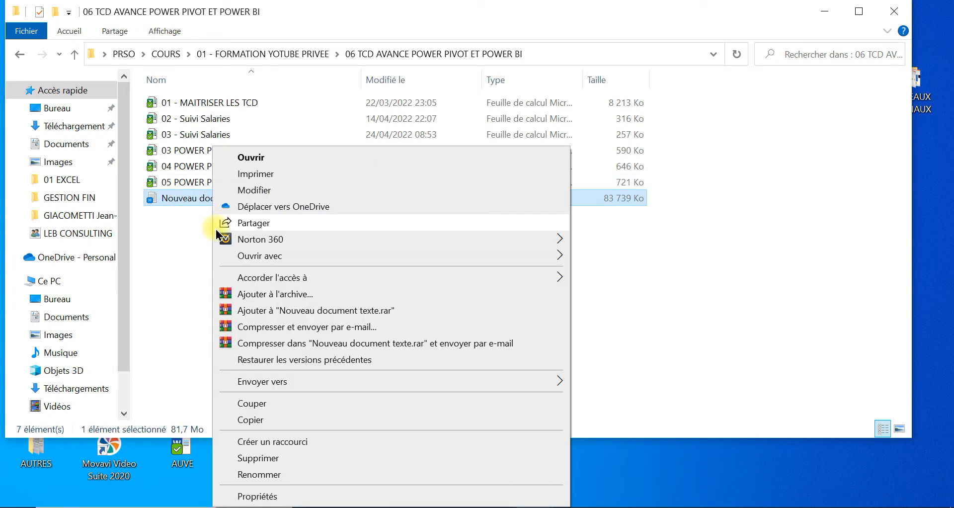
pyautogui.click(276, 474)
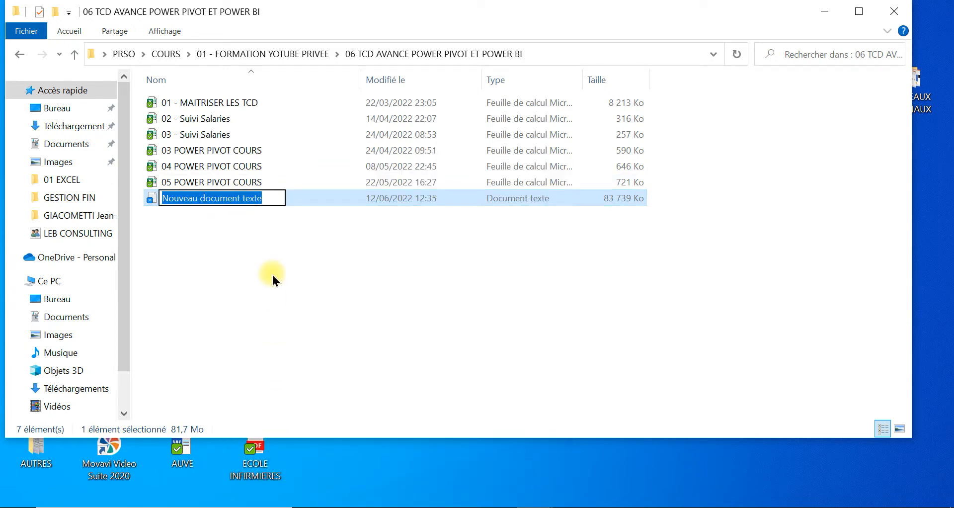
pyautogui.write('à-')
pyautogui.press('BackSpace')
pyautogui.press('BackSpace')
pyautogui.press('capslock')
pyautogui.write('06 DATA VENTES')
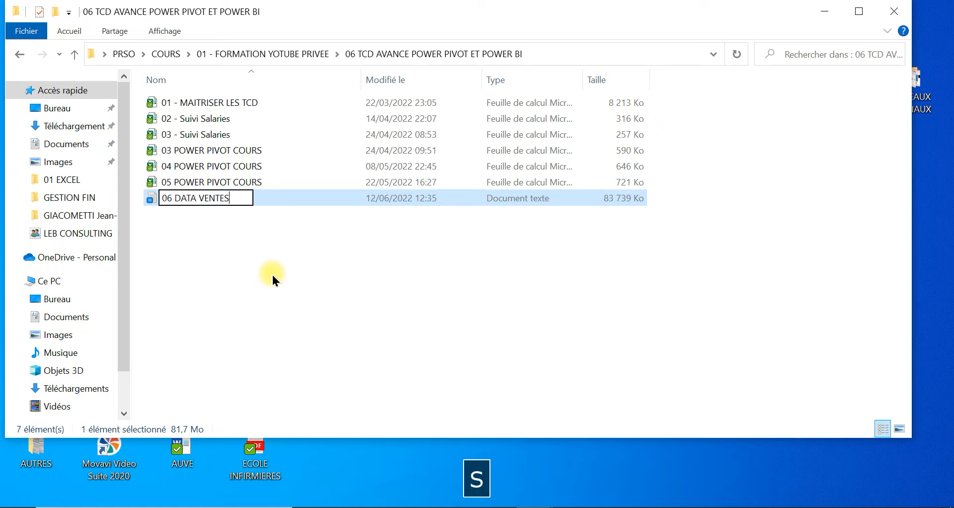
pyautogui.click(273, 280)
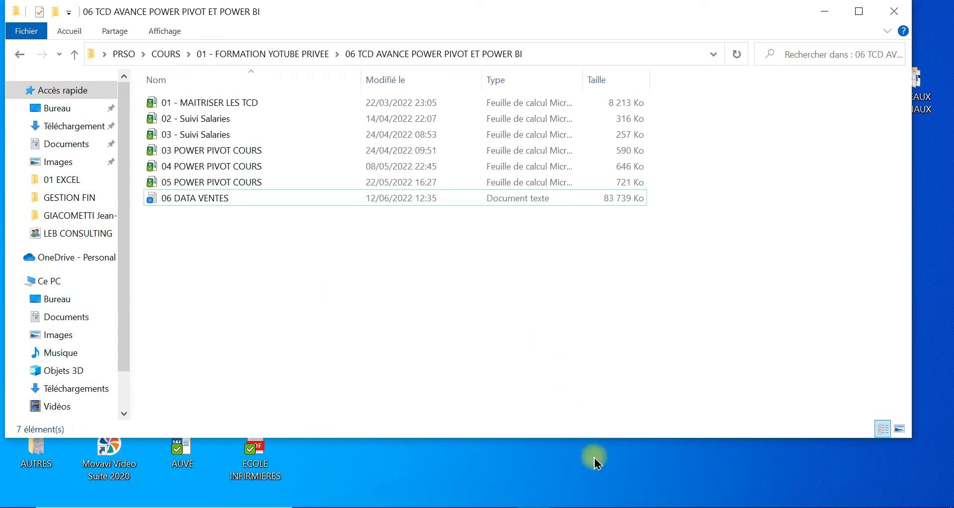
# - Create another new text document in the folder 06 TCD AVANCE POWER PIVOT ET POWER BI
pyautogui.click(535, 507)
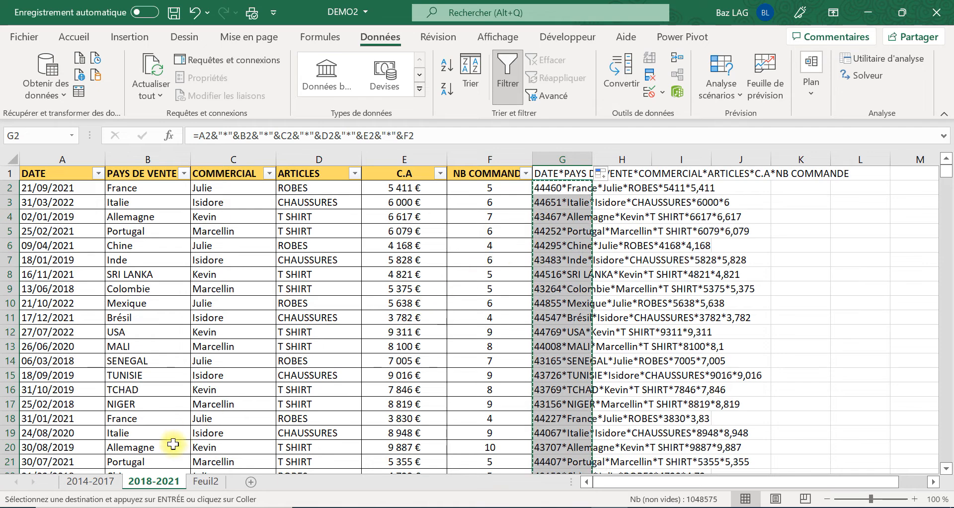
pyautogui.click(878, 19)
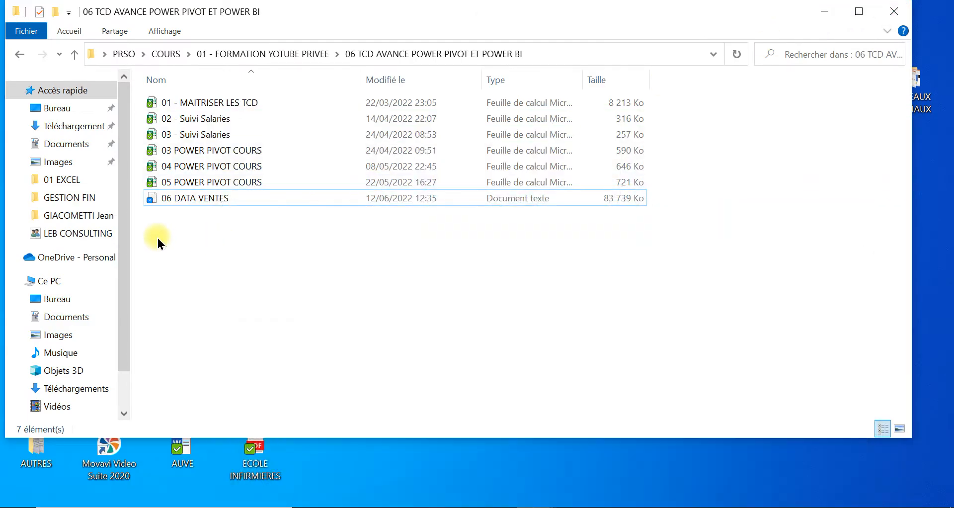
pyautogui.rightClick(158, 225)
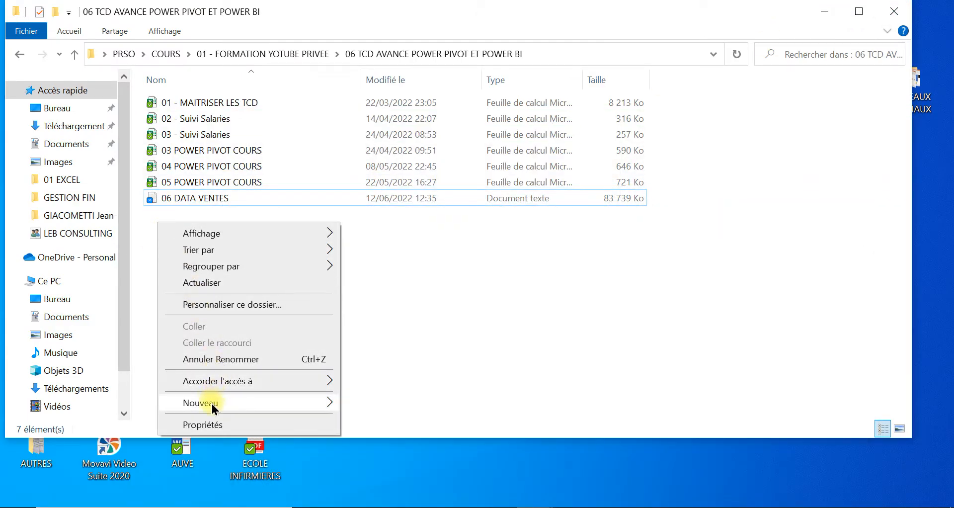
pyautogui.moveTo(212, 403)
pyautogui.click(393, 369)
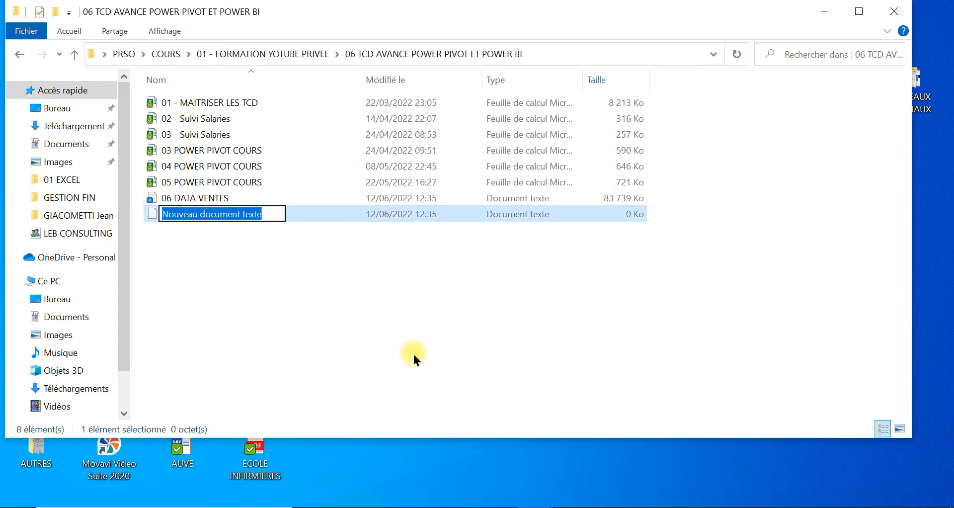
# - Switch to Excel and enter the formula =B1&"*"&C1 in D1 of the Feuil2 sheet
pyautogui.click(602, 507)
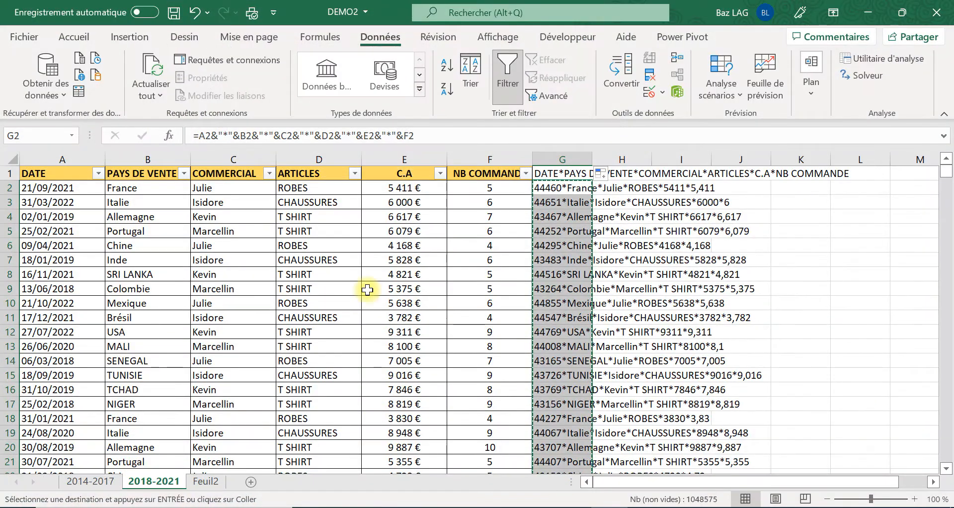
pyautogui.click(158, 212)
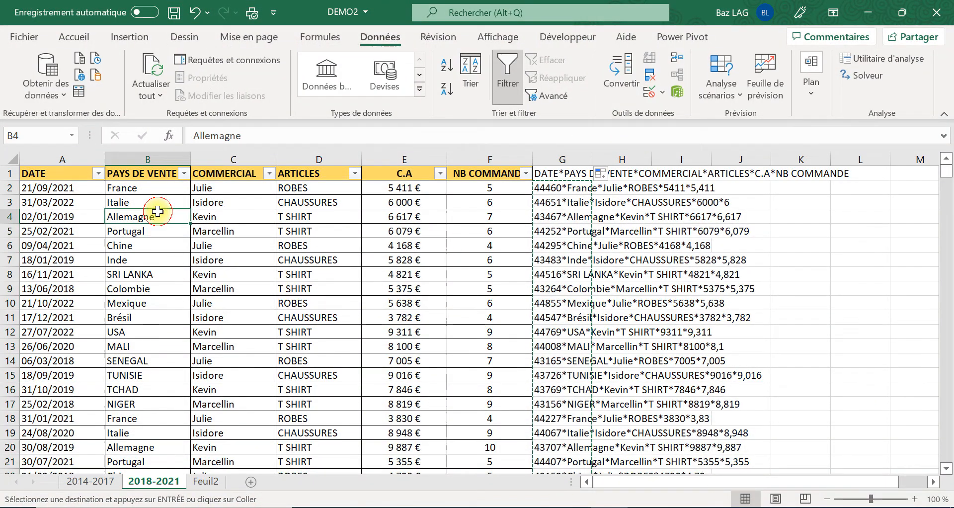
pyautogui.click(201, 478)
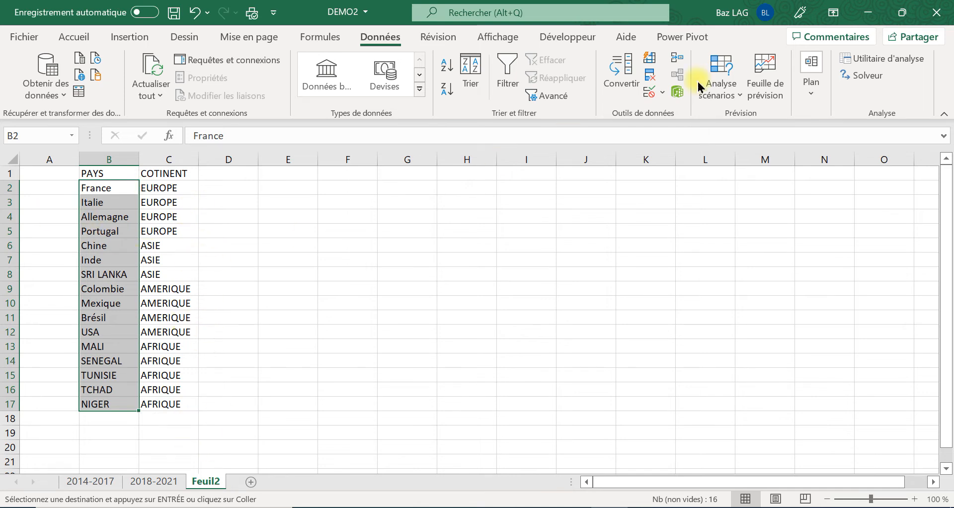
pyautogui.click(229, 173)
pyautogui.write('=')
pyautogui.press('BackSpace')
pyautogui.write('=')
pyautogui.click(110, 173)
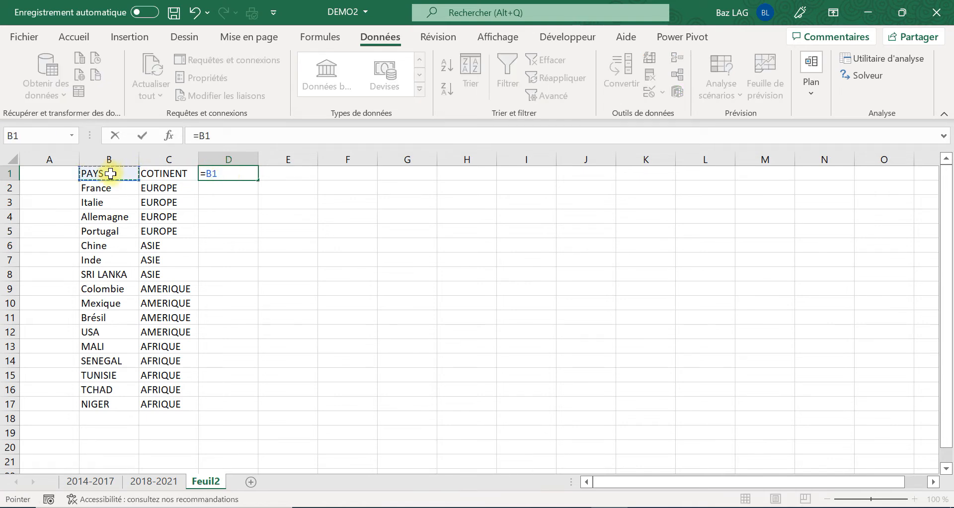
pyautogui.write('&')
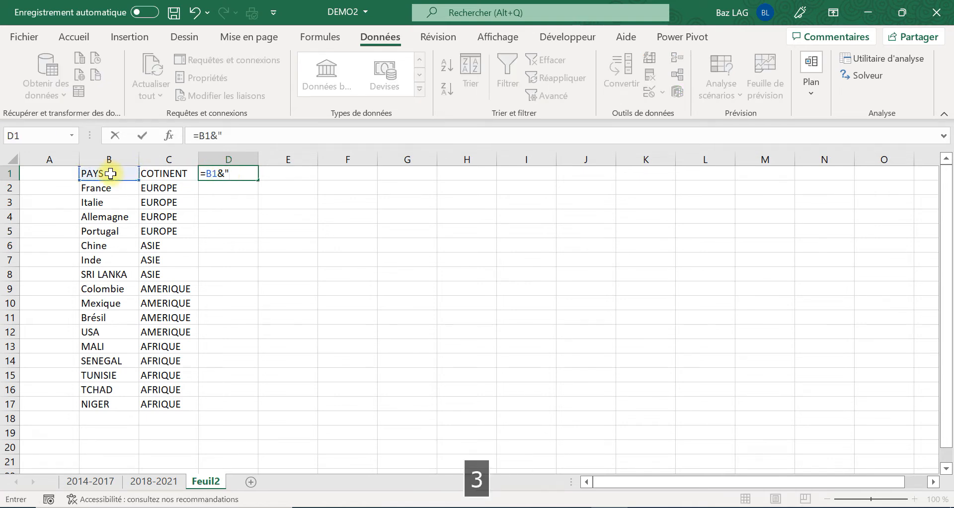
pyautogui.write('"')
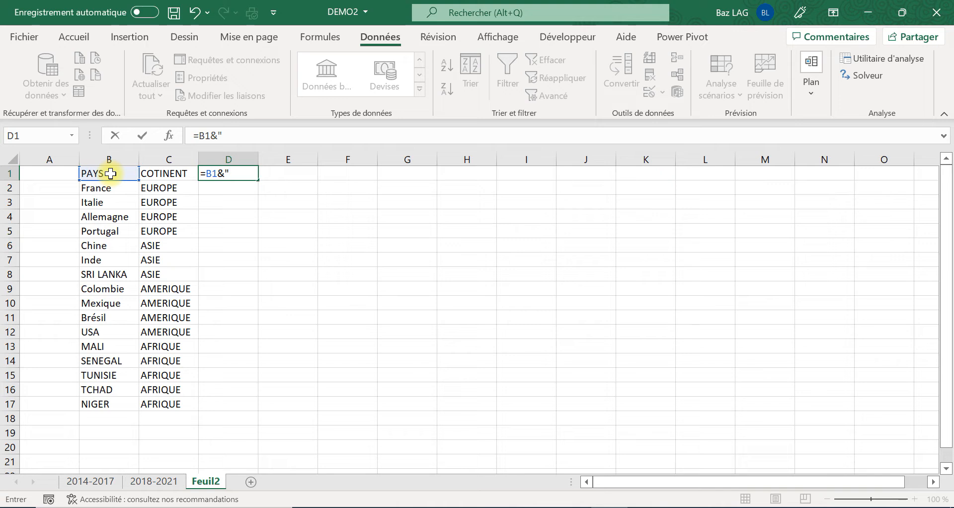
pyautogui.write('*')
pyautogui.click(171, 176)
pyautogui.press('Return')
pyautogui.click(254, 174)
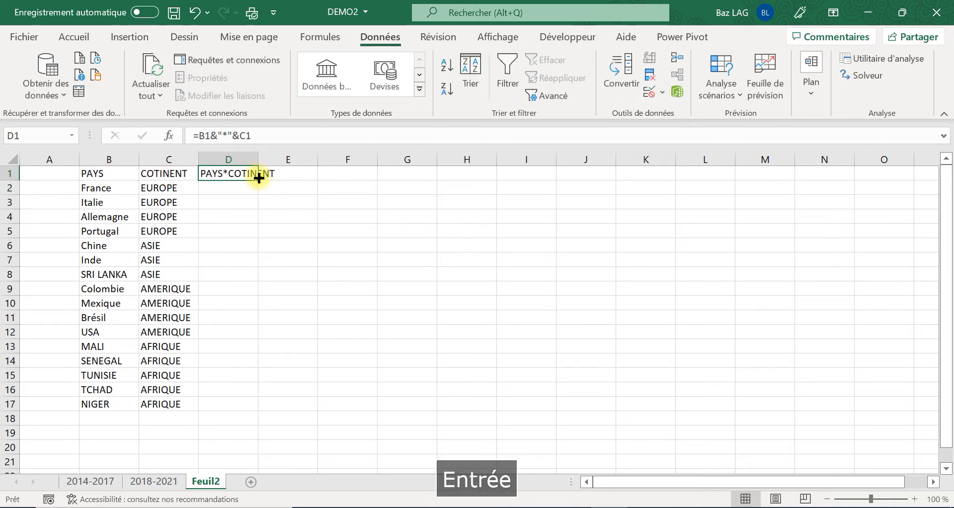
# - Correct the header in C1 to CONTINENT and fill the D1 formula down to D17
pyautogui.click(165, 173)
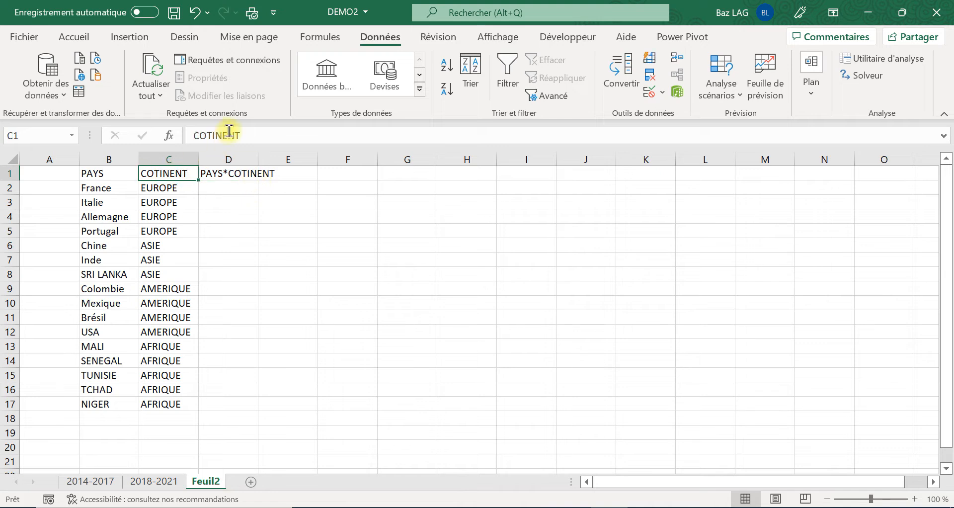
pyautogui.click(209, 136)
pyautogui.write('n')
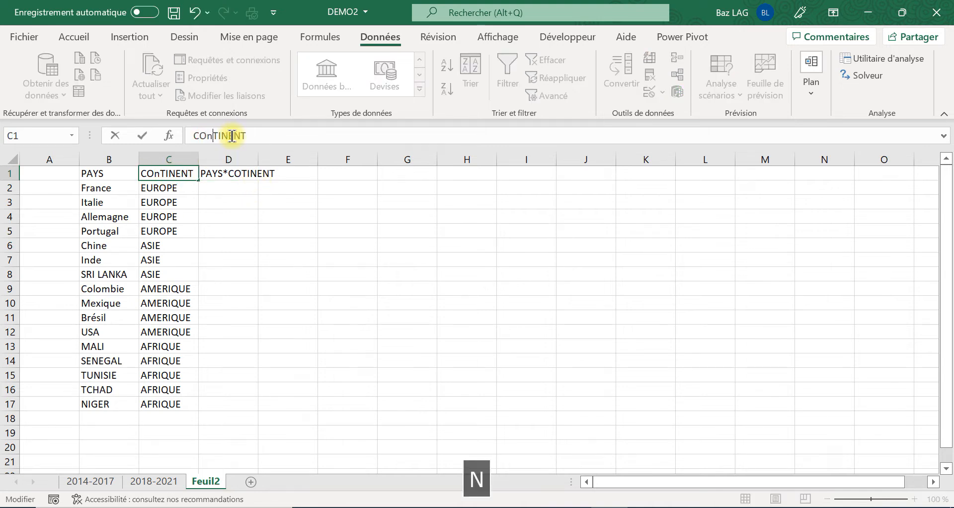
pyautogui.press('Return')
pyautogui.click(239, 174)
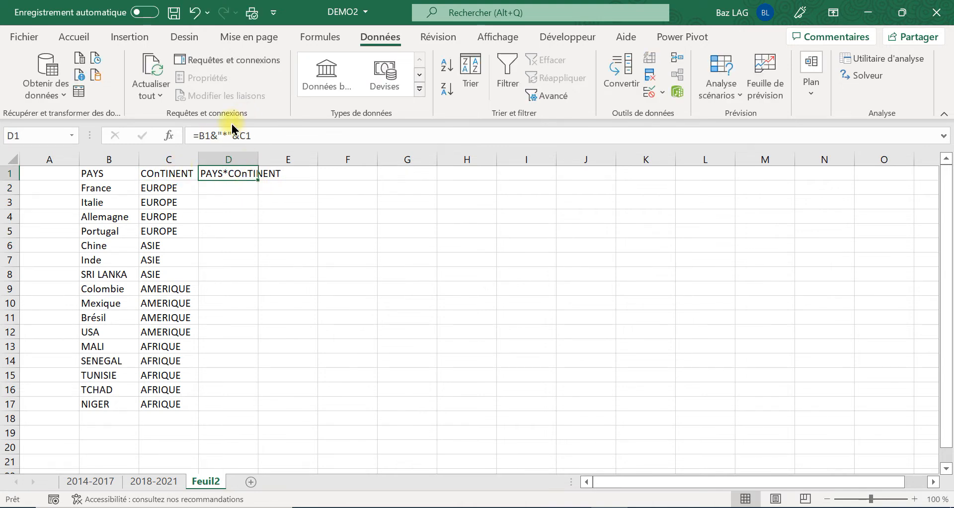
pyautogui.click(166, 173)
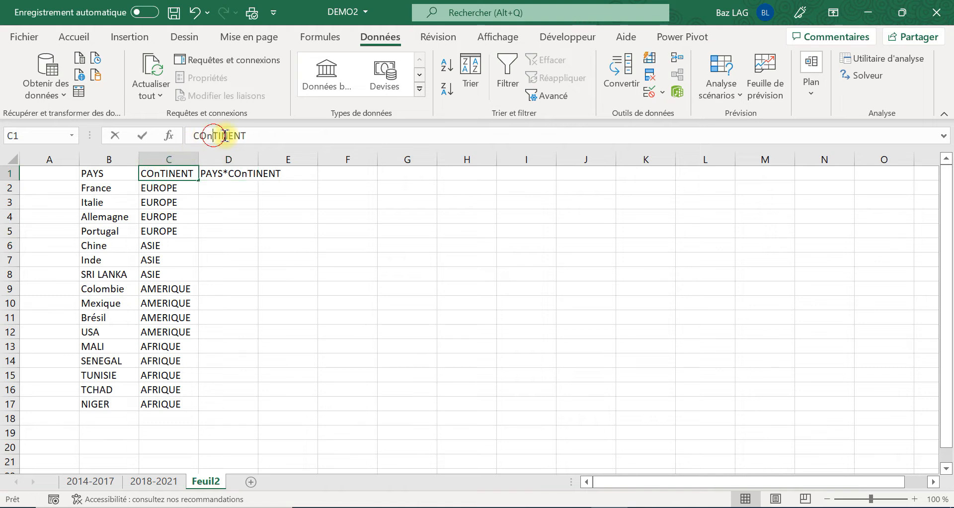
pyautogui.click(214, 136)
pyautogui.press('BackSpace')
pyautogui.write('N')
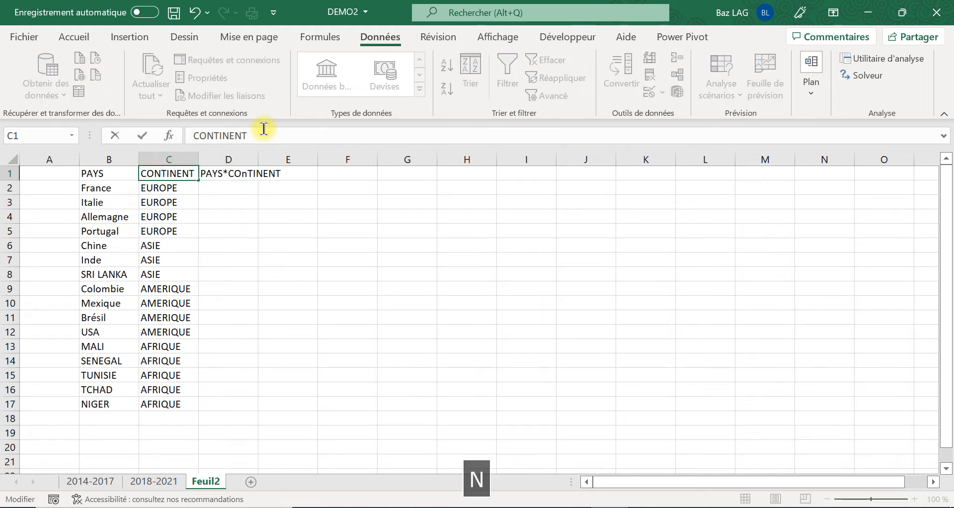
pyautogui.press('Return')
pyautogui.click(243, 173)
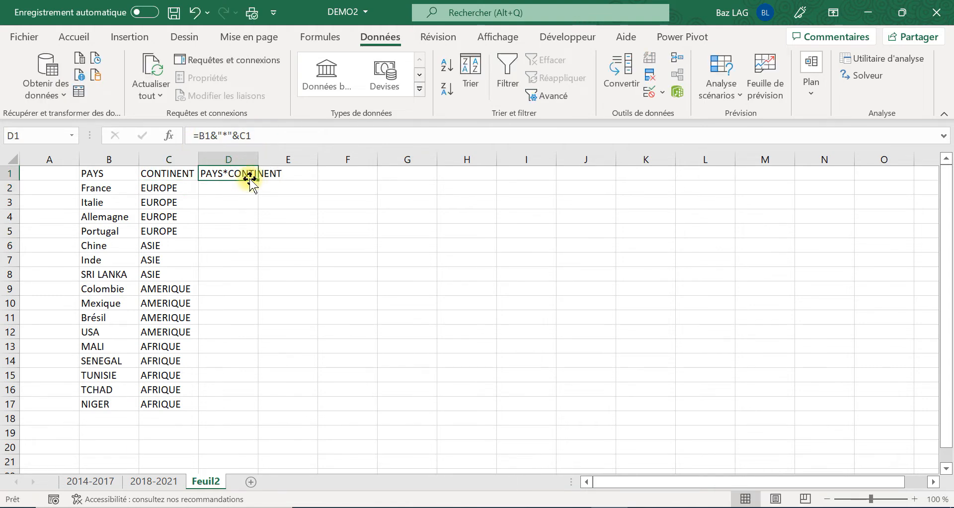
pyautogui.doubleClick(258, 180)
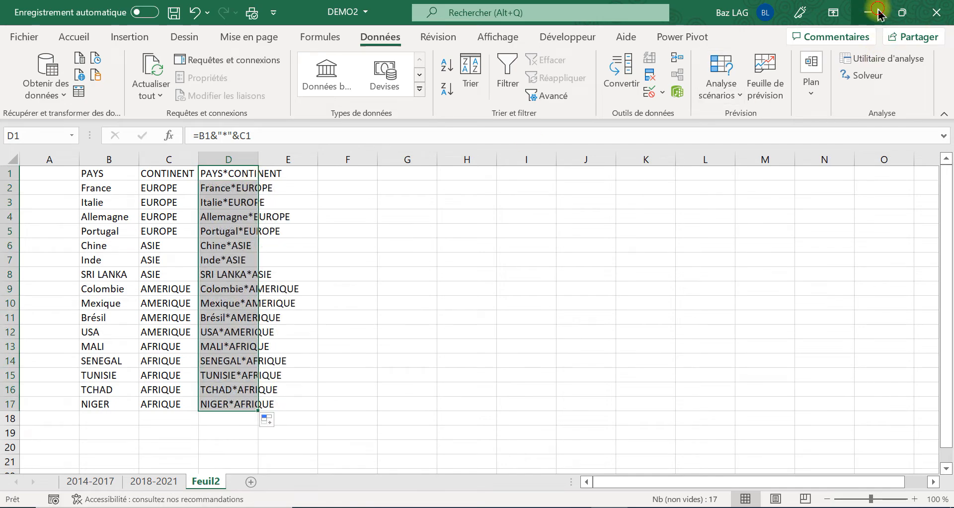
# - Switch to the folder window and rename the new text document as PAYS CONTINENT
pyautogui.click(879, 15)
pyautogui.click(177, 237)
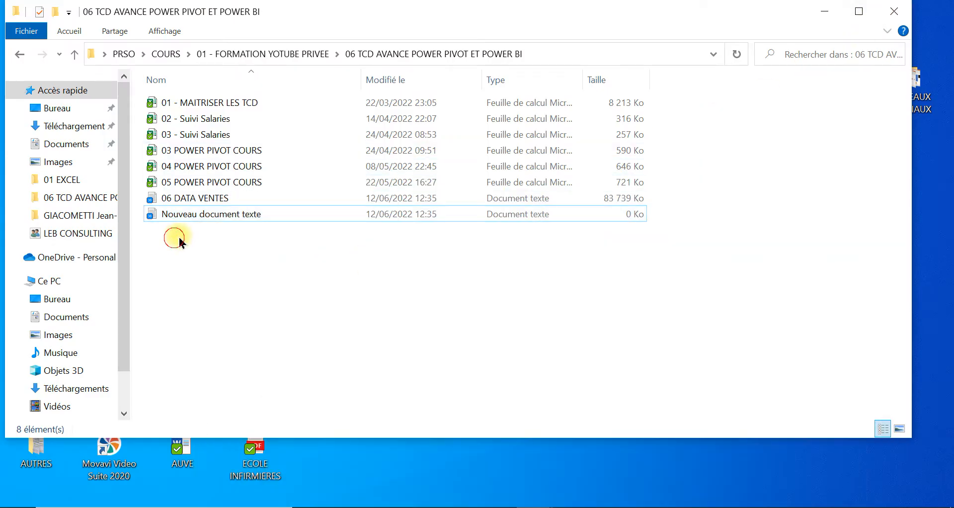
pyautogui.rightClick(220, 215)
pyautogui.click(258, 472)
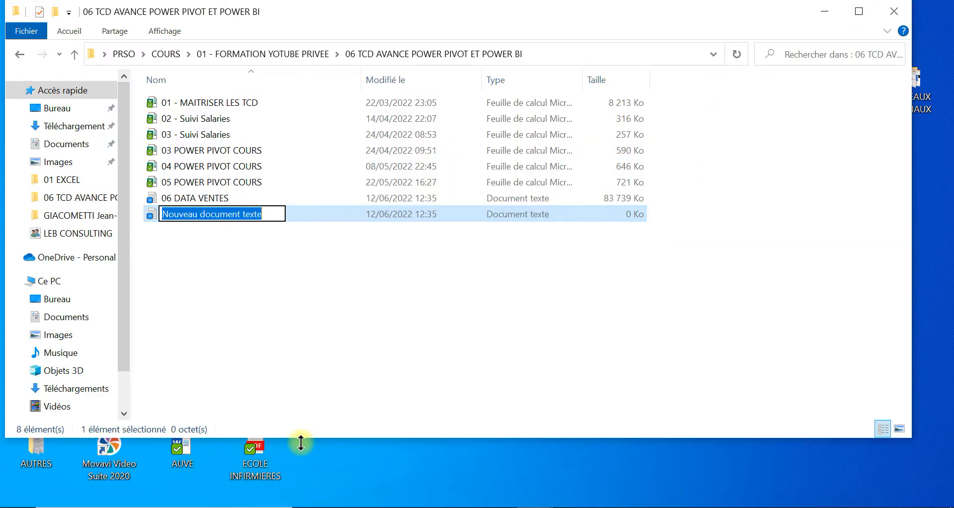
pyautogui.write('PAYS CONTINENT')
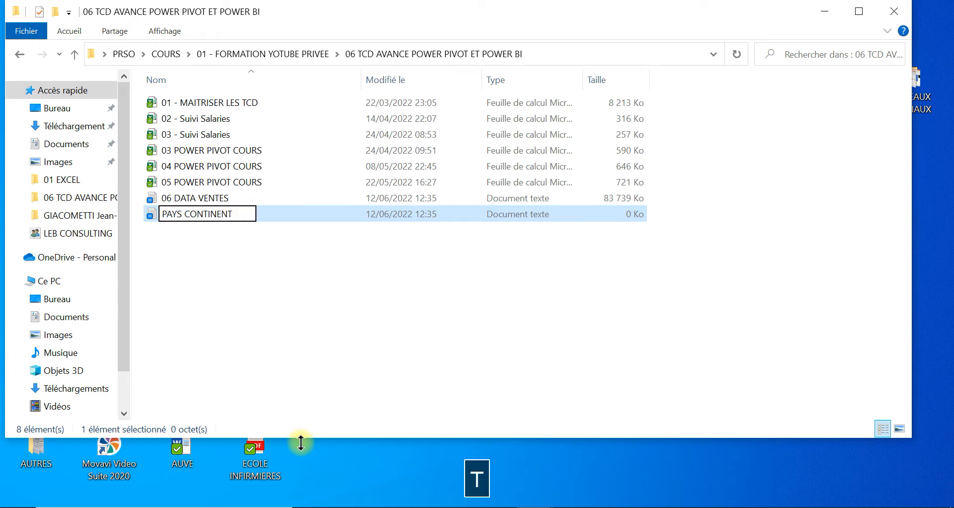
pyautogui.click(357, 312)
# - Open the PAYS CONTINENT text file in Notepad and paste into it the range D1:D17 copied from Feuil2 in Excel
pyautogui.doubleClick(273, 215)
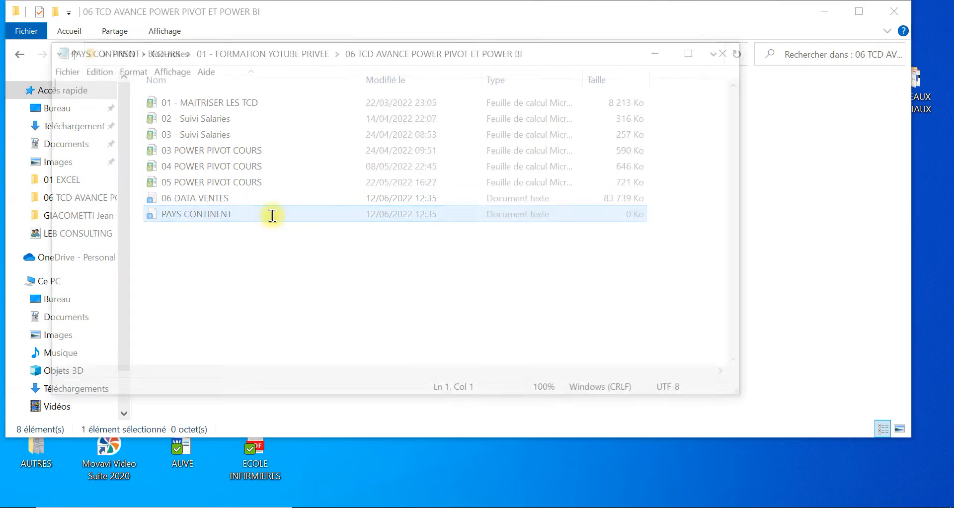
pyautogui.hotkey('alt', 'F4')
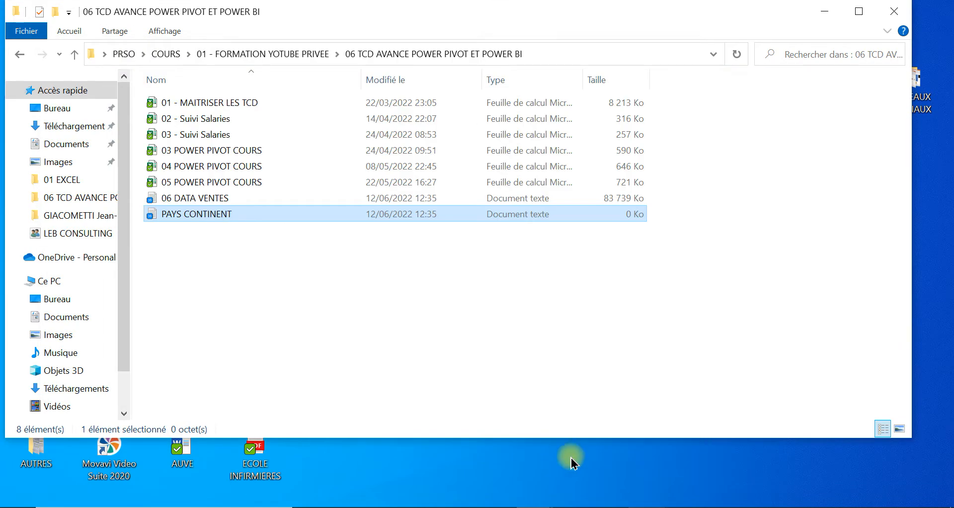
pyautogui.click(610, 507)
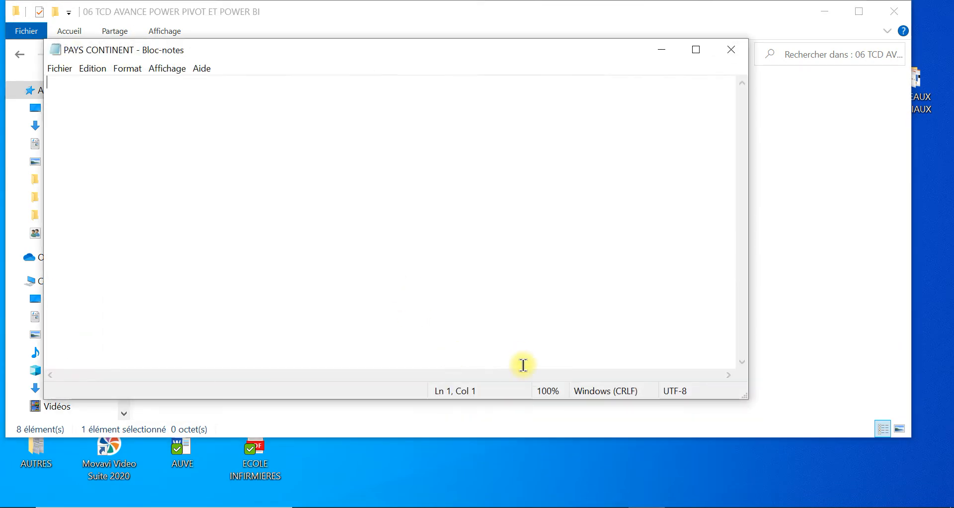
pyautogui.click(610, 507)
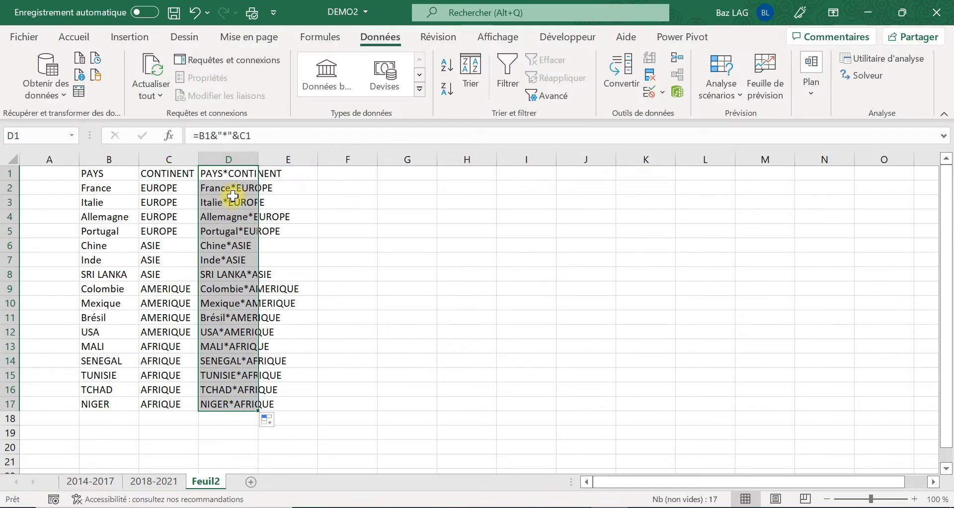
pyautogui.rightClick(227, 173)
pyautogui.click(288, 110)
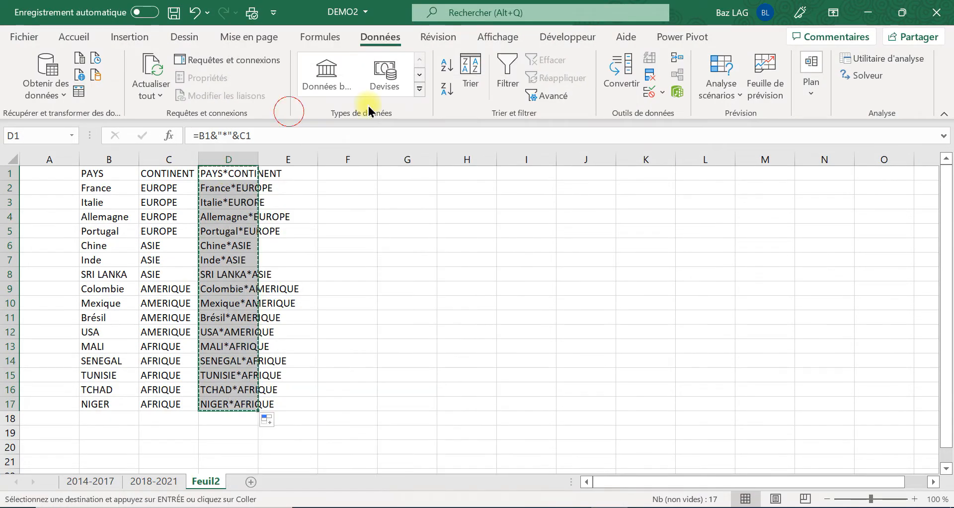
pyautogui.click(869, 12)
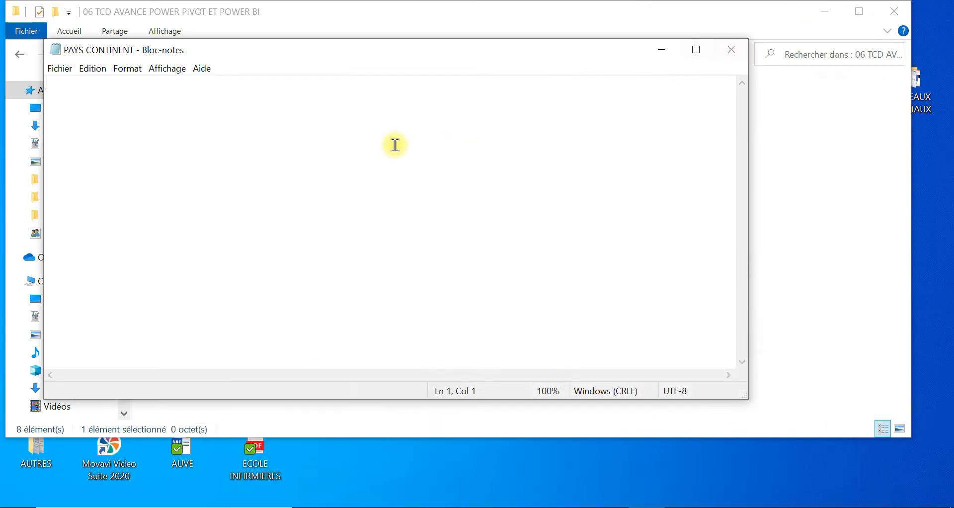
pyautogui.rightClick(115, 96)
pyautogui.click(169, 155)
# - Save the PAYS CONTINENT text file and close Notepad
pyautogui.click(69, 72)
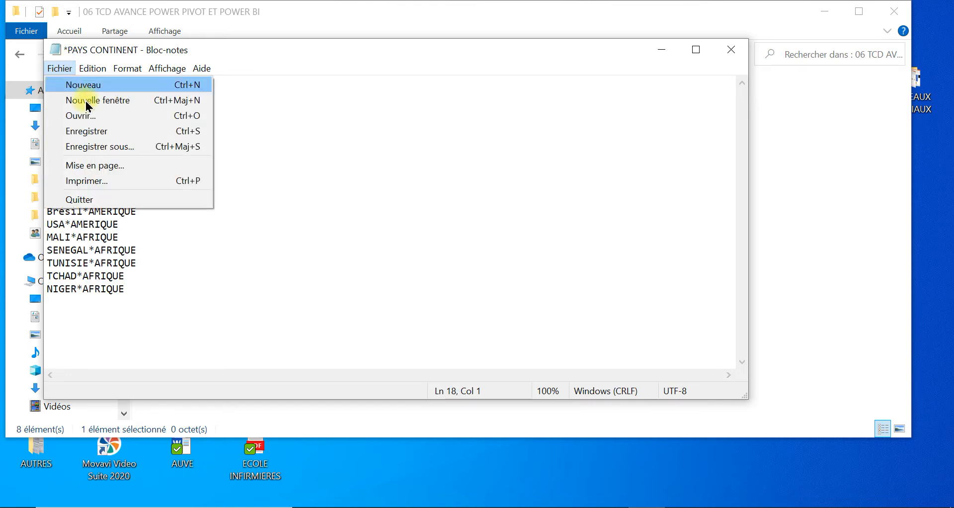
pyautogui.click(107, 133)
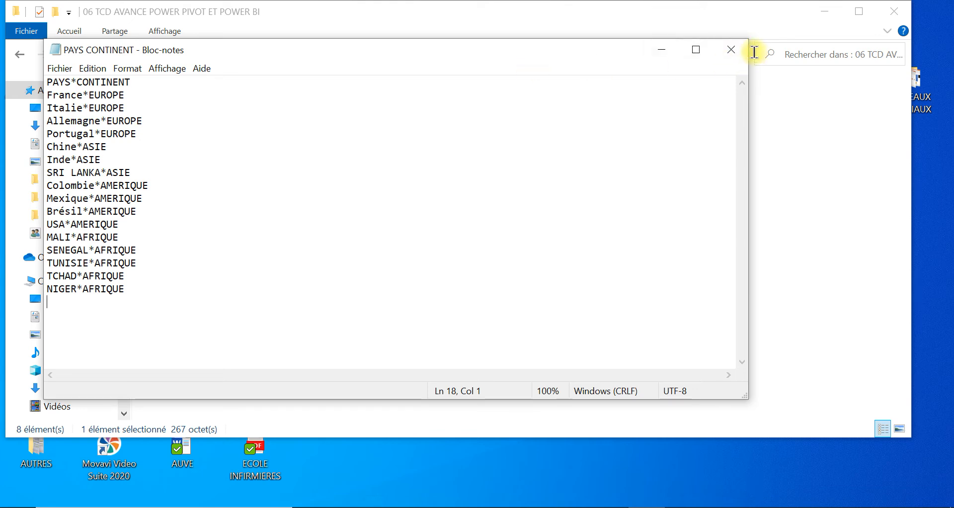
pyautogui.click(731, 53)
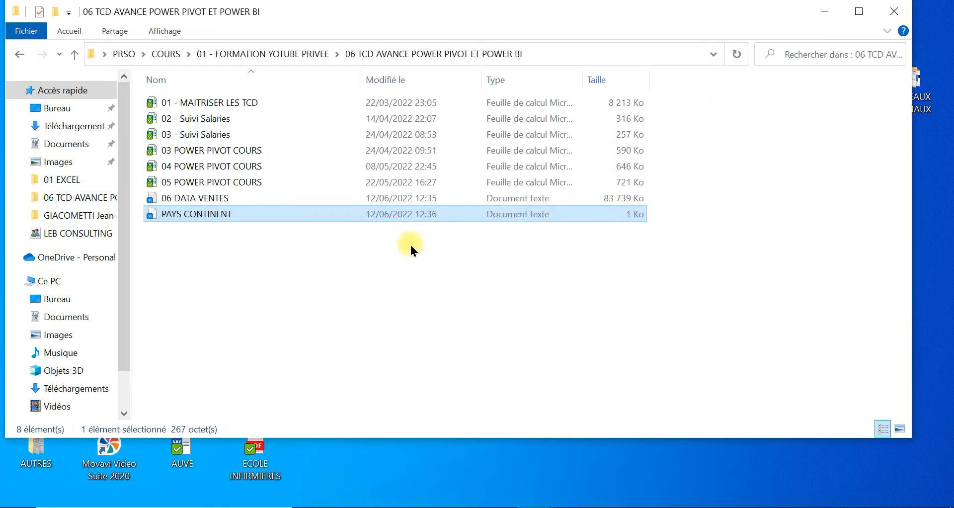
# - Switch to Excel and examine the last row and the DATE filter's years on the 2018-2021 sheet, and view the 2014-2017 sheet
pyautogui.hotkey('alt', 'Tab')
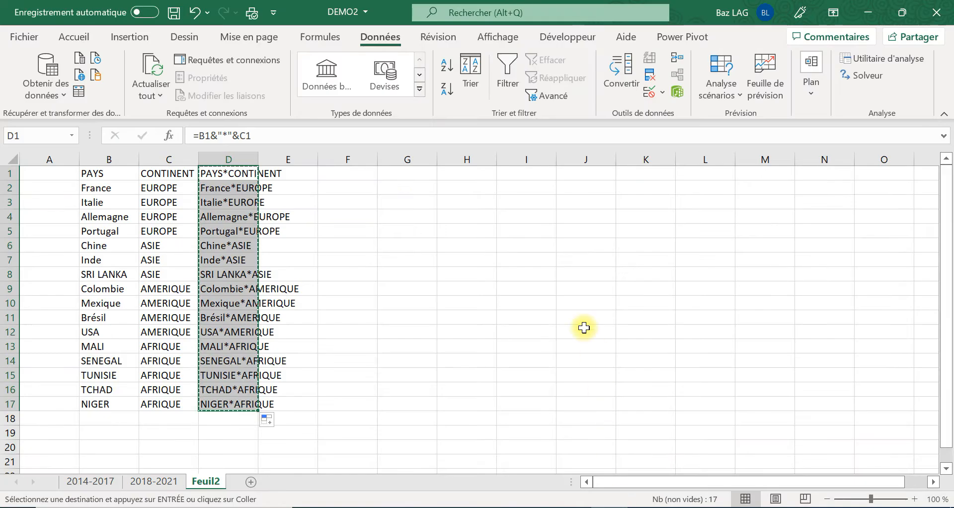
pyautogui.click(155, 481)
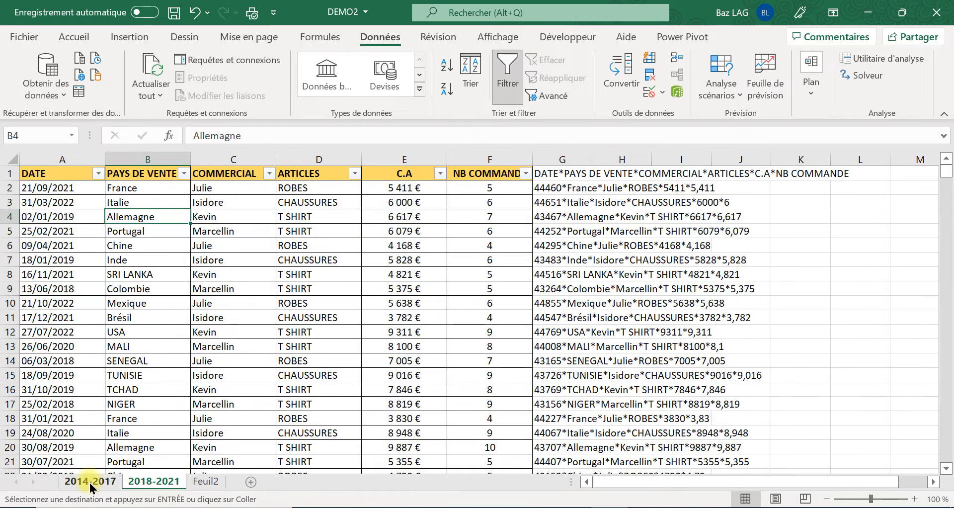
pyautogui.click(82, 425)
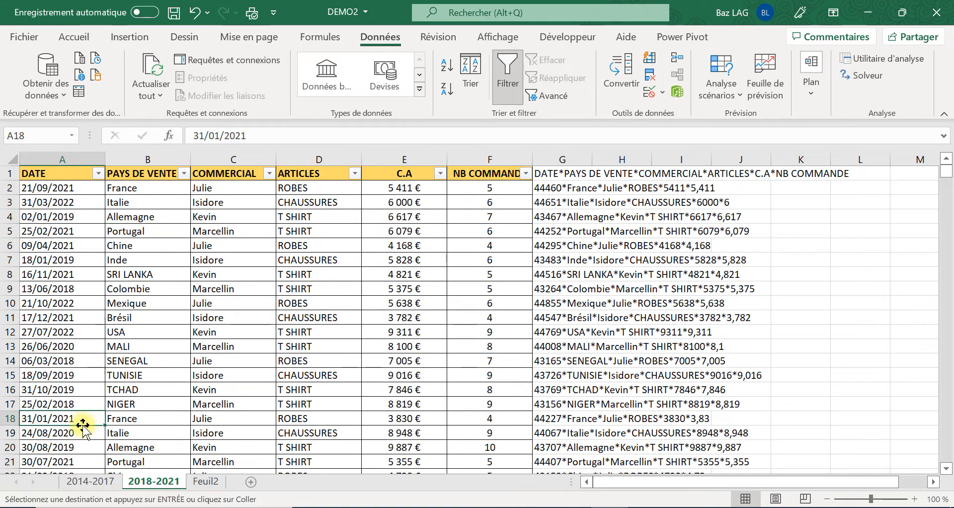
pyautogui.hotkey('ctrl', 'Down')
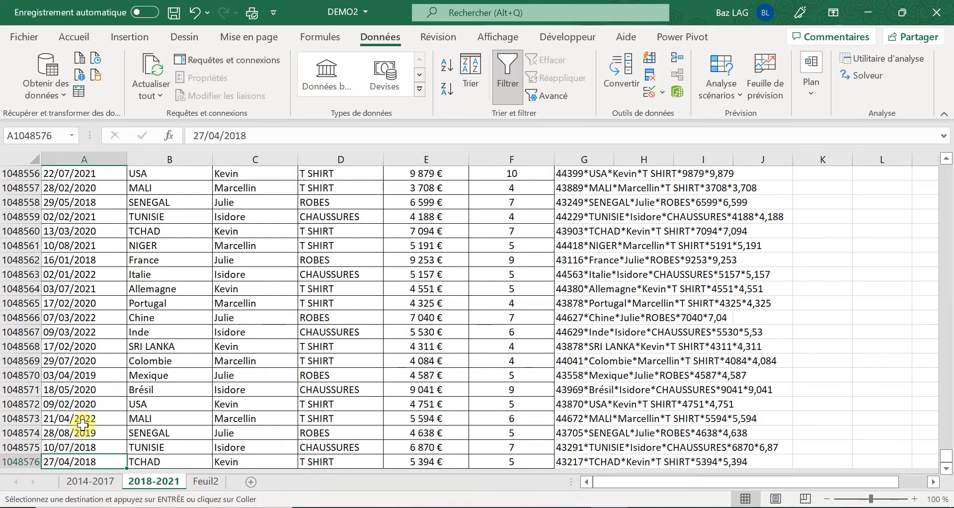
pyautogui.click(85, 482)
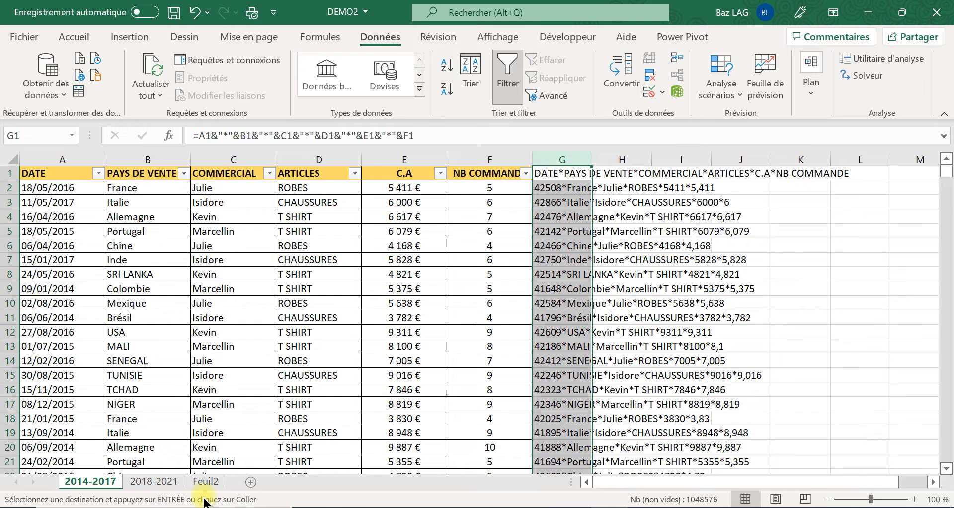
pyautogui.click(169, 481)
pyautogui.click(77, 241)
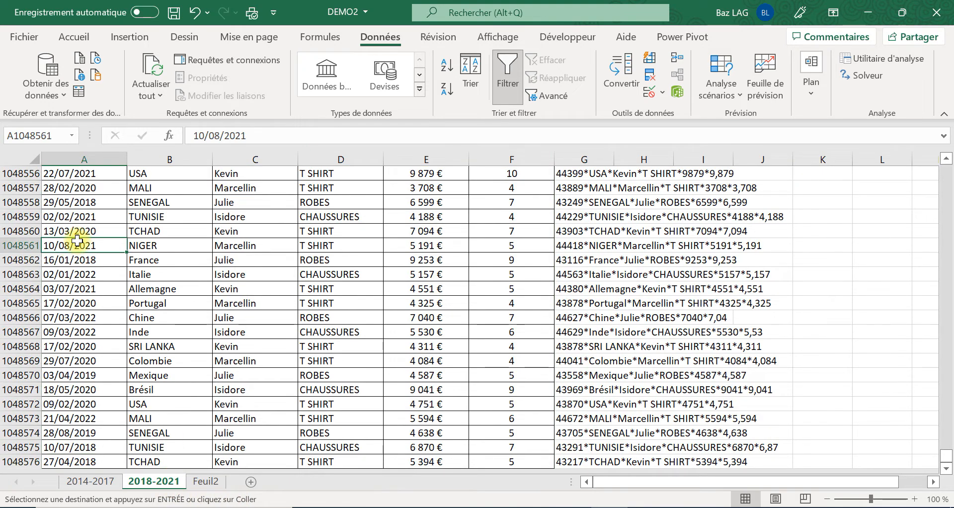
pyautogui.hotkey('ctrl', 'Up')
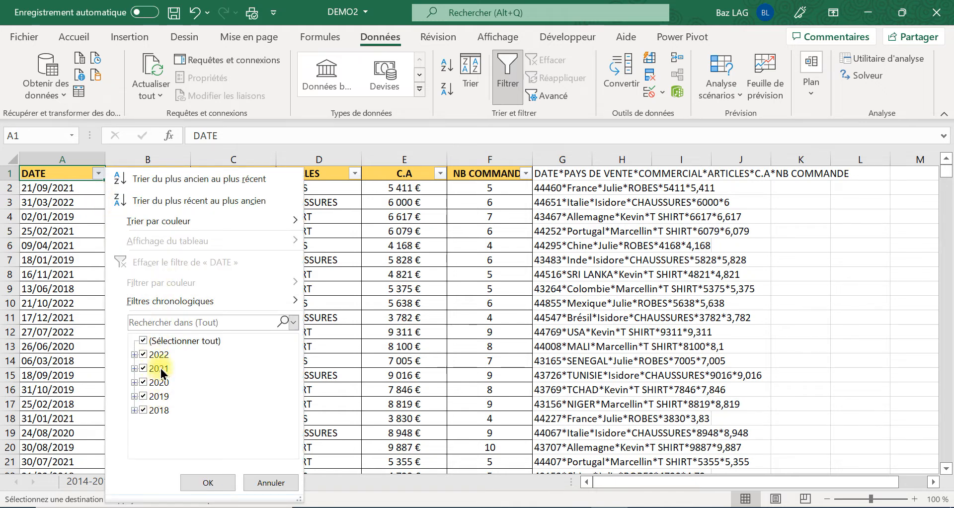
pyautogui.click(382, 353)
pyautogui.click(78, 482)
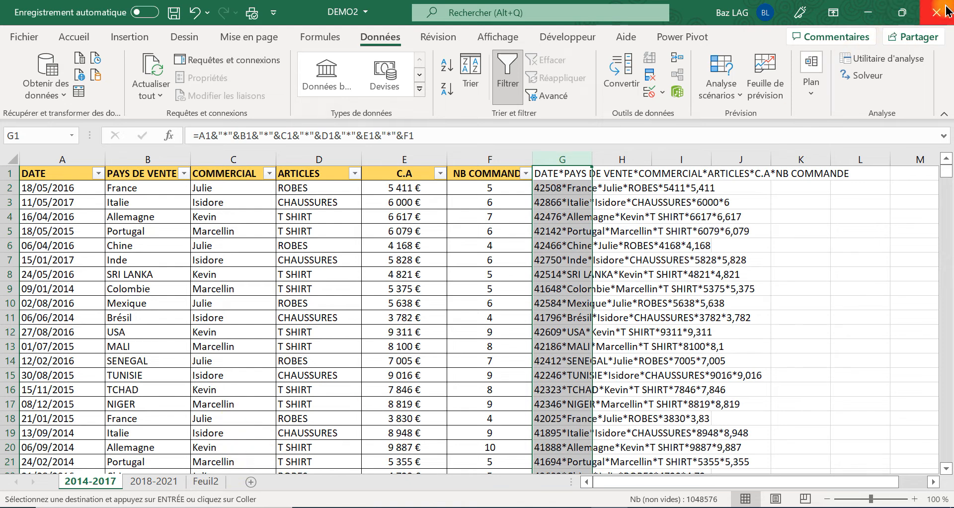
# - Save the DEMO2 workbook and close Excel
pyautogui.click(173, 13)
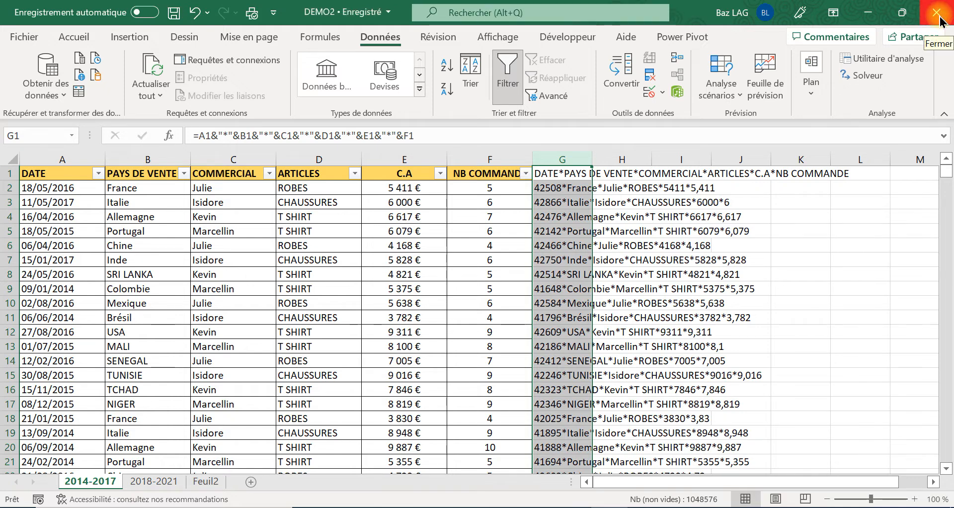
pyautogui.click(940, 20)
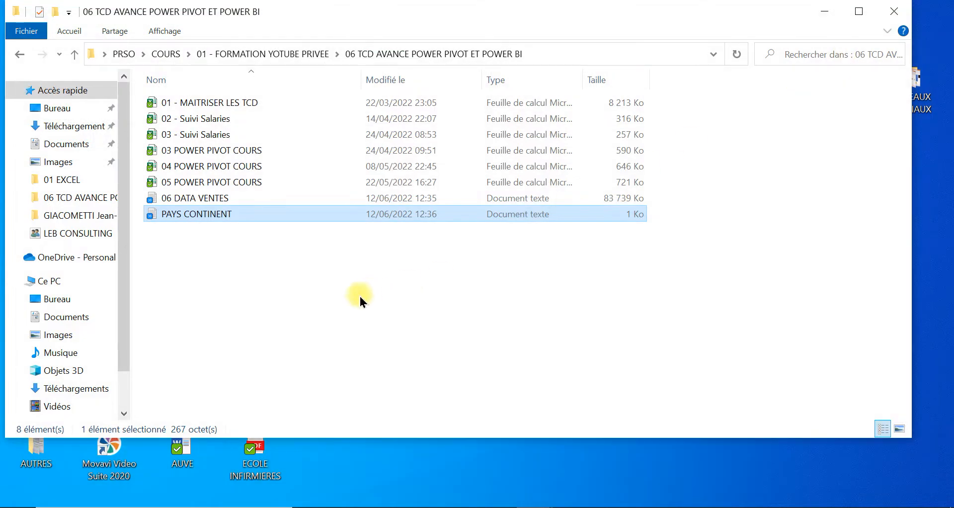
pyautogui.click(363, 293)
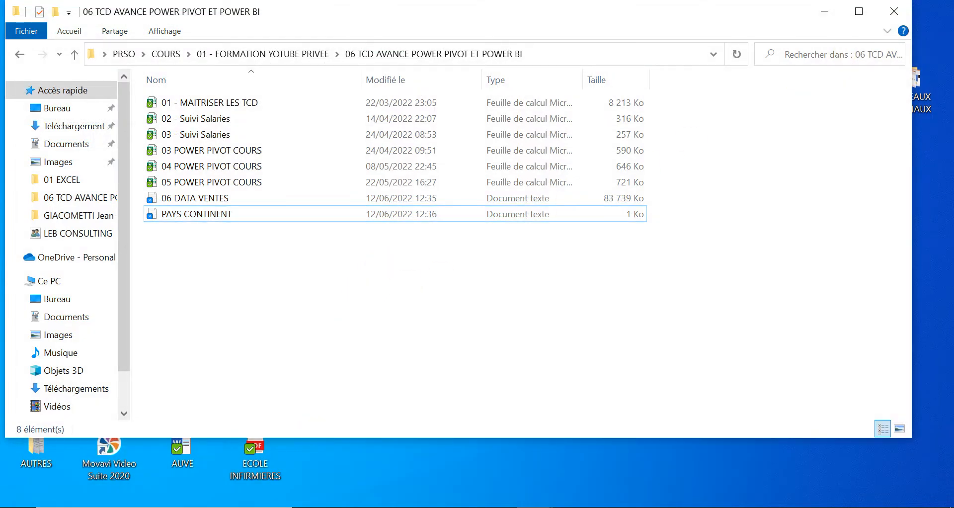
# - Start Excel again, dismiss the missing add-in message, and create a blank workbook
pyautogui.press('super')
pyautogui.write('ex')
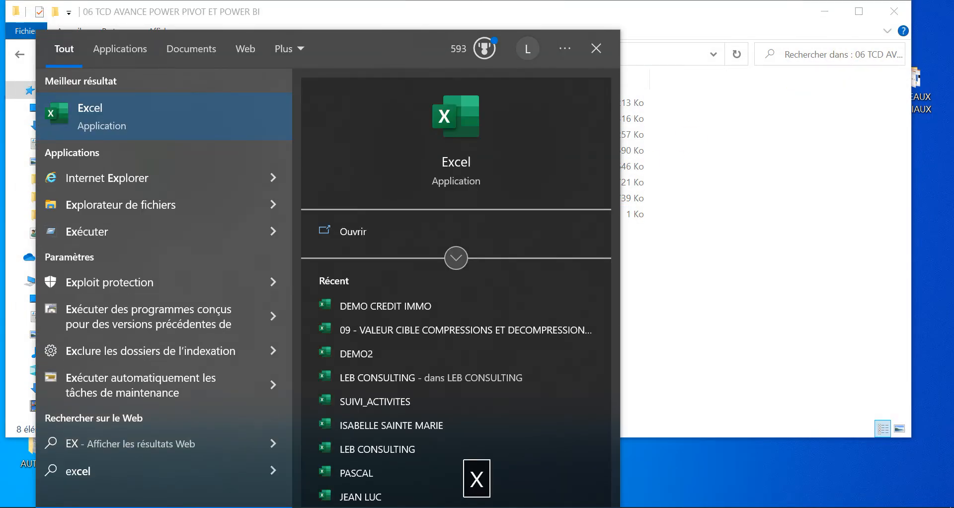
pyautogui.click(110, 108)
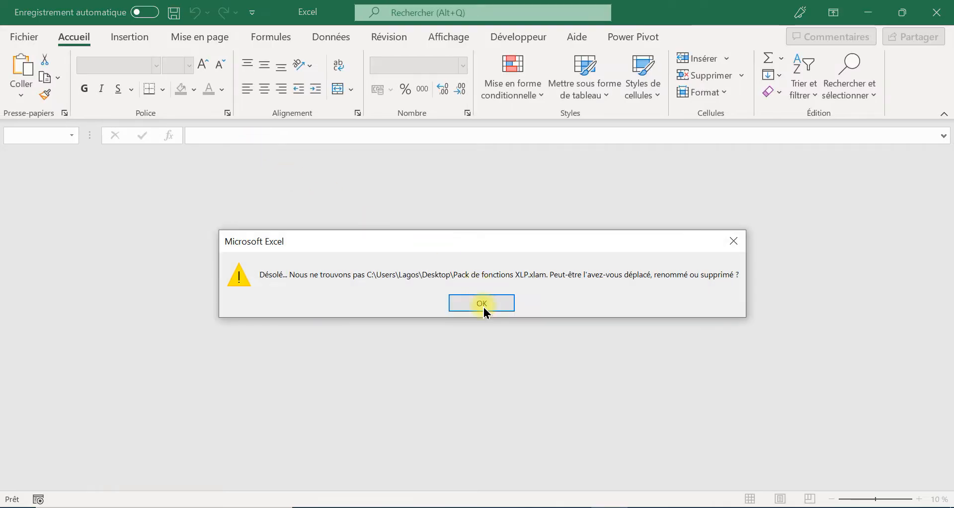
pyautogui.click(482, 302)
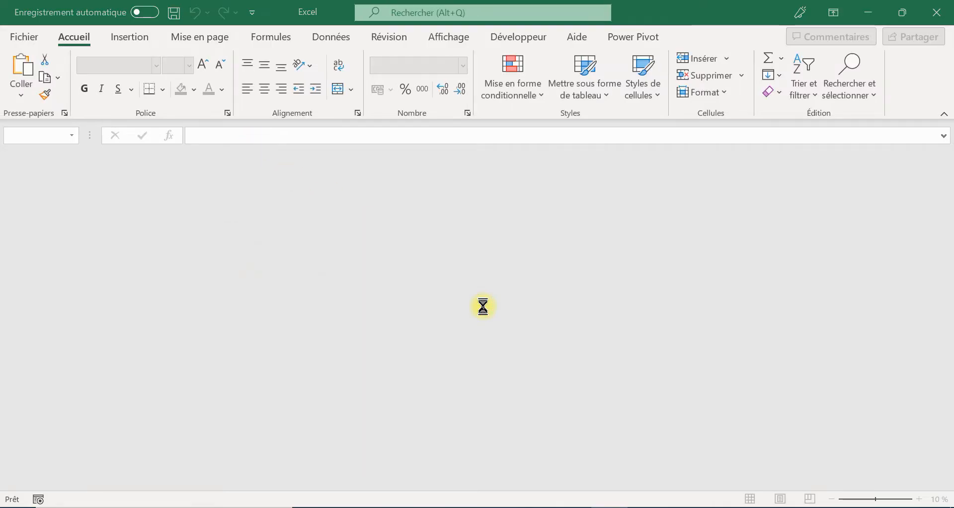
pyautogui.click(207, 132)
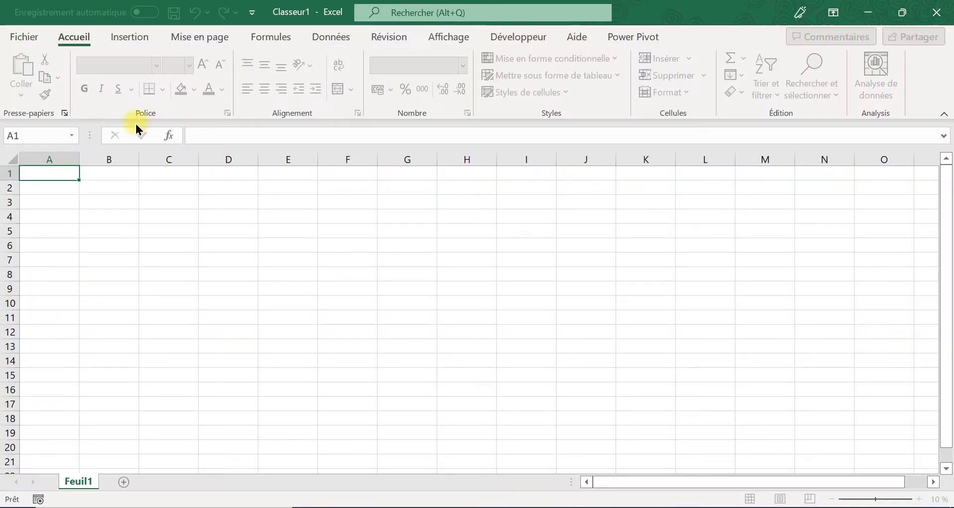
# - Start saving the blank workbook under a new name and browse to the 06 TCD AVANCE POWER PIVOT ET POWER BI course folder
pyautogui.click(30, 39)
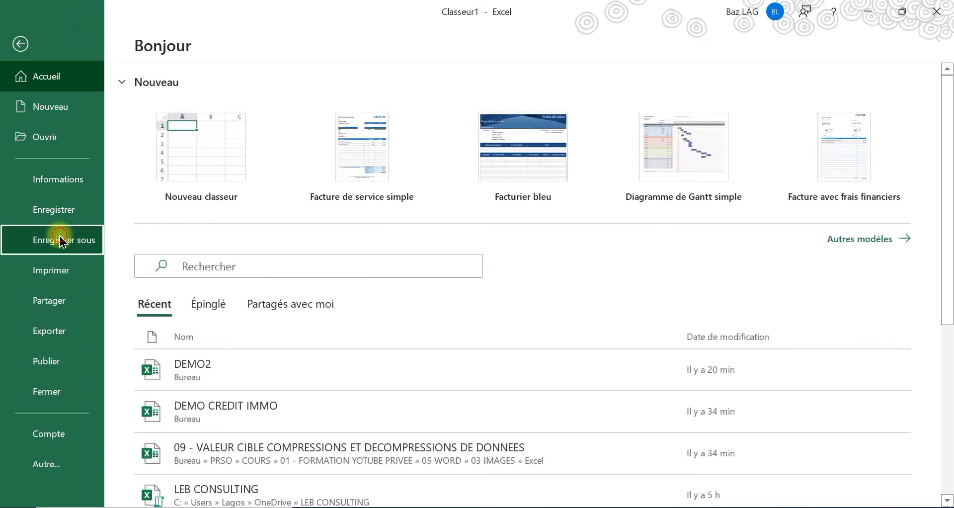
pyautogui.click(75, 240)
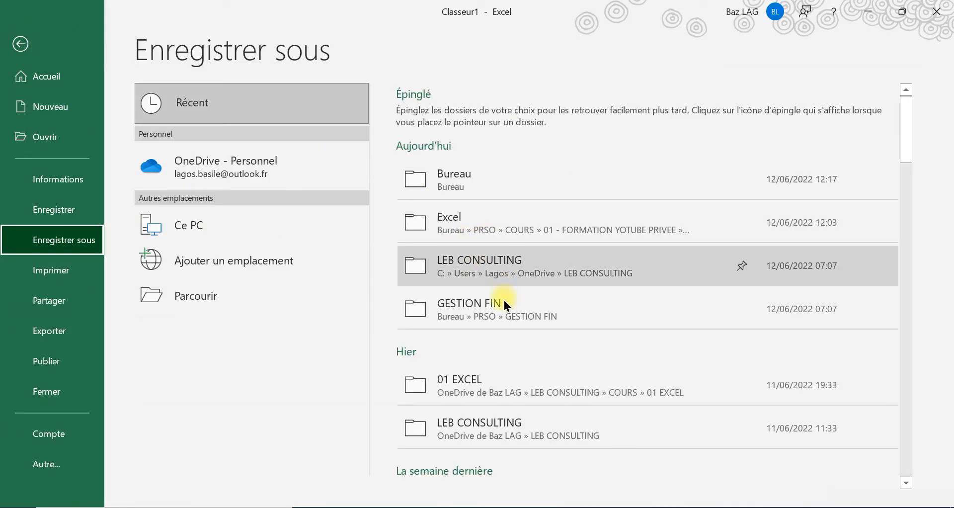
pyautogui.click(472, 180)
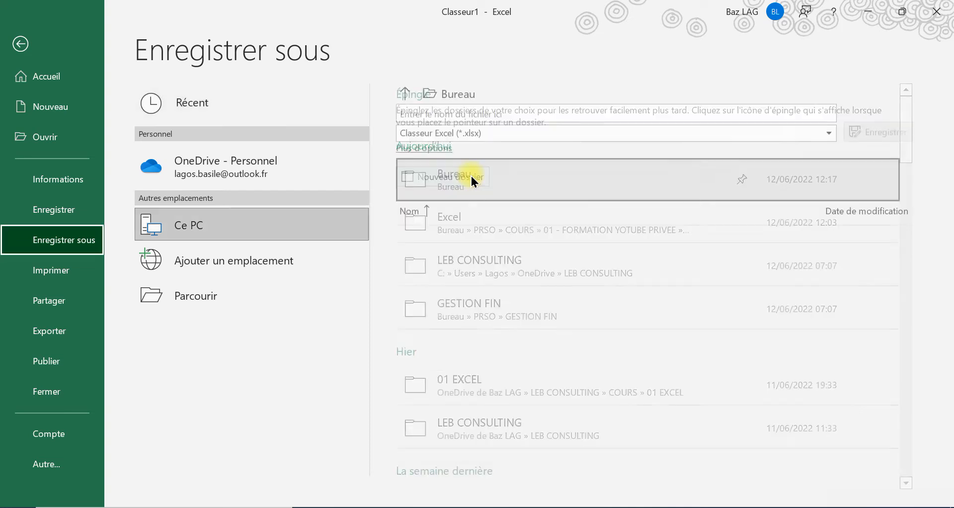
pyautogui.click(492, 102)
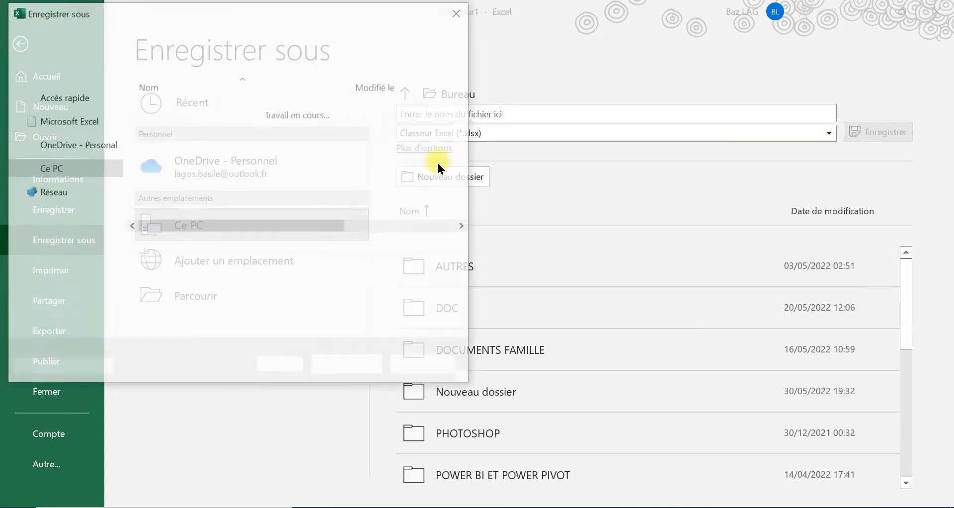
pyautogui.doubleClick(196, 202)
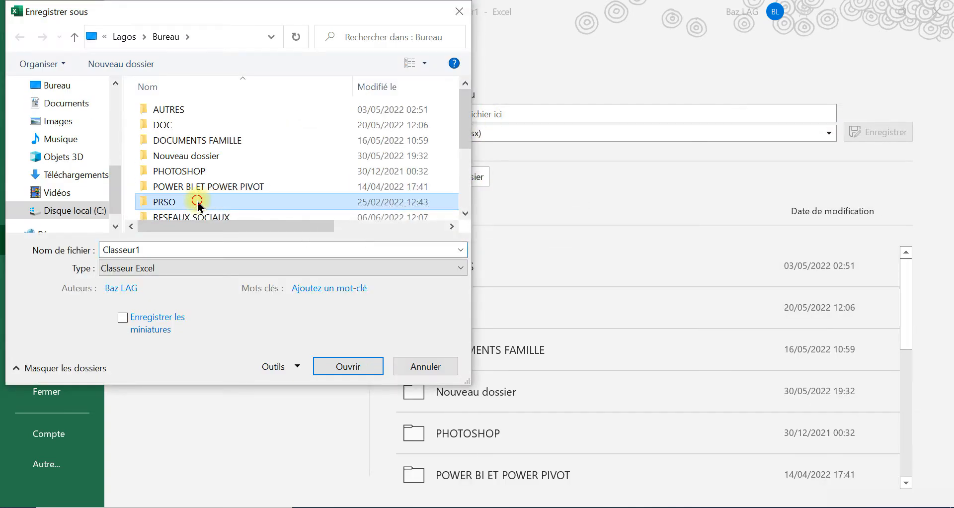
pyautogui.click(185, 125)
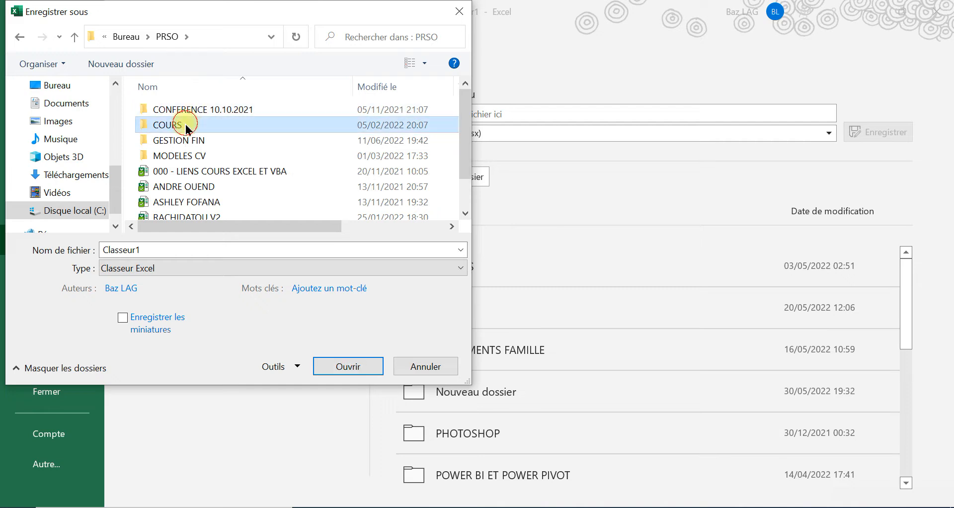
pyautogui.doubleClick(186, 126)
pyautogui.click(203, 107)
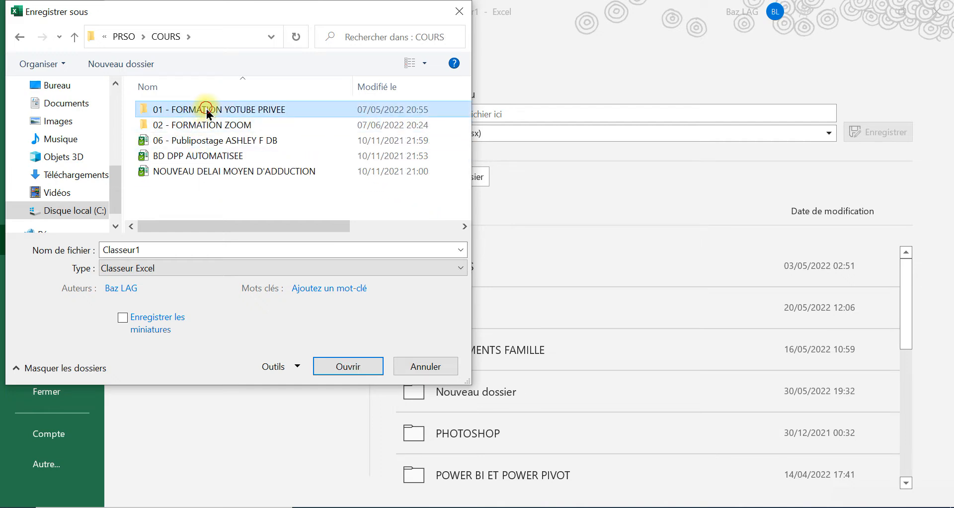
pyautogui.doubleClick(204, 107)
pyautogui.click(184, 186)
pyautogui.doubleClick(184, 186)
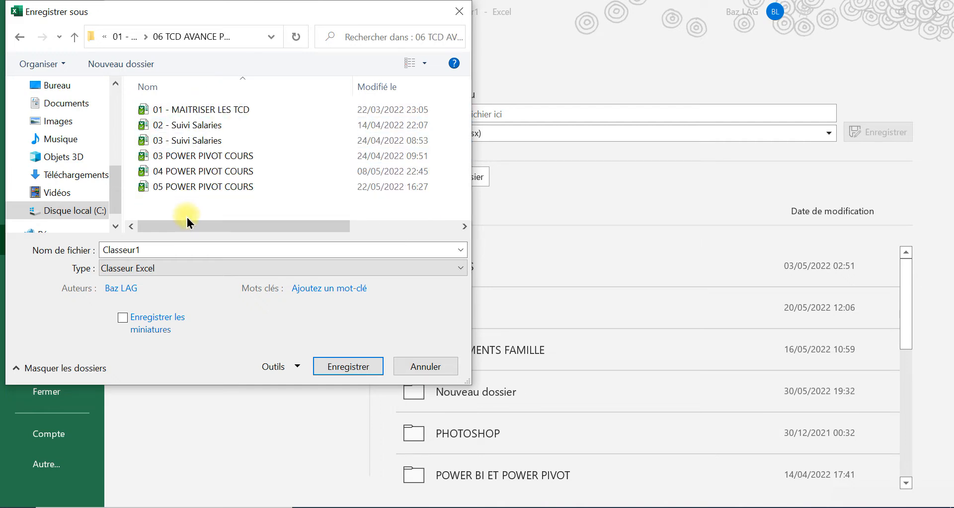
# - Name the workbook 06 POWER PIVOT ANALYSE DES VENTES and save it as an Excel workbook
pyautogui.doubleClick(150, 247)
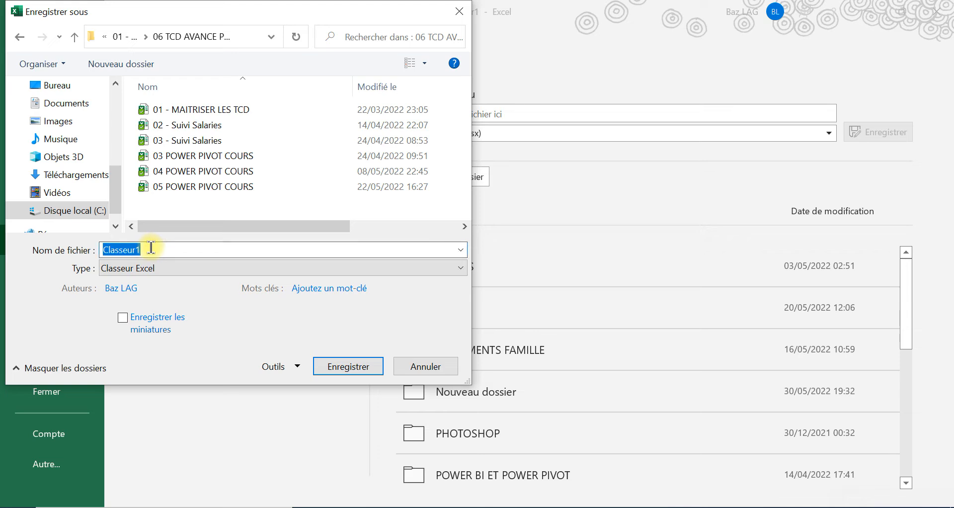
pyautogui.write('06')
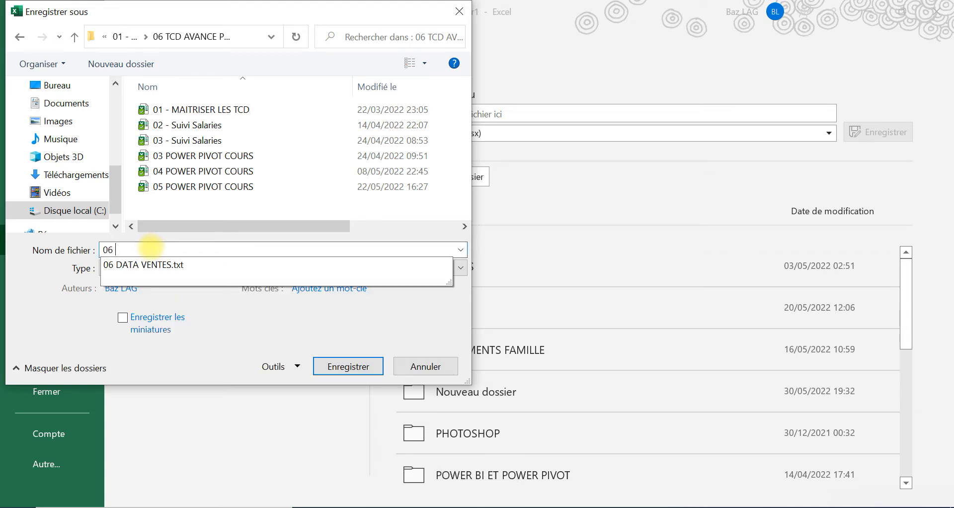
pyautogui.write(' POWER PIB')
pyautogui.press('BackSpace')
pyautogui.write('VOT ANALYSE DES ')
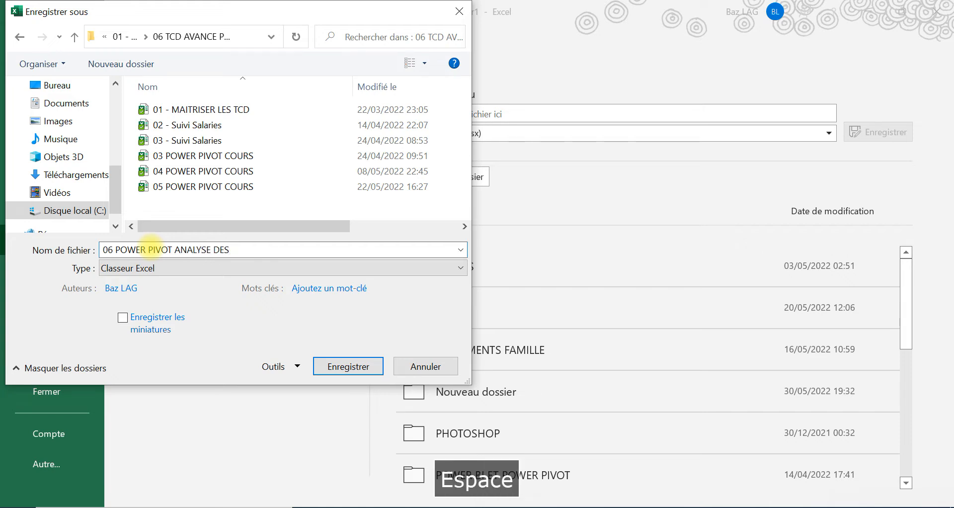
pyautogui.write('VENTES')
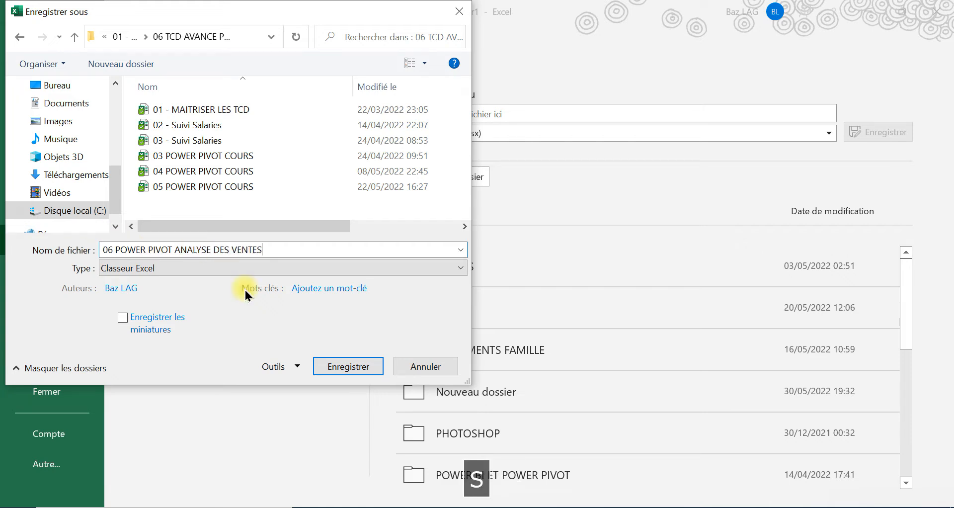
pyautogui.click(350, 366)
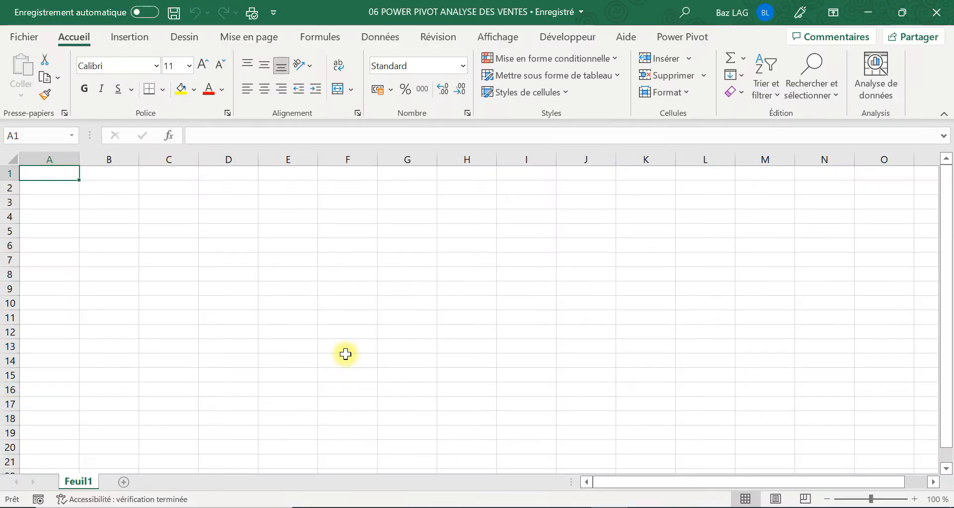
# - Open the Power Pivot window and start importing a table from another source, choosing Fichier texte as the source type
pyautogui.click(315, 270)
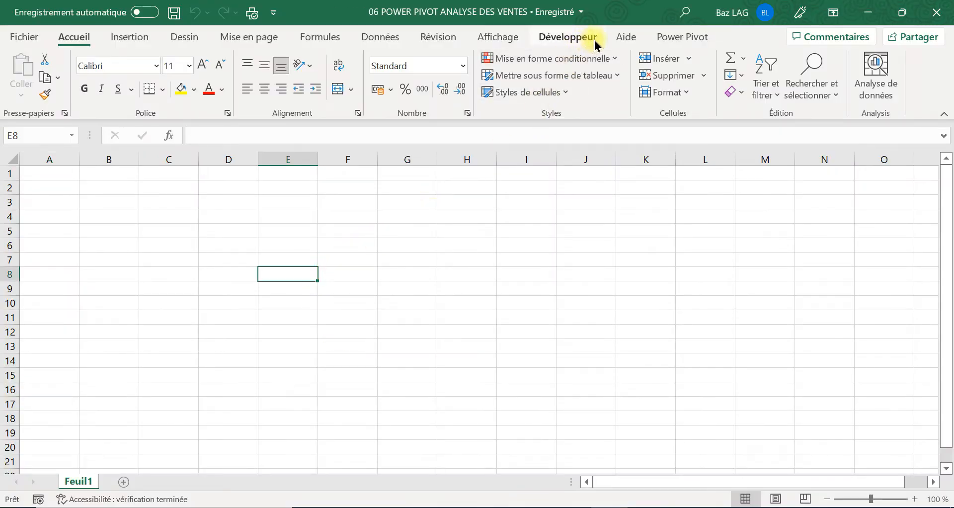
pyautogui.click(671, 42)
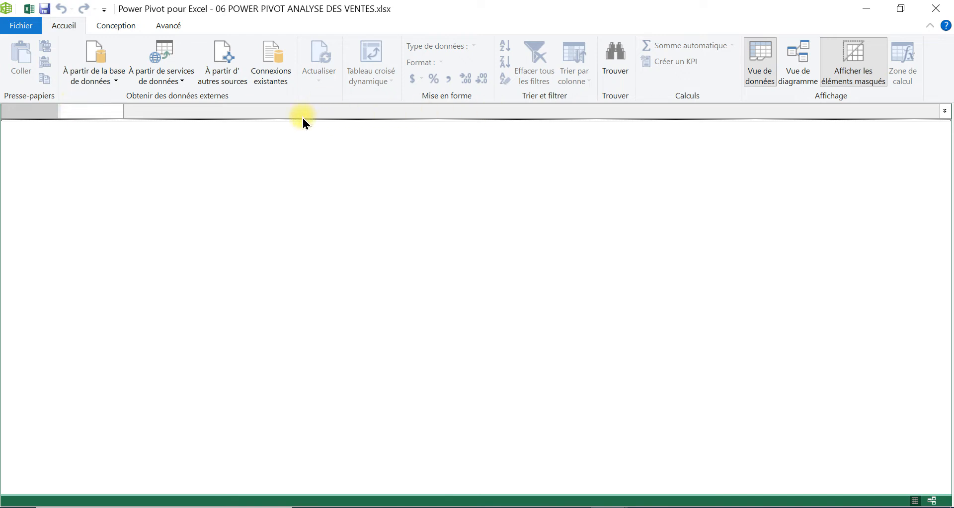
pyautogui.click(244, 89)
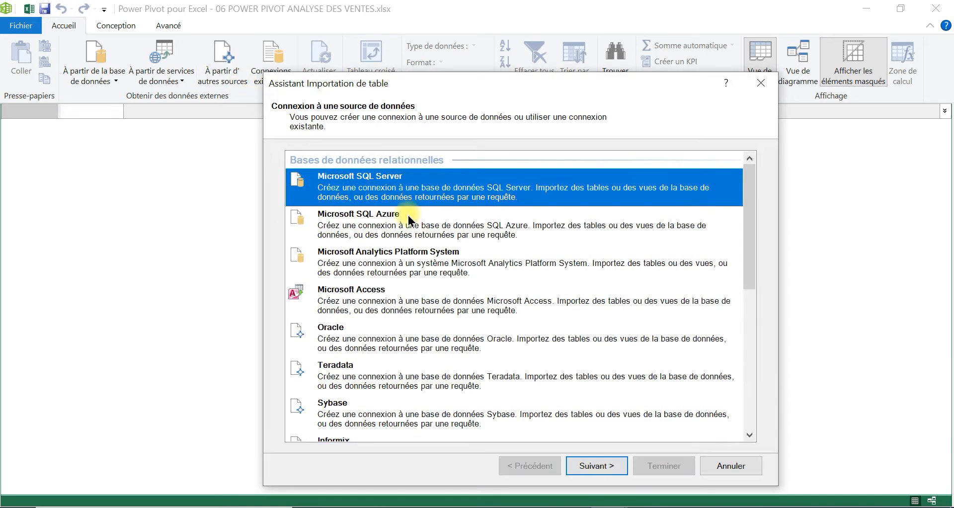
pyautogui.moveTo(752, 251); pyautogui.dragTo(732, 415)
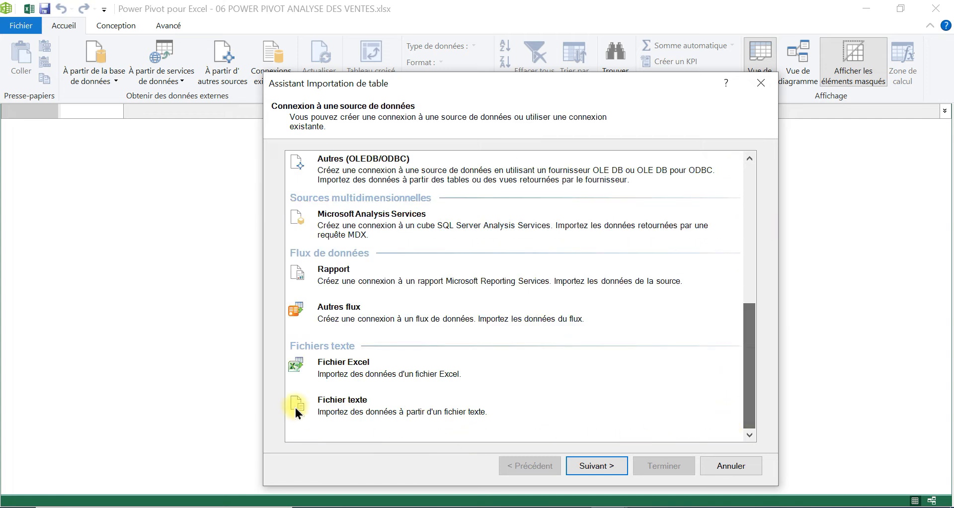
pyautogui.click(355, 413)
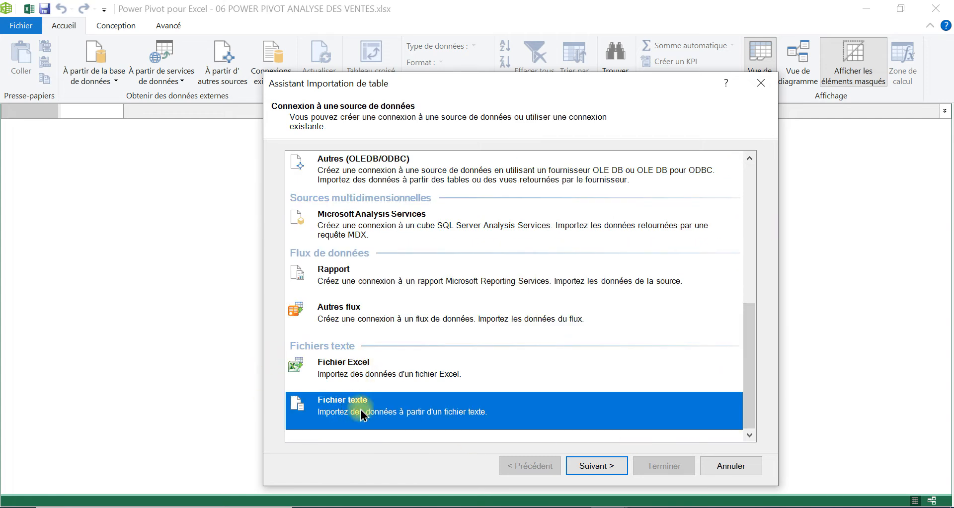
pyautogui.click(586, 466)
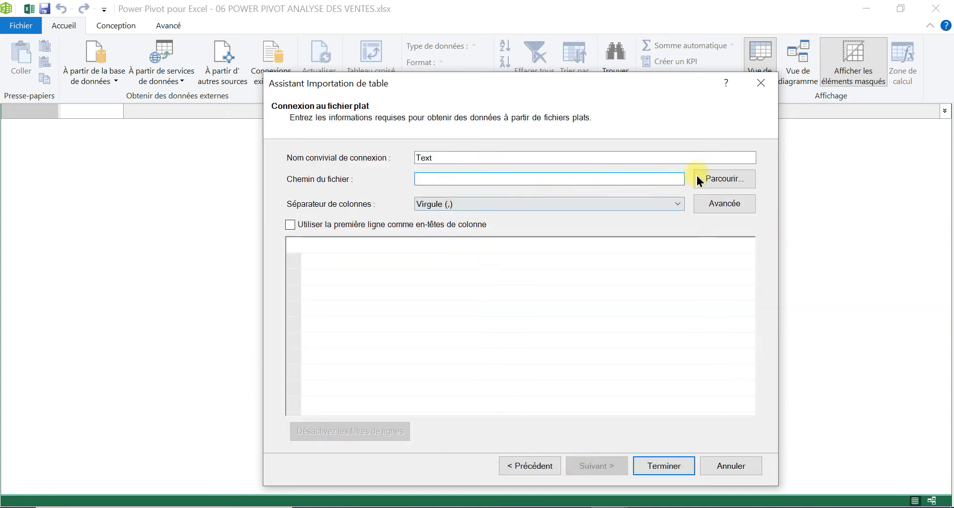
# - Examine the available column separators and the advanced encoding and regional settings, and cancel the text file import
pyautogui.click(660, 204)
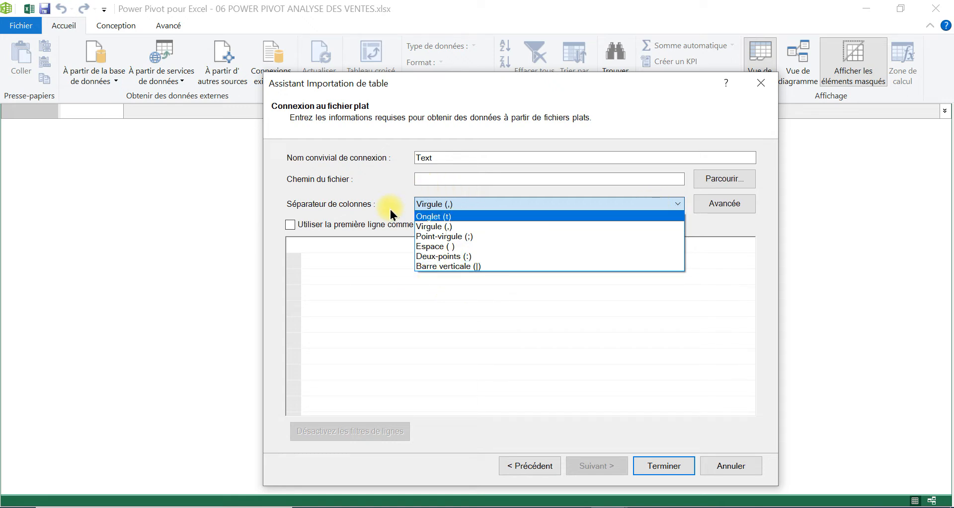
pyautogui.click(746, 217)
pyautogui.click(737, 206)
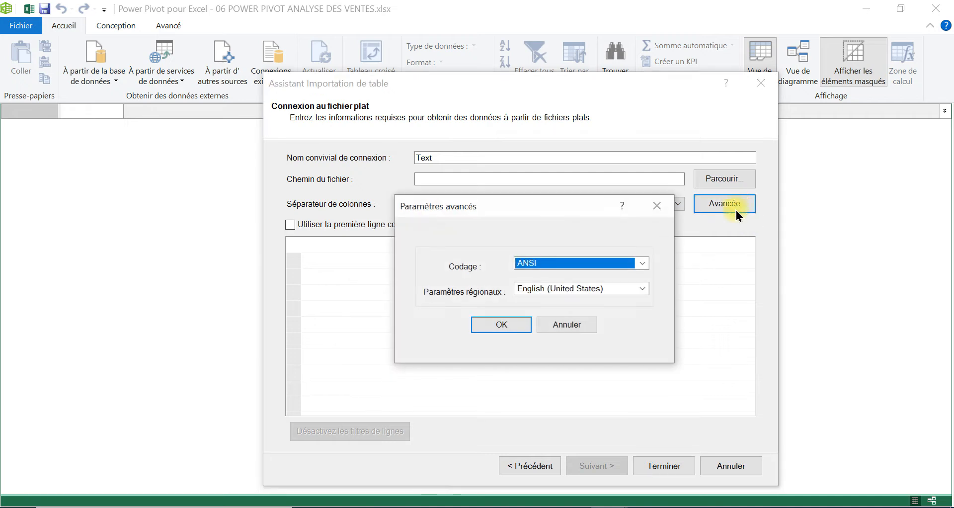
pyautogui.click(641, 290)
pyautogui.click(743, 272)
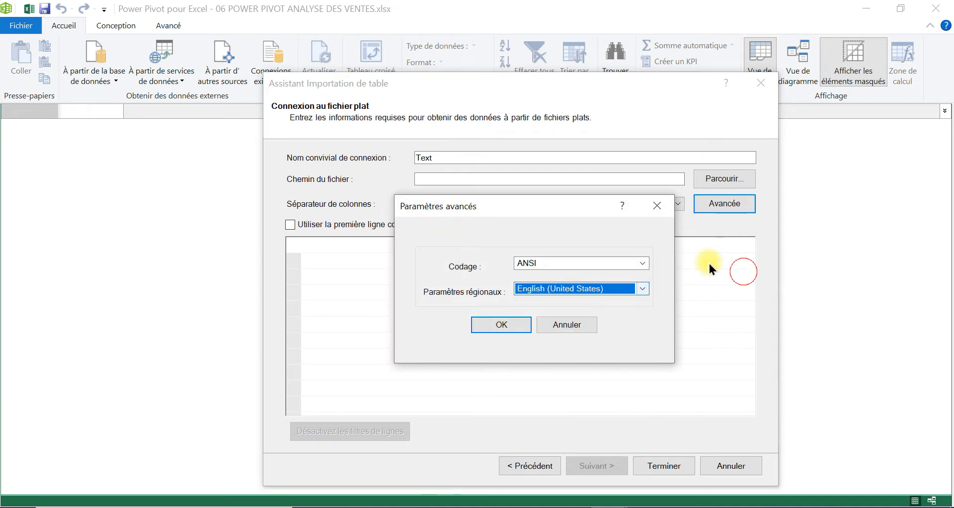
pyautogui.click(657, 206)
pyautogui.click(762, 83)
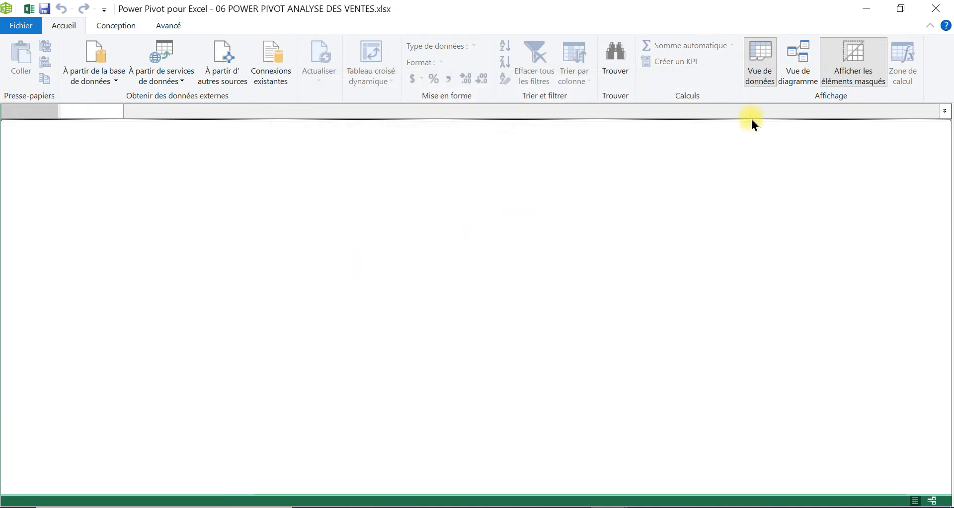
# - Minimize Power Pivot and Excel to reach the course folder, and open the 06 DATA VENTES text file in Notepad
pyautogui.click(869, 9)
pyautogui.click(878, 7)
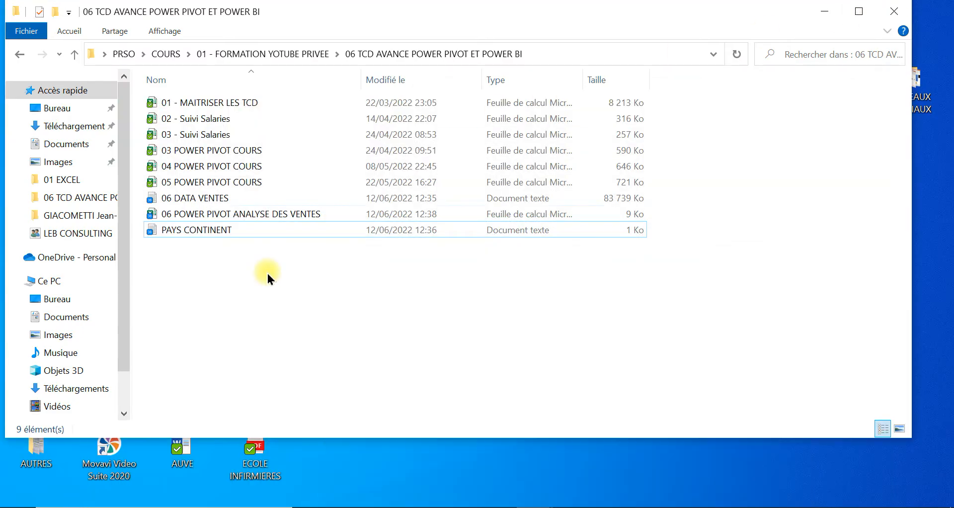
pyautogui.doubleClick(222, 202)
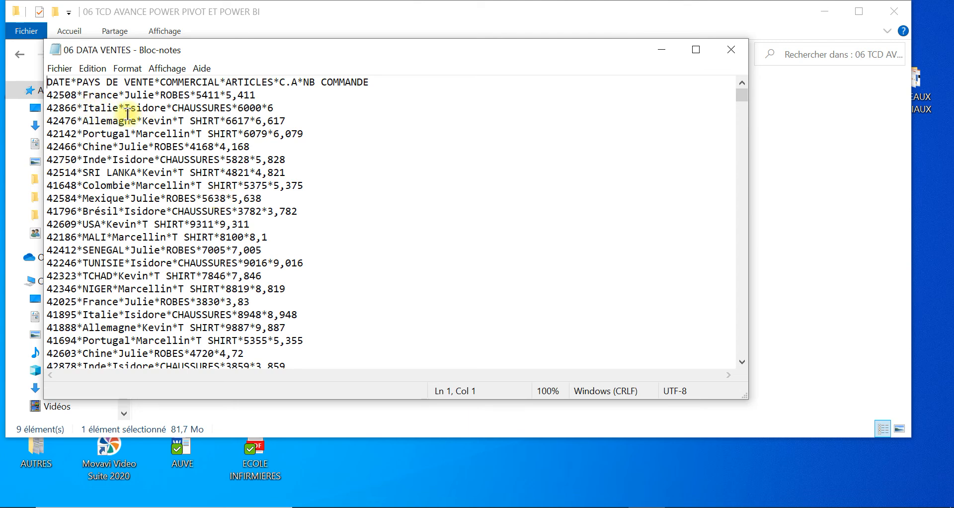
# - Replace every asterisk with a semicolon throughout the 06 DATA VENTES text file
pyautogui.hotkey('ctrl', 'a')
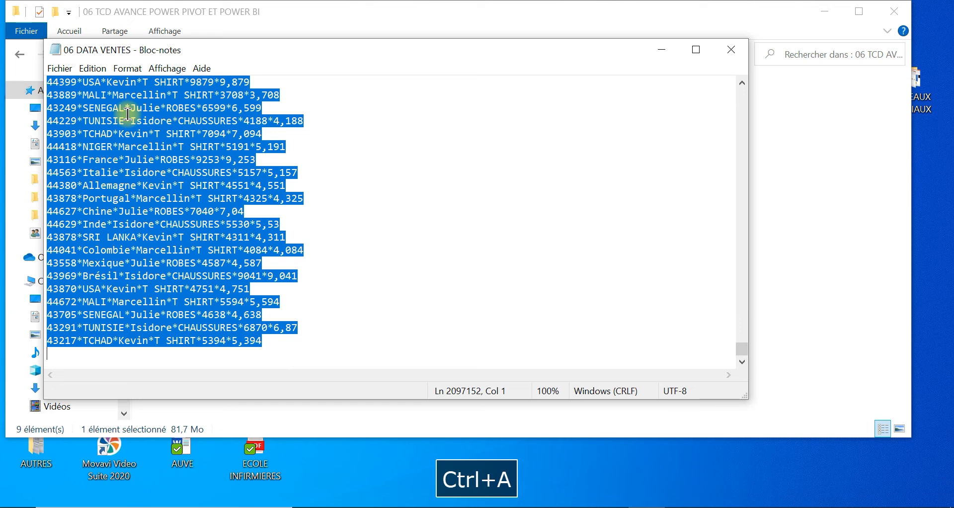
pyautogui.hotkey('ctrl', 'h')
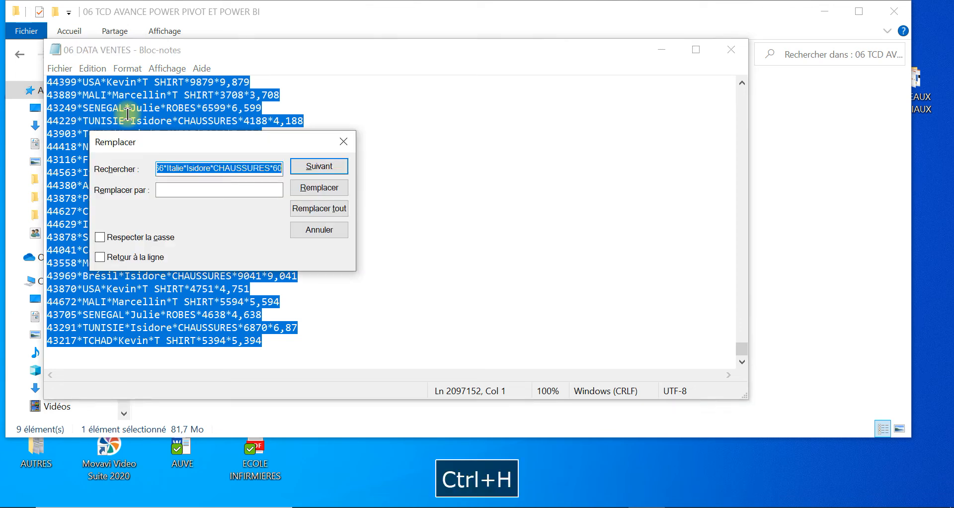
pyautogui.press('BackSpace')
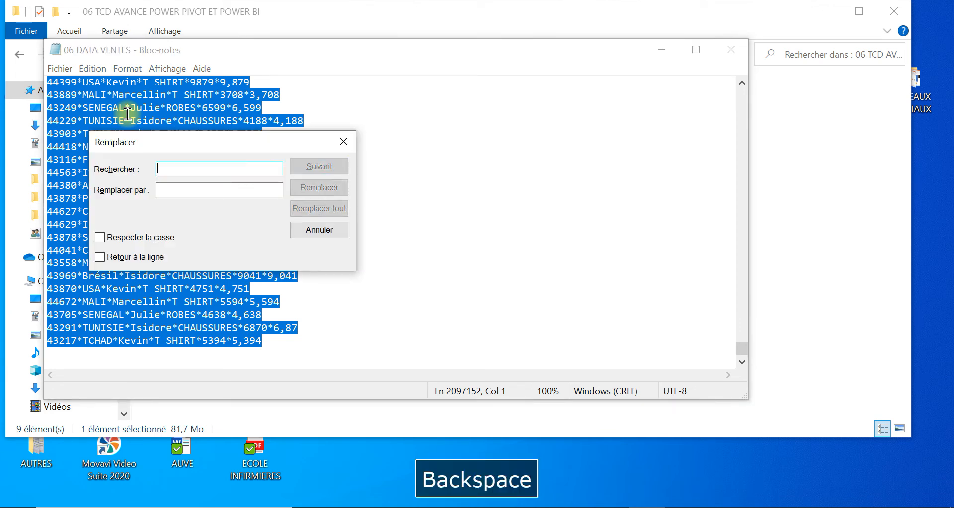
pyautogui.write('*')
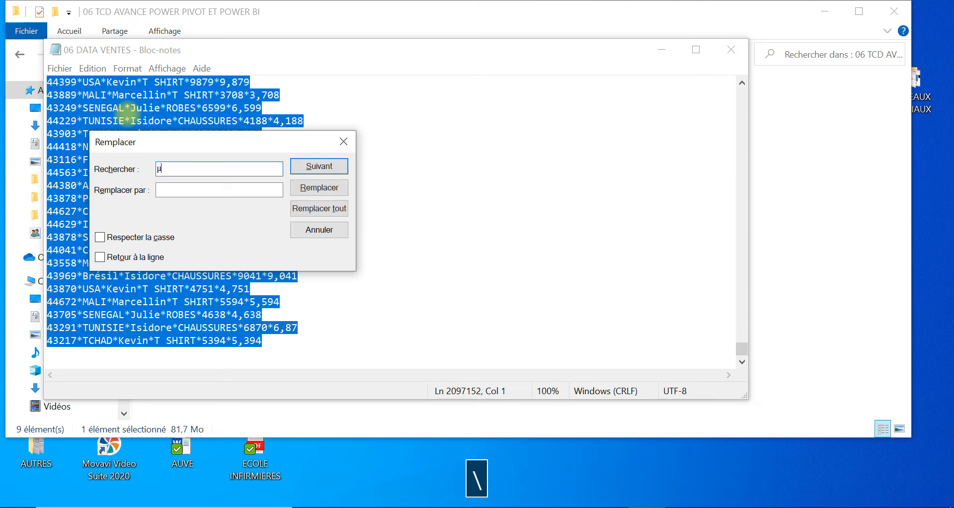
pyautogui.press('BackSpace')
pyautogui.write('*')
pyautogui.click(192, 189)
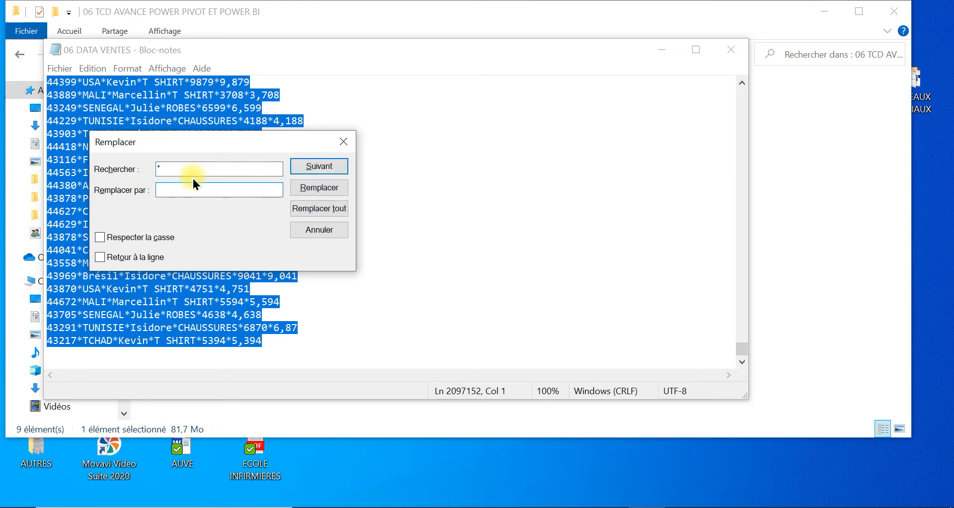
pyautogui.write(';')
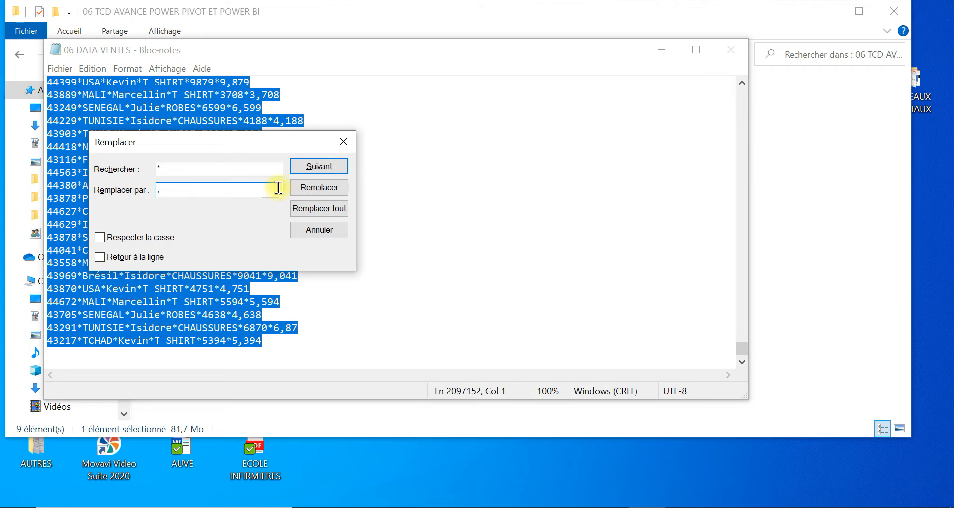
pyautogui.click(333, 209)
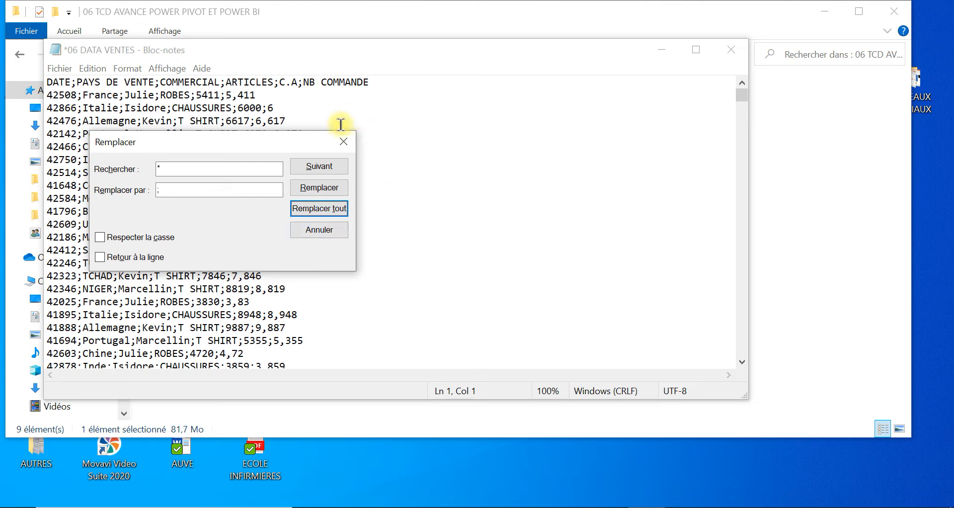
pyautogui.click(344, 142)
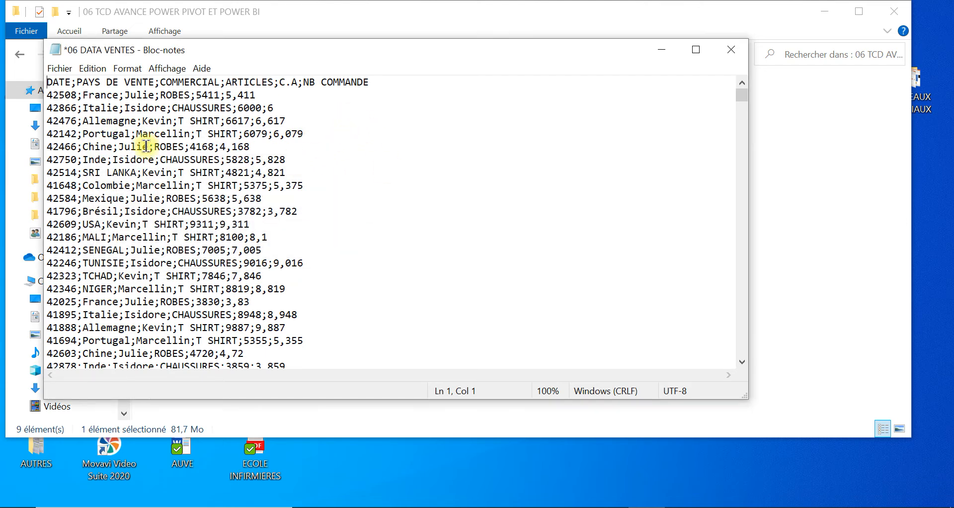
# - Save the 06 DATA VENTES text file and close Notepad
pyautogui.click(58, 68)
pyautogui.click(86, 131)
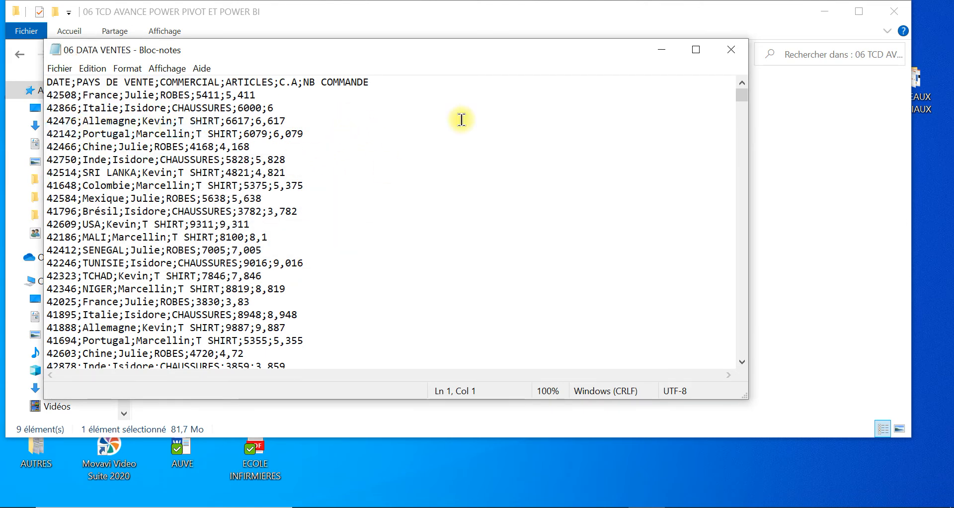
pyautogui.click(731, 50)
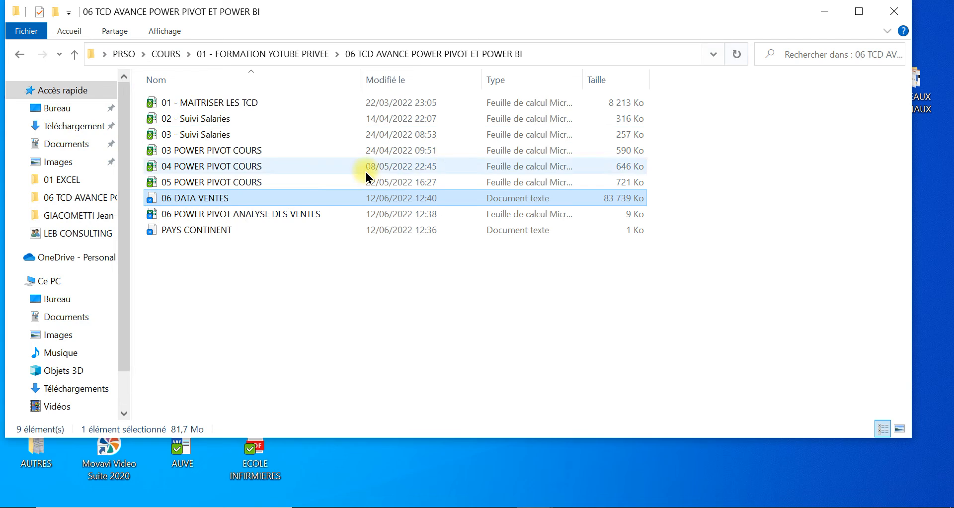
# - Open the PAYS CONTINENT text file in Notepad and replace every asterisk in it with a semicolon
pyautogui.doubleClick(211, 226)
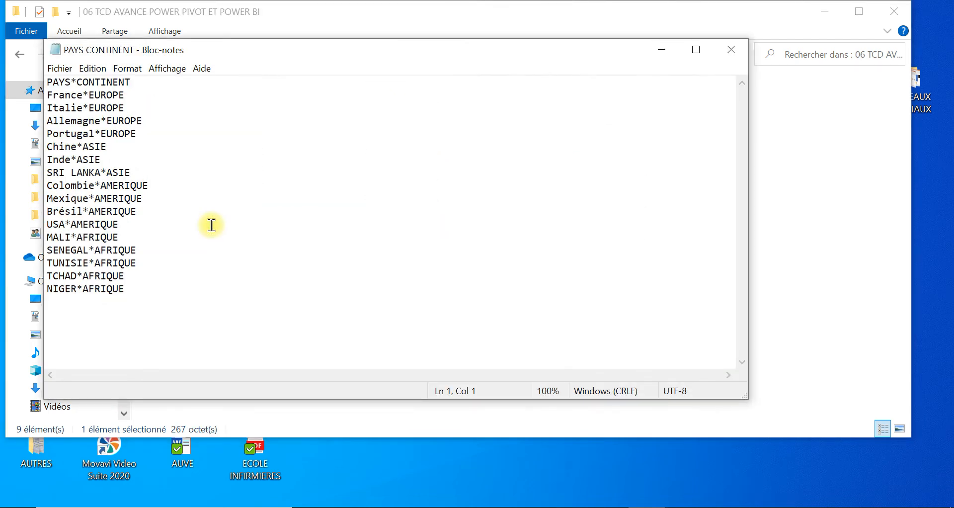
pyautogui.hotkey('ctrl', 'a')
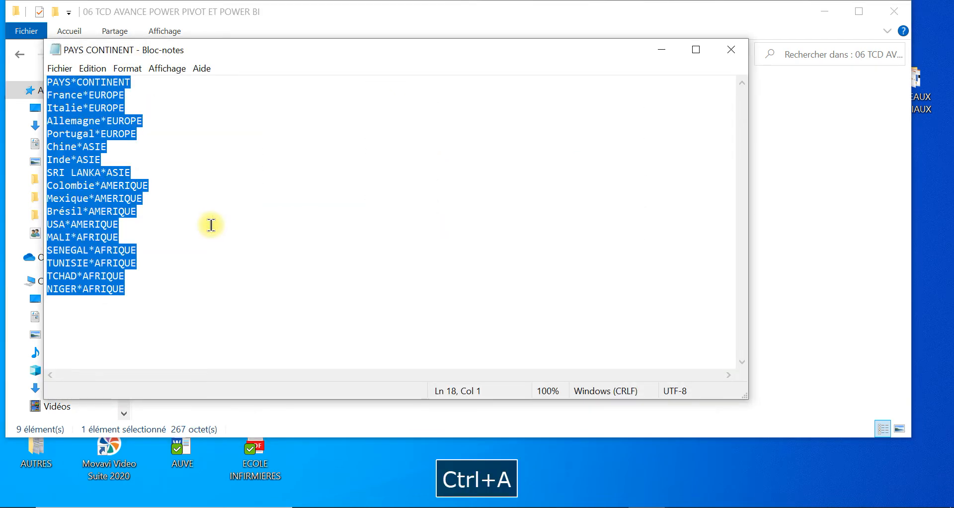
pyautogui.hotkey('ctrl', 'h')
pyautogui.press('BackSpace')
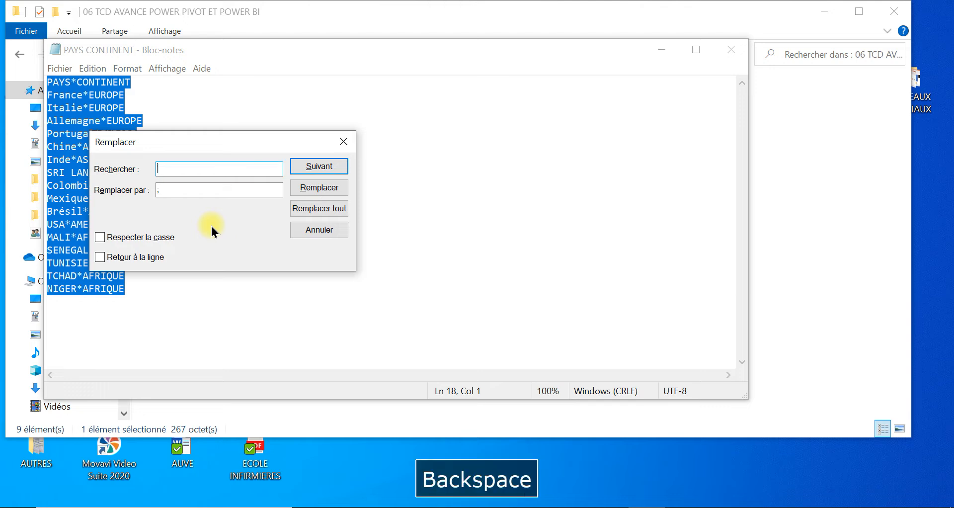
pyautogui.write('*')
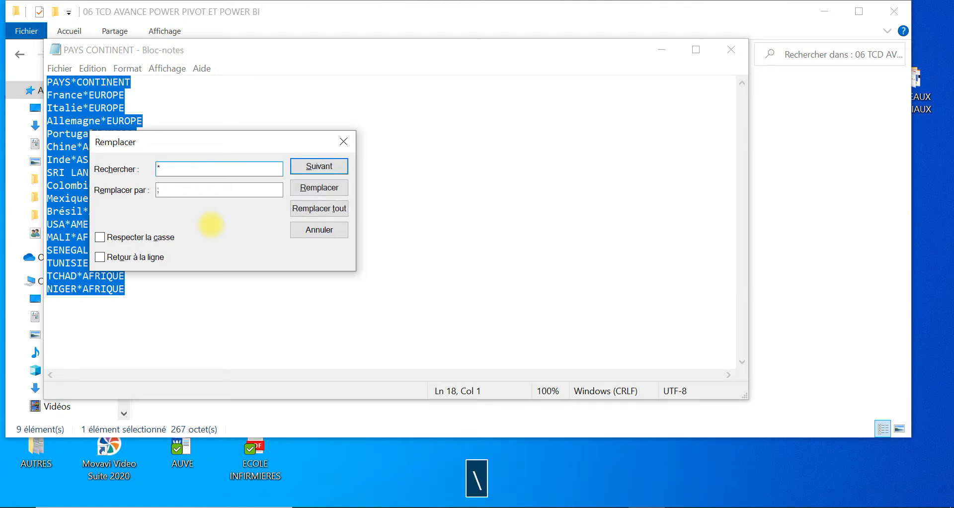
pyautogui.click(332, 213)
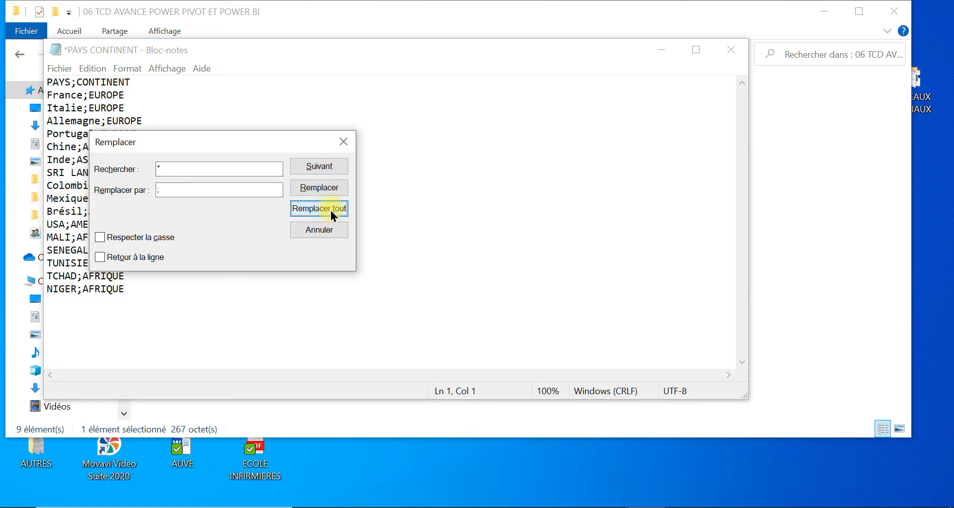
pyautogui.click(348, 149)
# - Save the PAYS CONTINENT text file and close Notepad
pyautogui.click(60, 68)
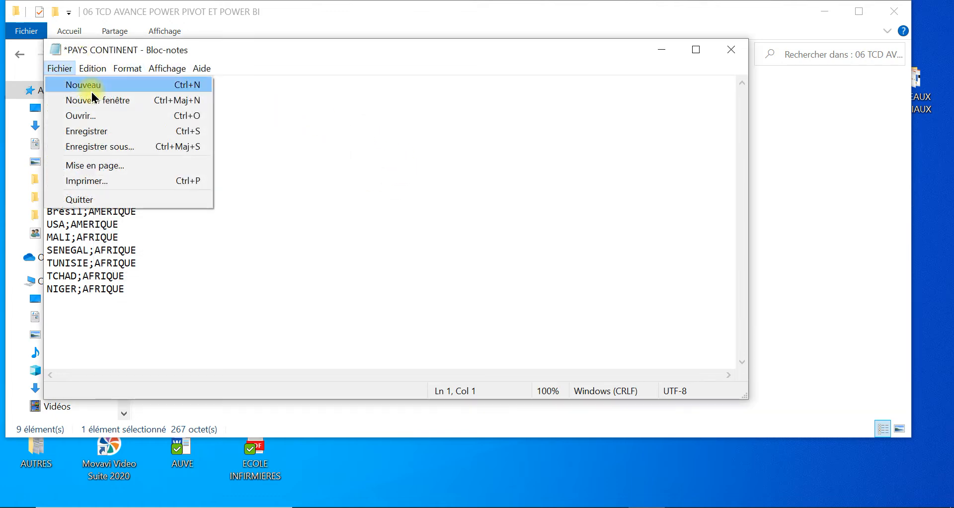
pyautogui.click(91, 130)
pyautogui.click(730, 49)
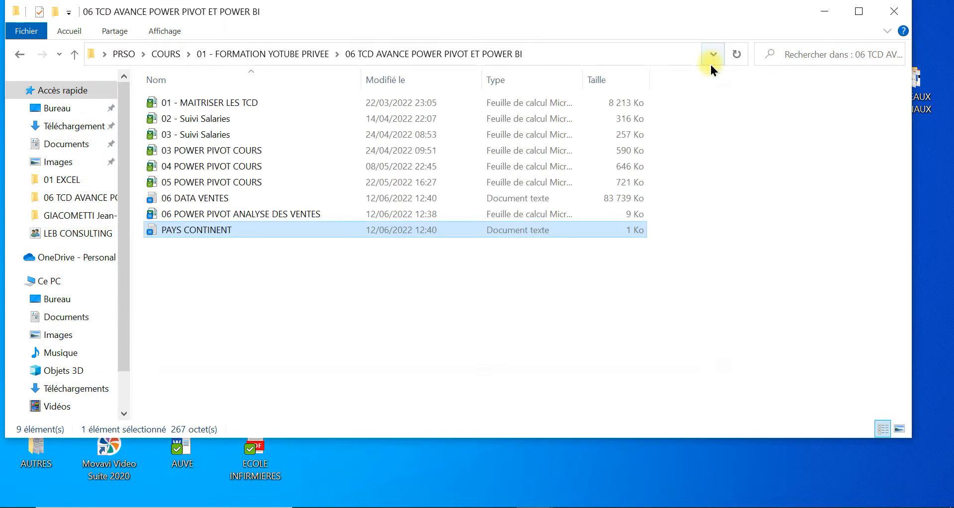
# - Switch back to the Power Pivot window and start a table import from other sources with a text file as the source
pyautogui.click(609, 507)
pyautogui.click(540, 455)
pyautogui.click(34, 85)
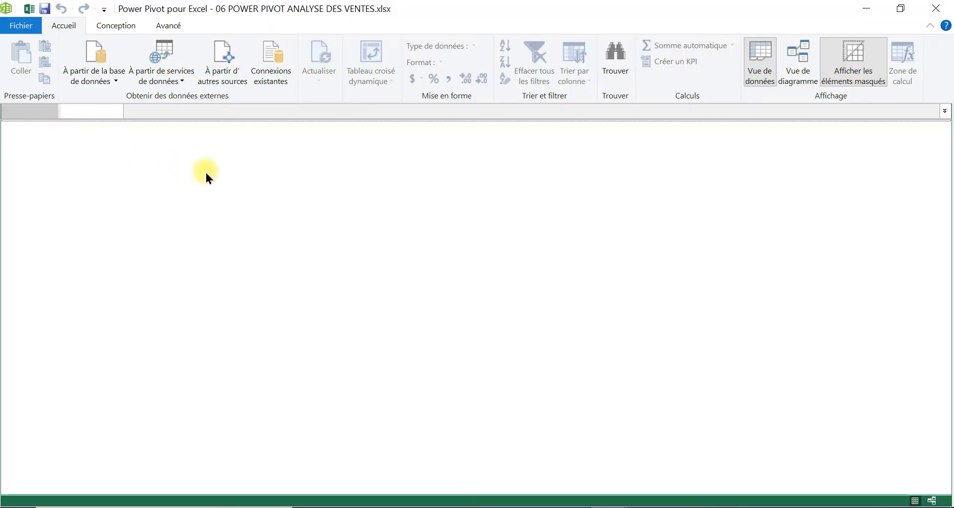
pyautogui.click(180, 81)
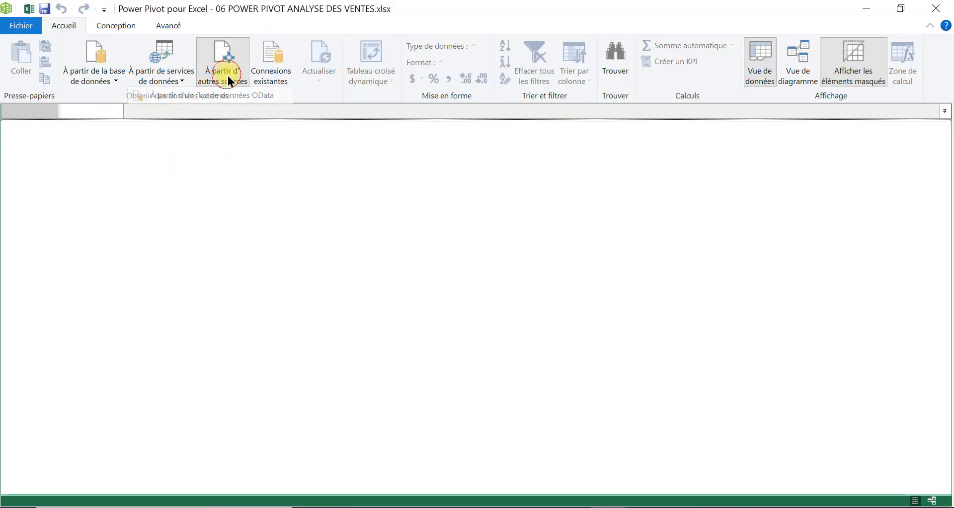
pyautogui.click(227, 79)
pyautogui.moveTo(752, 199); pyautogui.dragTo(764, 398)
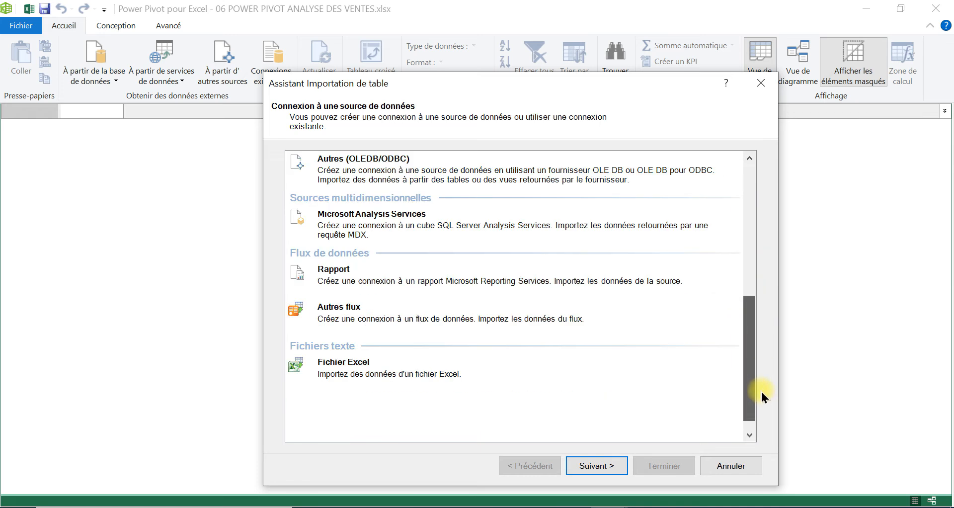
pyautogui.click(405, 410)
pyautogui.click(598, 466)
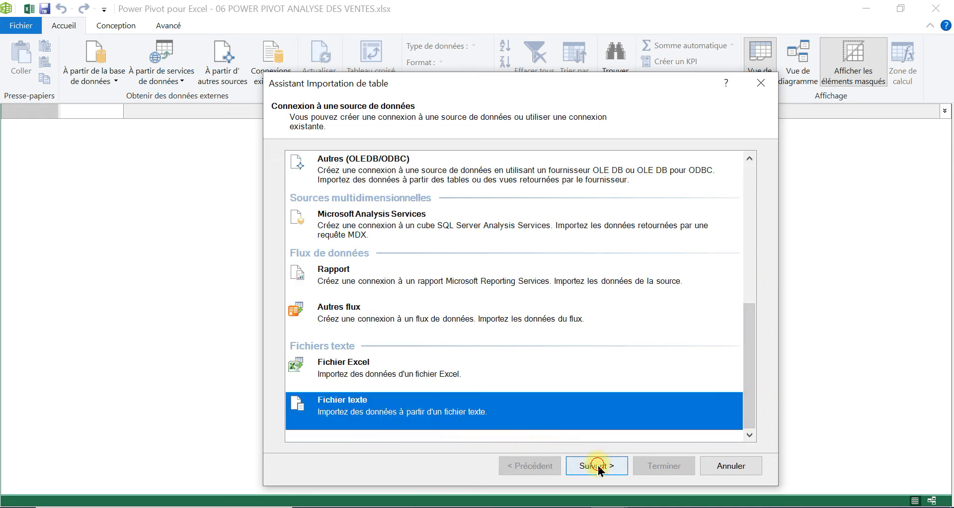
# - Choose 06 DATA VENTES as the import file from the desktop's PRSO, COURS, 01 - FORMATION YOTUBE PRIVEE, 06 TCD AVANCE POWER PIVOT ET POWER BI folder
pyautogui.click(716, 181)
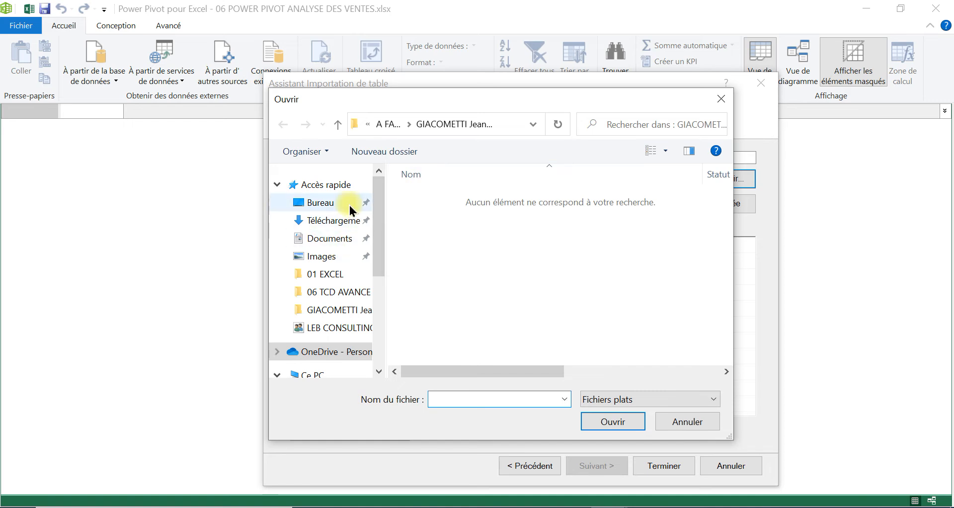
pyautogui.click(306, 203)
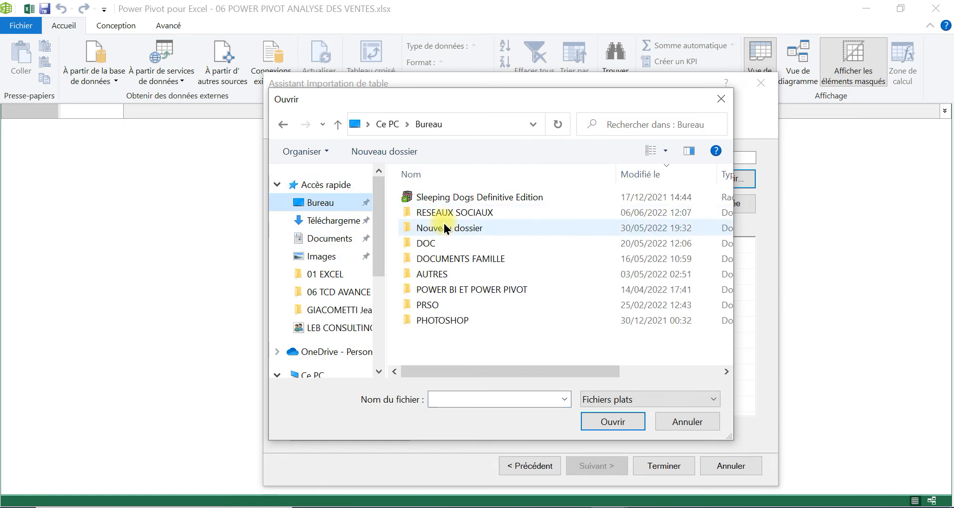
pyautogui.doubleClick(453, 305)
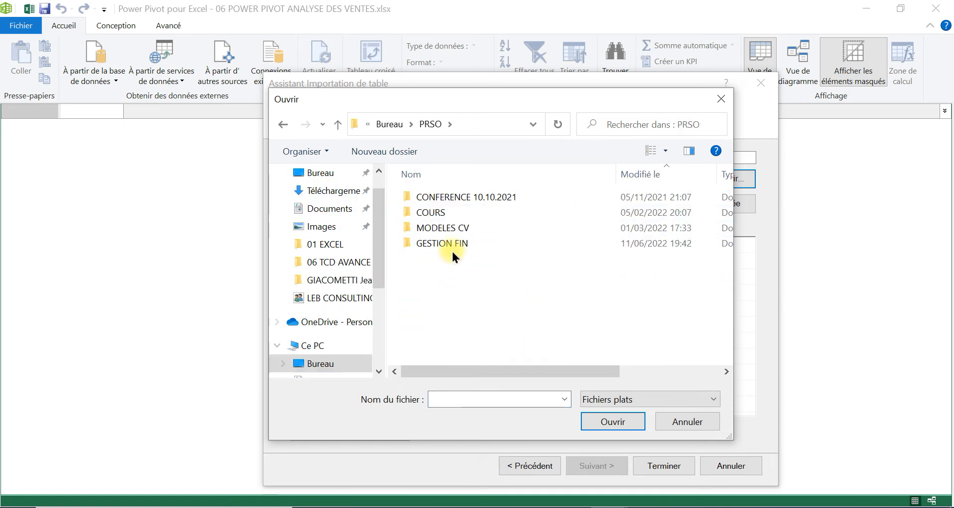
pyautogui.doubleClick(454, 213)
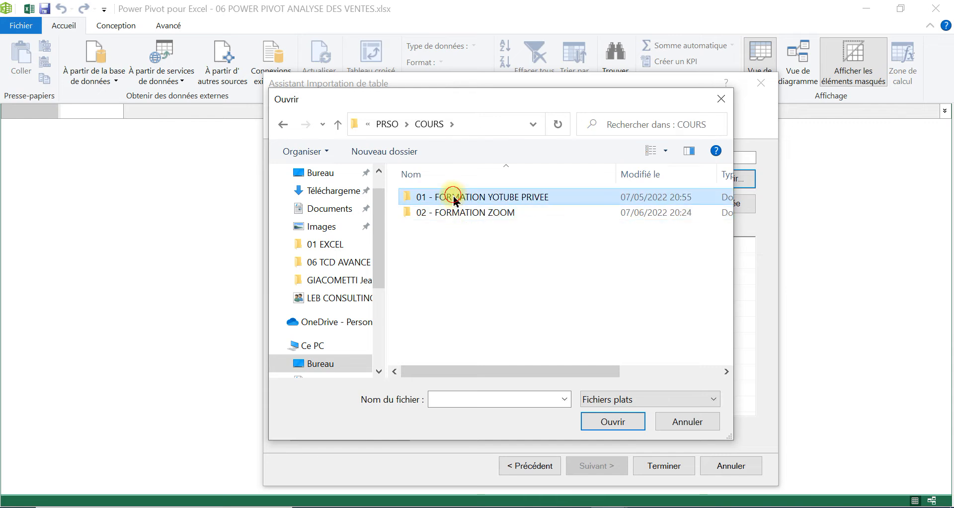
pyautogui.doubleClick(455, 197)
pyautogui.doubleClick(441, 198)
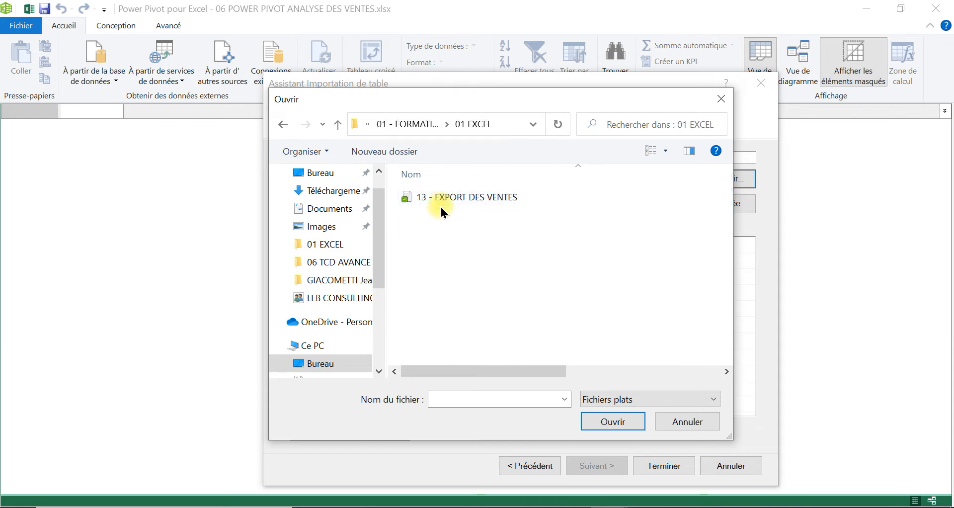
pyautogui.click(283, 125)
pyautogui.doubleClick(450, 275)
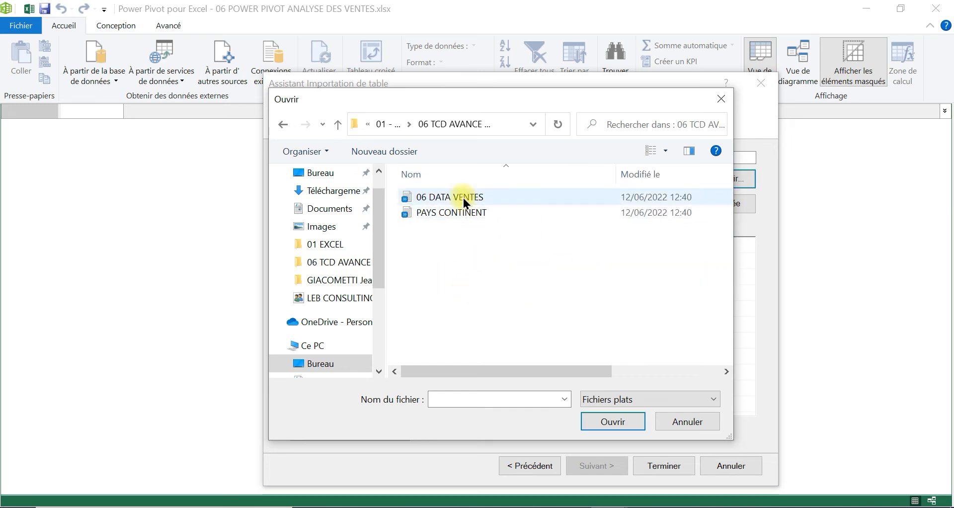
pyautogui.moveTo(575, 372); pyautogui.dragTo(510, 389)
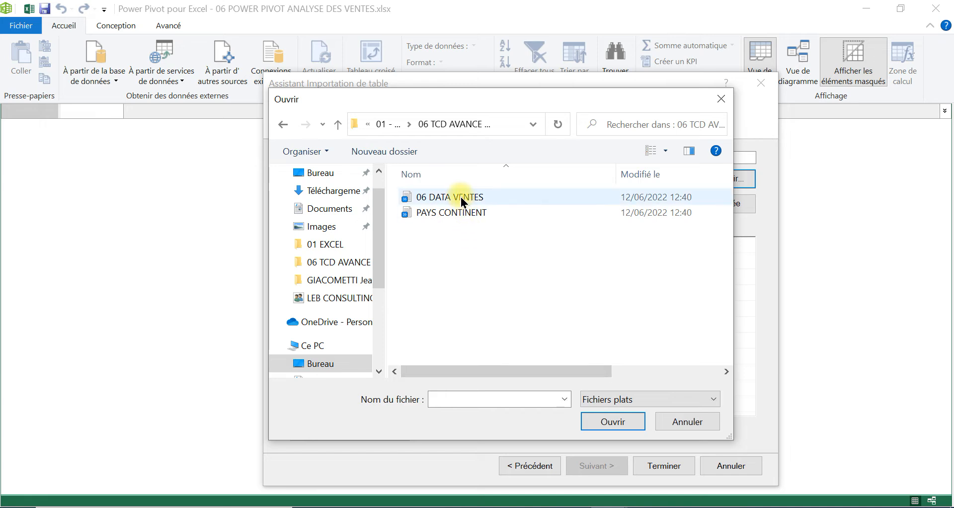
pyautogui.moveTo(461, 197)
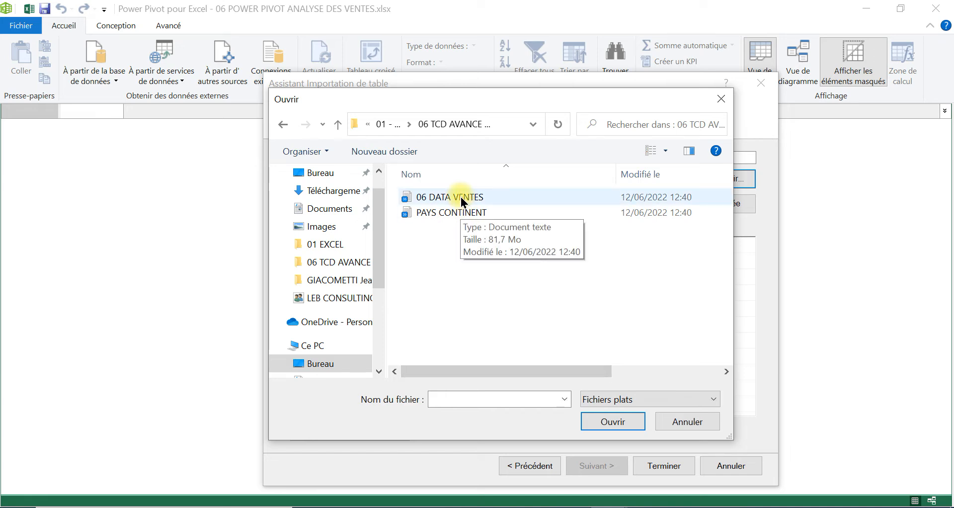
pyautogui.doubleClick(461, 197)
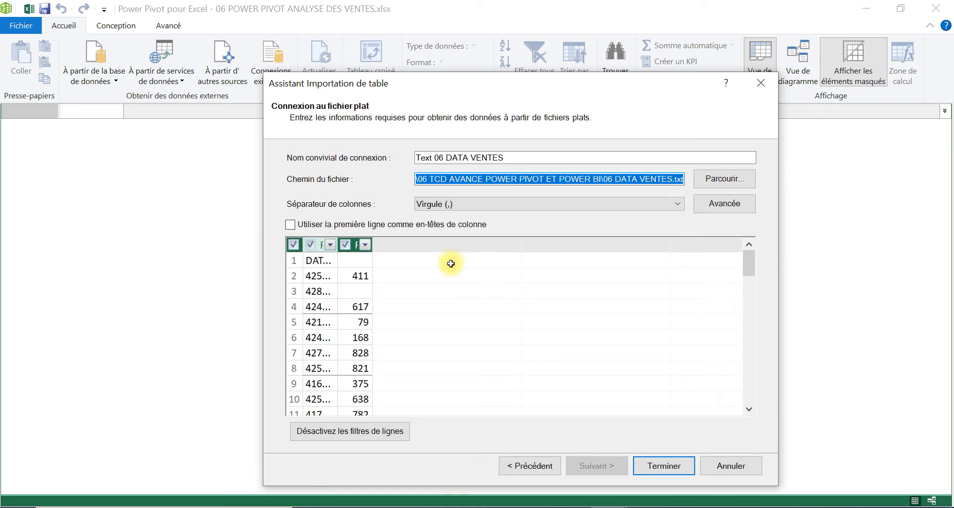
# - Import 06 DATA VENTES with the semicolon column separator and its first row as column headers, and close the import wizard
pyautogui.click(462, 205)
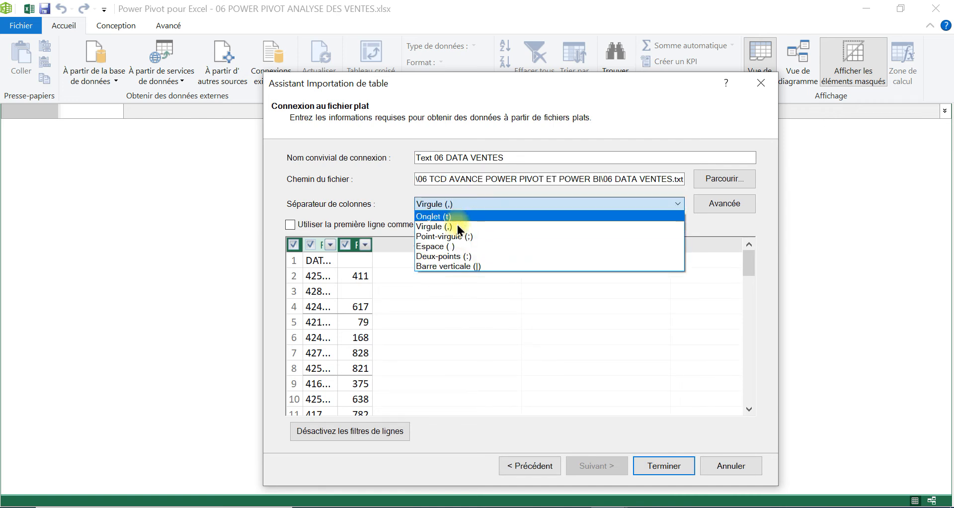
pyautogui.click(455, 238)
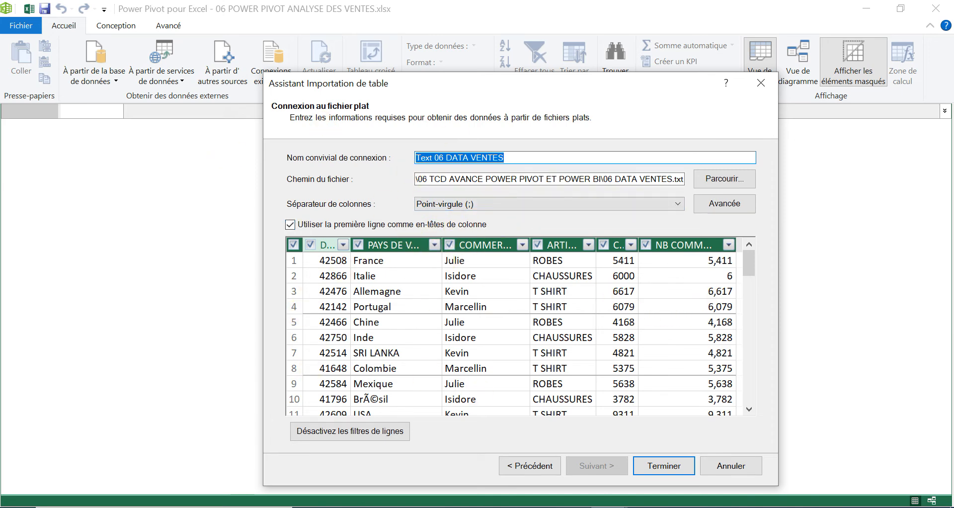
pyautogui.moveTo(609, 507)
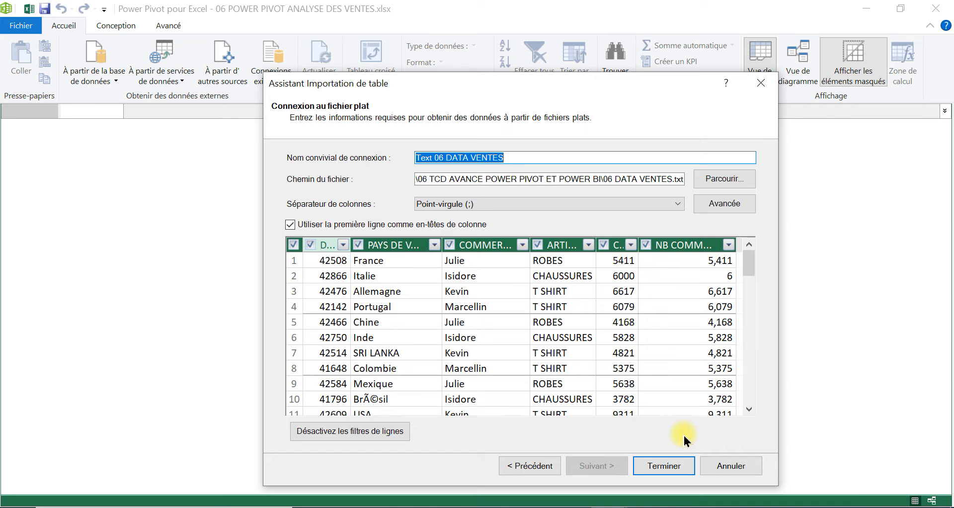
pyautogui.click(661, 467)
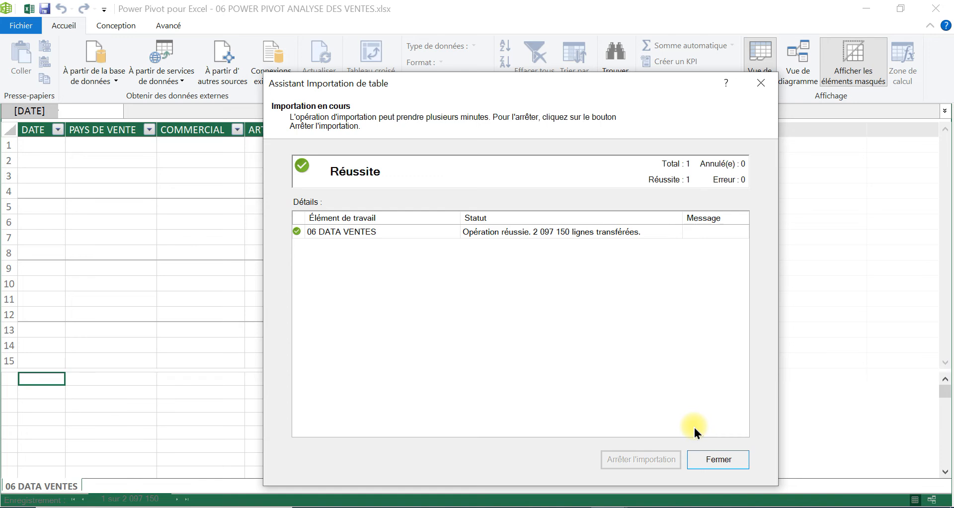
pyautogui.press('Return')
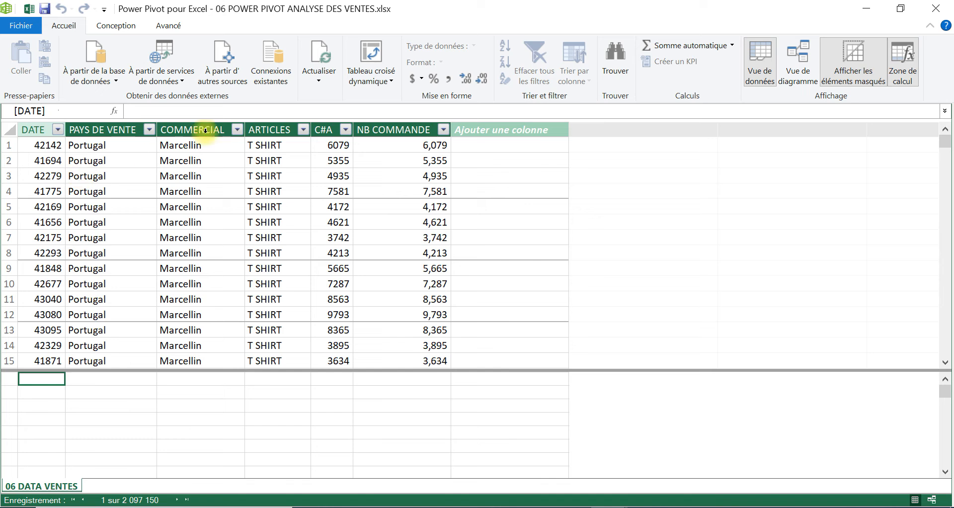
# - Start another text file import from other sources and choose the PAYS CONTINENT file
pyautogui.click(242, 90)
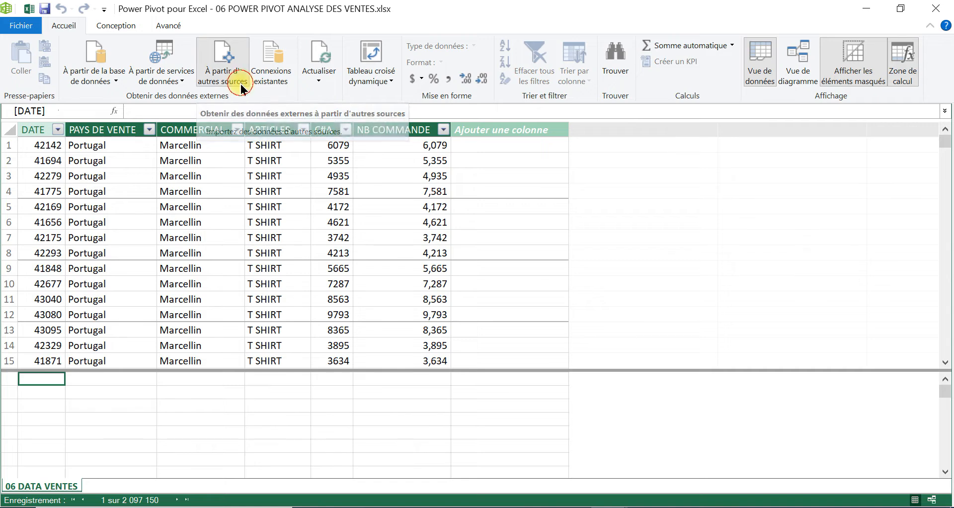
pyautogui.moveTo(751, 253); pyautogui.dragTo(740, 387)
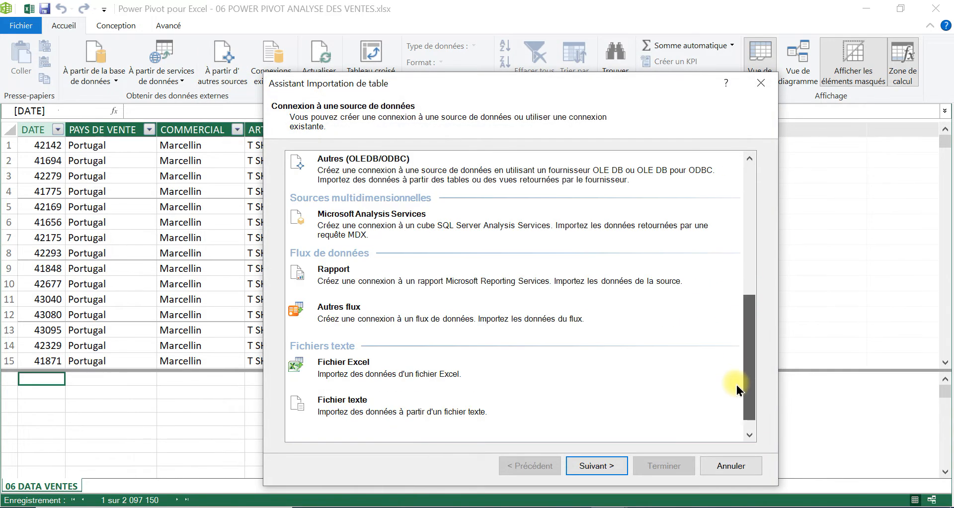
pyautogui.click(423, 430)
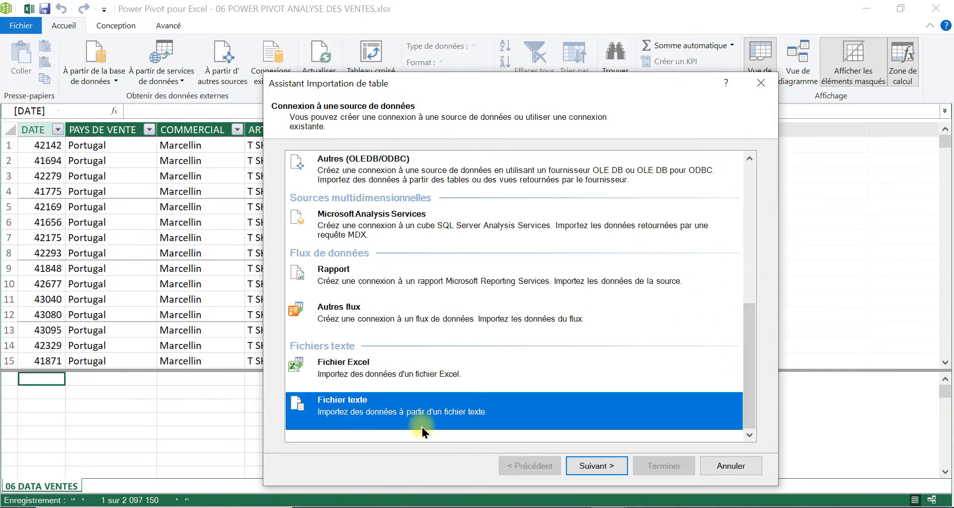
pyautogui.click(589, 464)
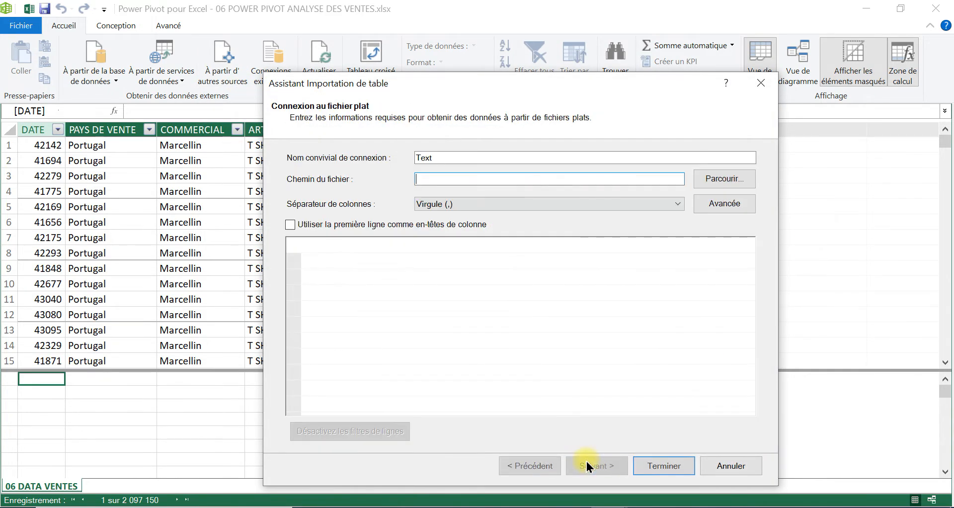
pyautogui.click(723, 179)
pyautogui.click(447, 214)
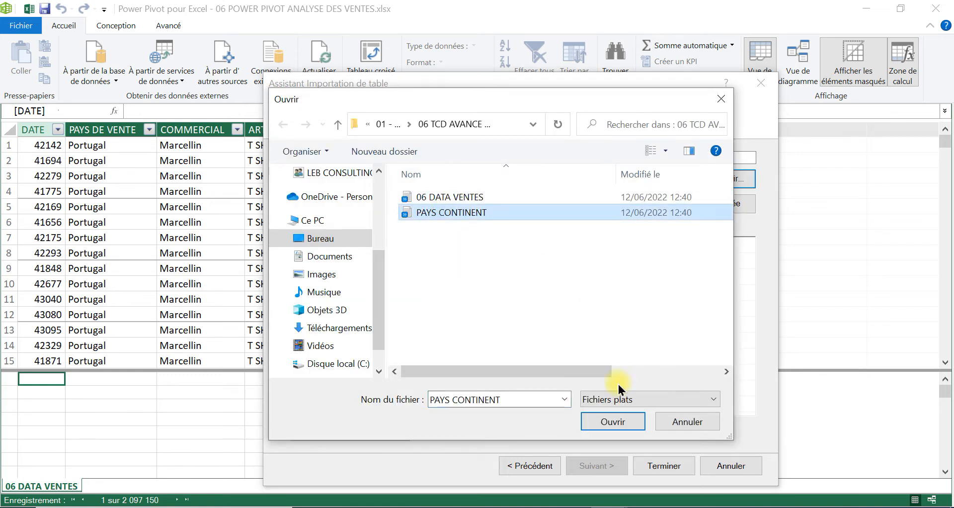
pyautogui.click(613, 421)
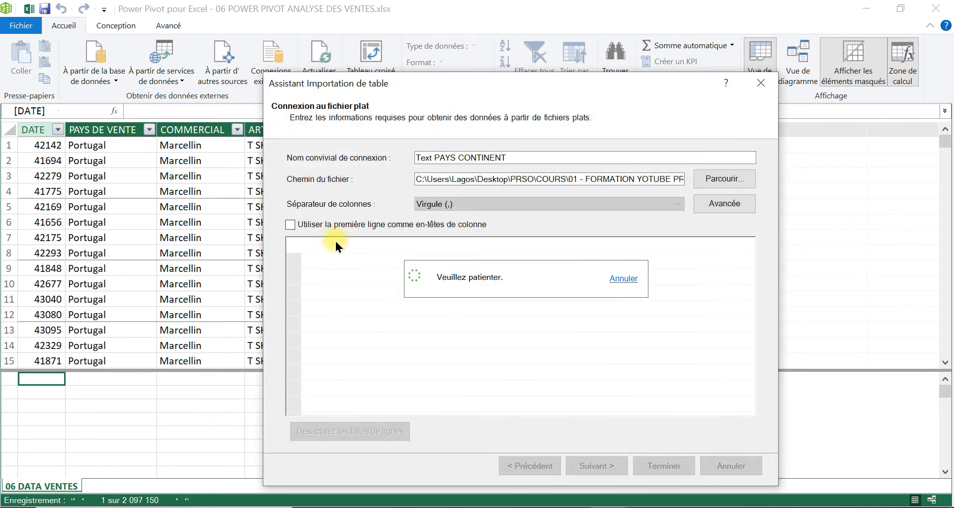
# - Set the PAYS CONTINENT column separator to semicolon and fit the widths of both preview columns to their contents
pyautogui.click(450, 205)
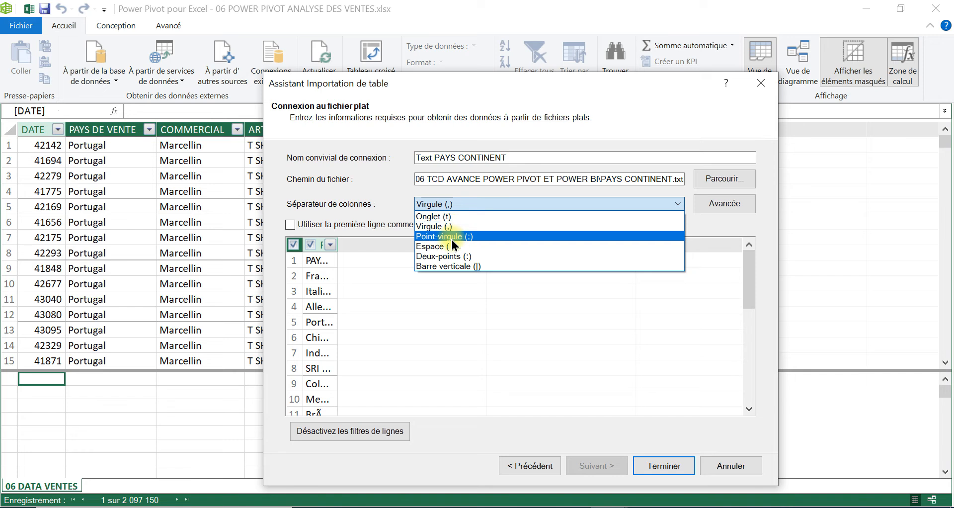
pyautogui.click(452, 238)
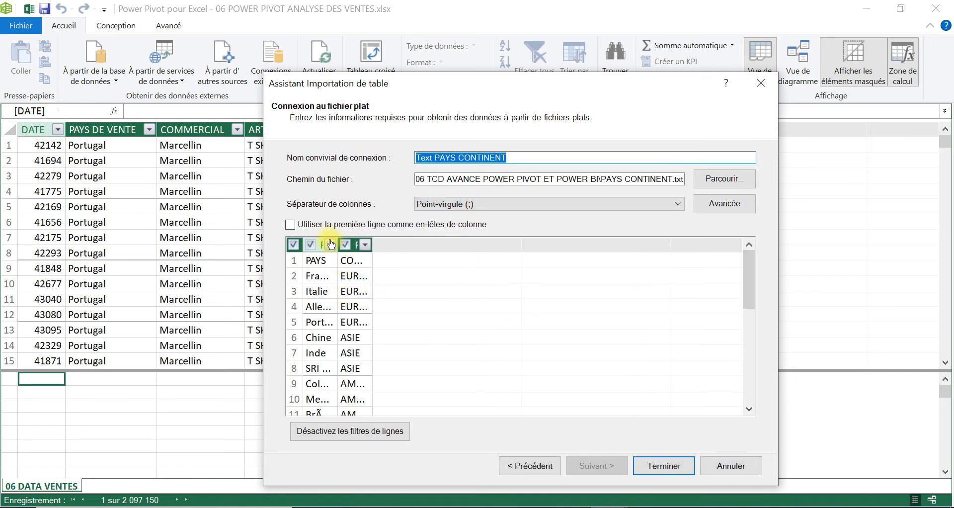
pyautogui.doubleClick(338, 239)
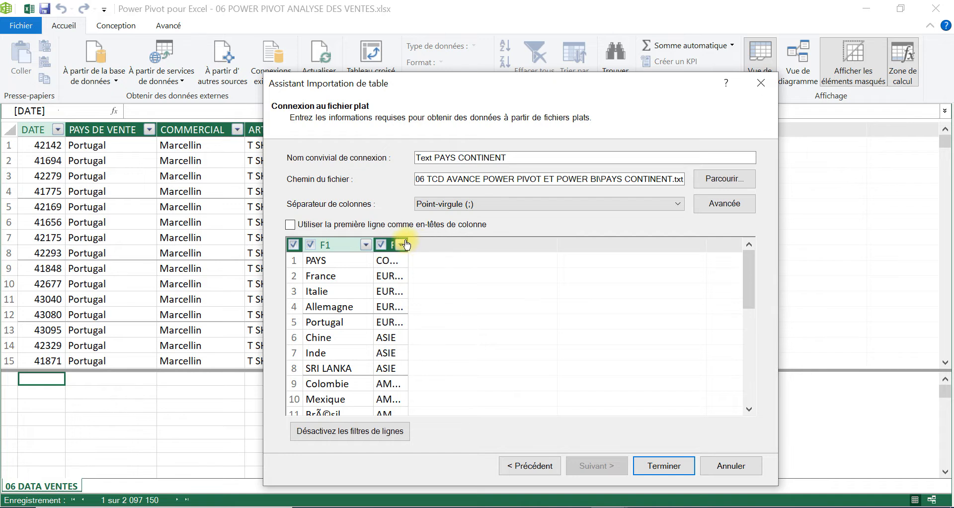
pyautogui.doubleClick(408, 245)
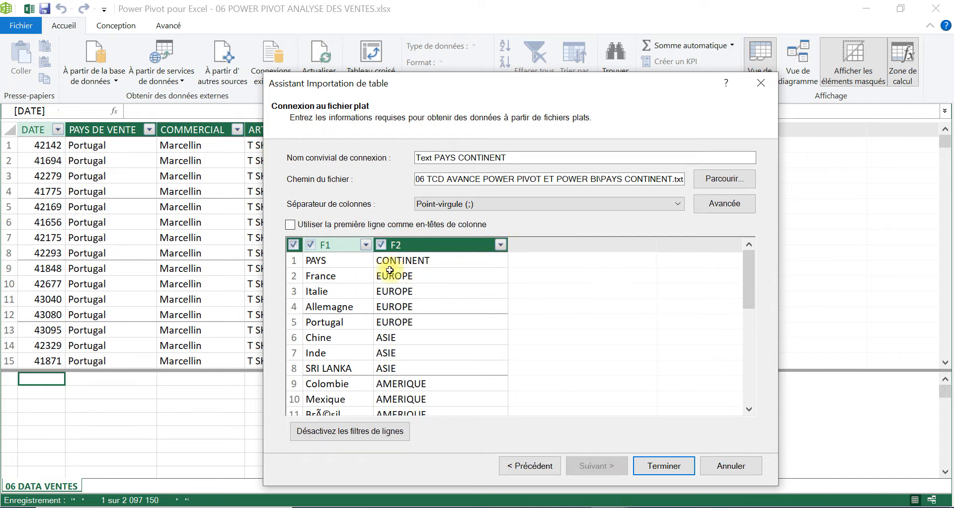
# - Use the first row of PAYS CONTINENT as column headers and finish importing the file
pyautogui.click(289, 226)
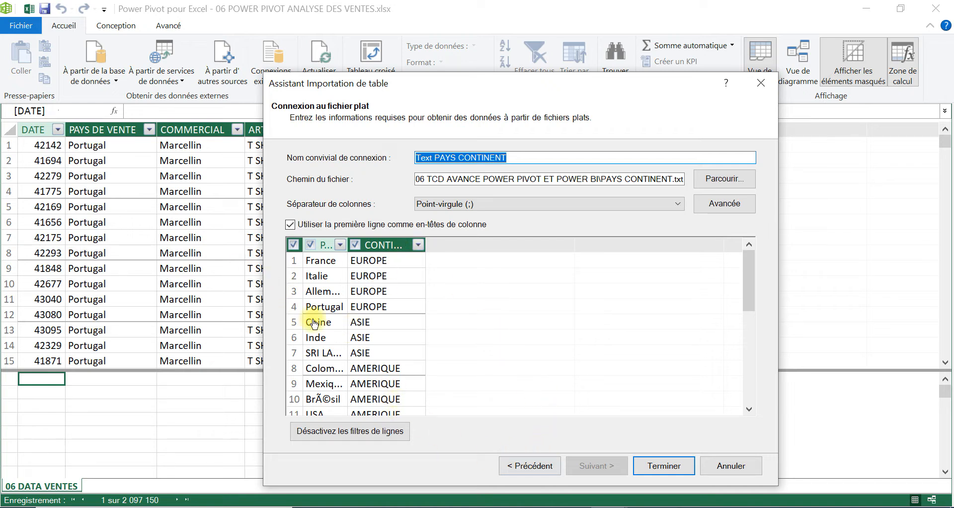
pyautogui.click(660, 468)
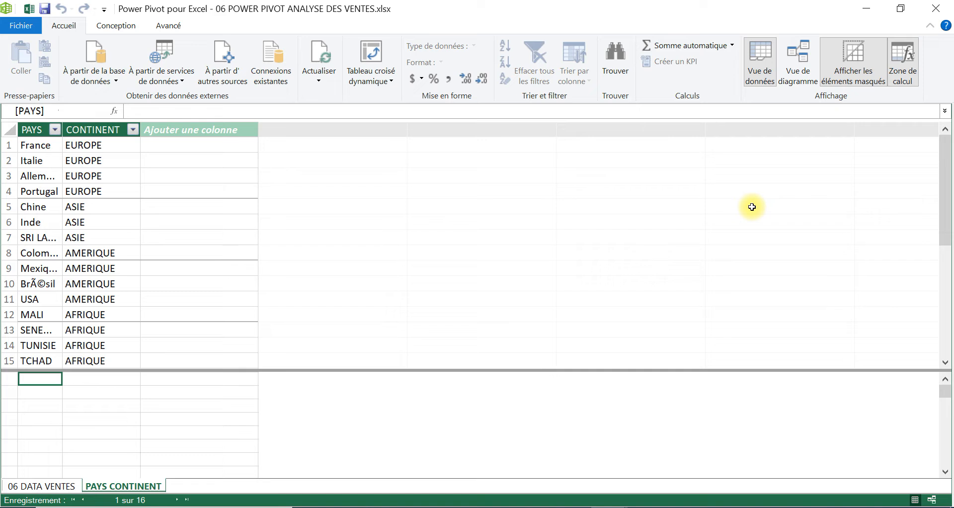
# - Select the DATE column of the 06 DATA VENTES table and set its format to Nombre décimal
pyautogui.click(41, 486)
pyautogui.click(38, 129)
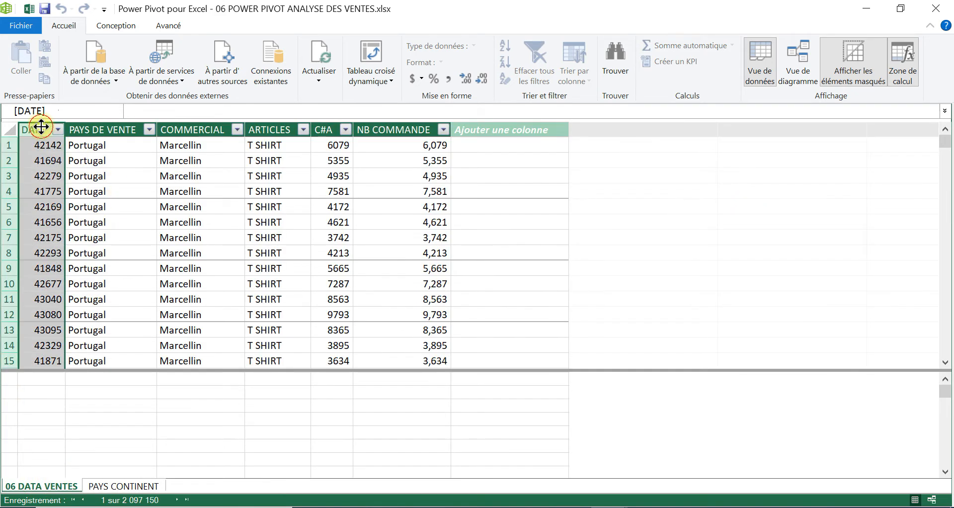
pyautogui.click(467, 62)
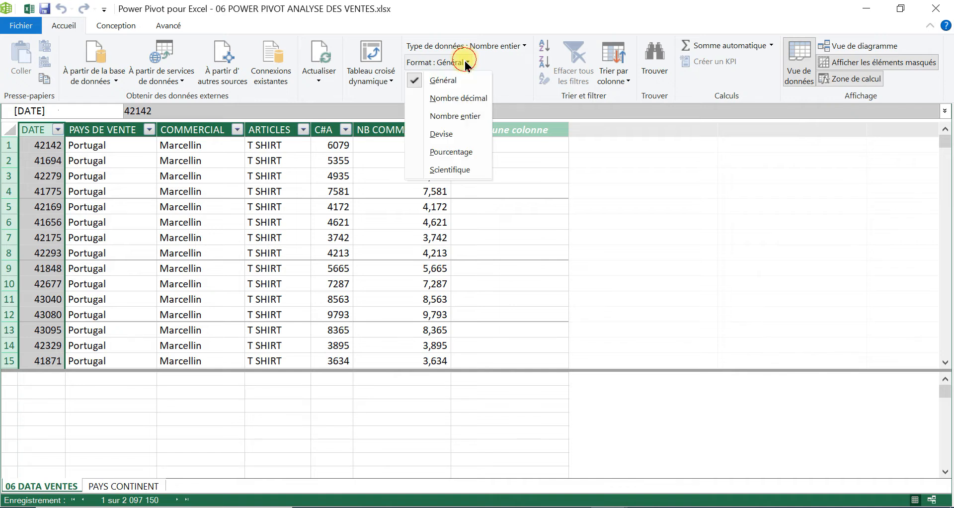
pyautogui.click(512, 45)
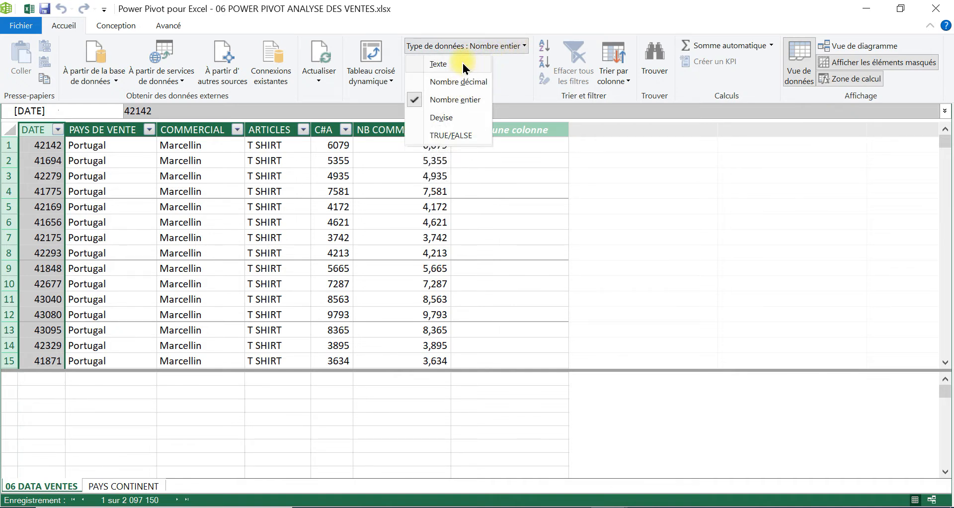
pyautogui.click(517, 74)
pyautogui.click(470, 65)
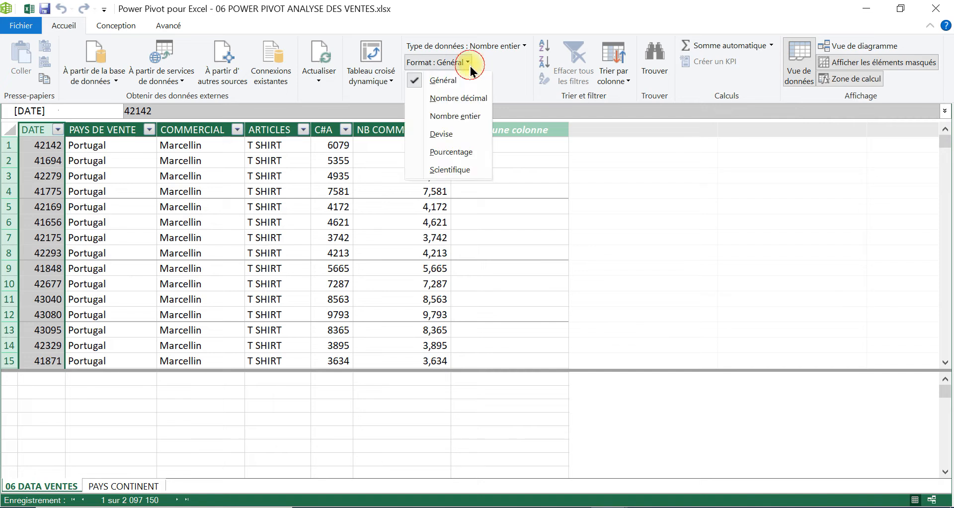
pyautogui.click(457, 97)
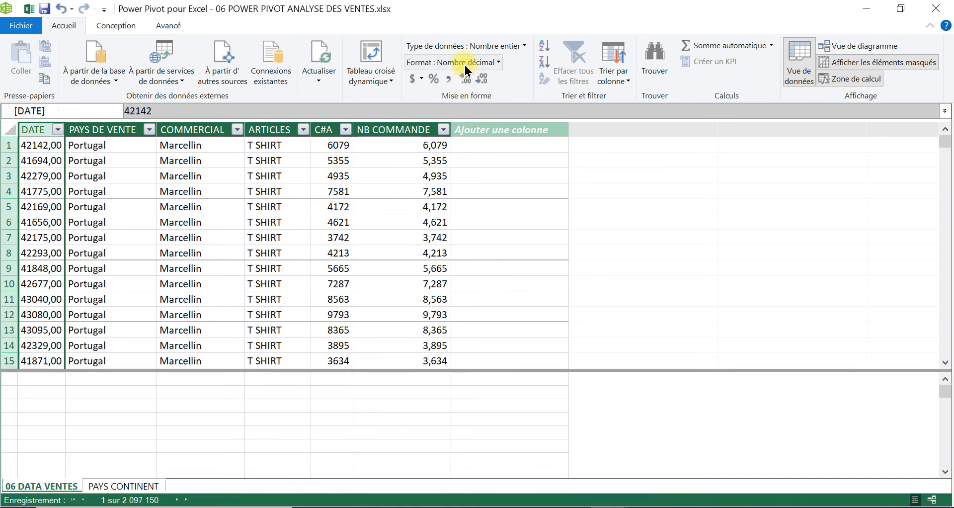
pyautogui.click(498, 64)
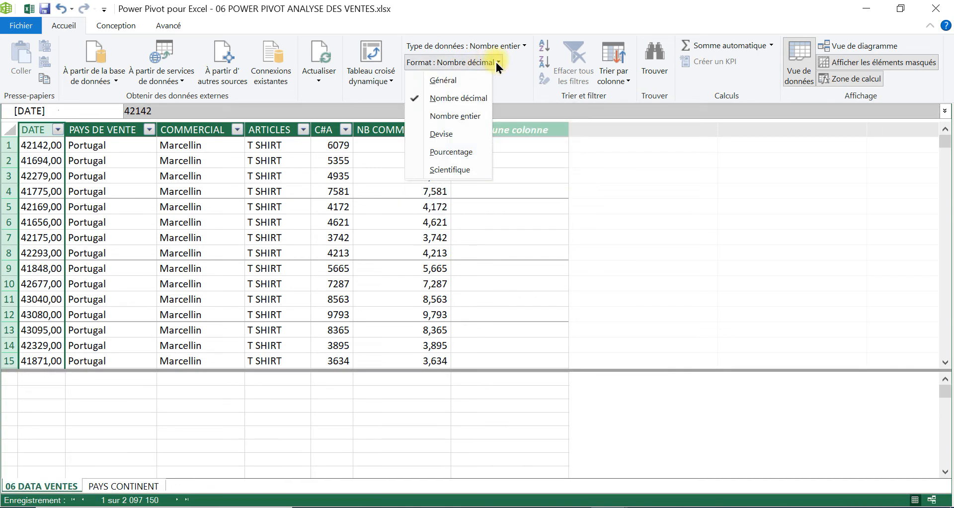
pyautogui.click(524, 47)
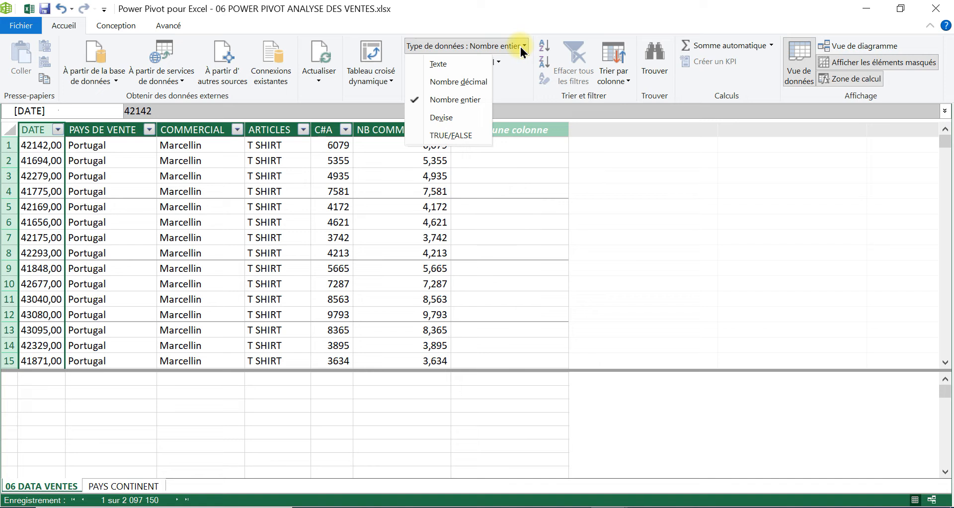
pyautogui.click(518, 89)
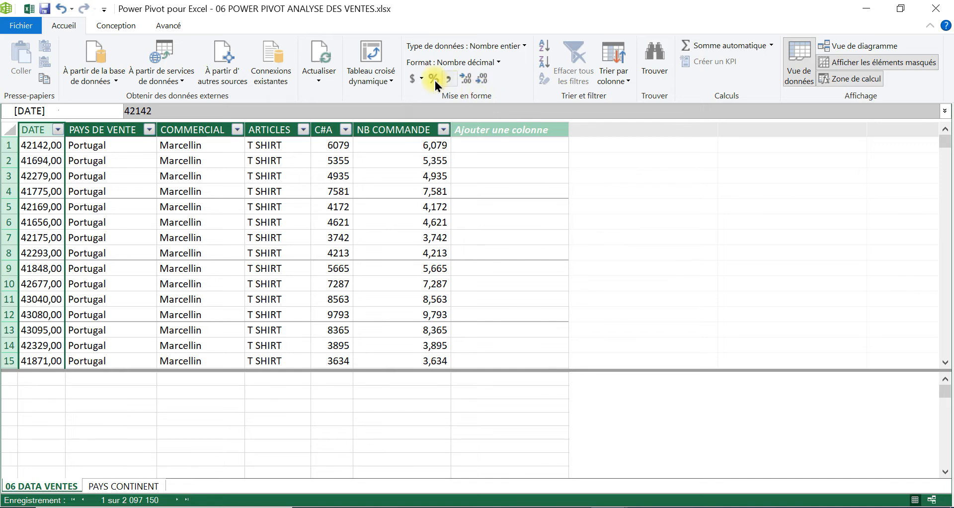
pyautogui.rightClick(38, 134)
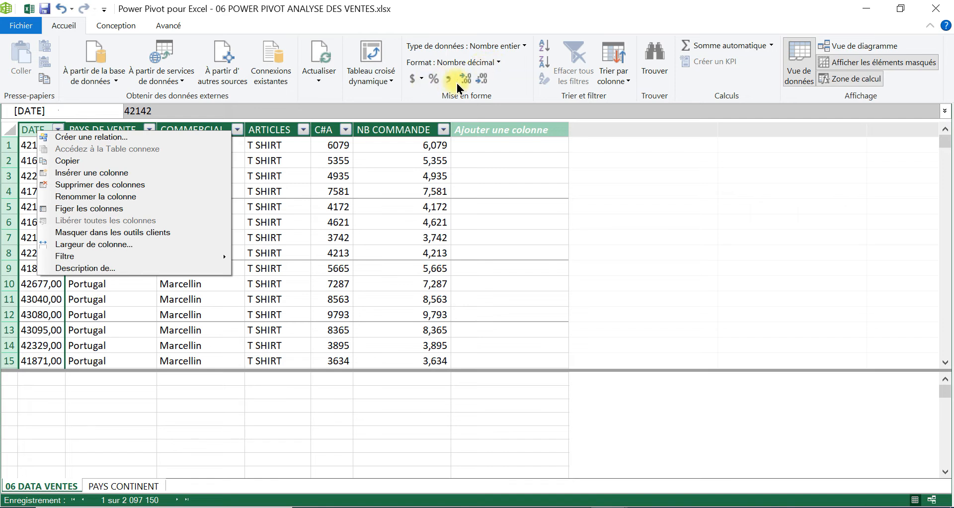
pyautogui.click(422, 80)
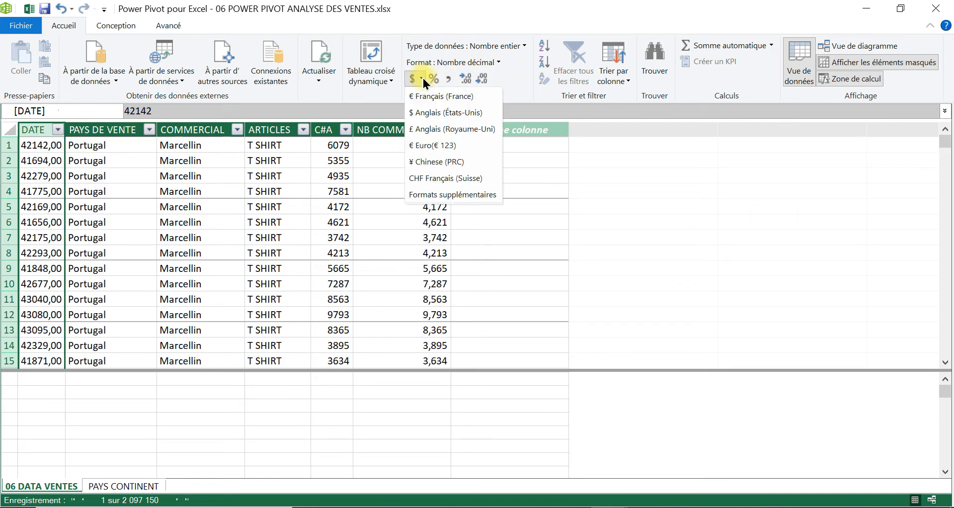
pyautogui.click(498, 63)
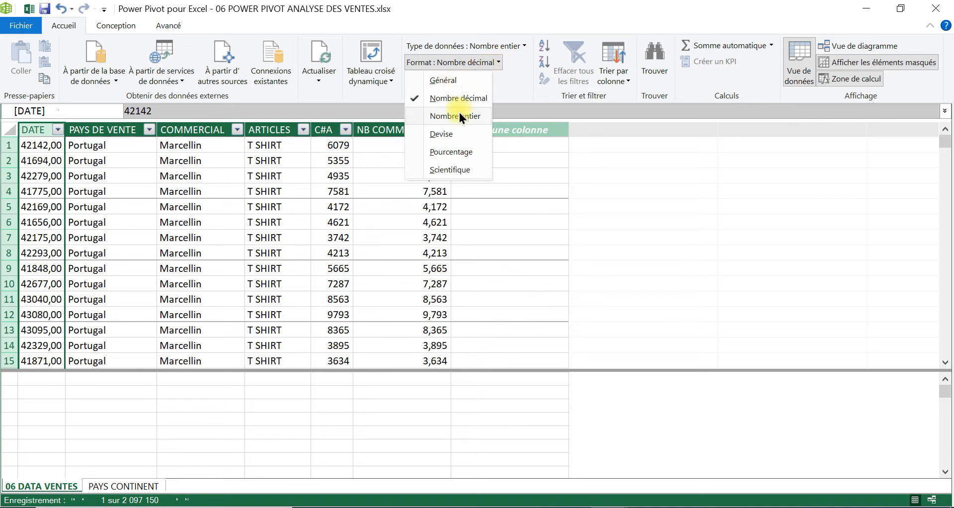
# - Change the DATE column's data type to Texte and try to convert it from text to Date
pyautogui.click(524, 46)
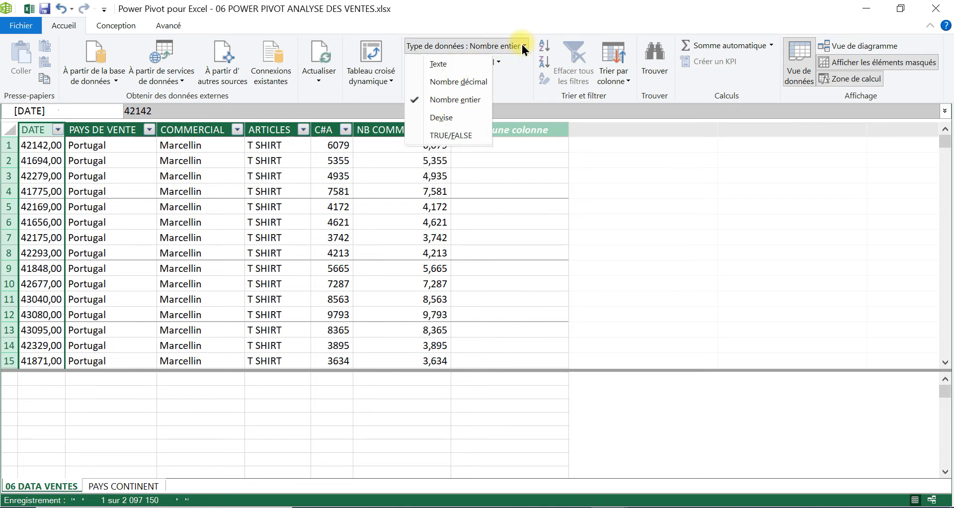
pyautogui.click(466, 63)
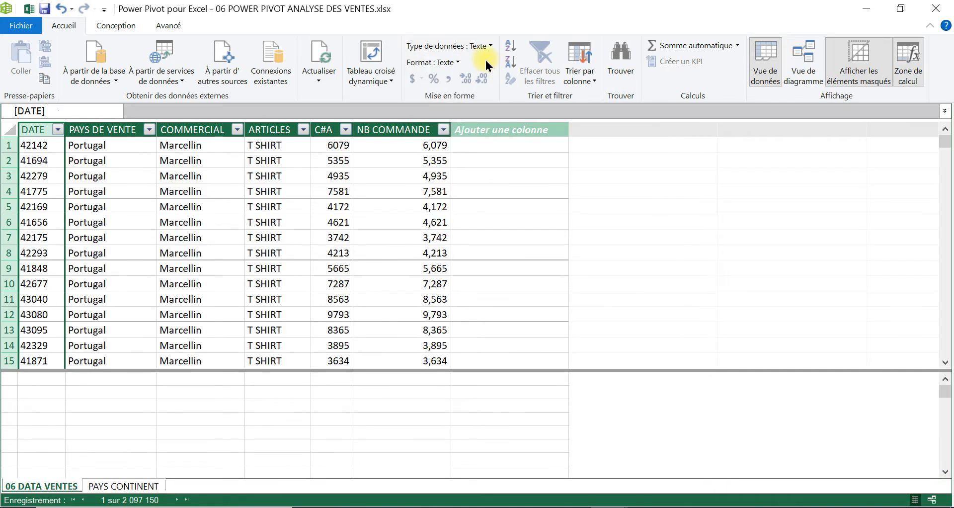
pyautogui.click(457, 62)
pyautogui.click(480, 46)
pyautogui.click(479, 45)
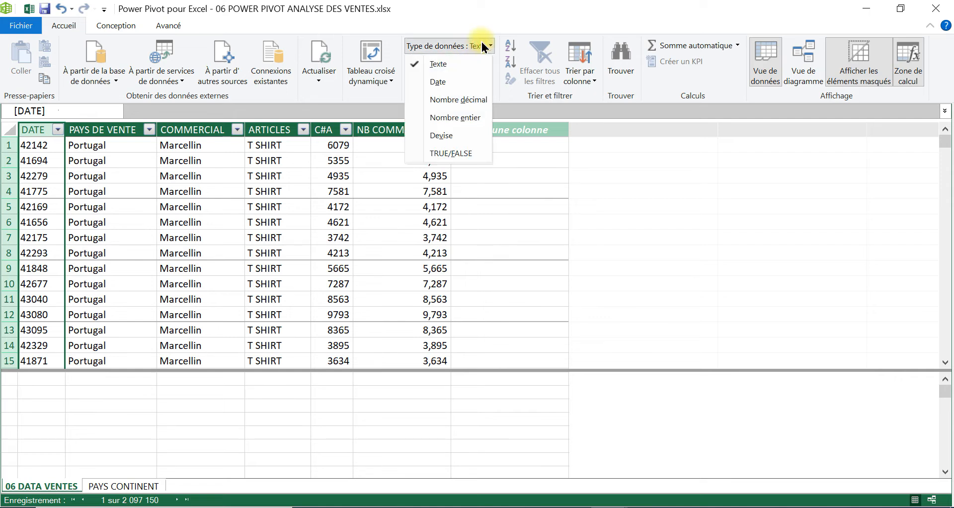
pyautogui.click(455, 80)
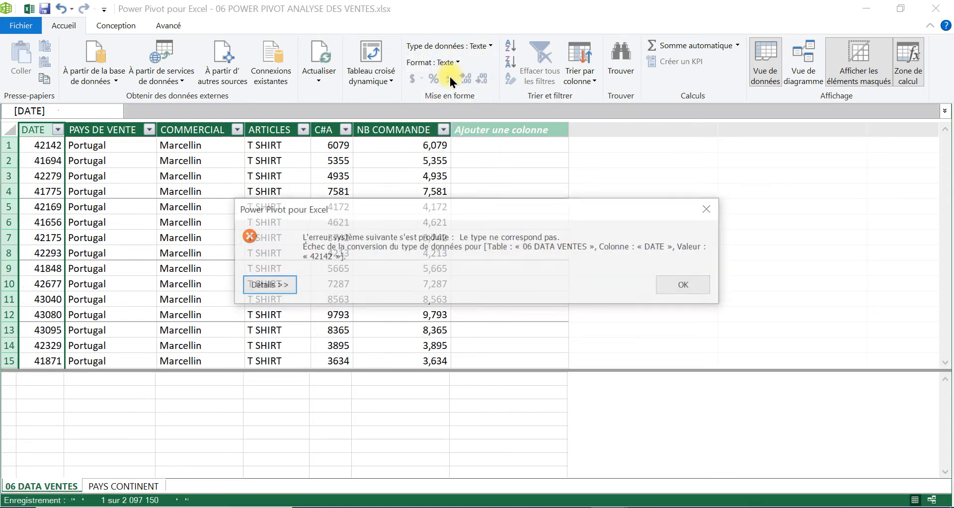
pyautogui.click(689, 282)
pyautogui.click(477, 47)
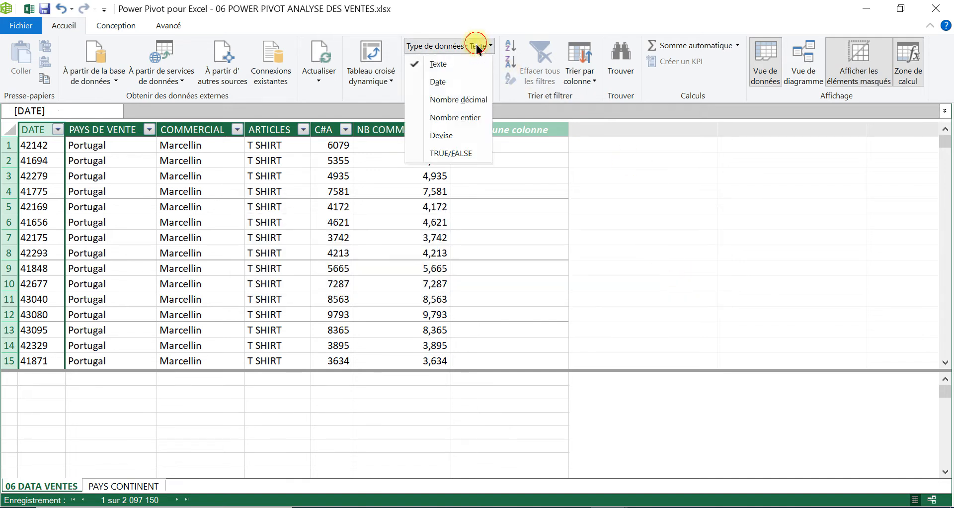
pyautogui.click(449, 82)
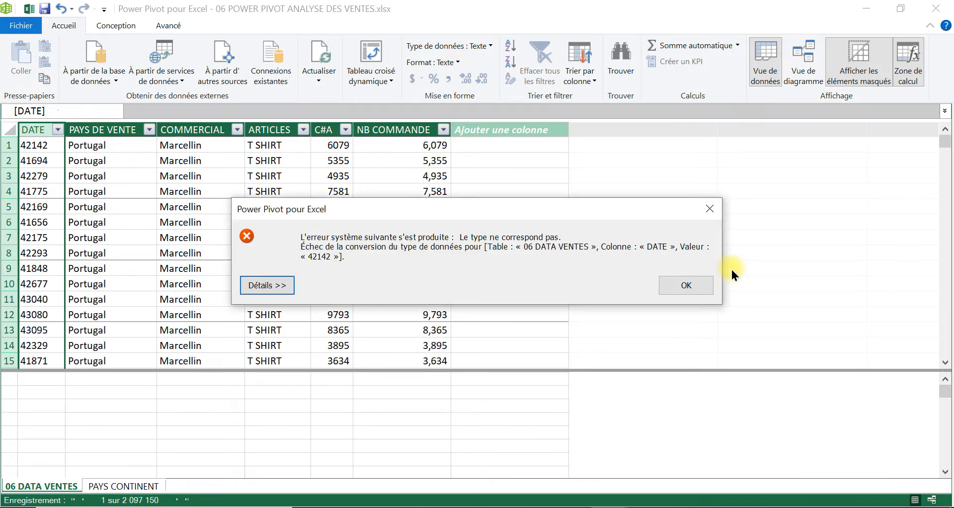
pyautogui.click(687, 285)
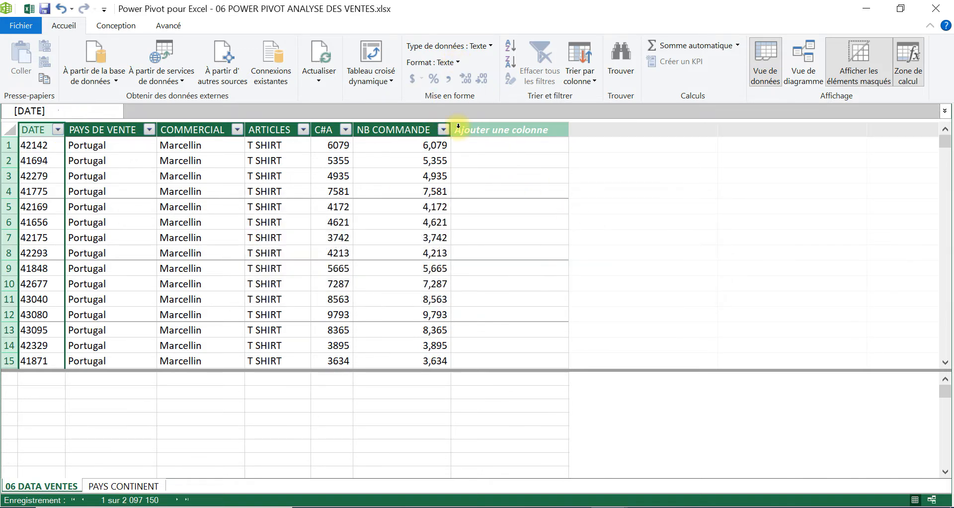
# - Set the DATE column's data type to Nombre décimal and its format to Nombre entier
pyautogui.click(458, 63)
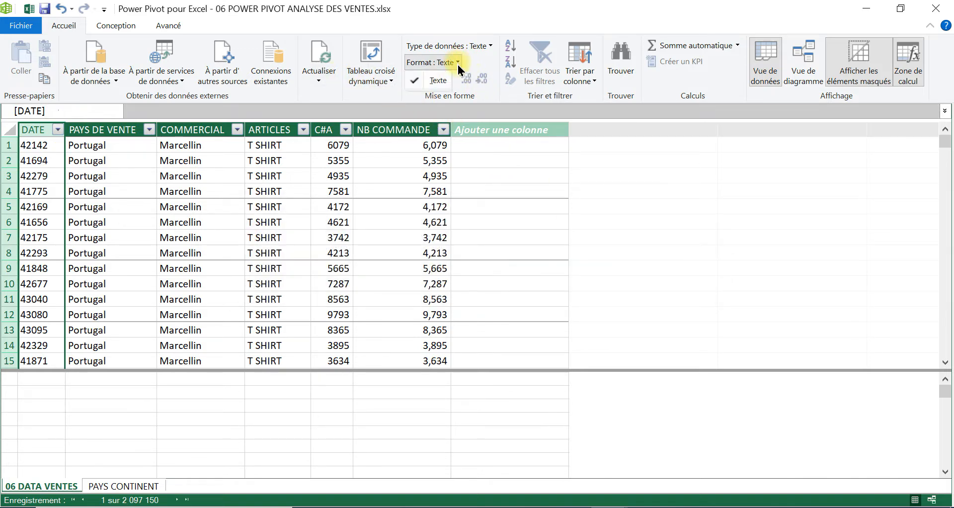
pyautogui.click(478, 44)
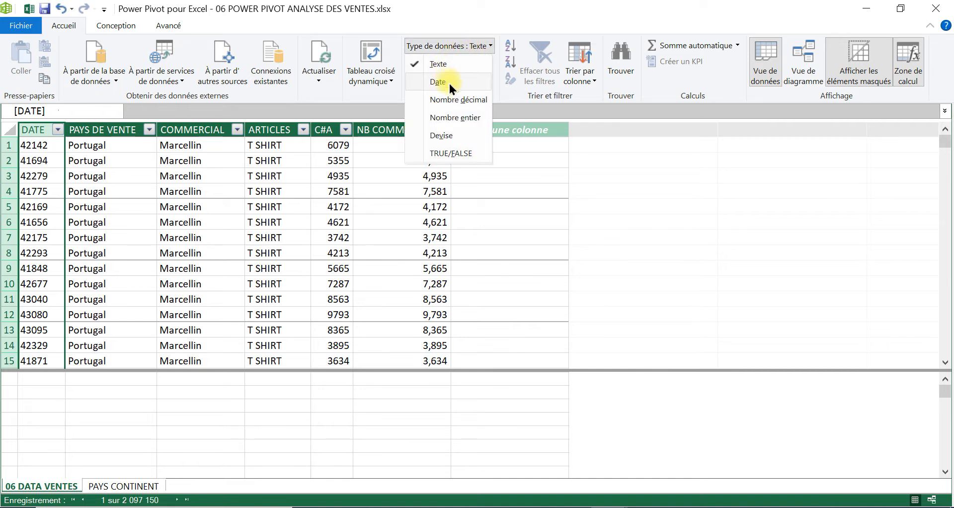
pyautogui.click(445, 99)
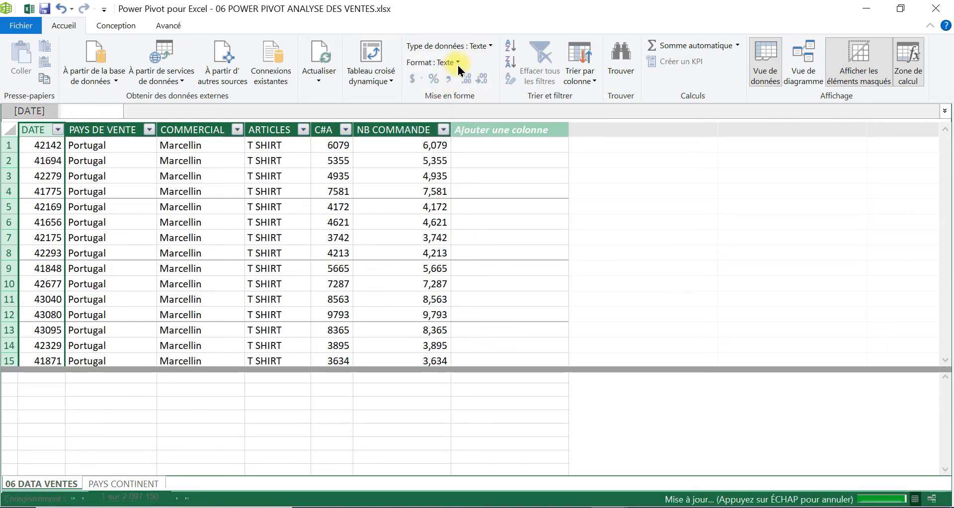
pyautogui.click(457, 64)
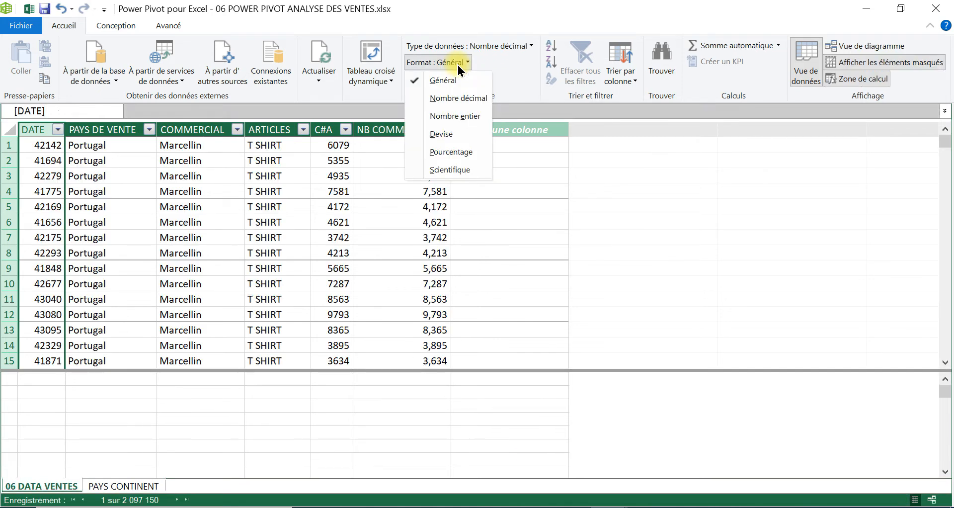
pyautogui.click(465, 122)
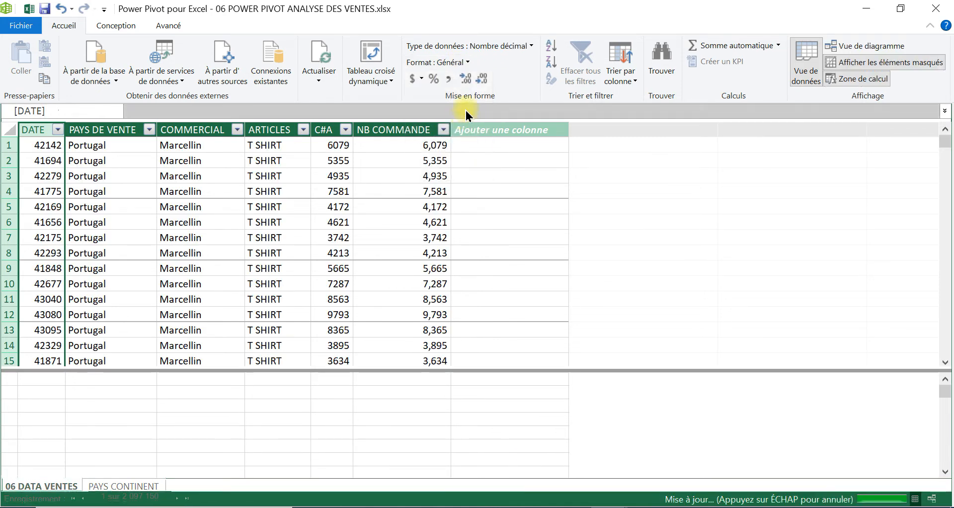
# - Convert the DATE column's data type to Date, accepting the possible data loss
pyautogui.click(531, 46)
pyautogui.click(449, 81)
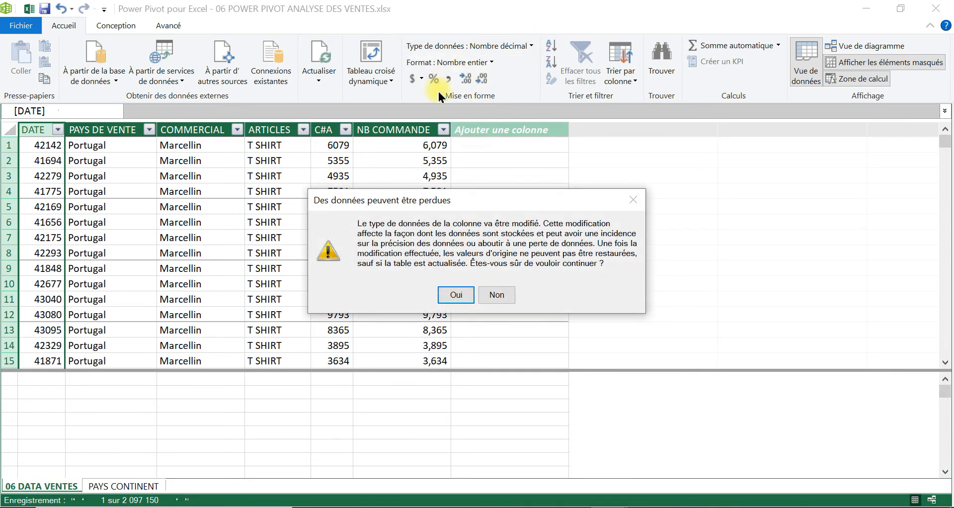
pyautogui.click(452, 295)
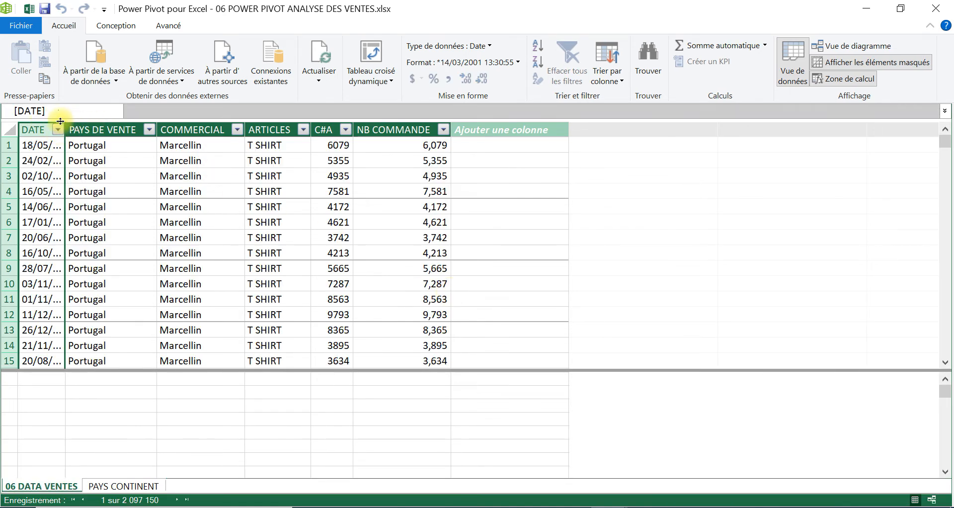
# - Widen the DATE column to fit its full dates and apply the date-only format *14/03/2001
pyautogui.moveTo(64, 130); pyautogui.dragTo(123, 129)
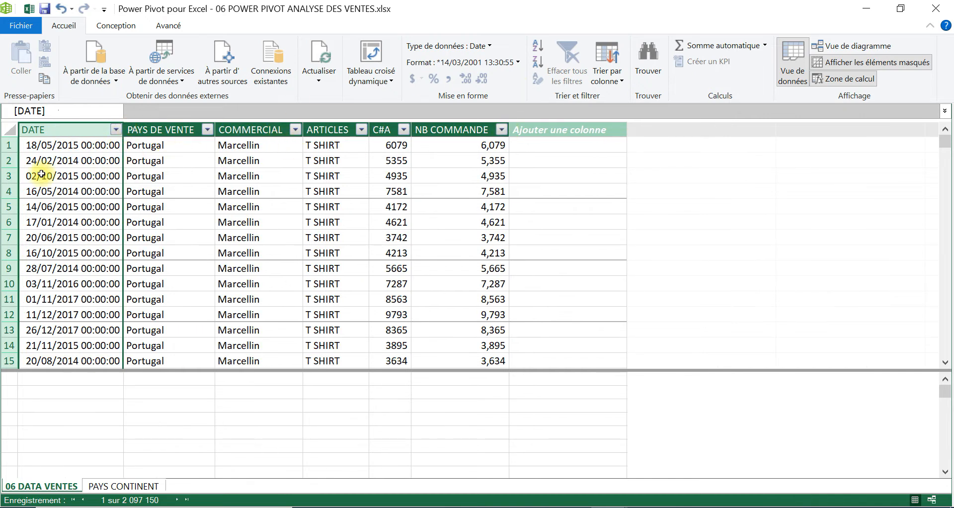
pyautogui.click(518, 63)
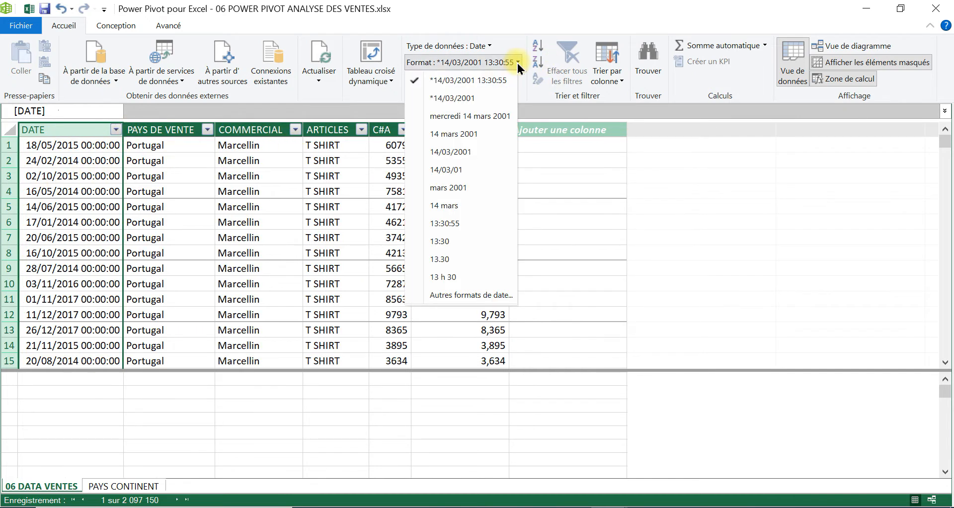
pyautogui.click(453, 99)
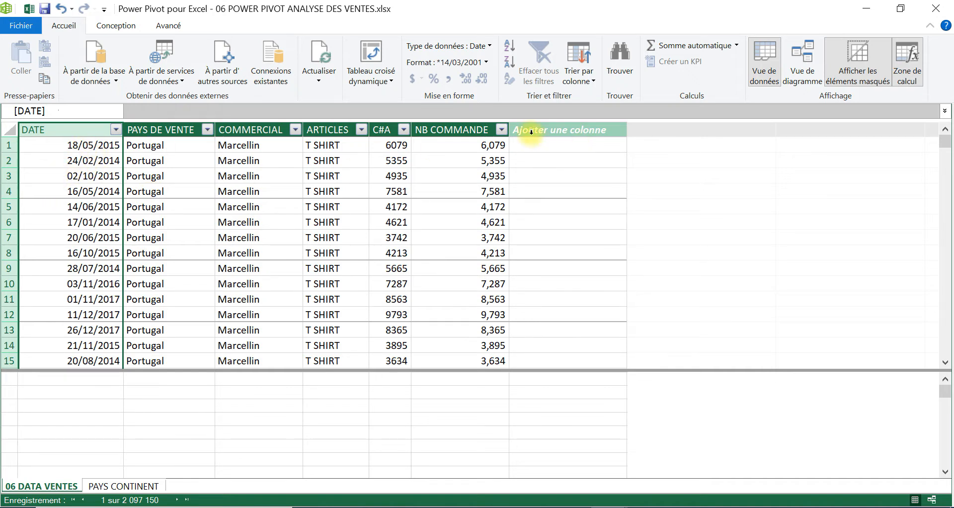
# - Write an ANNEE:=YEAR formula based on the DATE column in a new column of the 06 DATA VENTES table
pyautogui.click(546, 130)
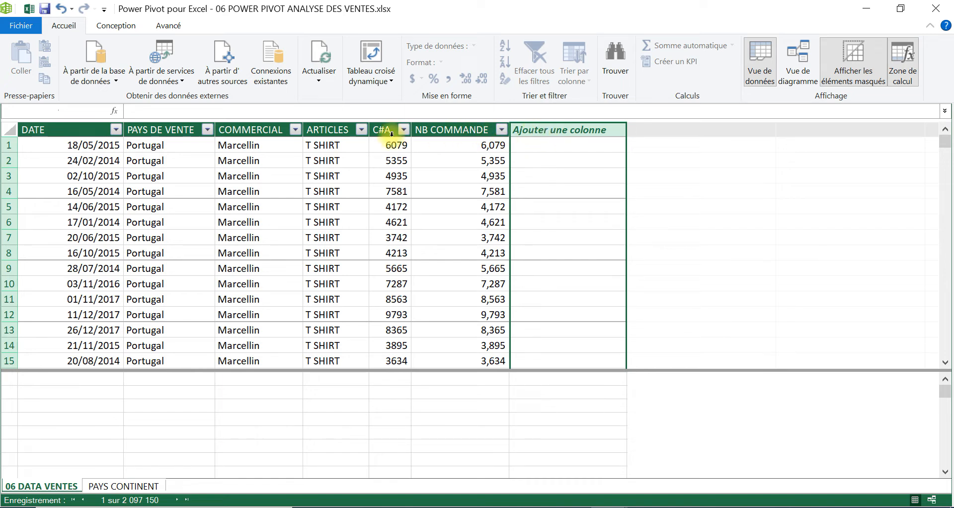
pyautogui.click(167, 106)
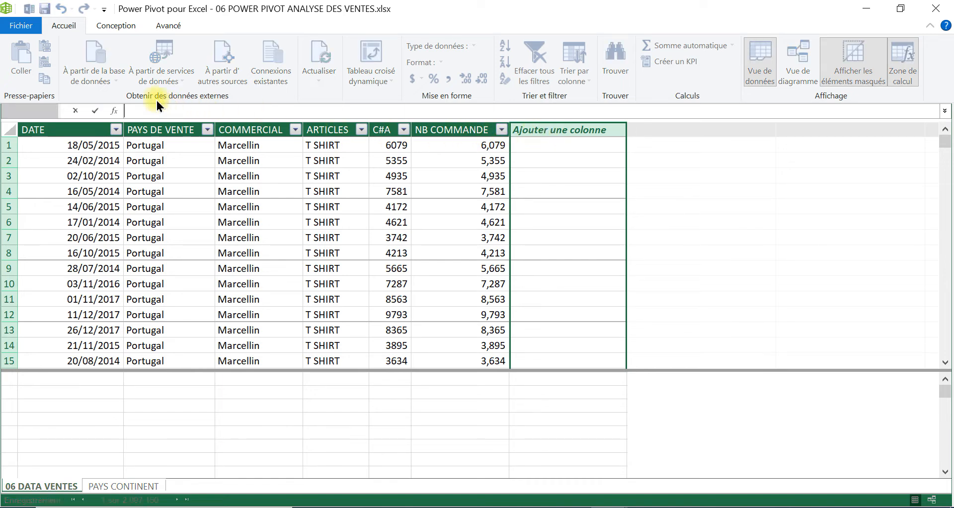
pyautogui.write('ANN')
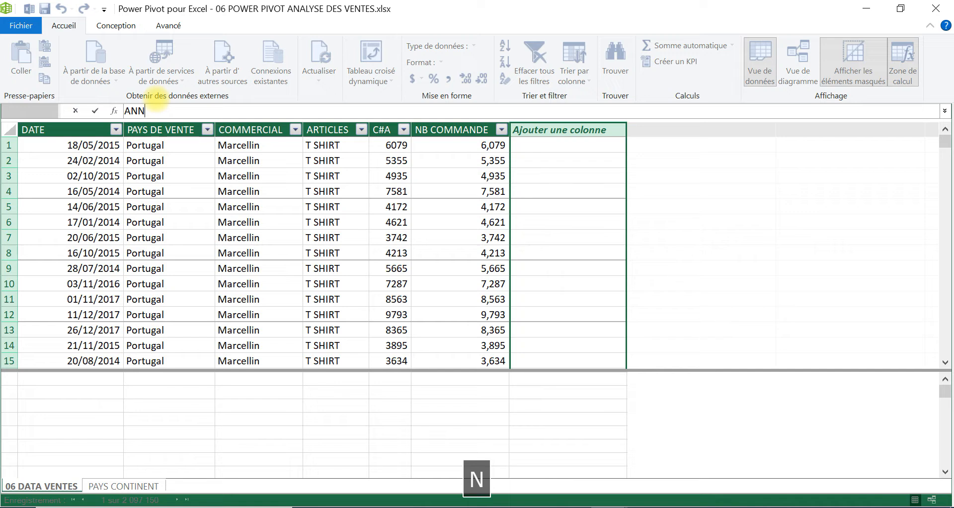
pyautogui.write('EE')
pyautogui.press('capslock')
pyautogui.write(':')
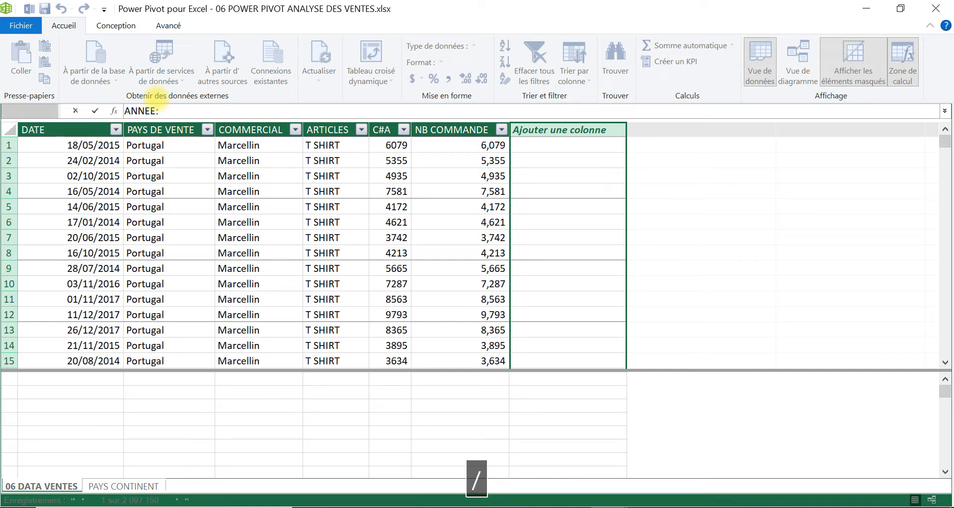
pyautogui.write('=')
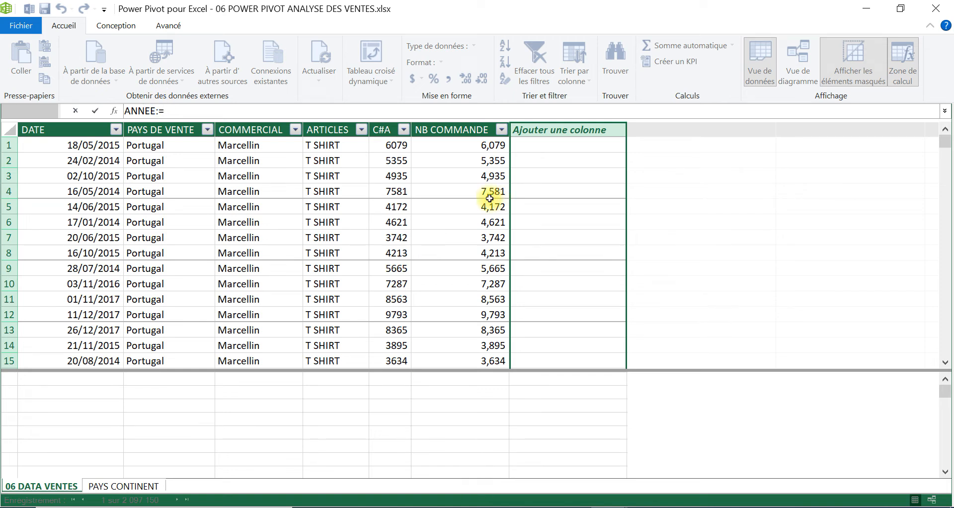
pyautogui.write('y')
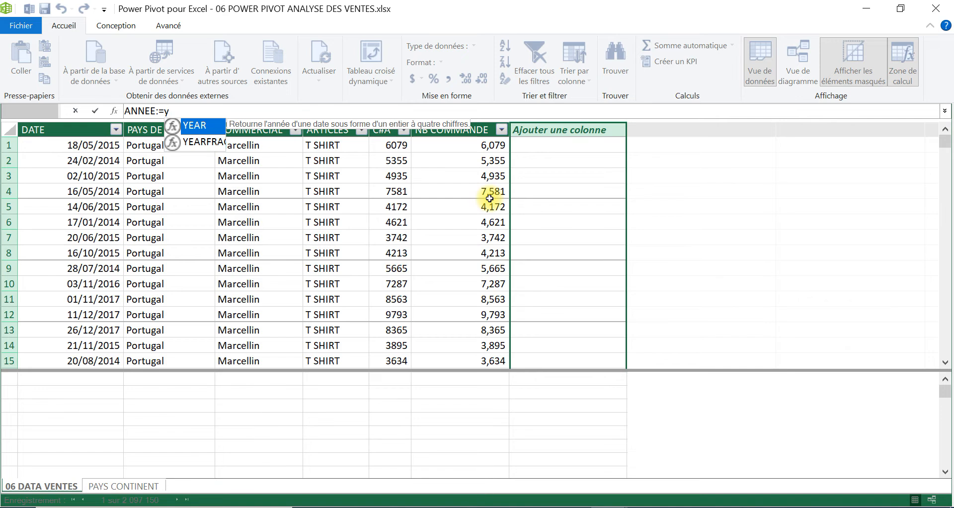
pyautogui.doubleClick(196, 128)
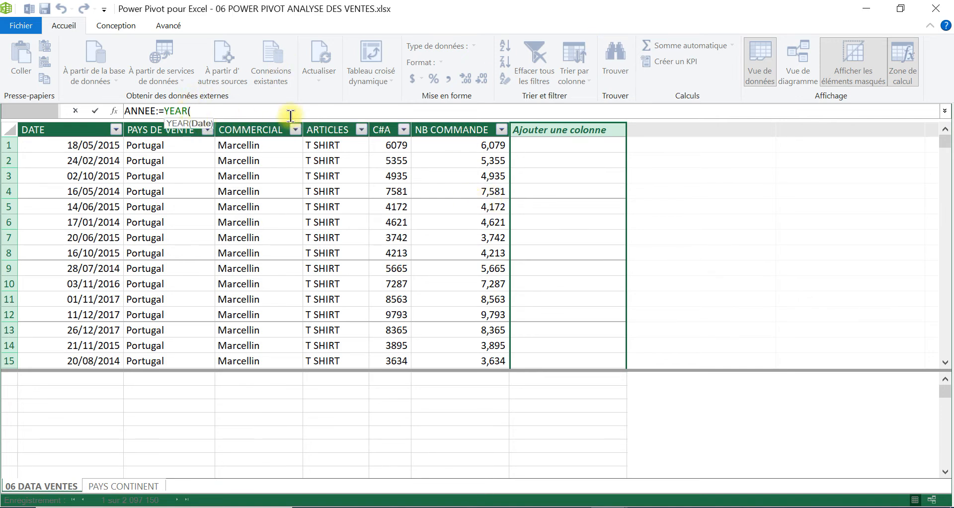
pyautogui.write('date')
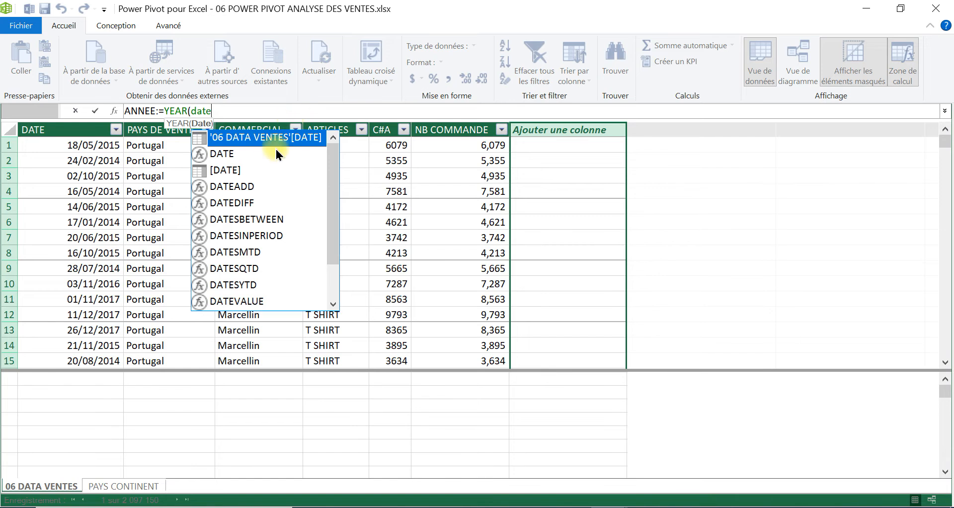
# - Complete the ANNEE calculated column in the sales table with the formula =YEAR([DATE])
pyautogui.click(233, 171)
pyautogui.click(233, 171)
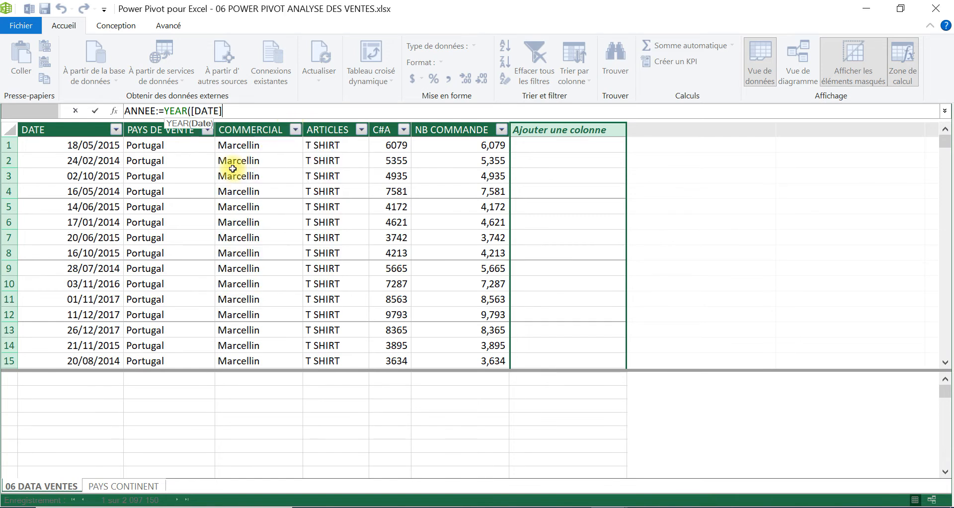
pyautogui.write(')')
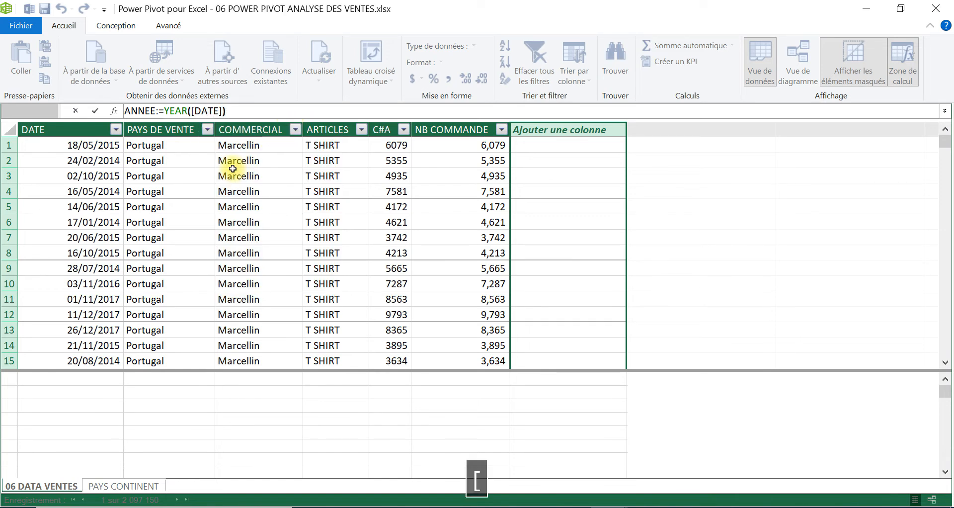
pyautogui.press('Return')
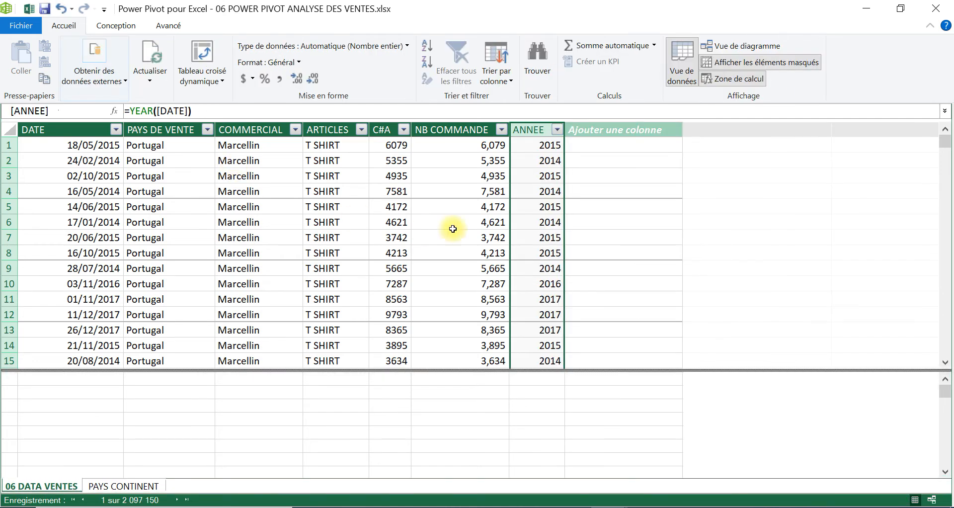
# - For a new column in the sales table, browse the function list from T onward and read the WEEKNUM description
pyautogui.click(598, 131)
pyautogui.click(212, 105)
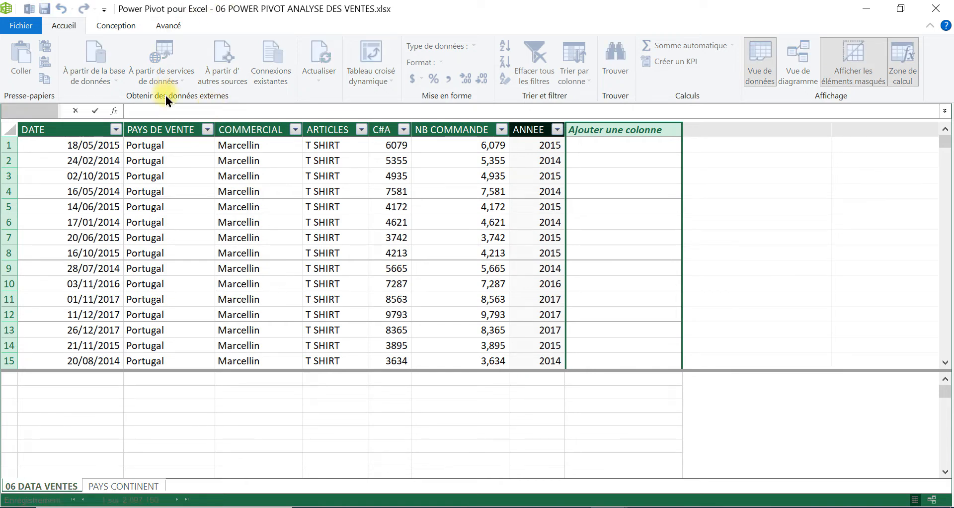
pyautogui.click(116, 112)
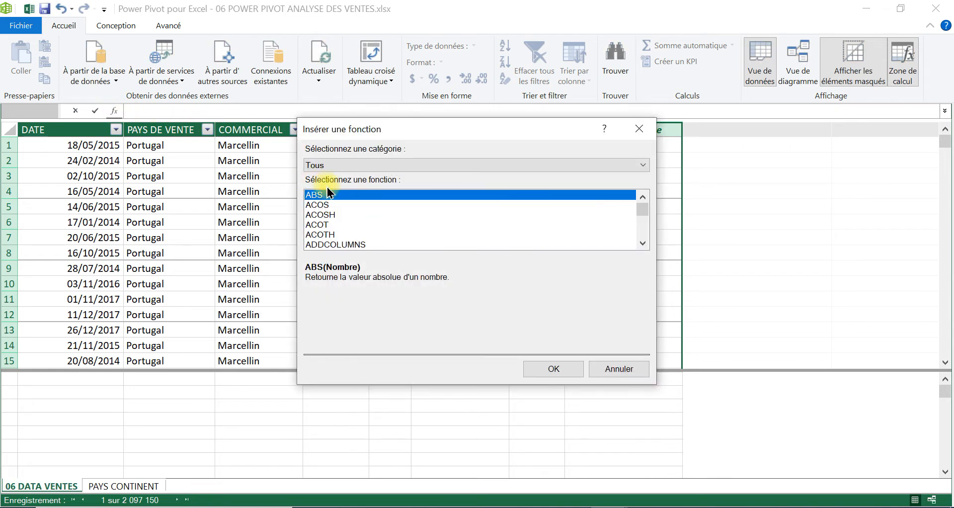
pyautogui.press('t')
pyautogui.press('t')
pyautogui.press('t')
pyautogui.press('t')
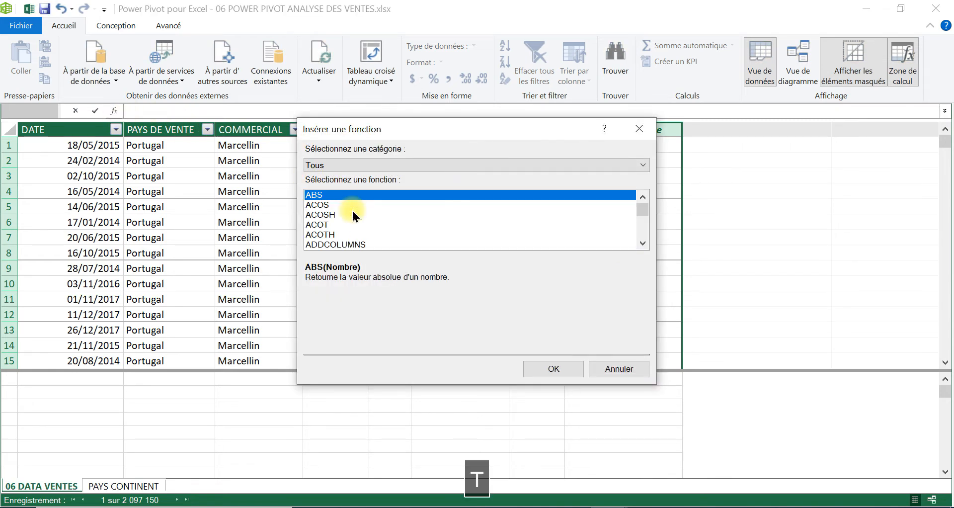
pyautogui.click(644, 243)
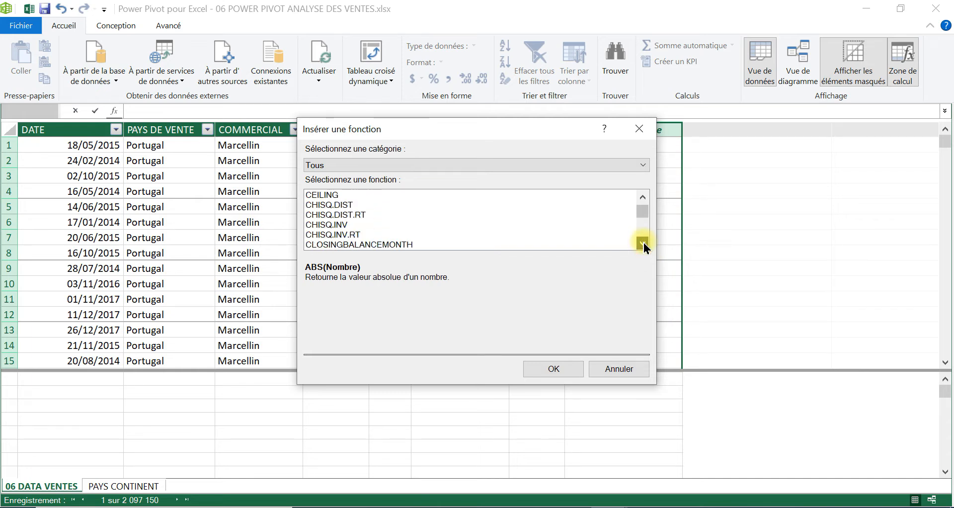
pyautogui.click(581, 214)
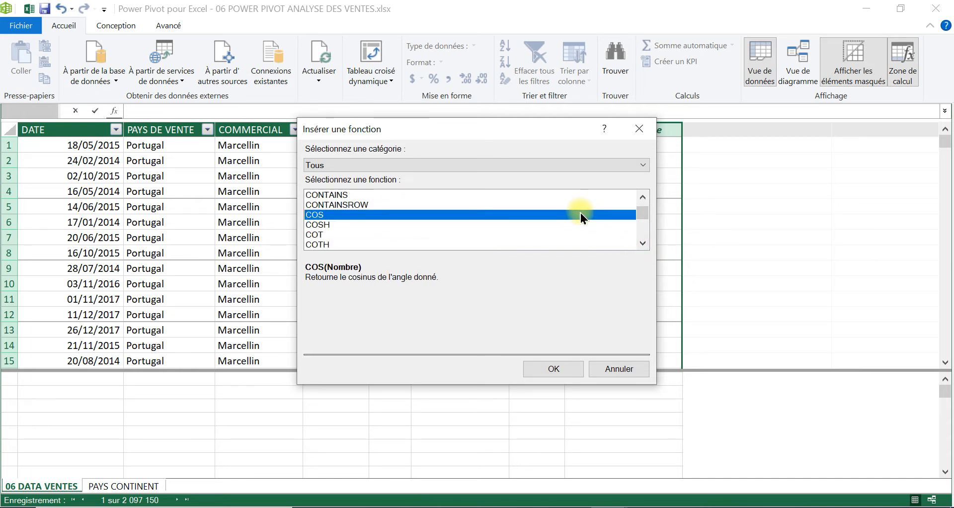
pyautogui.press('t')
pyautogui.click(643, 243)
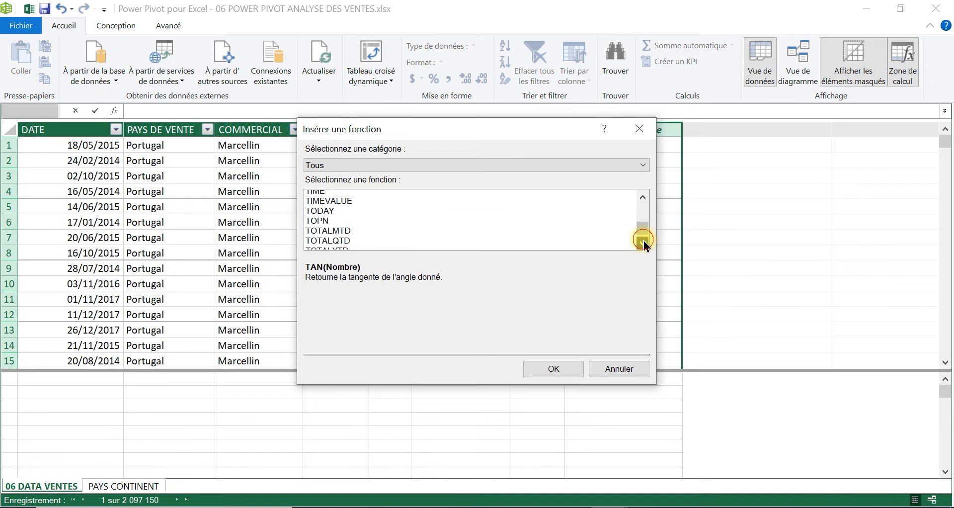
pyautogui.click(643, 243)
pyautogui.click(643, 243)
pyautogui.click(643, 244)
pyautogui.click(643, 243)
pyautogui.click(643, 243)
pyautogui.click(643, 243)
pyautogui.click(644, 243)
pyautogui.click(643, 243)
pyautogui.click(643, 243)
pyautogui.click(643, 243)
pyautogui.click(643, 243)
pyautogui.click(644, 243)
pyautogui.click(643, 243)
pyautogui.click(643, 243)
pyautogui.click(643, 243)
pyautogui.click(643, 243)
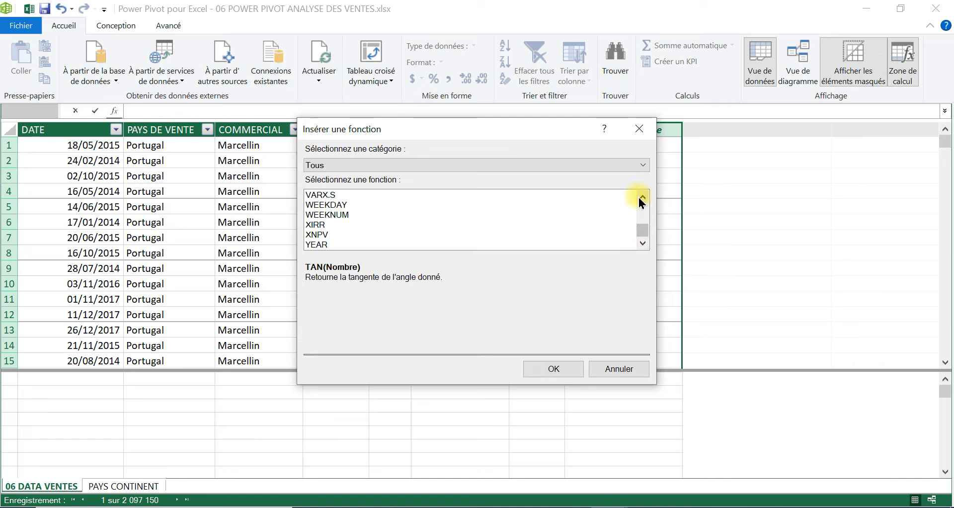
pyautogui.click(388, 216)
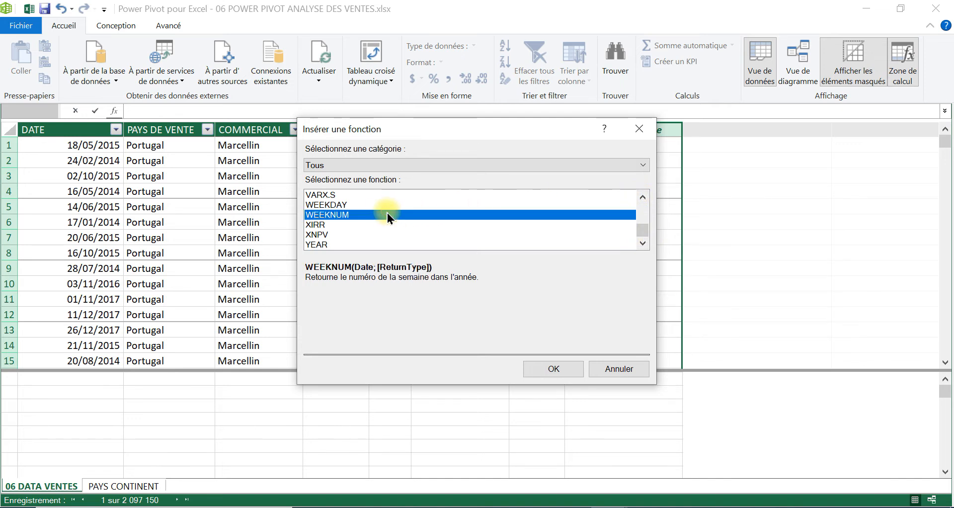
# - Look up the MONTH function's description in the function list, and close the list without inserting anything
pyautogui.press('m')
pyautogui.press('m')
pyautogui.press('m')
pyautogui.press('m')
pyautogui.press('m')
pyautogui.press('m')
pyautogui.press('m')
pyautogui.press('m')
pyautogui.press('m')
pyautogui.press('m')
pyautogui.press('m')
pyautogui.press('m')
pyautogui.press('m')
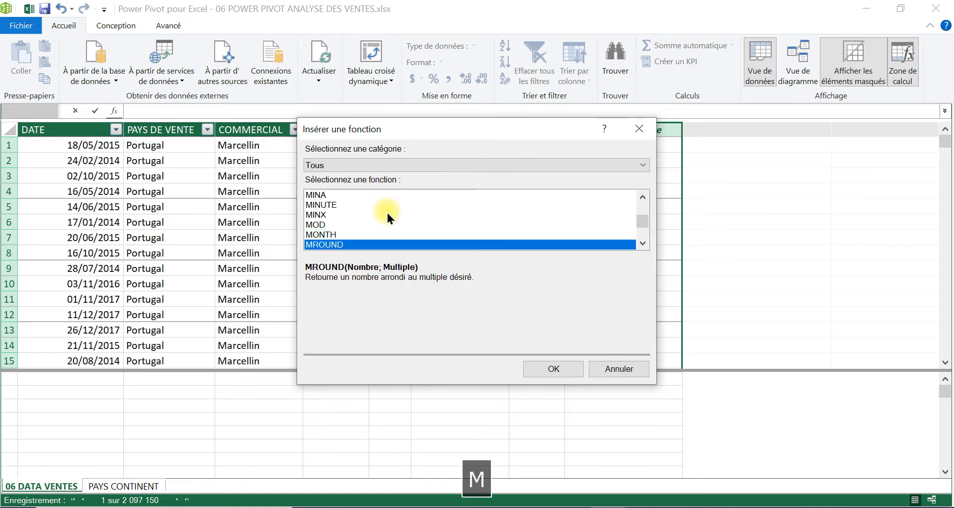
pyautogui.click(350, 235)
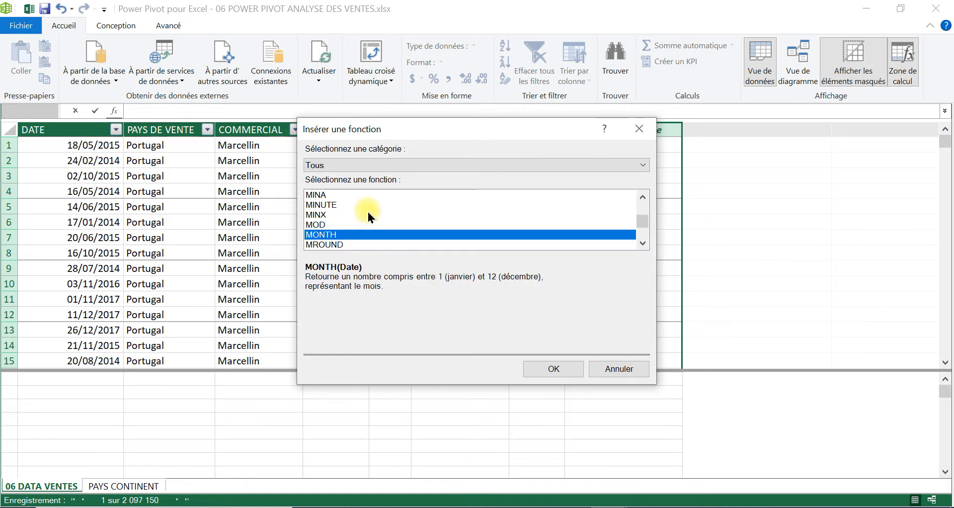
pyautogui.click(635, 130)
# - Add a calculated column to the sales table with the formula MOIS:=month([DATE])
pyautogui.click(604, 127)
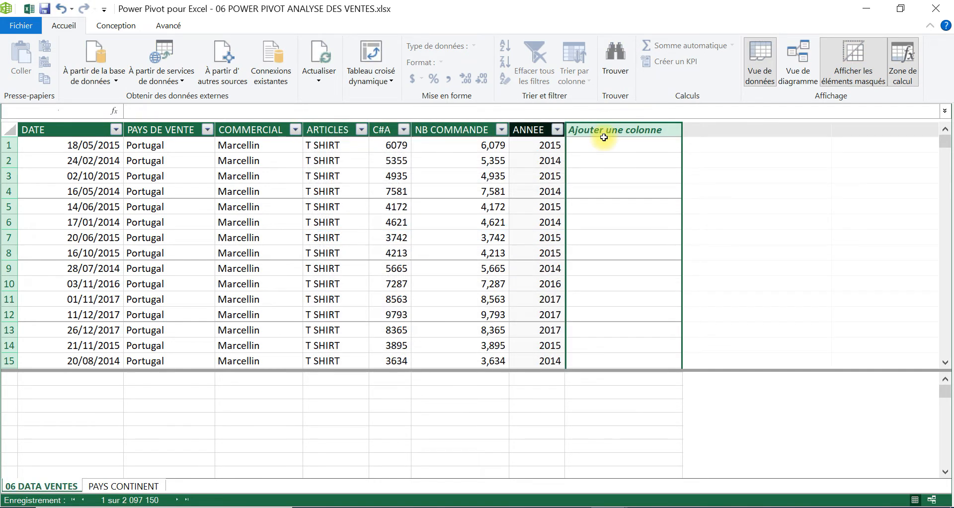
pyautogui.click(583, 203)
pyautogui.click(598, 131)
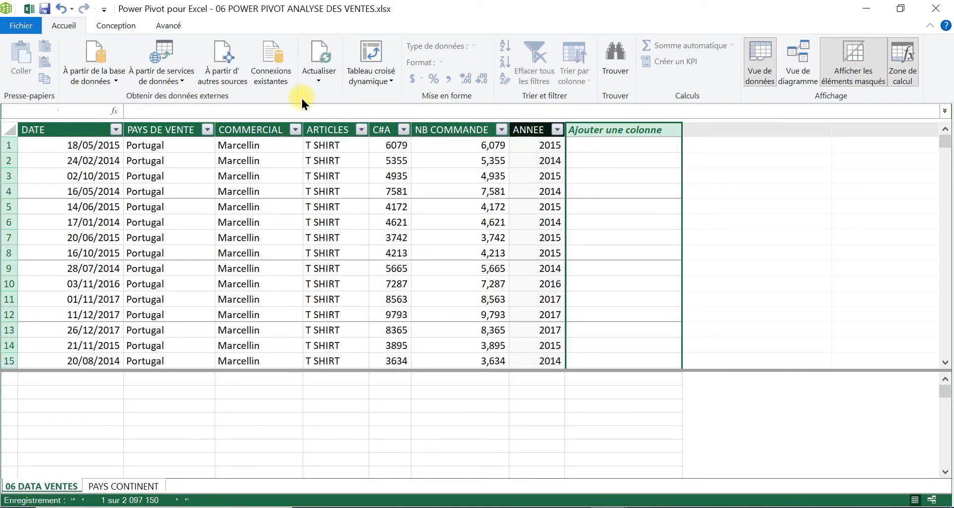
pyautogui.click(157, 107)
pyautogui.write('M')
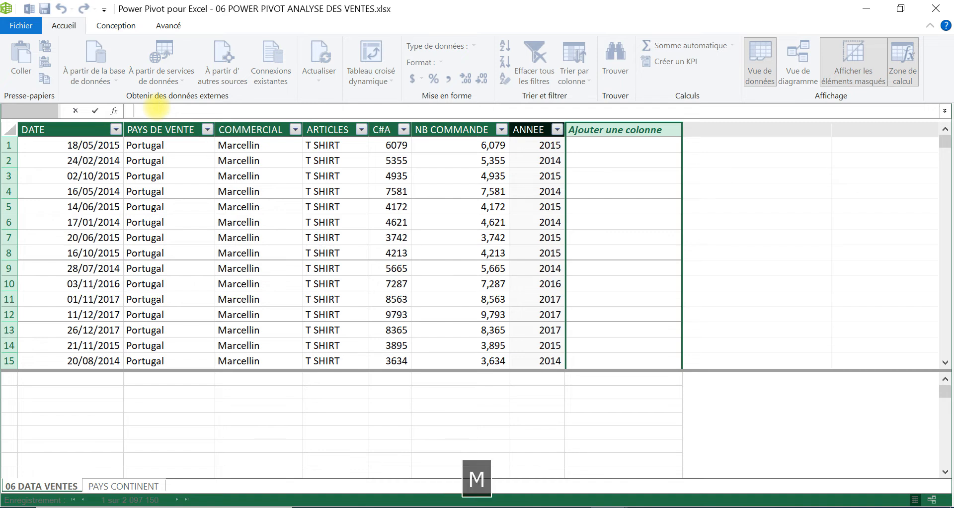
pyautogui.press('capslock')
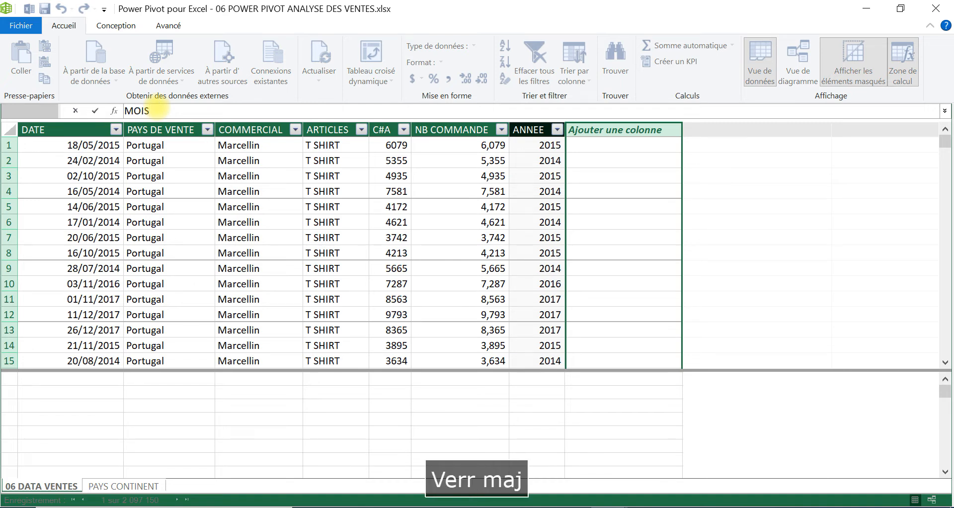
pyautogui.write('OIS:=')
pyautogui.press('BackSpace')
pyautogui.press('capslock')
pyautogui.write('=')
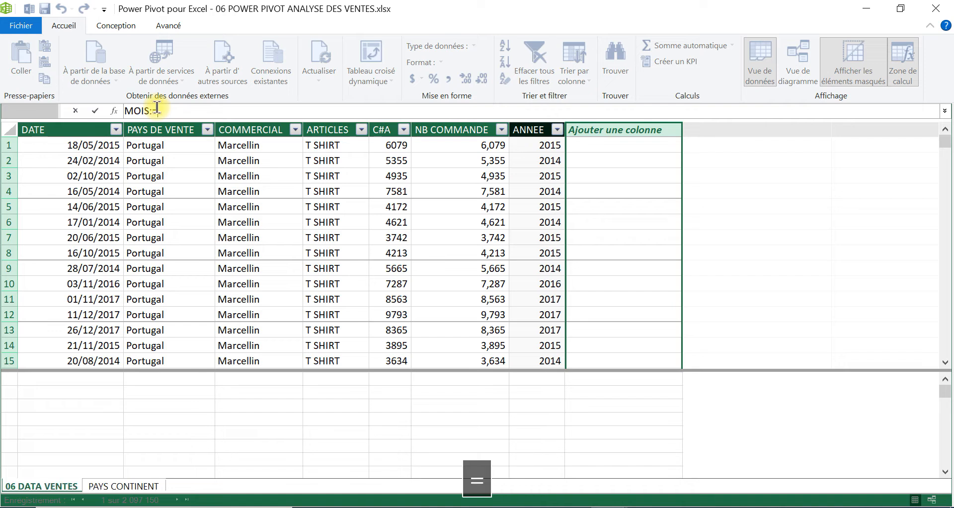
pyautogui.write('month')
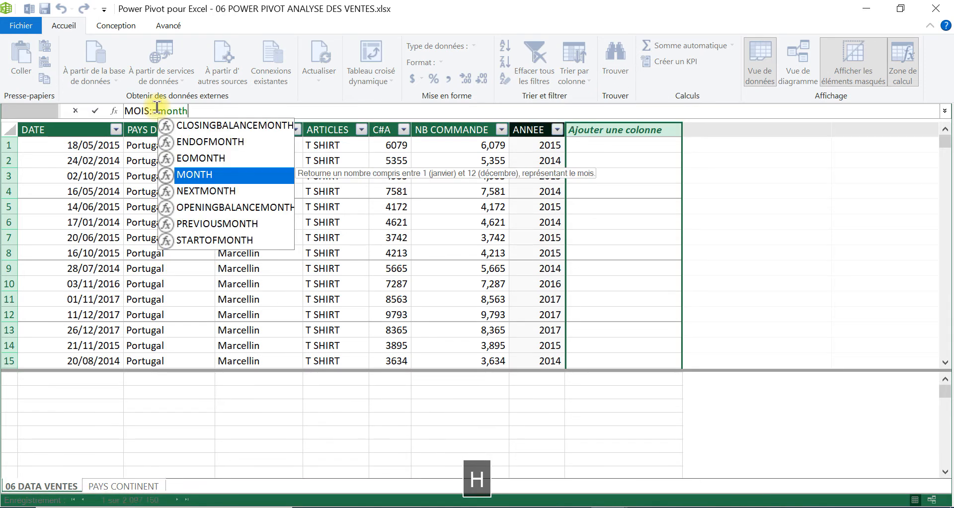
pyautogui.write('(')
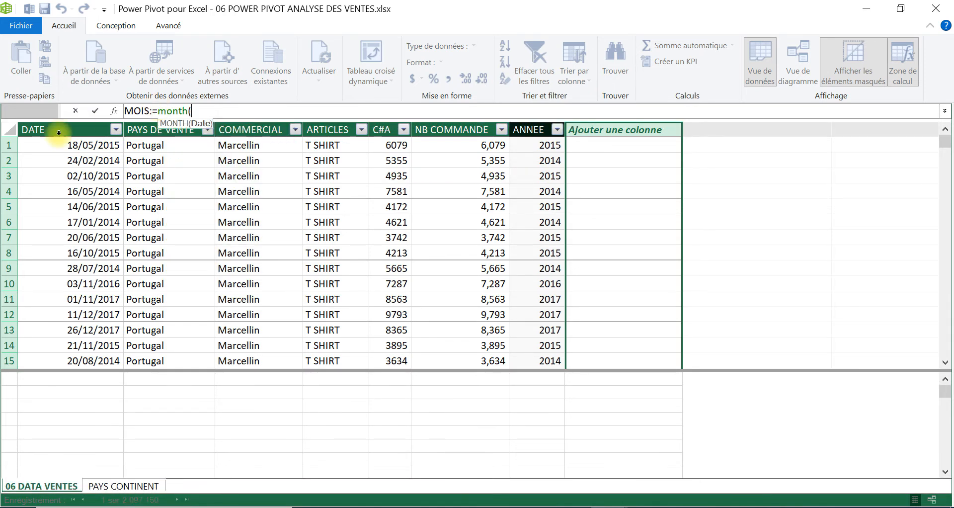
pyautogui.write('date')
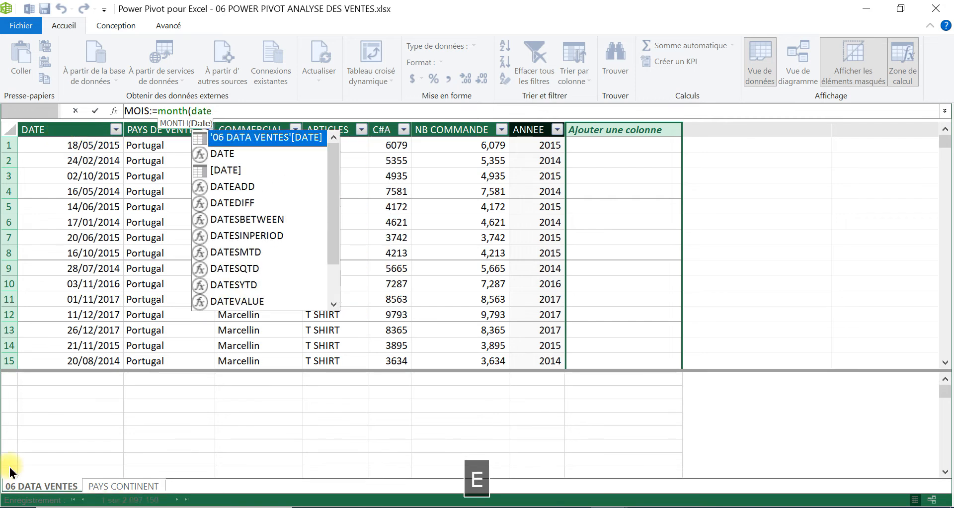
pyautogui.doubleClick(228, 170)
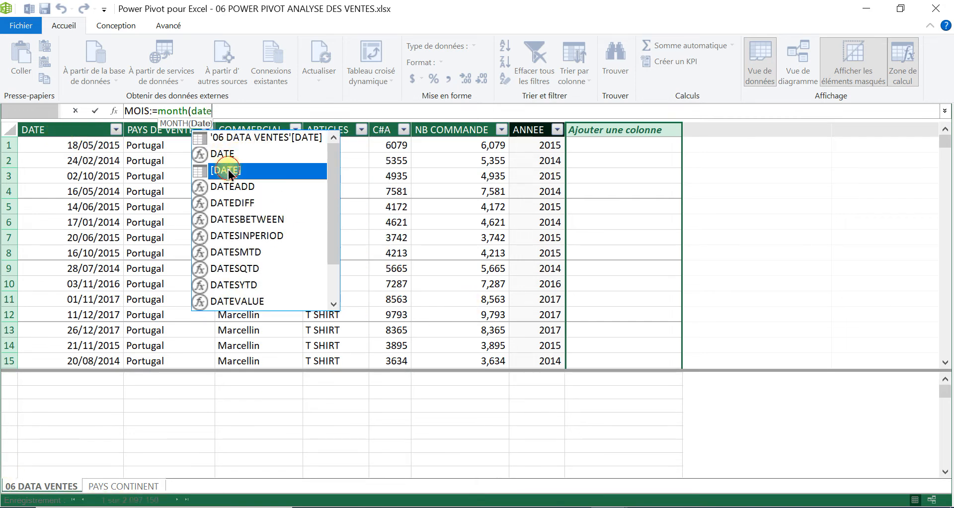
pyautogui.write(')')
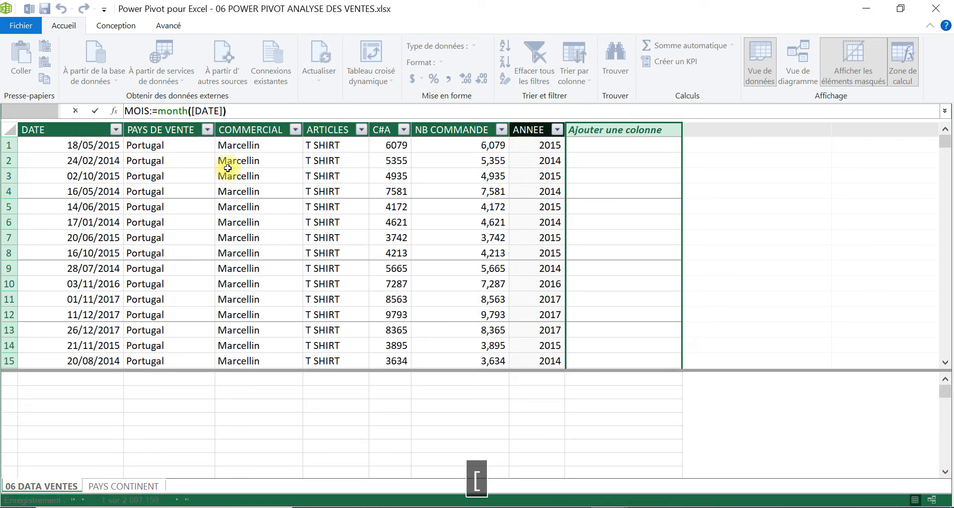
pyautogui.click(480, 414)
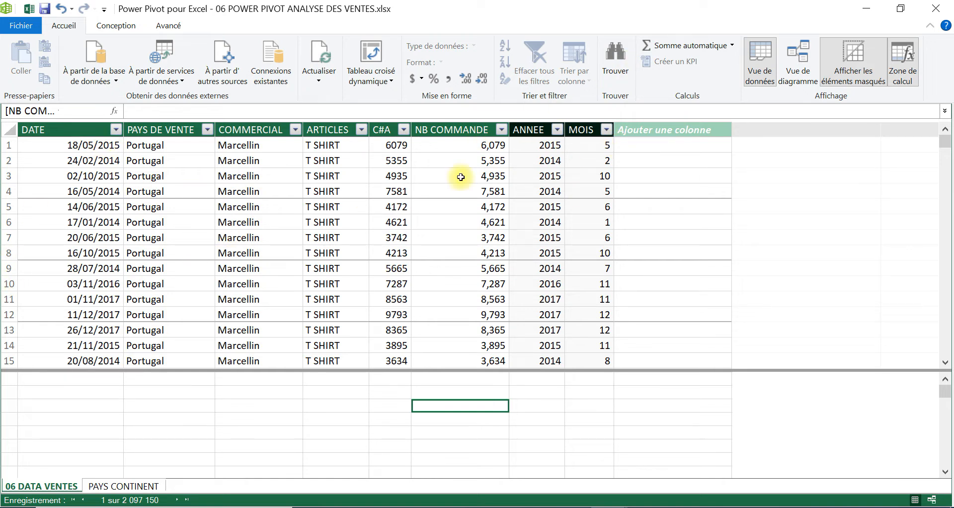
# - Widen the PAYS column in the PAYS CONTINENT table and the DATE column in 06 DATA VENTES so their contents fit
pyautogui.click(115, 488)
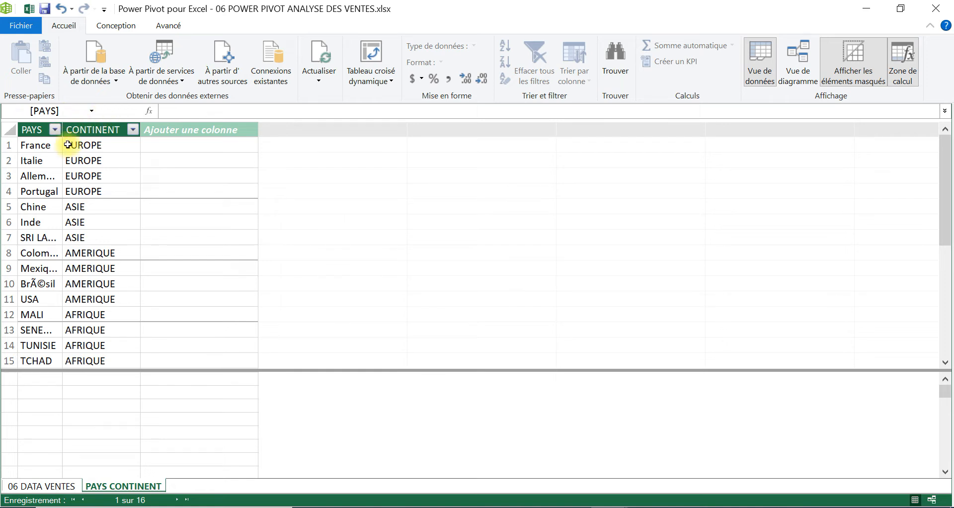
pyautogui.moveTo(62, 124); pyautogui.dragTo(118, 123)
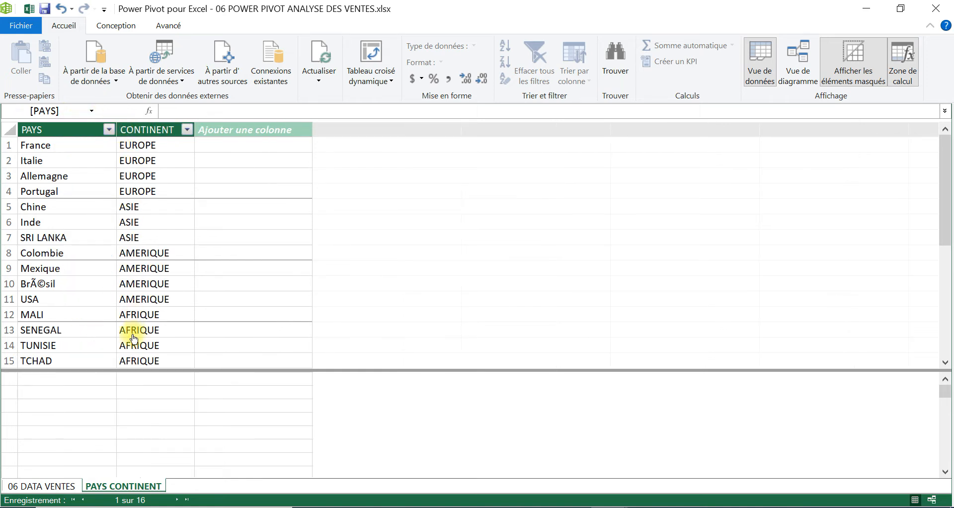
pyautogui.click(40, 487)
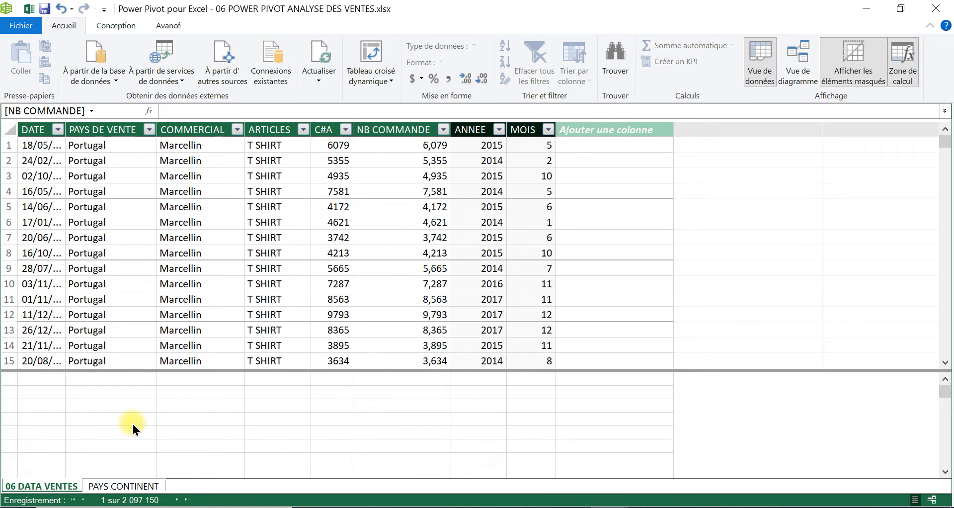
pyautogui.moveTo(65, 122); pyautogui.dragTo(101, 122)
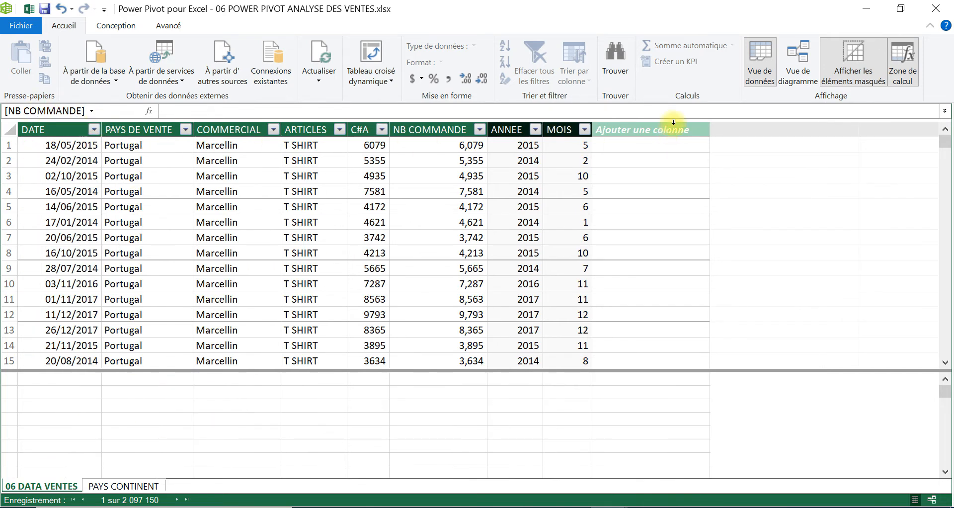
# - In the diagram view, relate PAYS DE VENTE in 06 DATA VENTES to PAYS in PAYS CONTINENT and check the sales table's remaining fields
pyautogui.click(806, 66)
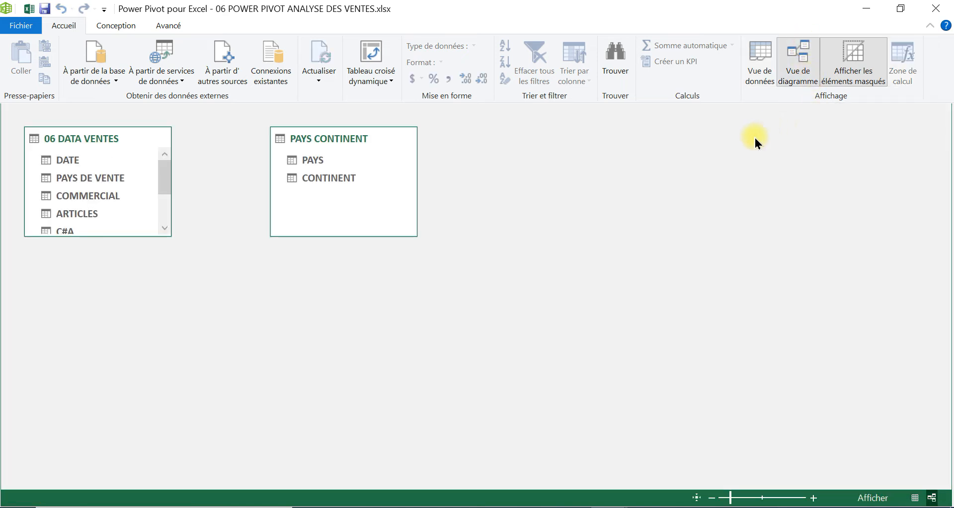
pyautogui.moveTo(85, 177); pyautogui.dragTo(296, 158)
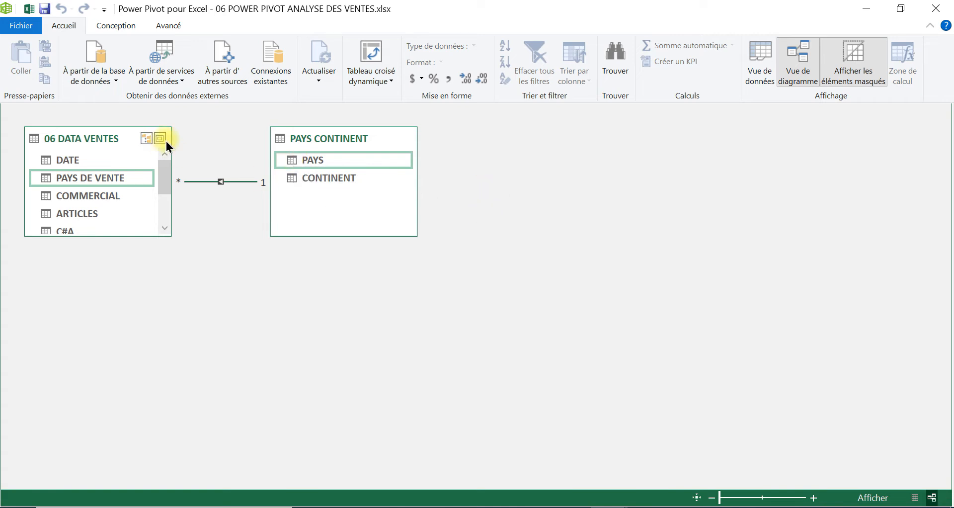
pyautogui.moveTo(167, 179); pyautogui.dragTo(174, 208)
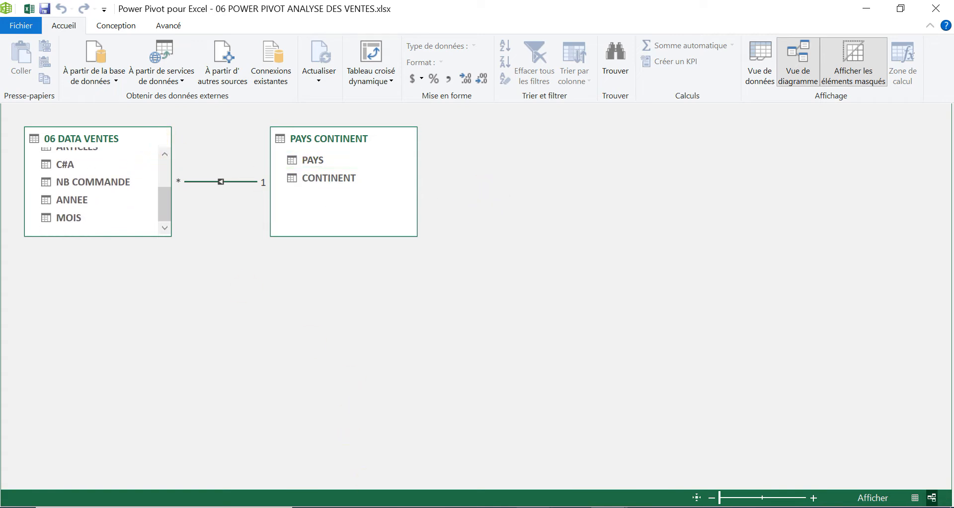
# - Return the model to the data view and keep the Power Pivot window active on the 06 DATA VENTES table
pyautogui.moveTo(610, 506)
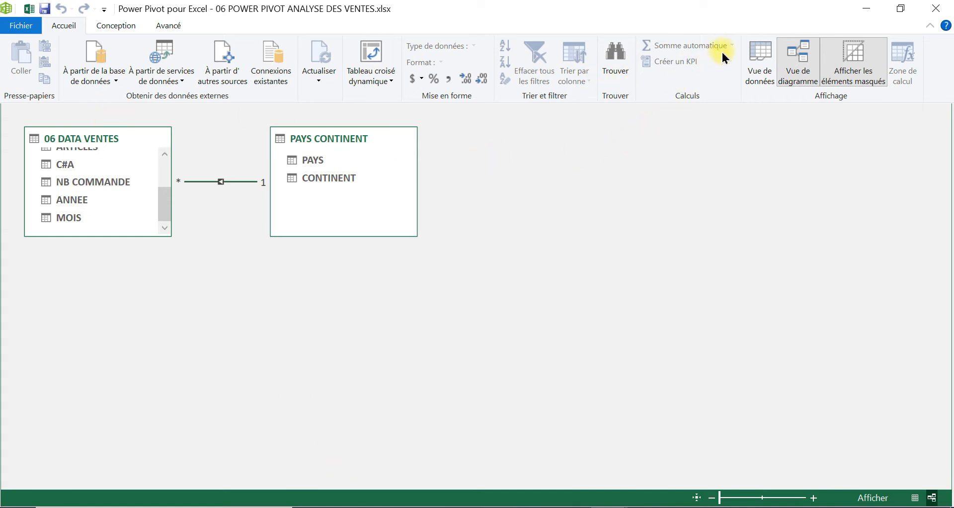
pyautogui.click(756, 58)
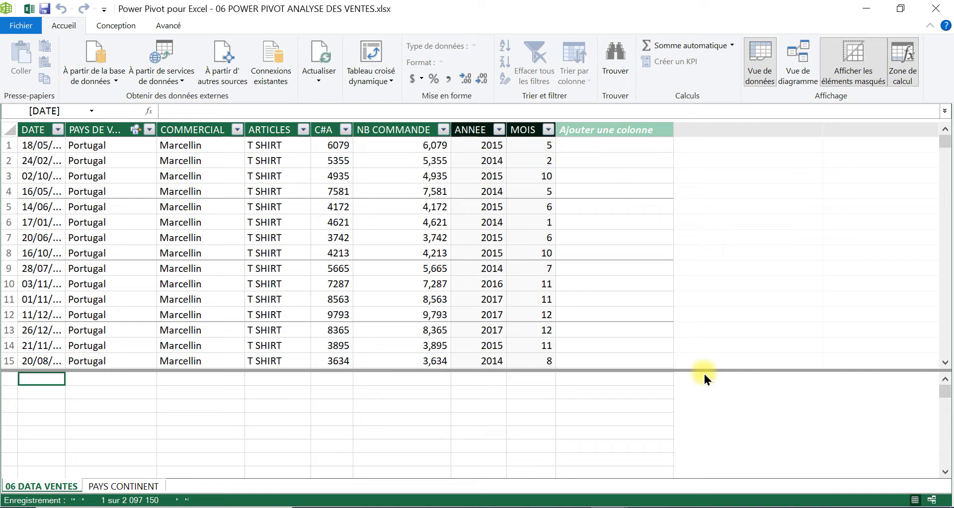
pyautogui.click(610, 507)
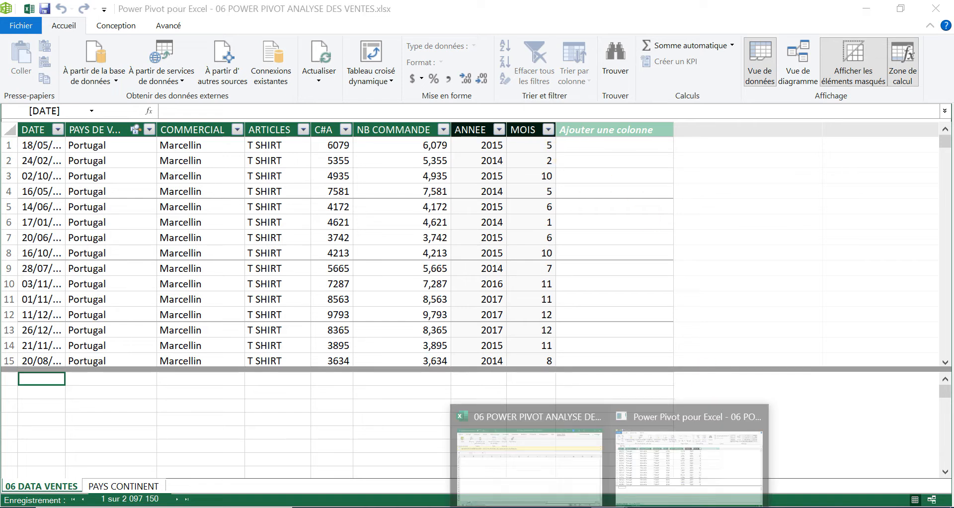
pyautogui.click(679, 455)
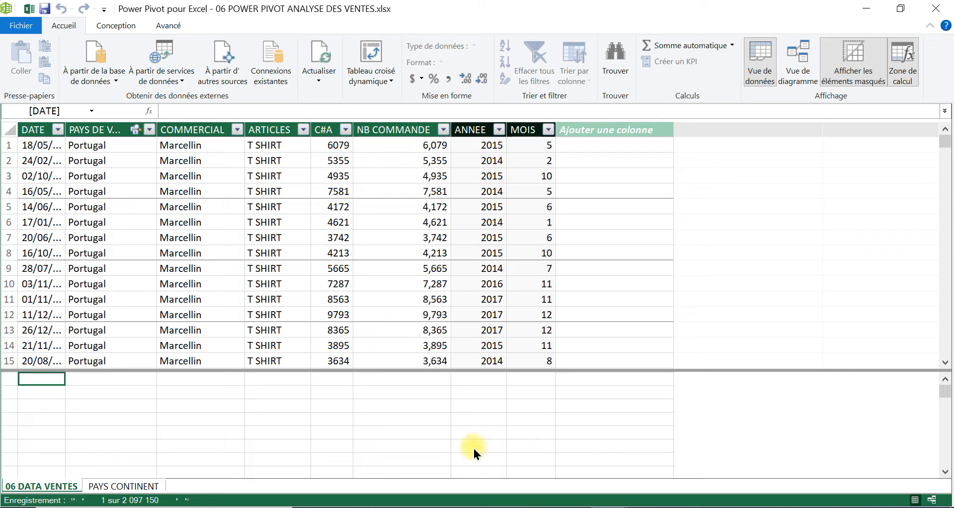
# - Switch to the Excel workbook and enter the header MOIS in C2 with the value 1 in C3
pyautogui.click(501, 488)
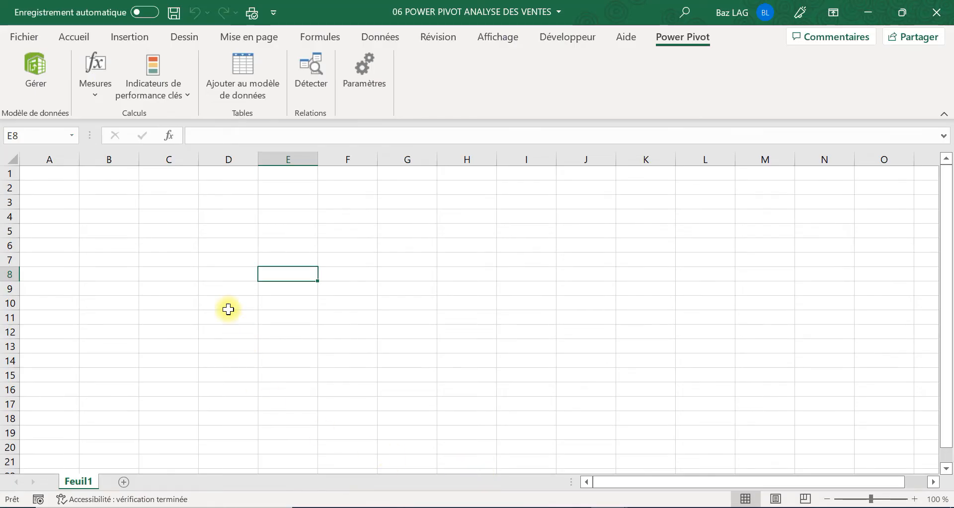
pyautogui.click(167, 187)
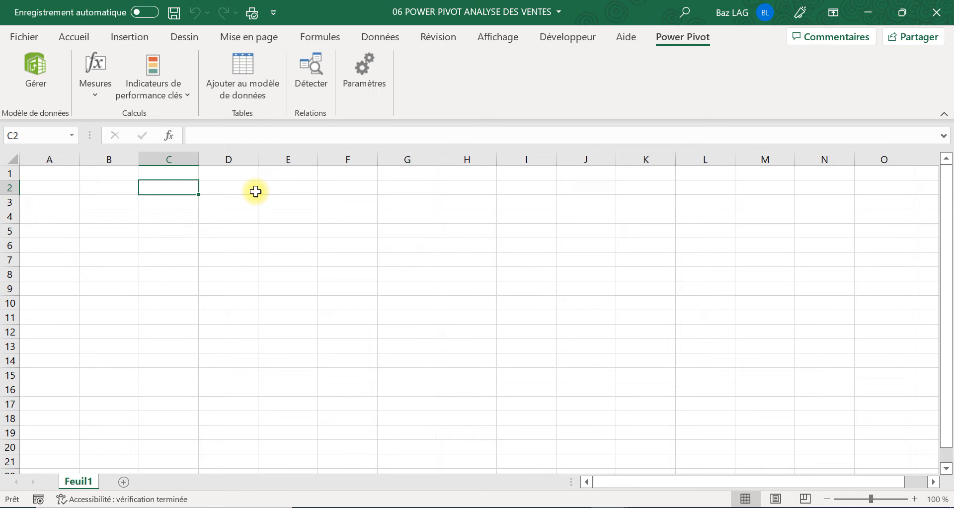
pyautogui.write('MOIS')
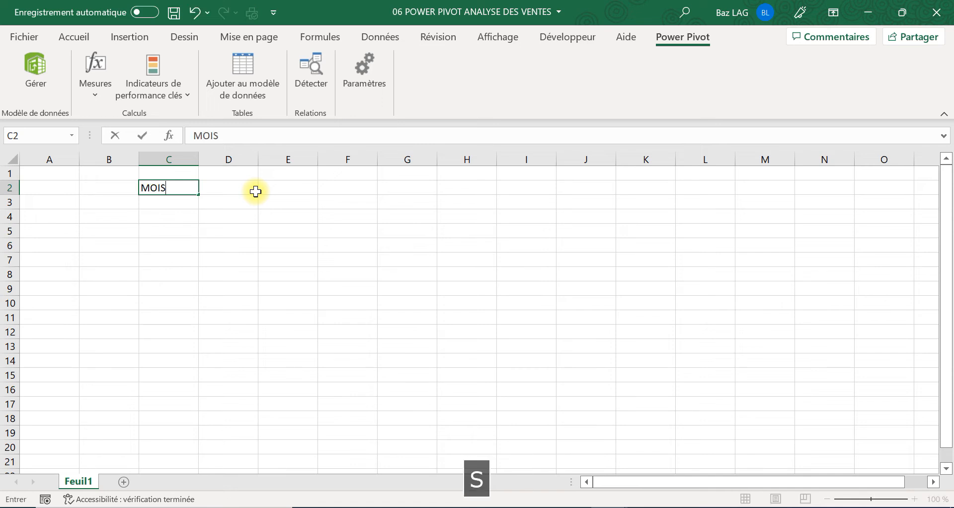
pyautogui.press('Return')
pyautogui.write('1')
pyautogui.press('pagedown')
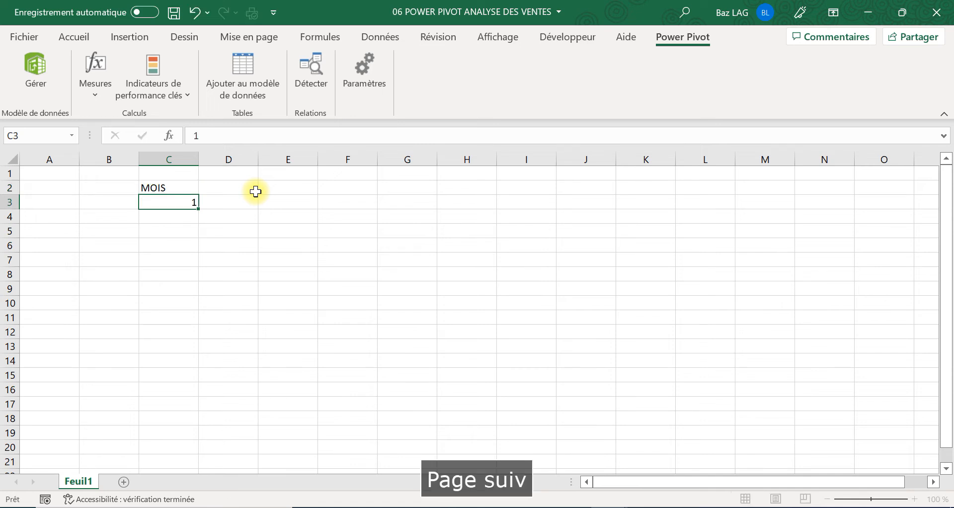
pyautogui.hotkey('ctrl', 'Up')
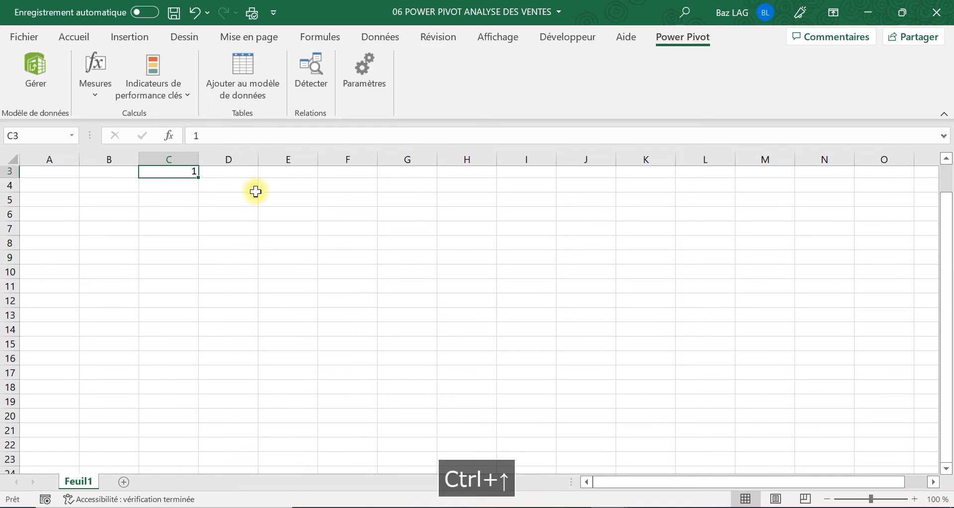
# - Fill C3 down to C14 as an incrementing series from 1 to 12
pyautogui.moveTo(198, 180); pyautogui.dragTo(196, 319)
pyautogui.click(206, 333)
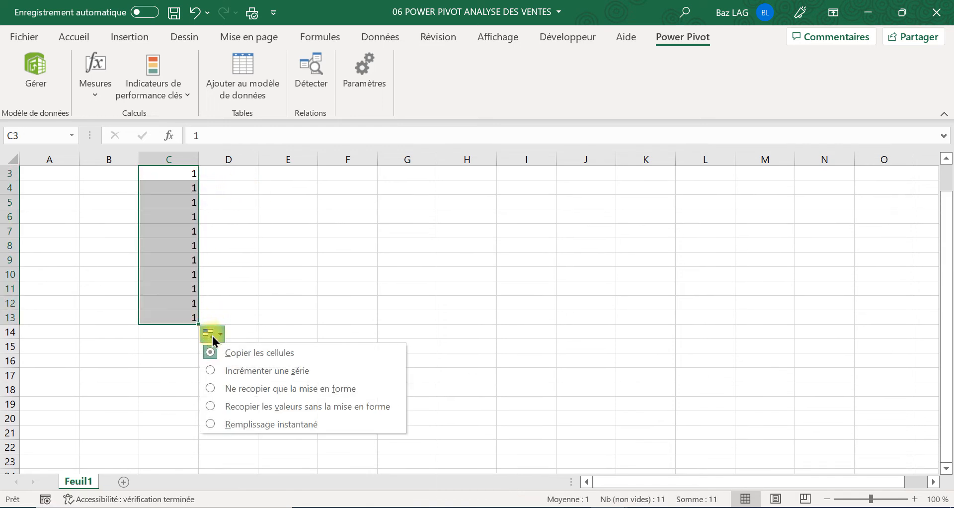
pyautogui.click(244, 364)
pyautogui.moveTo(198, 324); pyautogui.dragTo(199, 332)
pyautogui.click(241, 277)
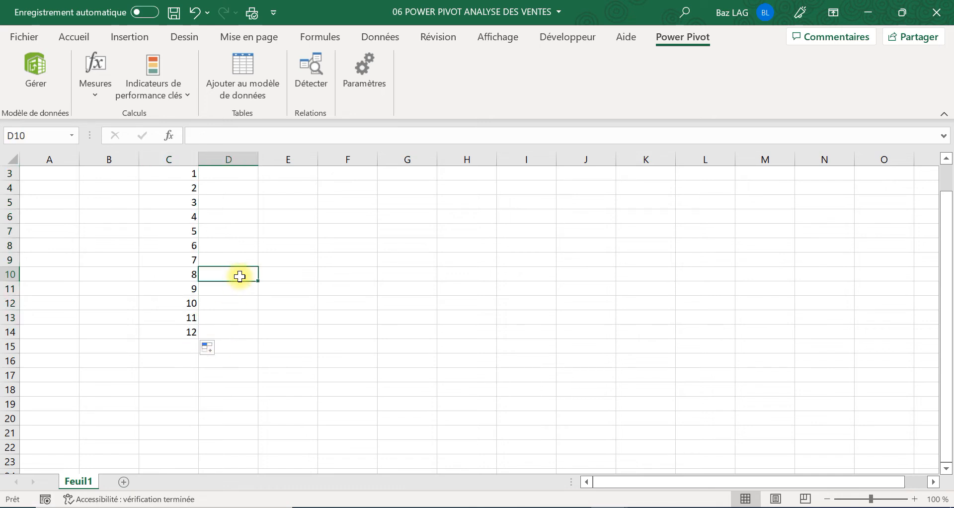
# - Enter the header NOM DE MOIS in D2 and fill the month names from JANVIER to DÉCEMBRE beneath it
pyautogui.hotkey('ctrl', 'Up')
pyautogui.click(225, 191)
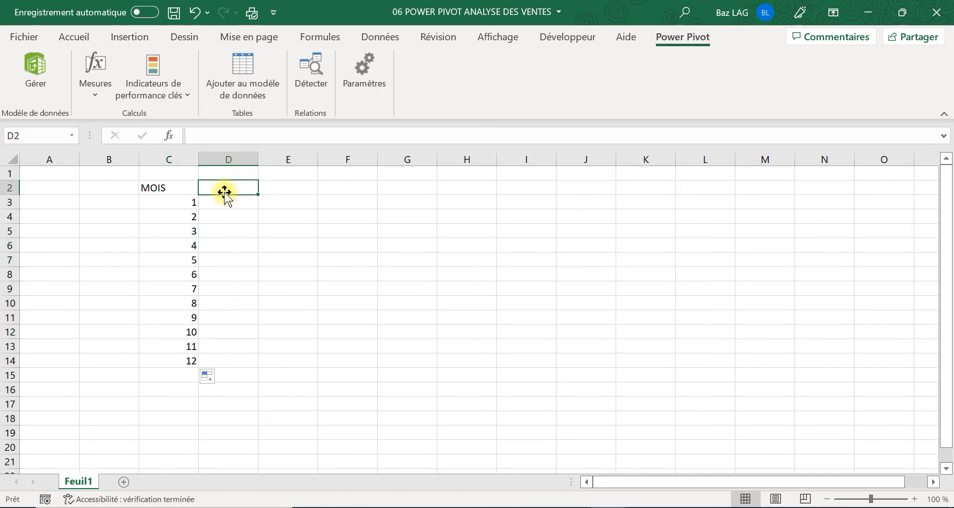
pyautogui.write('NOM DE MOIS')
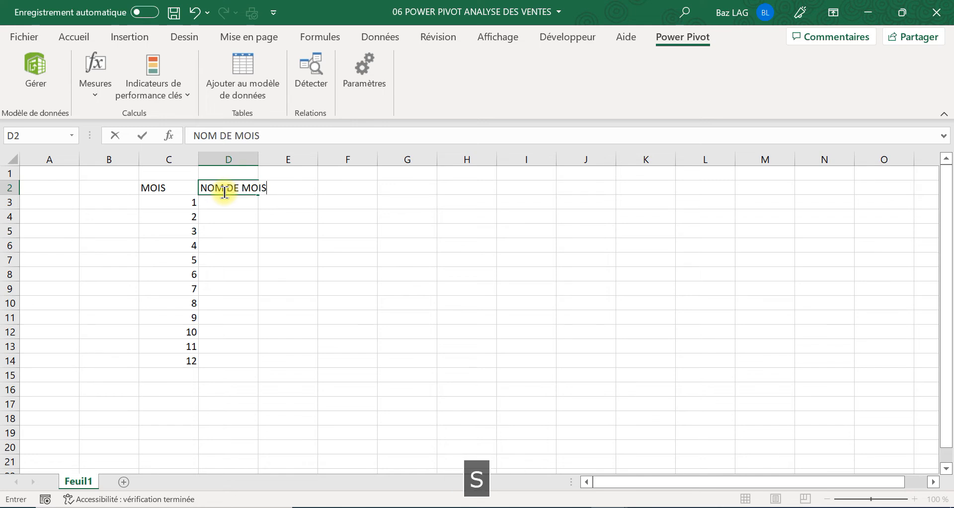
pyautogui.press('Return')
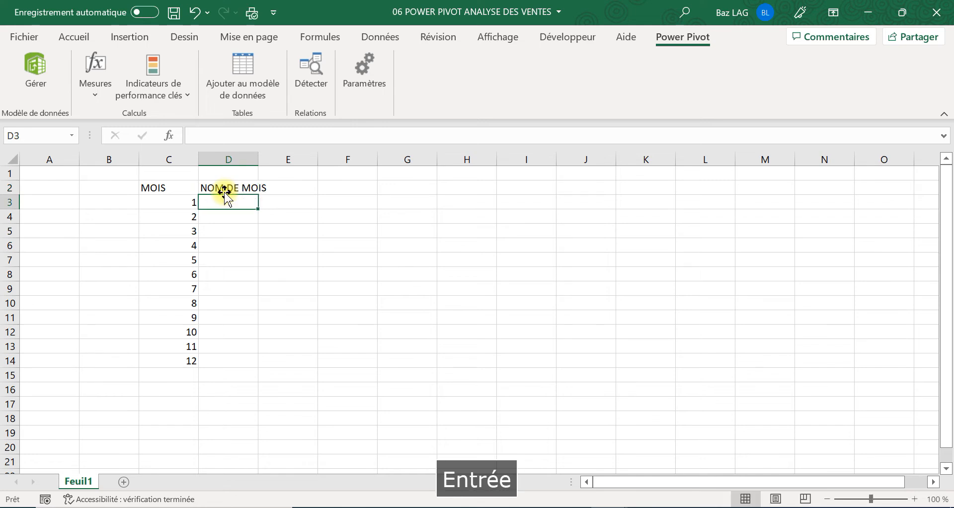
pyautogui.write('JANVIER')
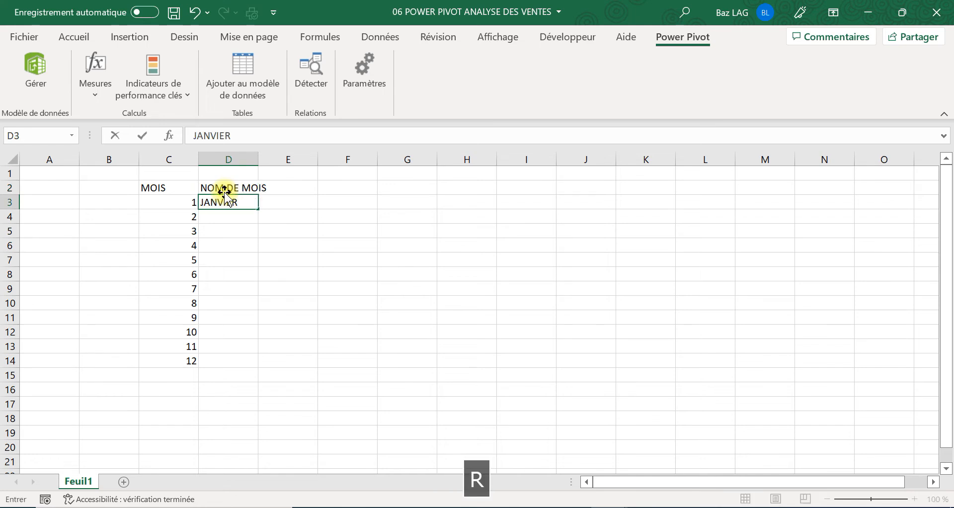
pyautogui.moveTo(260, 269); pyautogui.dragTo(257, 270)
pyautogui.click(249, 202)
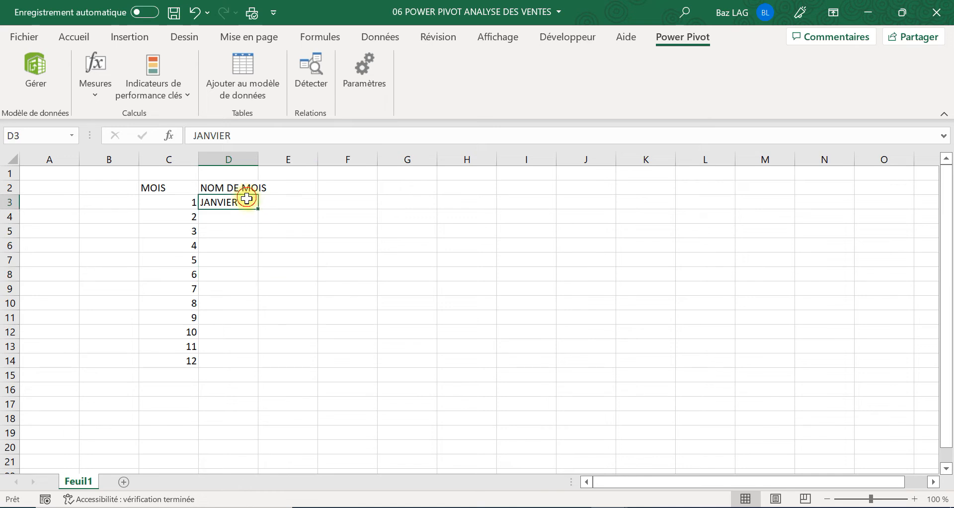
pyautogui.moveTo(259, 209); pyautogui.dragTo(224, 366)
# - Delete the empty first row above the month table
pyautogui.click(13, 174)
pyautogui.rightClick(12, 174)
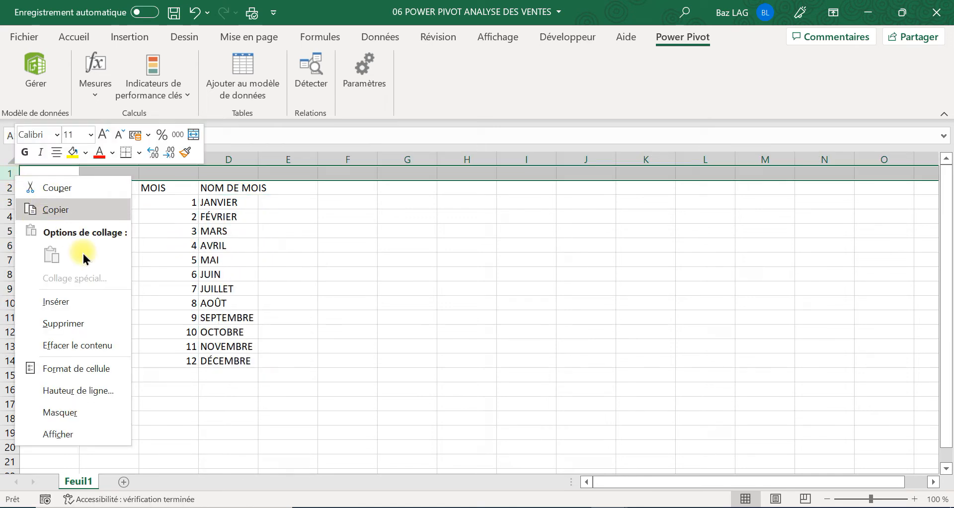
pyautogui.click(70, 323)
pyautogui.click(142, 261)
# - Center the month numbers and names in C2:D13 and widen column D to fit its header
pyautogui.moveTo(171, 182); pyautogui.dragTo(223, 348)
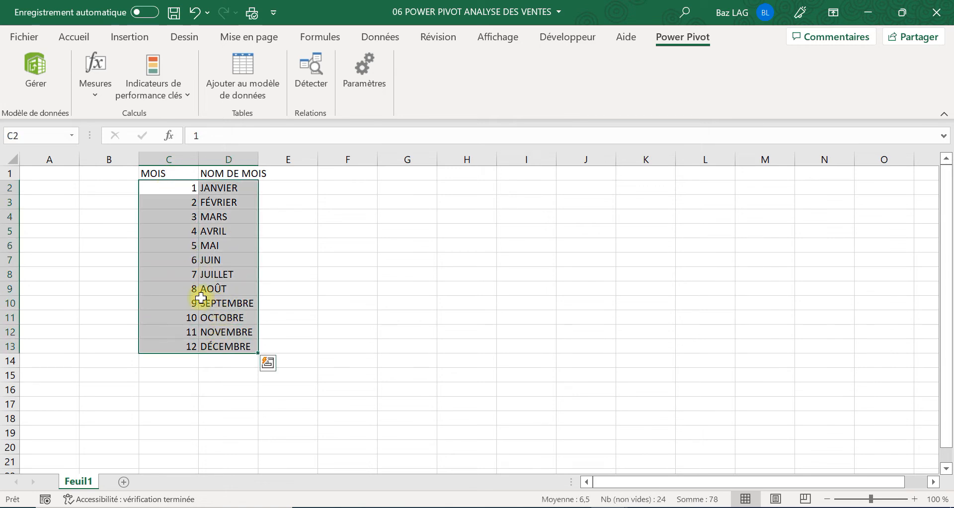
pyautogui.click(97, 43)
pyautogui.click(267, 65)
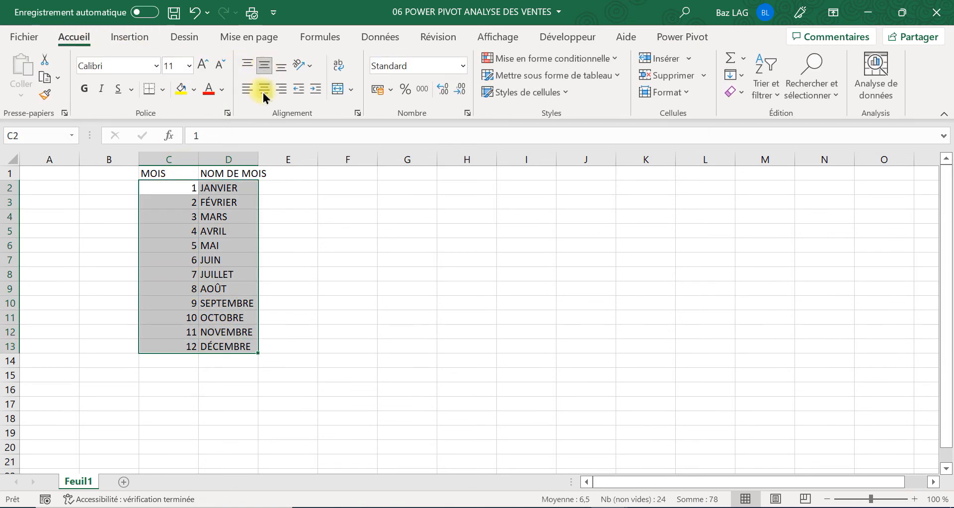
pyautogui.click(264, 89)
pyautogui.click(229, 230)
pyautogui.moveTo(260, 158); pyautogui.dragTo(273, 159)
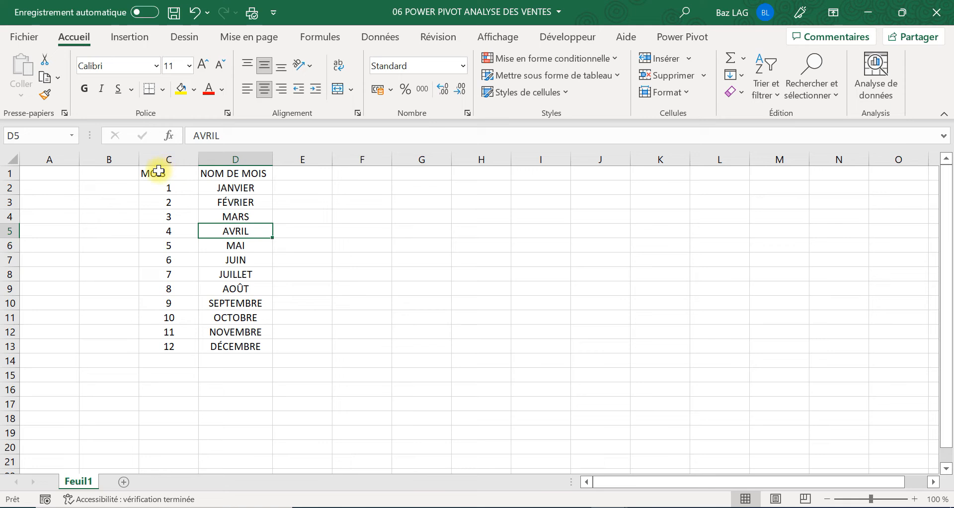
# - Combine both month columns with the formula =C1&";"&D1 in E1 and fill it down to E13
pyautogui.click(299, 174)
pyautogui.write('+')
pyautogui.press('BackSpace')
pyautogui.press('capslock')
pyautogui.write('=')
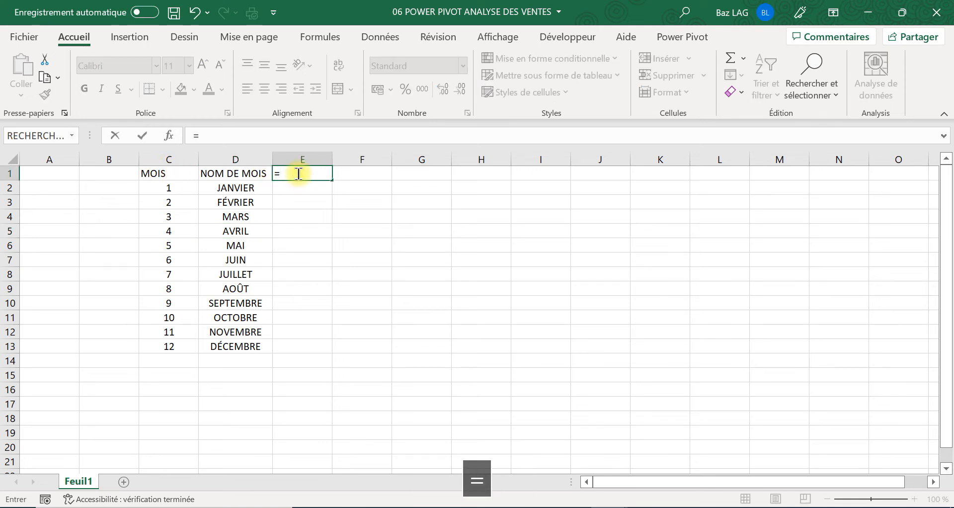
pyautogui.click(167, 175)
pyautogui.write('&";"&')
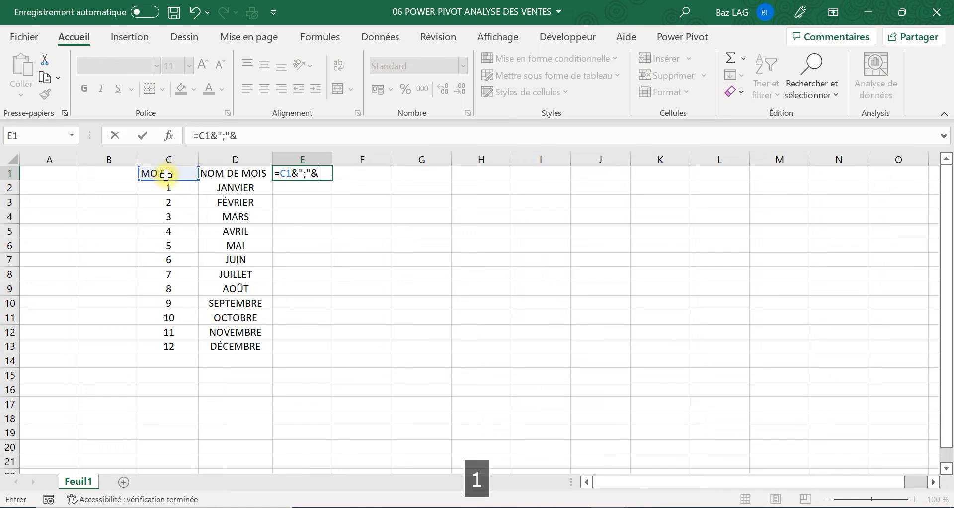
pyautogui.click(262, 174)
pyautogui.press('Return')
pyautogui.click(323, 173)
pyautogui.doubleClick(331, 180)
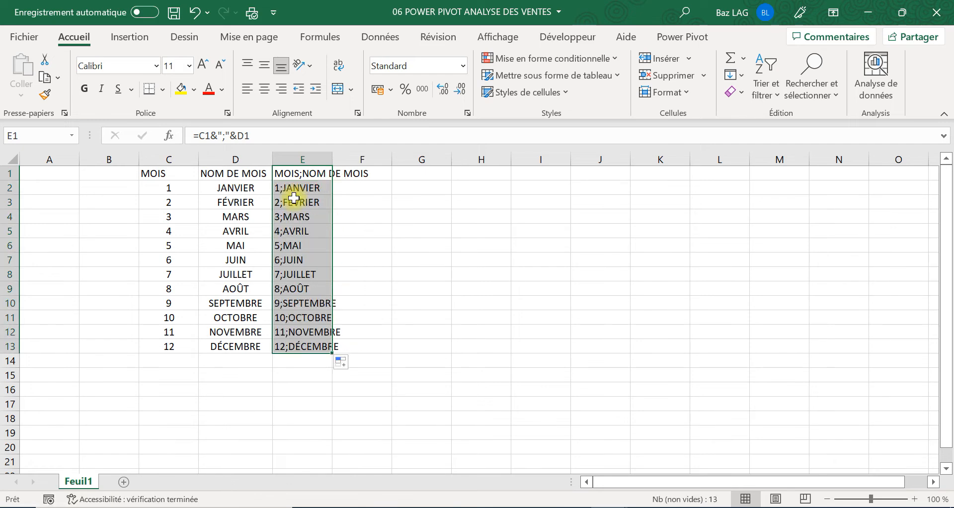
# - Copy the combined values in E1:E13 and switch to the 06 TCD AVANCE POWER PIVOT ET POWER BI folder
pyautogui.rightClick(295, 199)
pyautogui.click(354, 102)
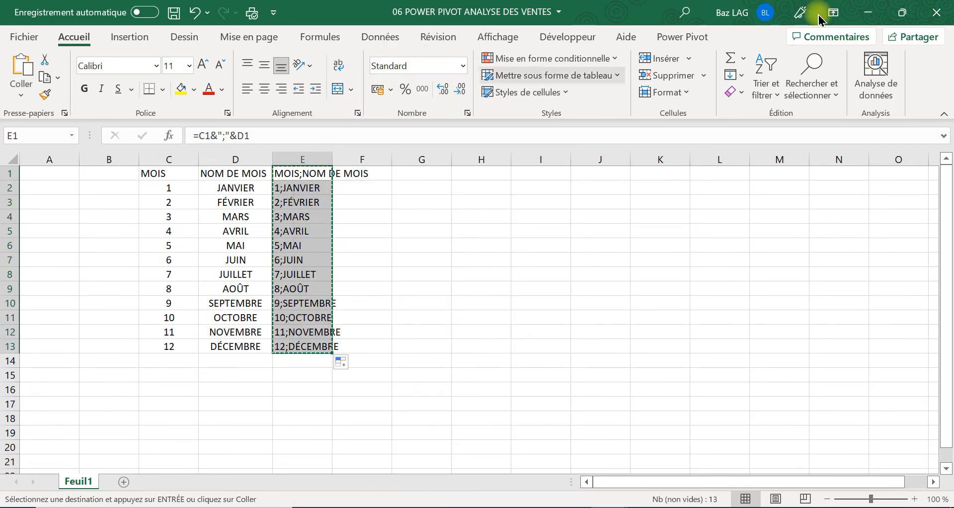
pyautogui.click(880, 15)
pyautogui.click(877, 14)
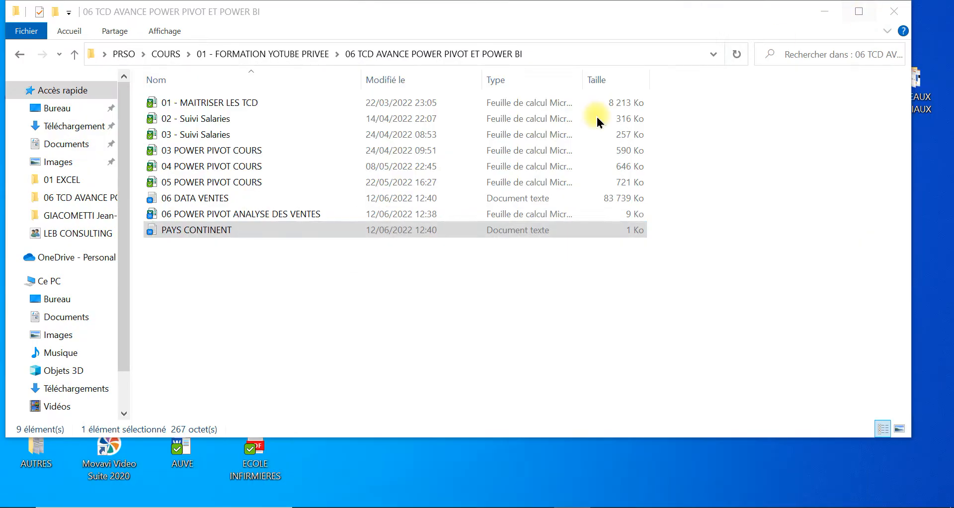
# - Create a new text document in the folder and name it LIENS MOIS NUM MOIS
pyautogui.rightClick(188, 258)
pyautogui.moveTo(270, 440)
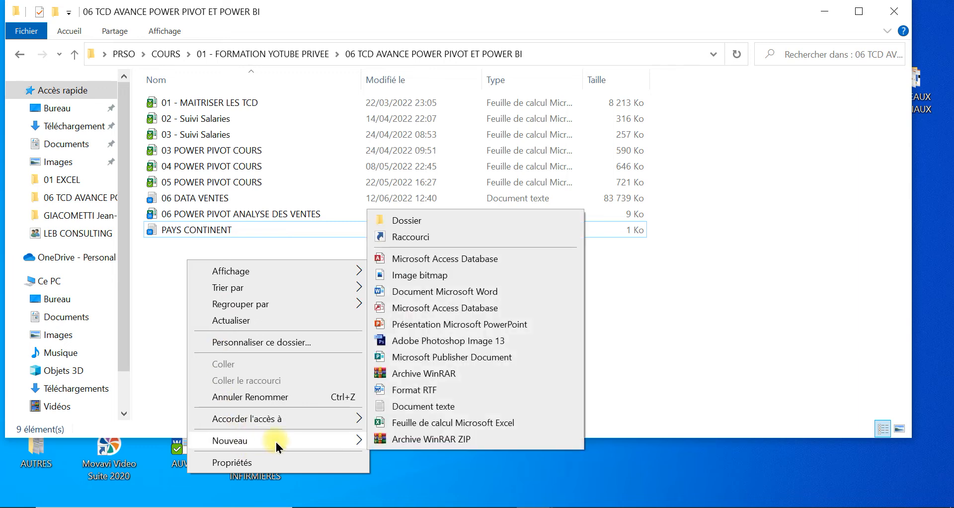
pyautogui.click(406, 410)
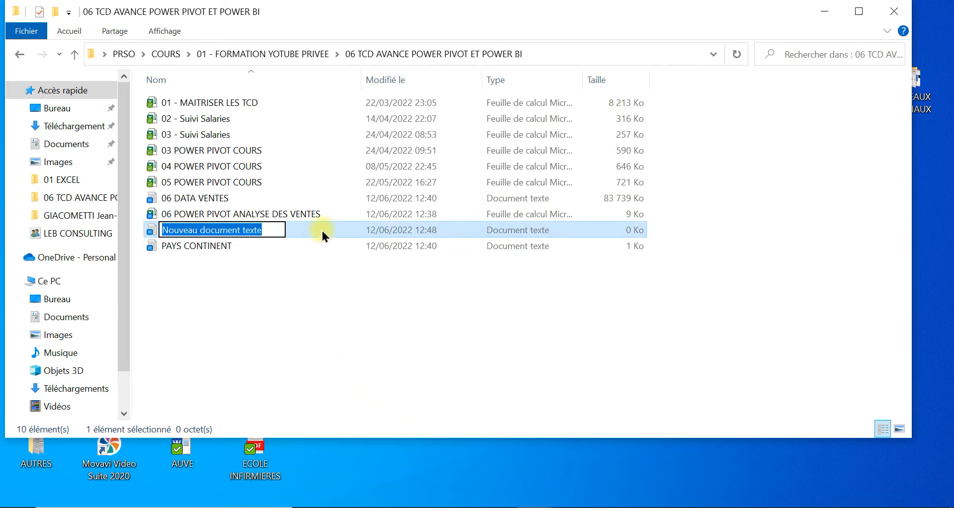
pyautogui.write('liens')
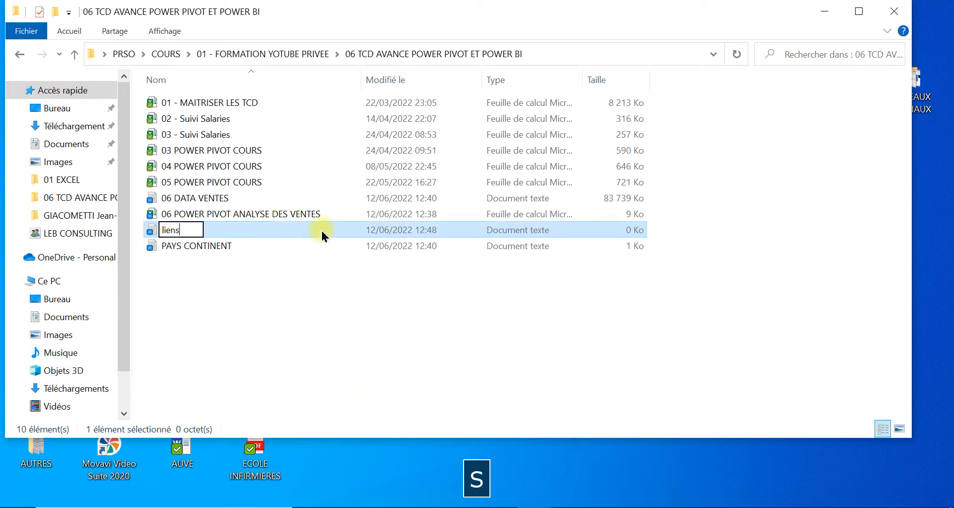
pyautogui.press('BackSpace')
pyautogui.press('capslock')
pyautogui.write('LIENS MOIS')
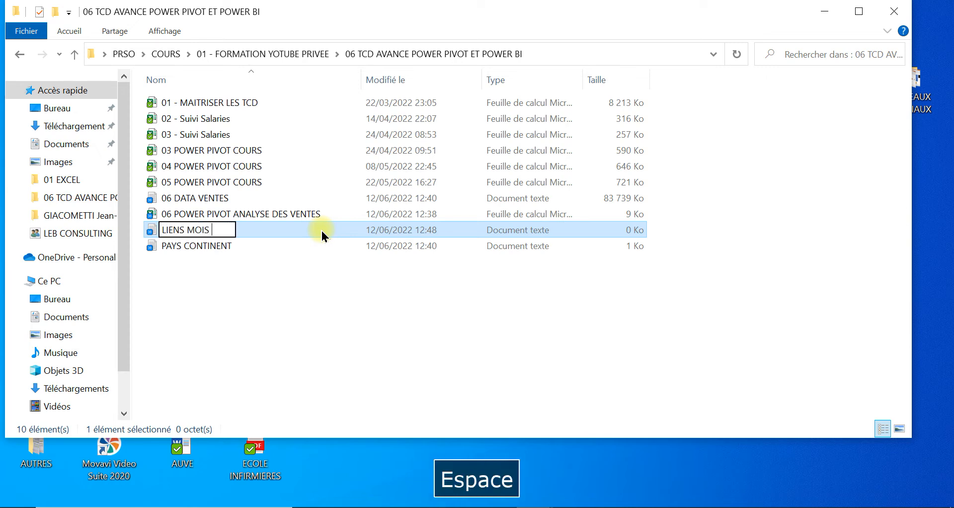
pyautogui.press('BackSpace')
pyautogui.write('A')
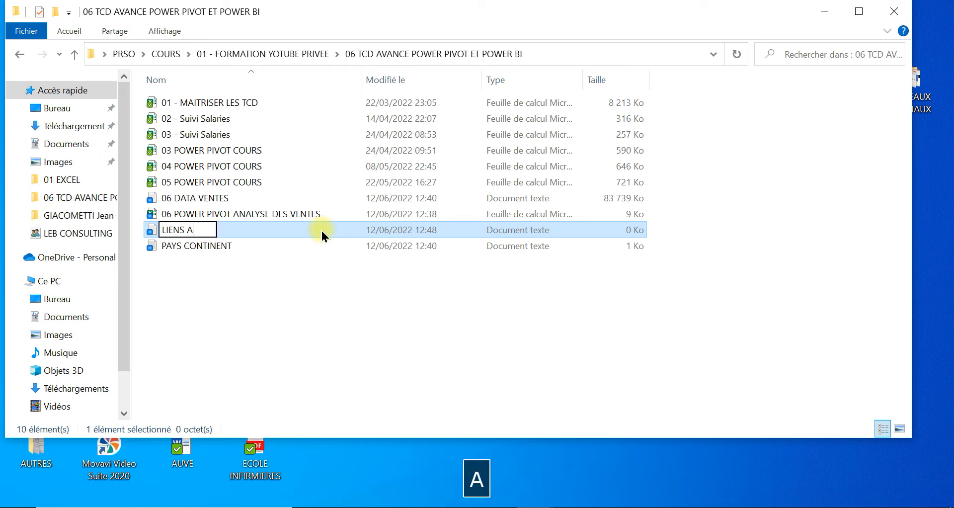
pyautogui.press('BackSpace')
pyautogui.press('BackSpace')
pyautogui.press('BackSpace')
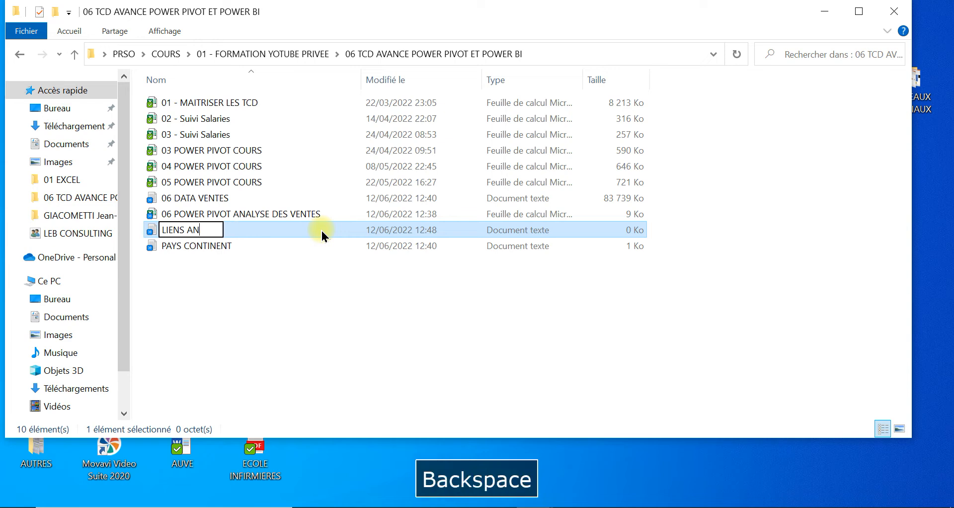
pyautogui.write('MOIS ')
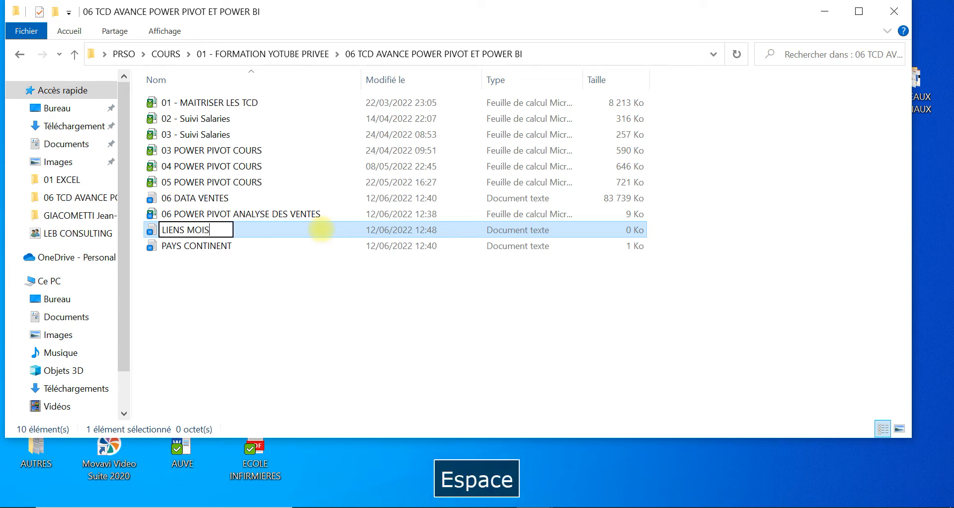
pyautogui.write('N')
pyautogui.press('capslock')
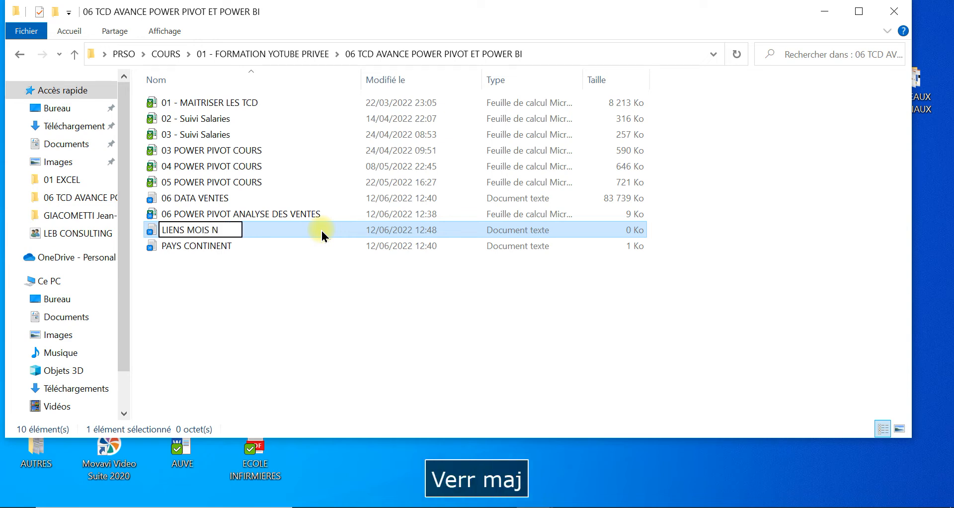
pyautogui.press('BackSpace')
pyautogui.write('U')
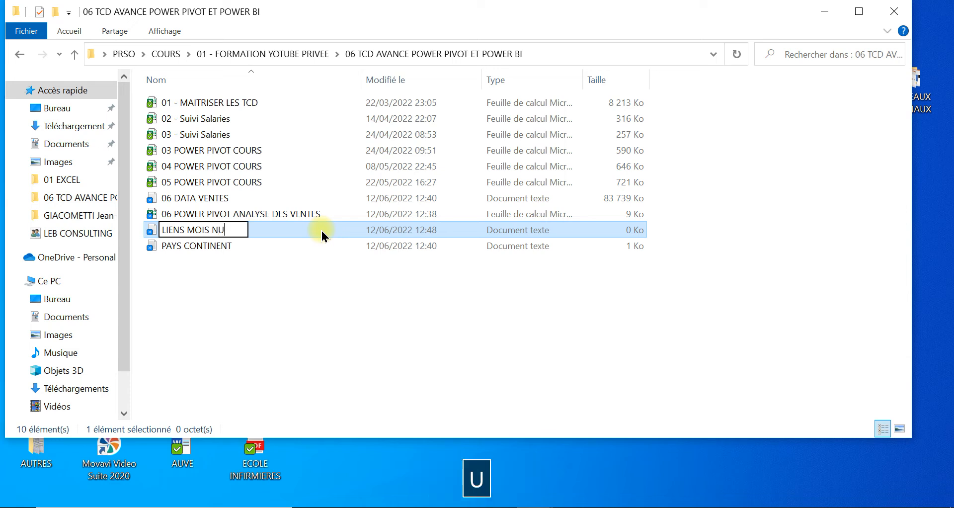
pyautogui.write('M  MOIS')
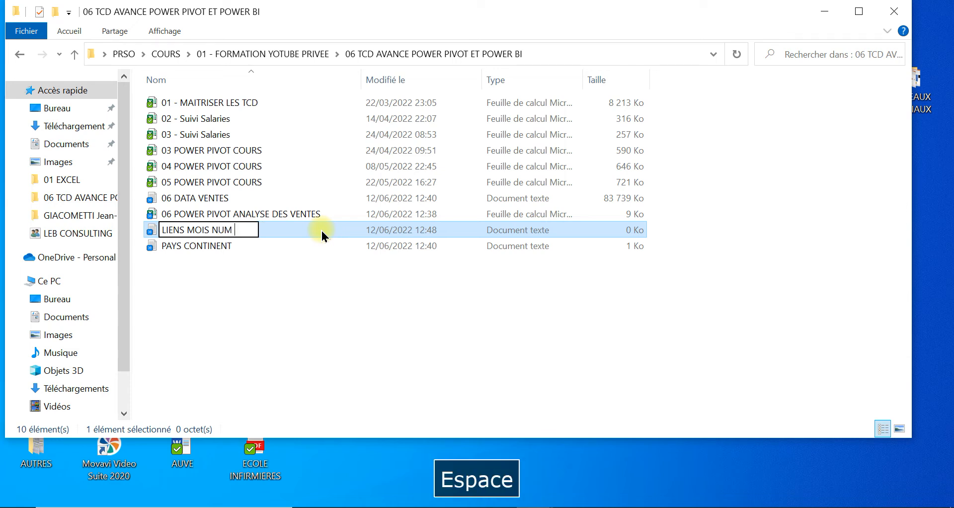
pyautogui.click(255, 284)
# - Paste the copied month list into the LIENS MOIS NUM MOIS text file and return to the Power Pivot window
pyautogui.doubleClick(272, 230)
pyautogui.rightClick(249, 143)
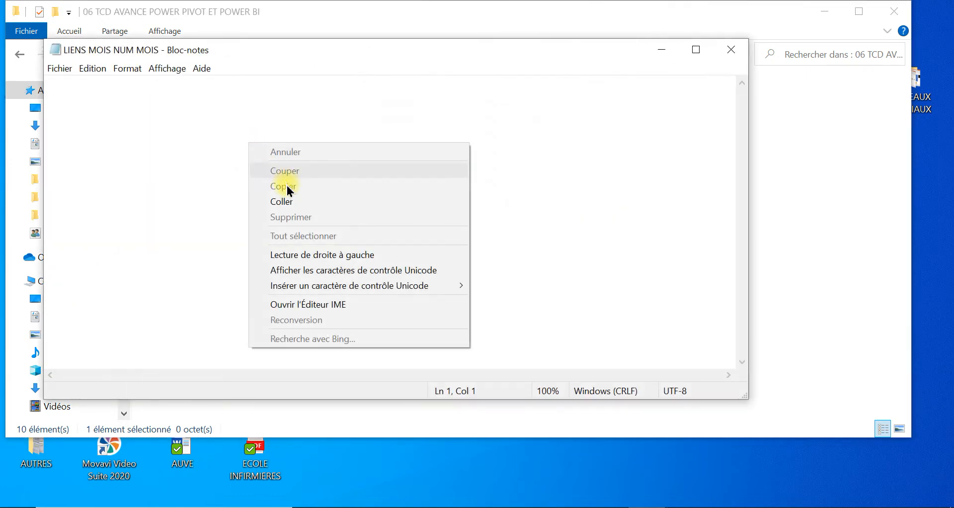
pyautogui.click(285, 183)
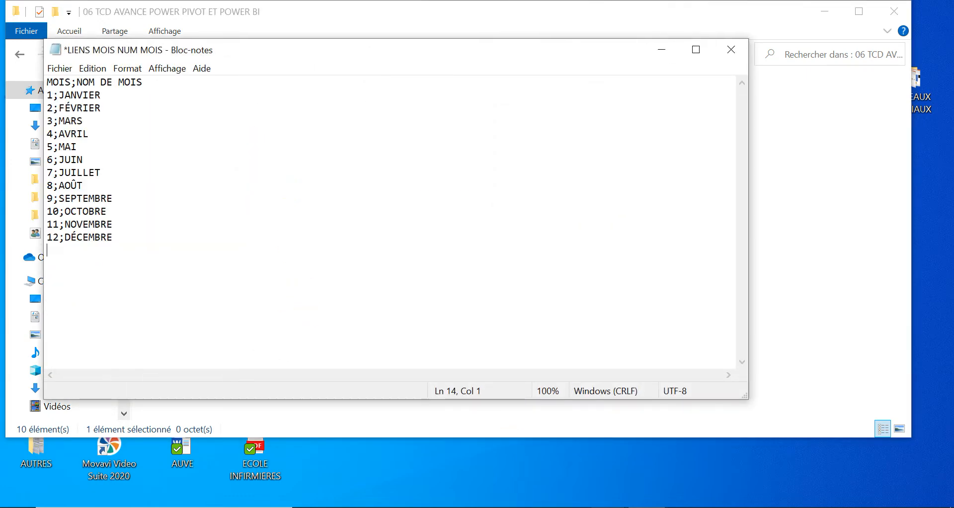
pyautogui.moveTo(610, 507)
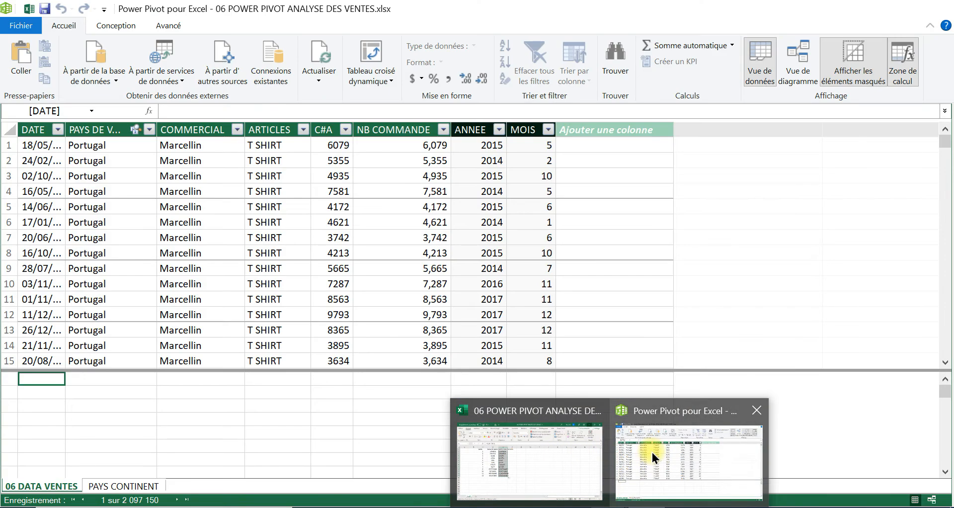
pyautogui.click(652, 453)
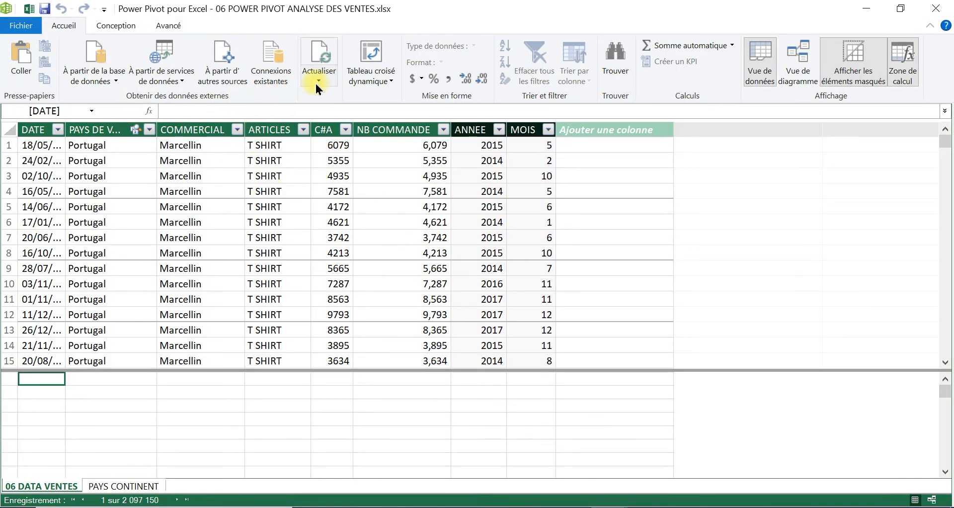
# - Open the table import wizard for other sources, and save and close the LIENS MOIS NUM MOIS text file
pyautogui.click(234, 85)
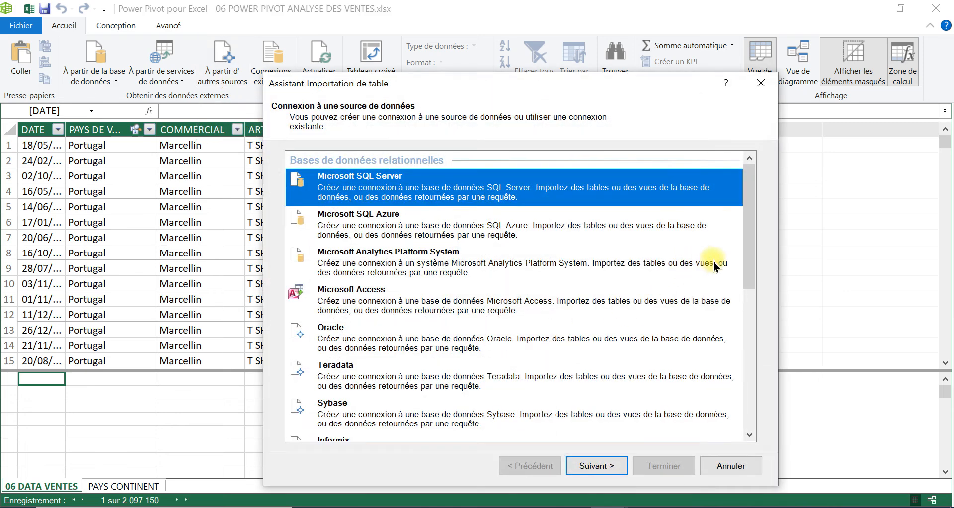
pyautogui.moveTo(747, 262); pyautogui.dragTo(745, 423)
pyautogui.click(647, 507)
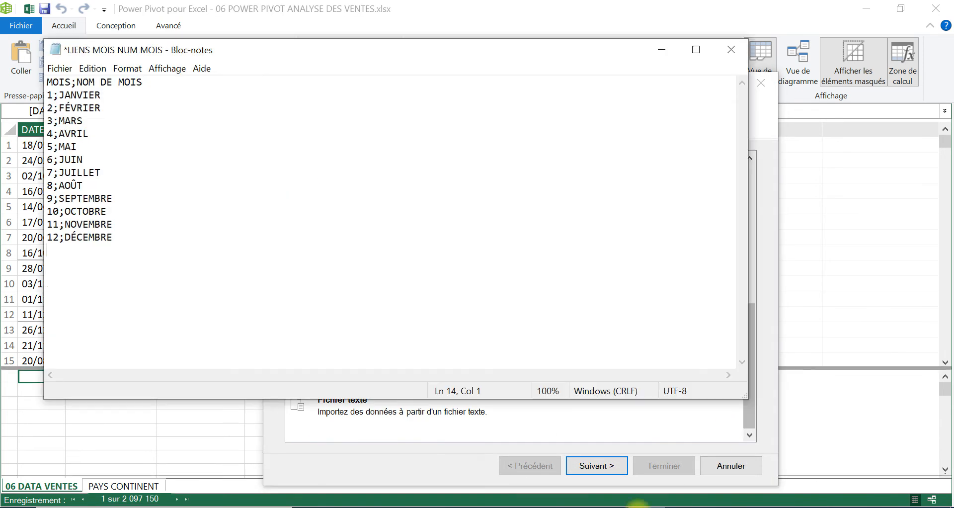
pyautogui.click(60, 68)
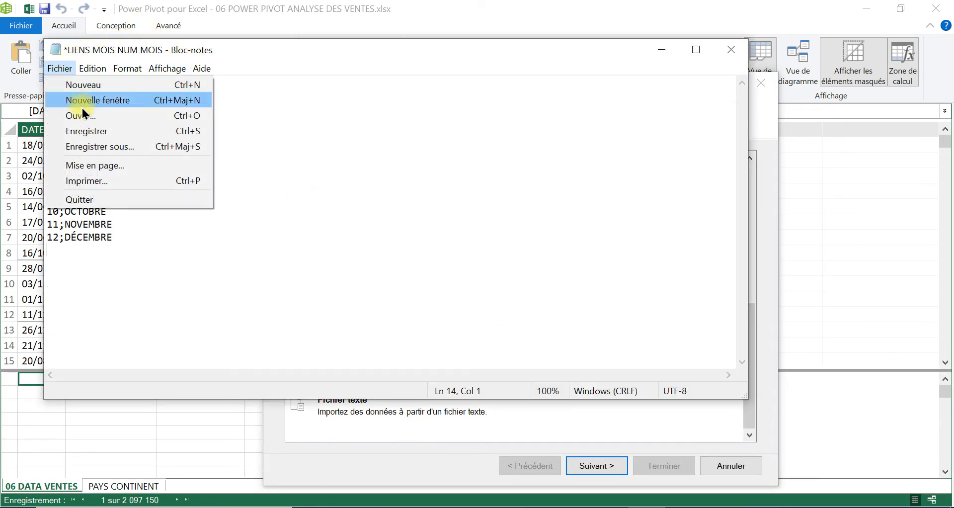
pyautogui.click(95, 130)
pyautogui.click(738, 48)
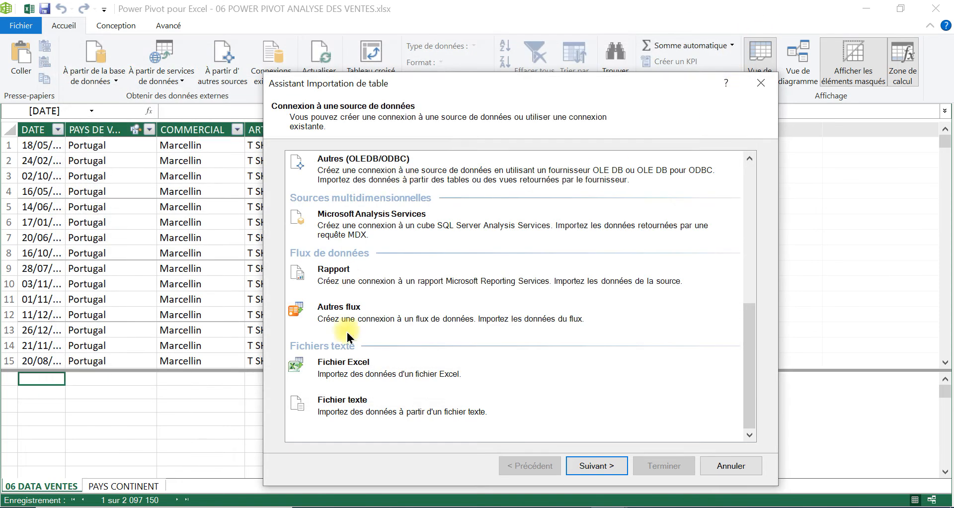
# - Choose a text file as the import source and select LIENS MOIS NUM MOIS as the file
pyautogui.click(338, 408)
pyautogui.click(602, 472)
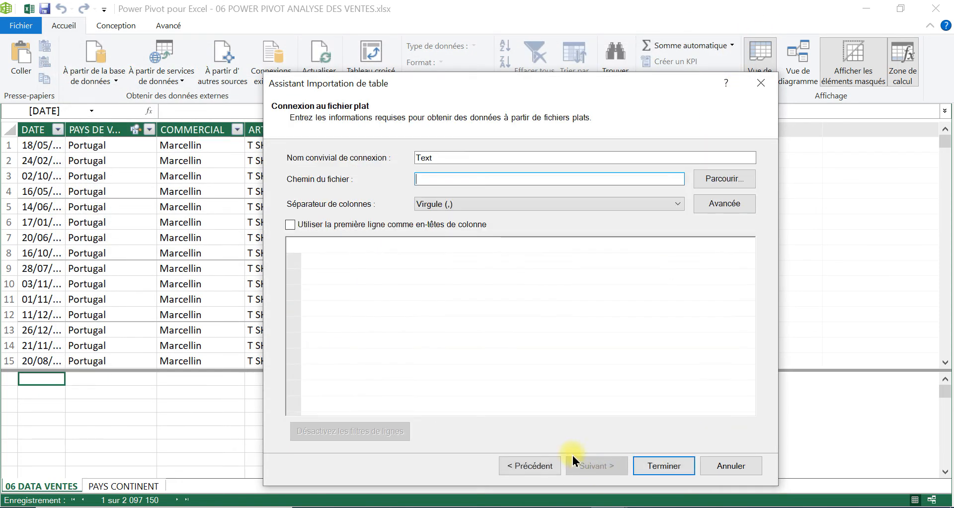
pyautogui.click(735, 178)
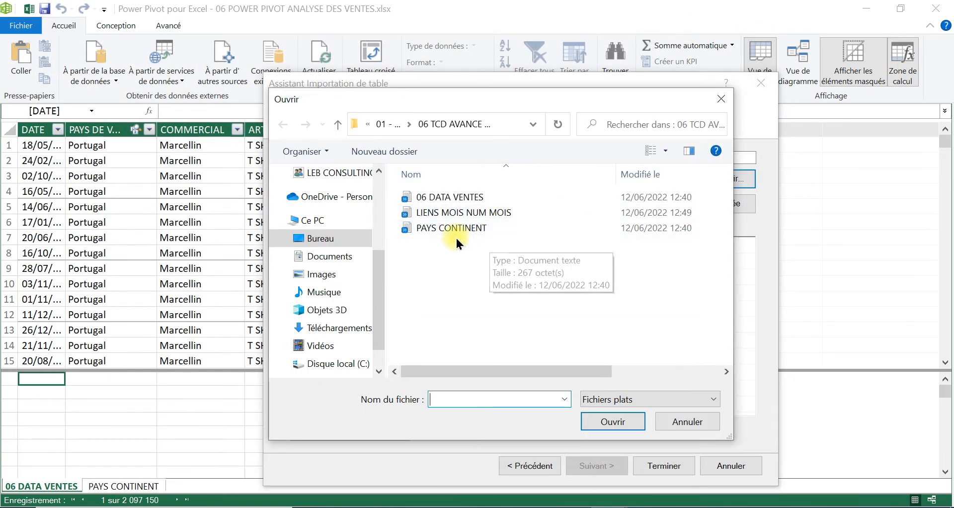
pyautogui.doubleClick(464, 212)
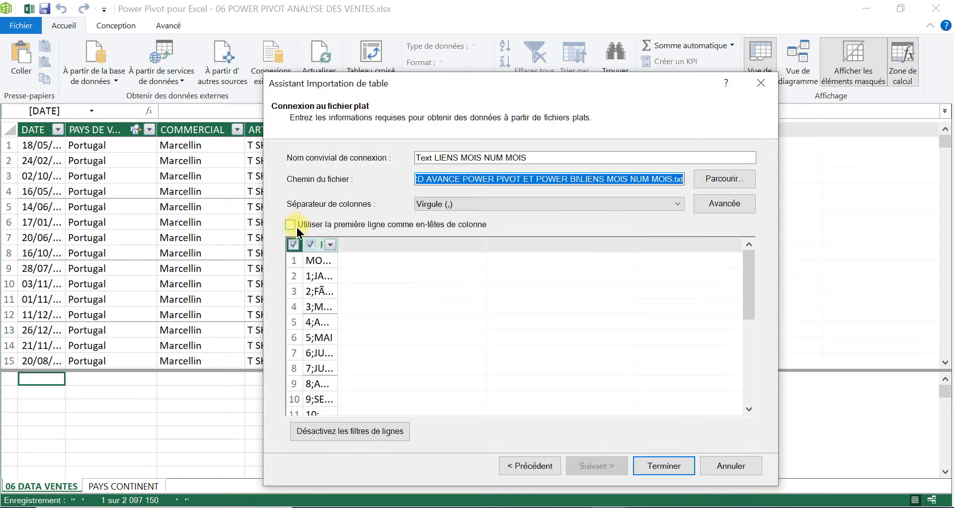
# - Set the column separator to Point-virgule (;), use the first row as column headers and run the import
pyautogui.click(500, 204)
pyautogui.click(481, 237)
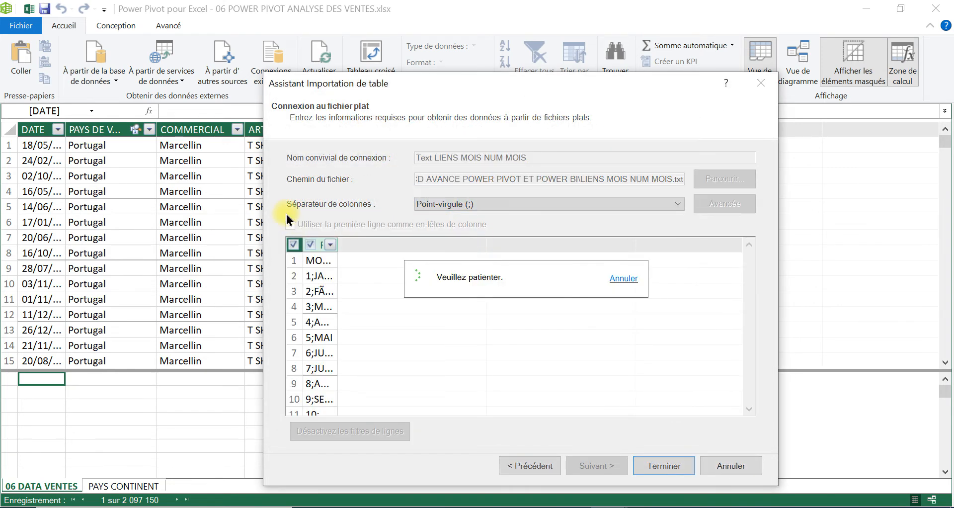
pyautogui.click(291, 224)
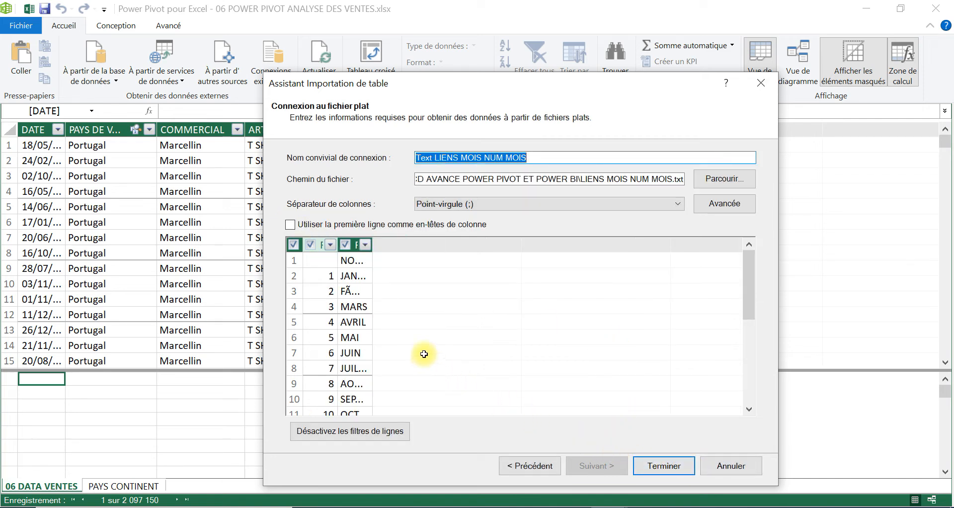
pyautogui.click(287, 224)
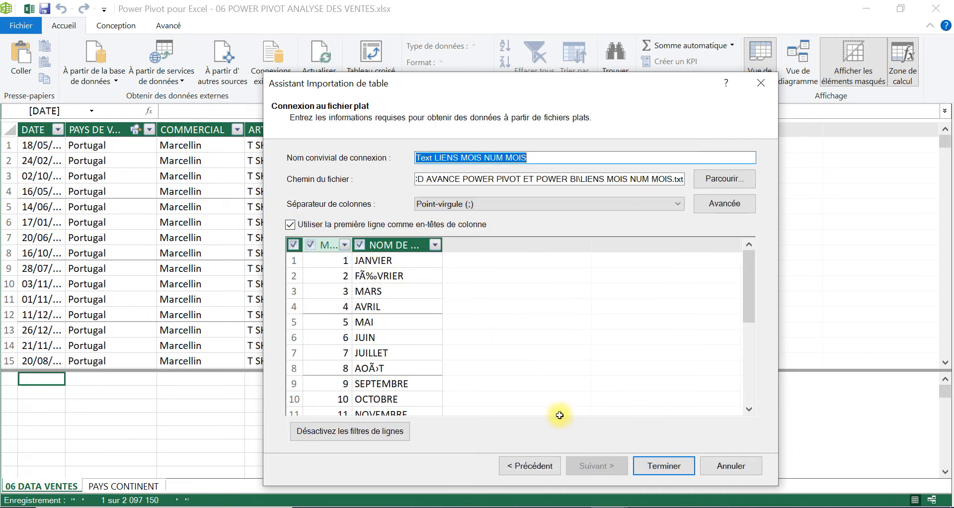
pyautogui.click(669, 470)
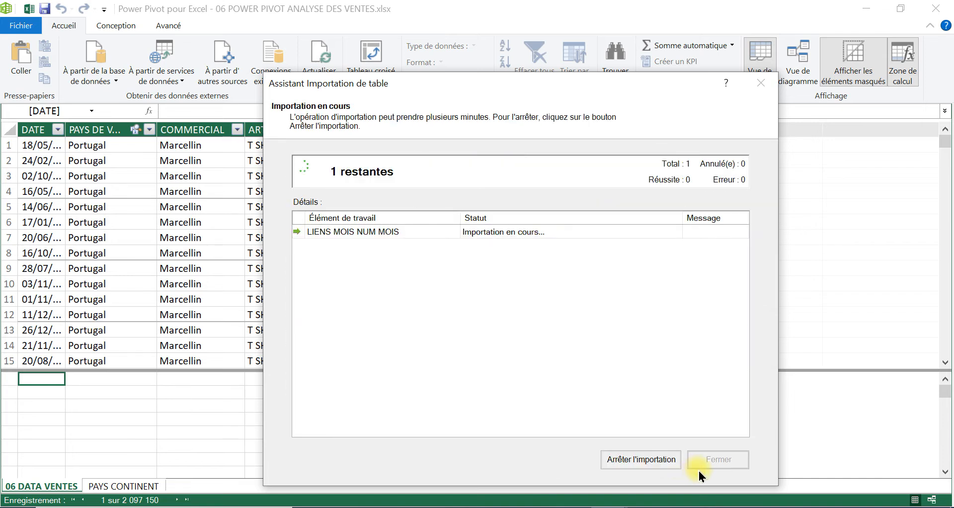
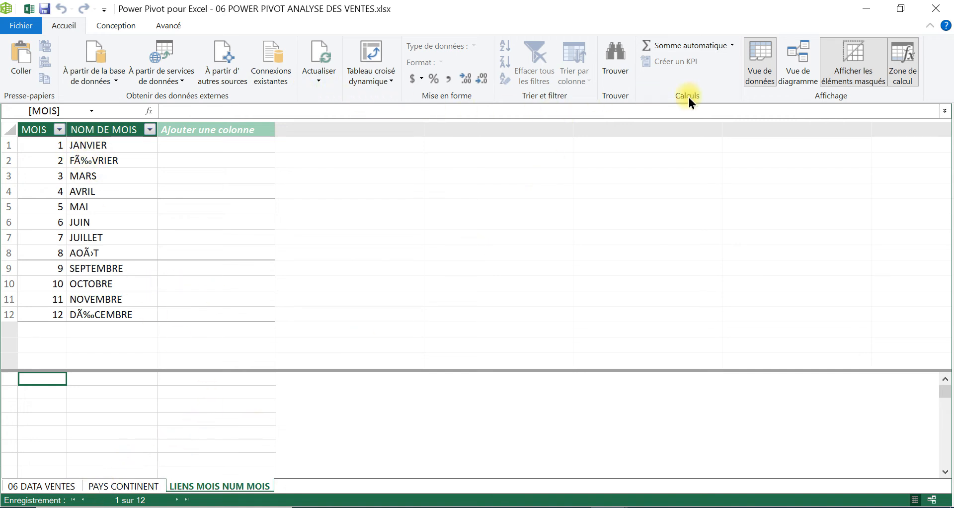
# - Create a relationship in the diagram view between MOIS in 06 DATA VENTES and MOIS in LIENS MOIS NUM MOIS
pyautogui.click(798, 62)
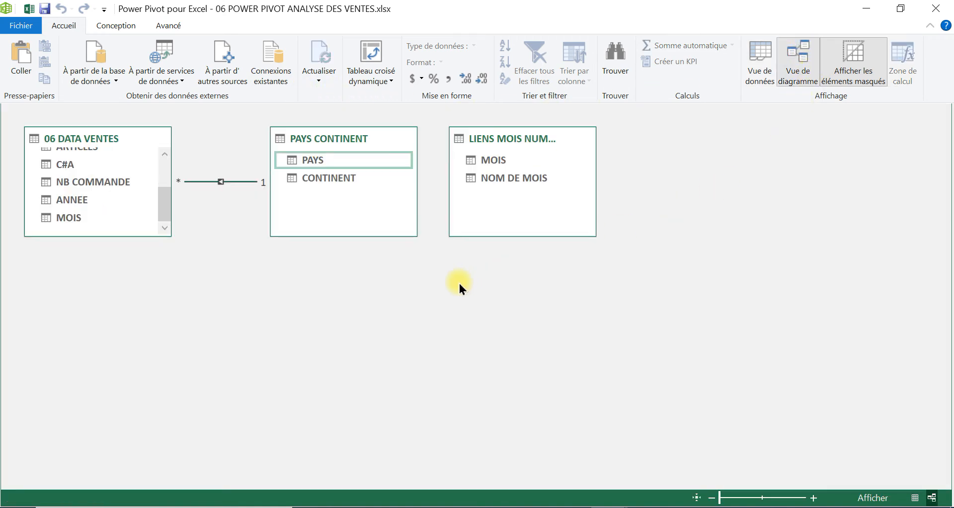
pyautogui.moveTo(166, 207)
pyautogui.mouseDown()
pyautogui.moveTo(175, 181)
pyautogui.moveTo(167, 225)
pyautogui.mouseUp()
pyautogui.moveTo(71, 217); pyautogui.dragTo(484, 157)
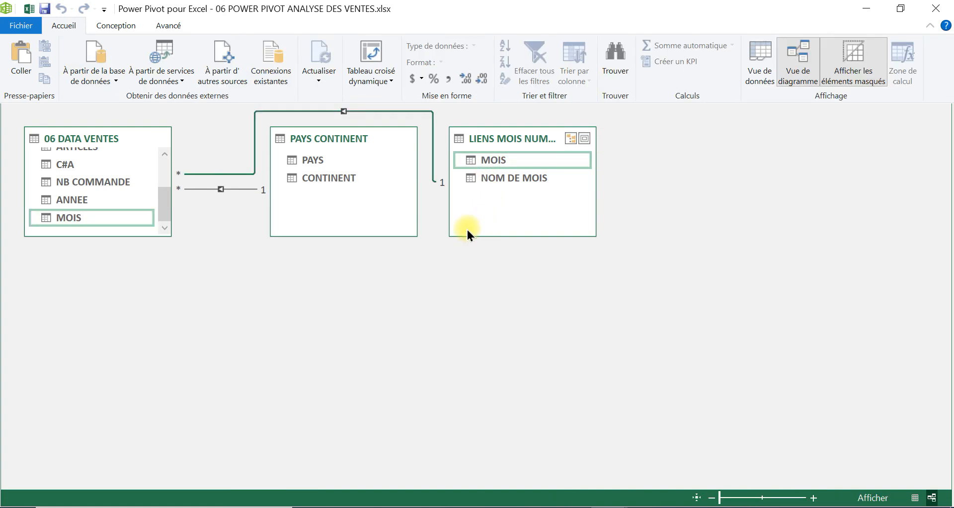
# - Return to the data view of 06 DATA VENTES, widen the C#A column and set its format to Devise
pyautogui.click(761, 62)
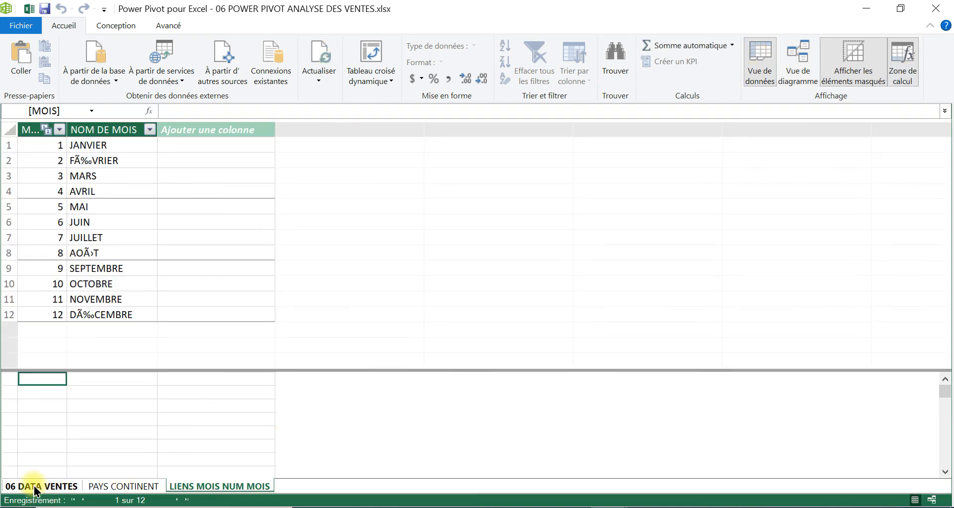
pyautogui.click(37, 490)
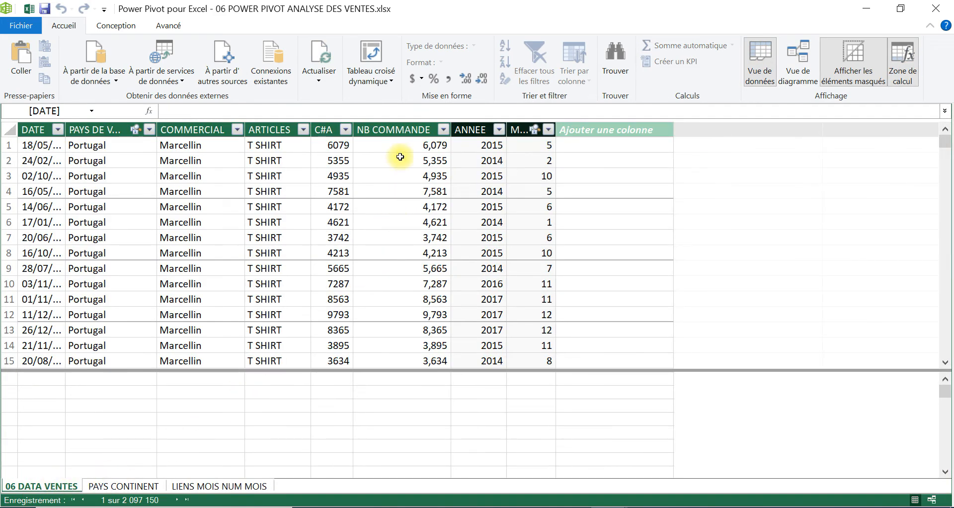
pyautogui.moveTo(354, 122); pyautogui.dragTo(404, 123)
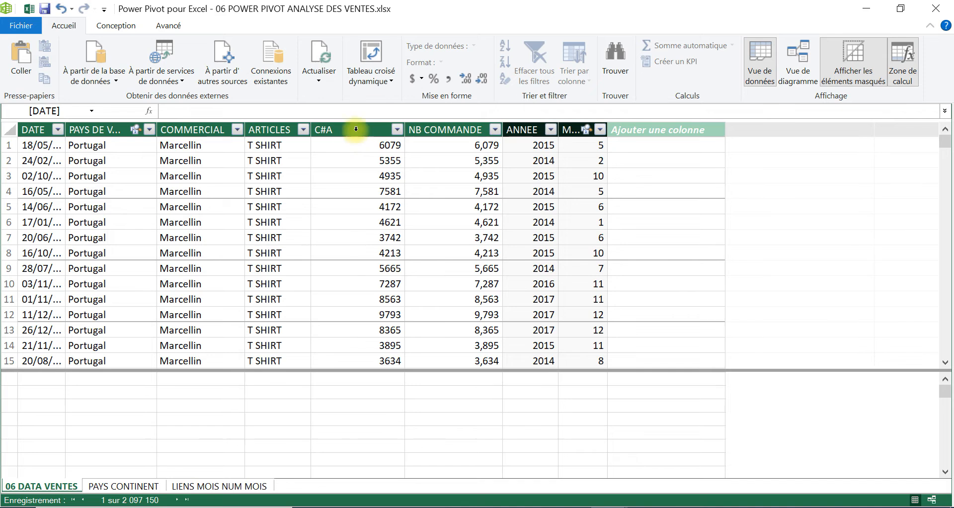
pyautogui.click(373, 125)
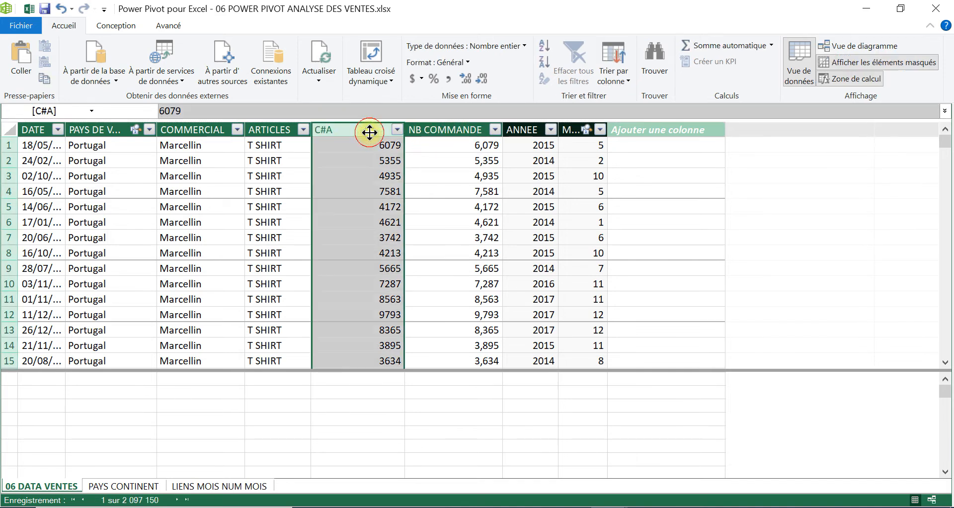
pyautogui.click(468, 62)
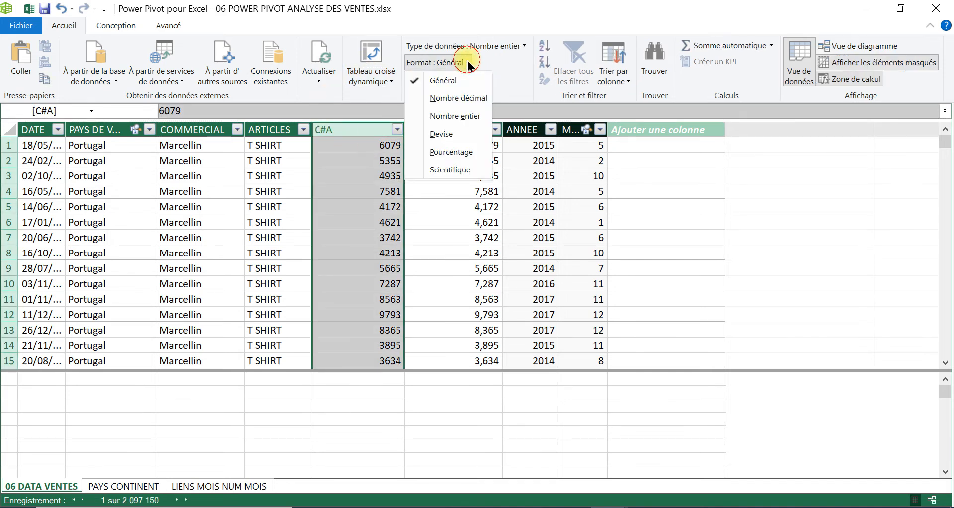
pyautogui.click(442, 134)
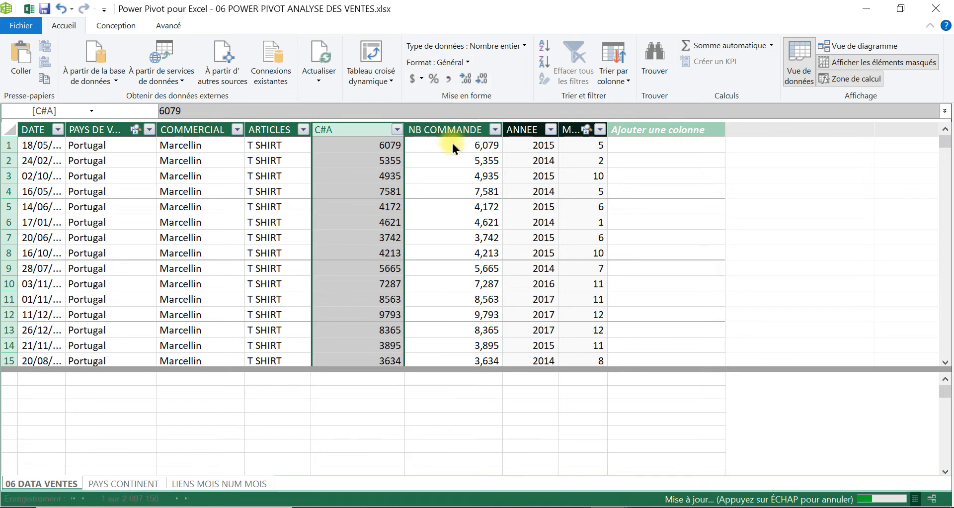
# - Set the NB COMMANDE column's format to Nombre entier and widen the DATE column to show full dates
pyautogui.click(470, 124)
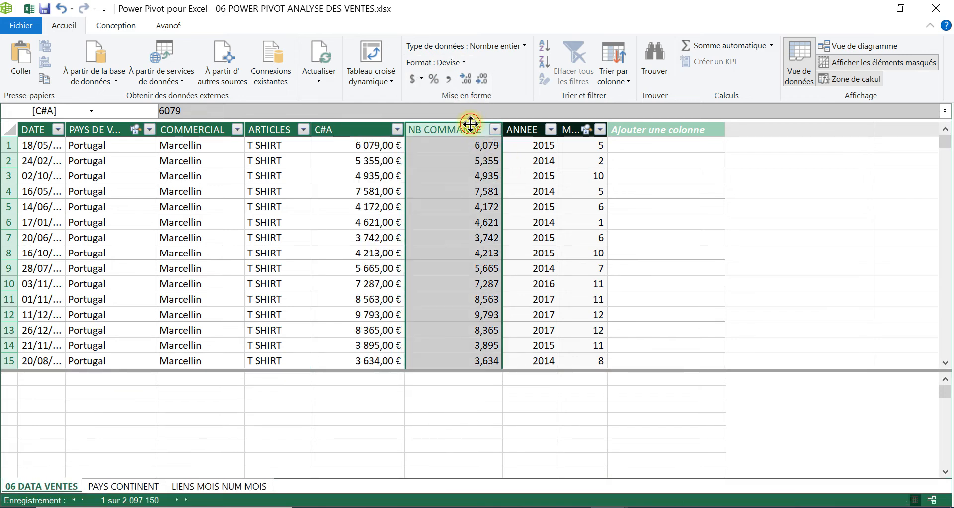
pyautogui.click(470, 65)
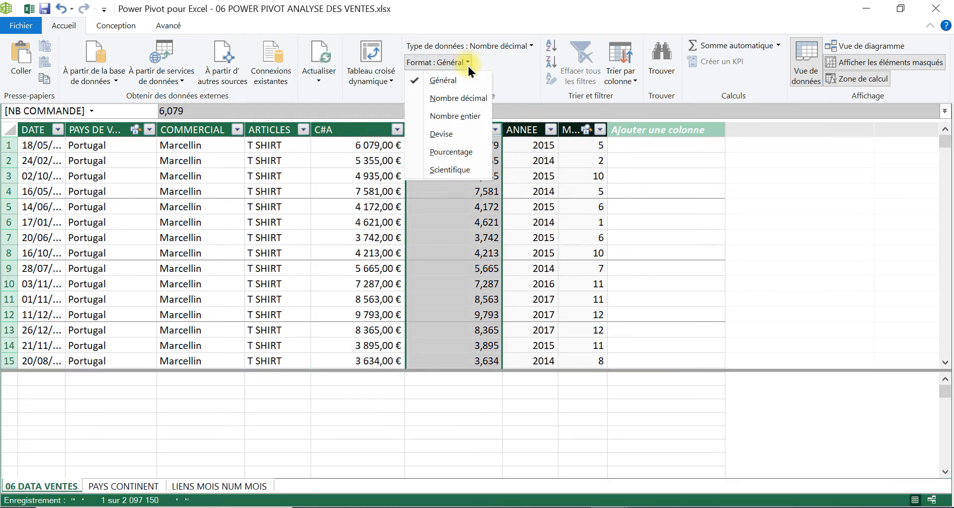
pyautogui.click(456, 117)
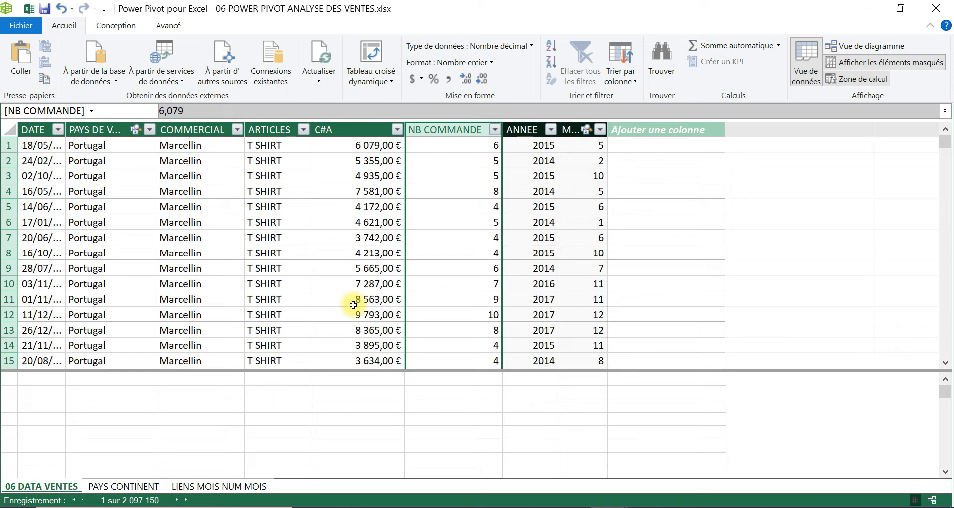
pyautogui.moveTo(66, 123); pyautogui.dragTo(126, 129)
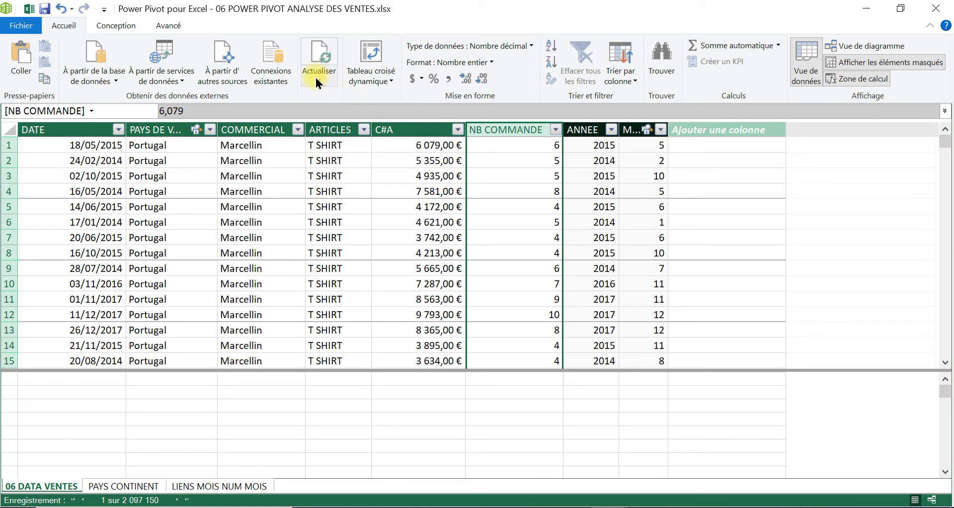
# - Create a pivot table from the data model on a new worksheet
pyautogui.click(388, 89)
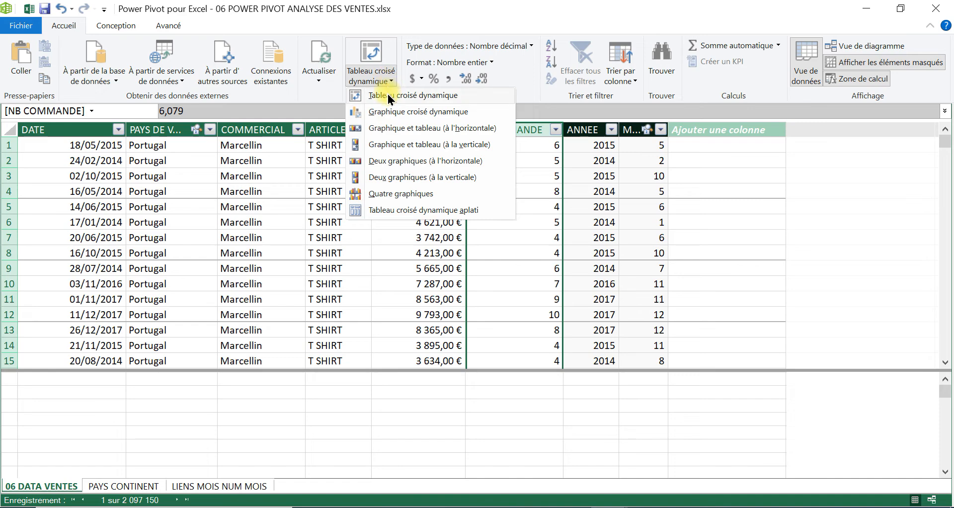
pyautogui.click(387, 94)
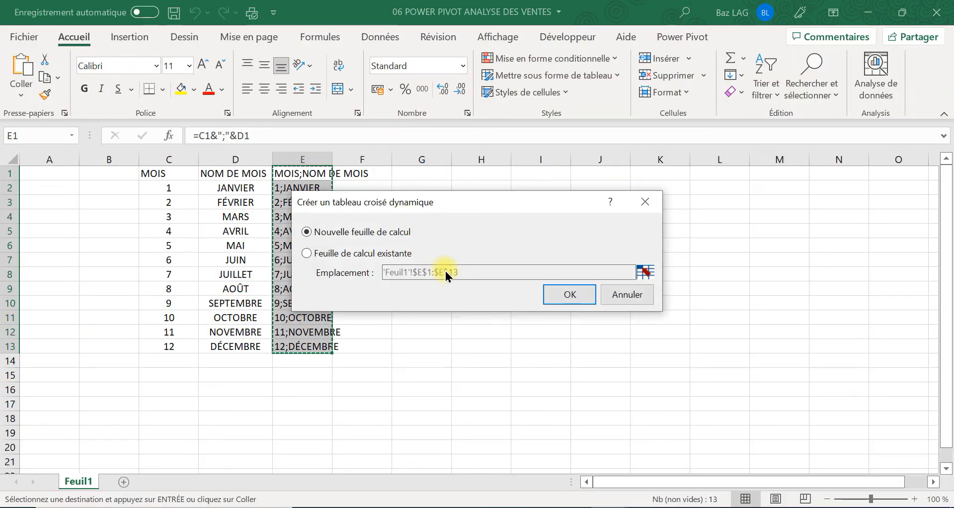
pyautogui.click(567, 294)
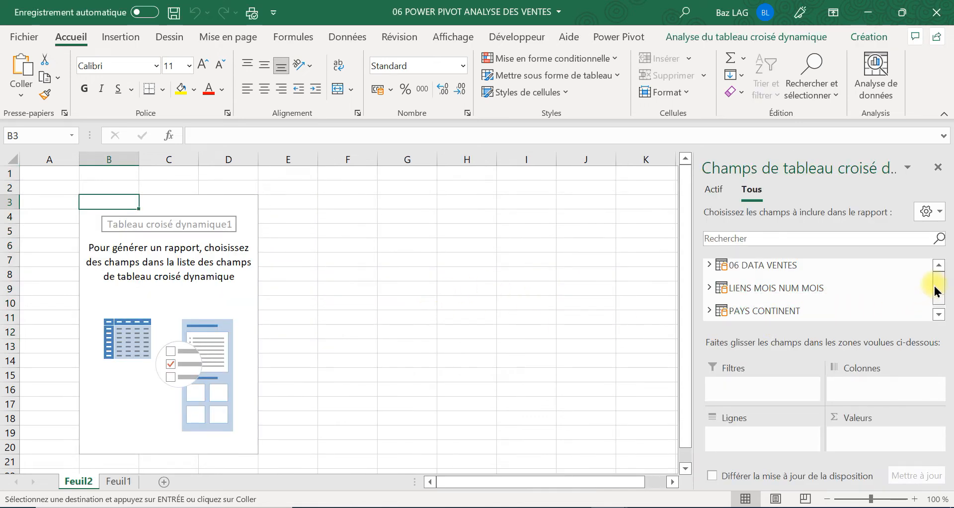
# - Add the COMMERCIAL field from 06 DATA VENTES to the pivot table's rows
pyautogui.moveTo(939, 279); pyautogui.dragTo(937, 294)
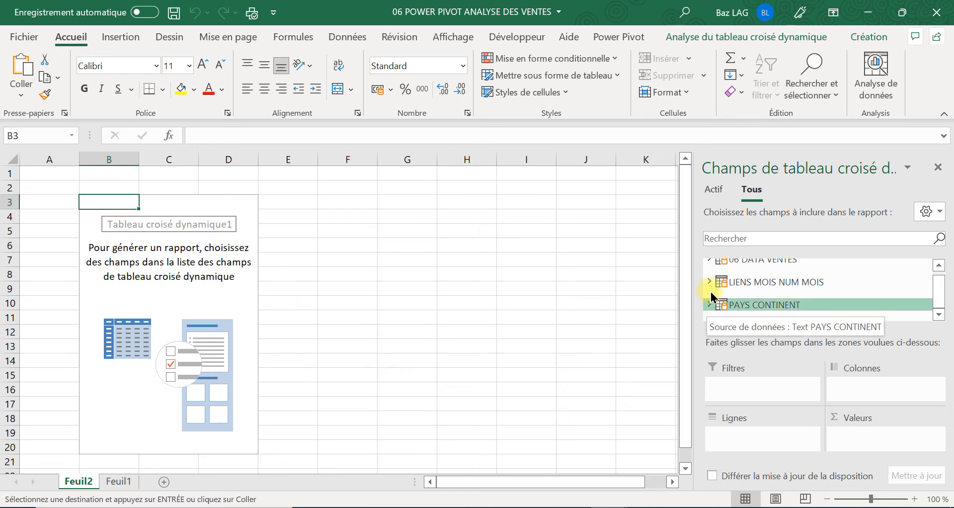
pyautogui.click(709, 261)
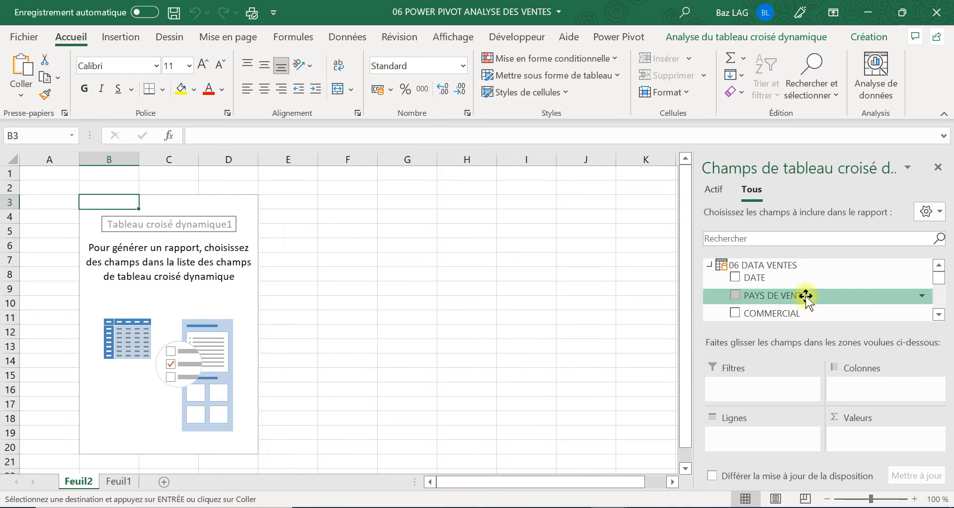
pyautogui.moveTo(752, 313); pyautogui.dragTo(761, 442)
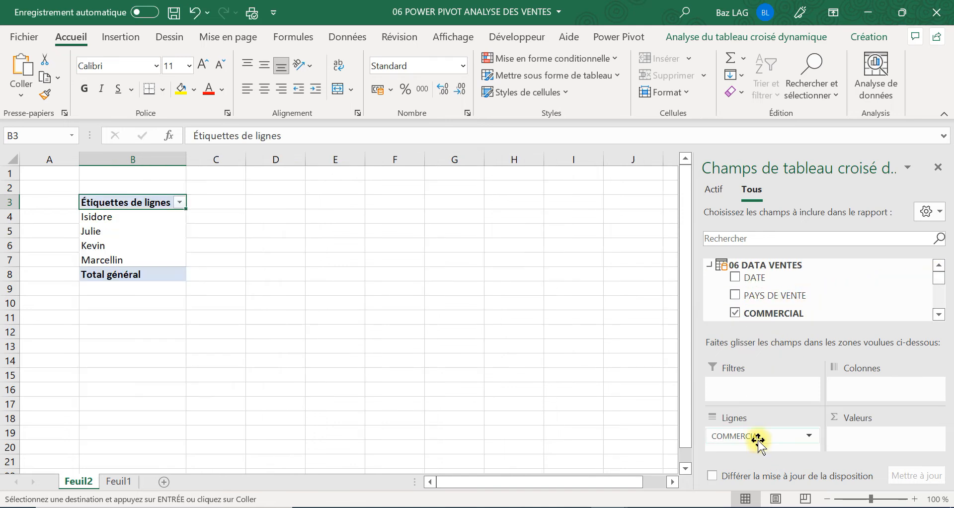
# - Add the NOM DE MOIS field from LIENS MOIS NUM MOIS to the pivot table's columns
pyautogui.click(940, 314)
pyautogui.click(940, 314)
pyautogui.click(940, 314)
pyautogui.click(940, 314)
pyautogui.click(940, 314)
pyautogui.scroll(3, 937, 280)
pyautogui.click(709, 265)
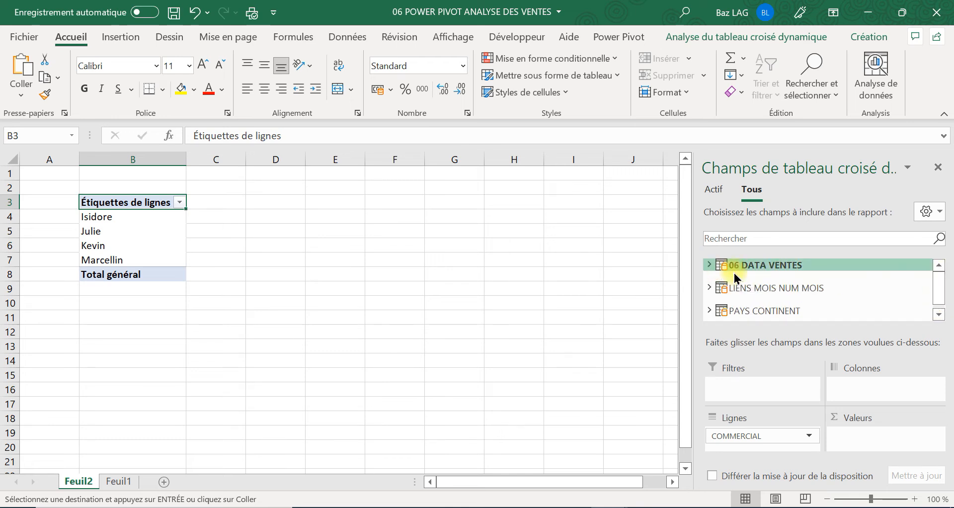
pyautogui.click(709, 290)
pyautogui.moveTo(784, 313); pyautogui.dragTo(861, 392)
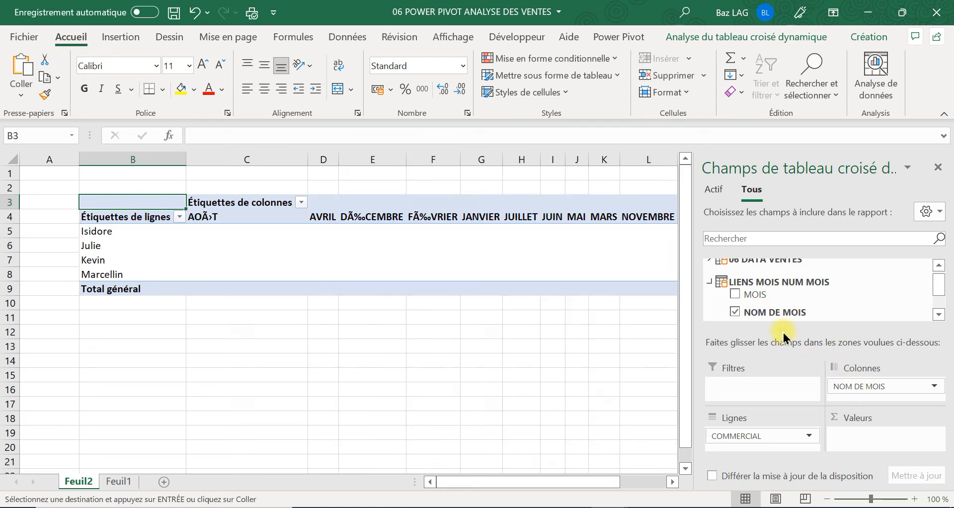
# - Remove the NOM DE MOIS field from the pivot table's columns
pyautogui.moveTo(938, 292); pyautogui.dragTo(939, 294)
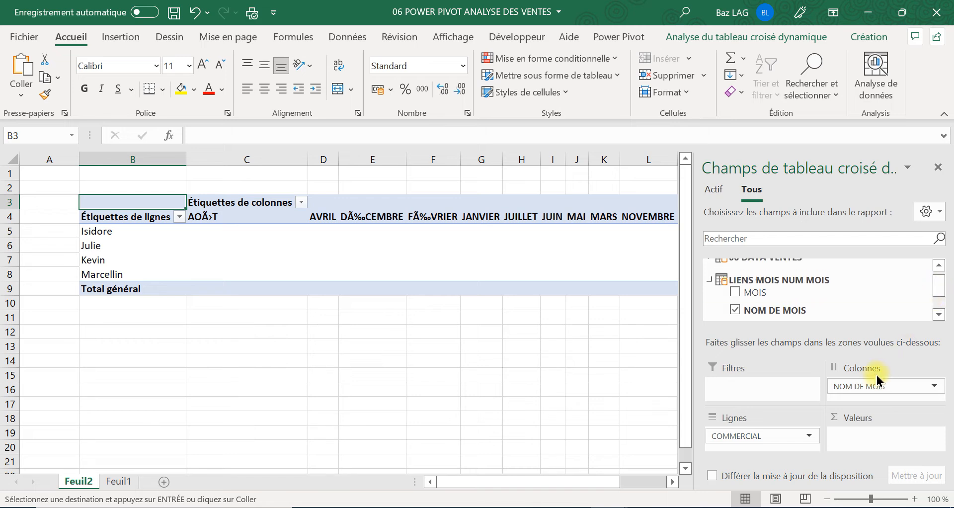
pyautogui.moveTo(890, 387); pyautogui.dragTo(882, 320)
# - Add the ANNEE field from 06 DATA VENTES to the pivot table's columns
pyautogui.moveTo(939, 287); pyautogui.dragTo(939, 274)
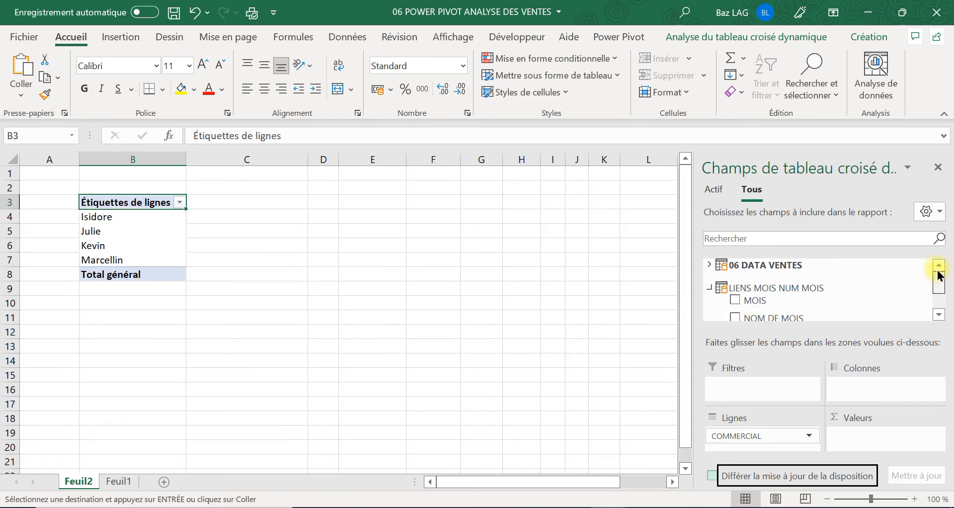
pyautogui.click(709, 265)
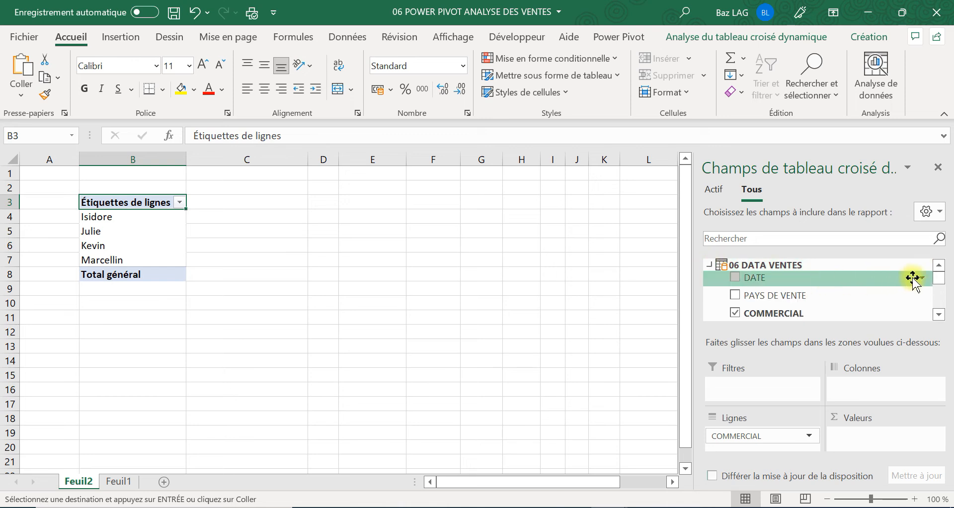
pyautogui.moveTo(936, 279); pyautogui.dragTo(936, 298)
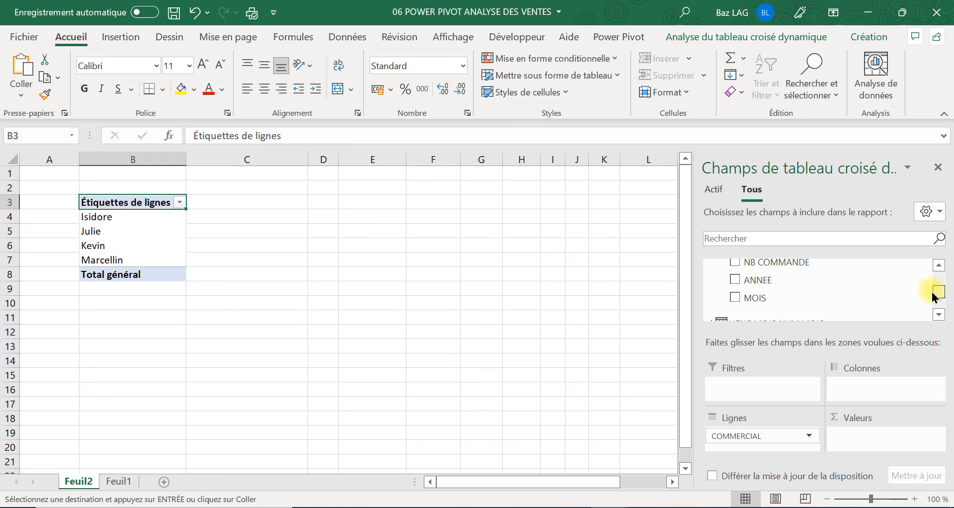
pyautogui.moveTo(745, 279); pyautogui.dragTo(841, 385)
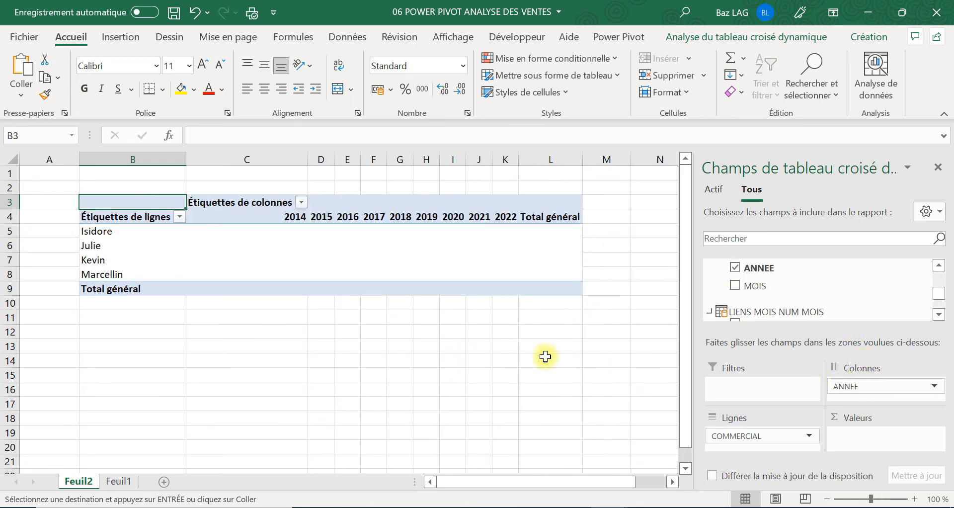
# - Add the C#A field from 06 DATA VENTES to the pivot table's values as a sum
pyautogui.moveTo(936, 294); pyautogui.dragTo(938, 265)
pyautogui.moveTo(753, 267); pyautogui.dragTo(870, 448)
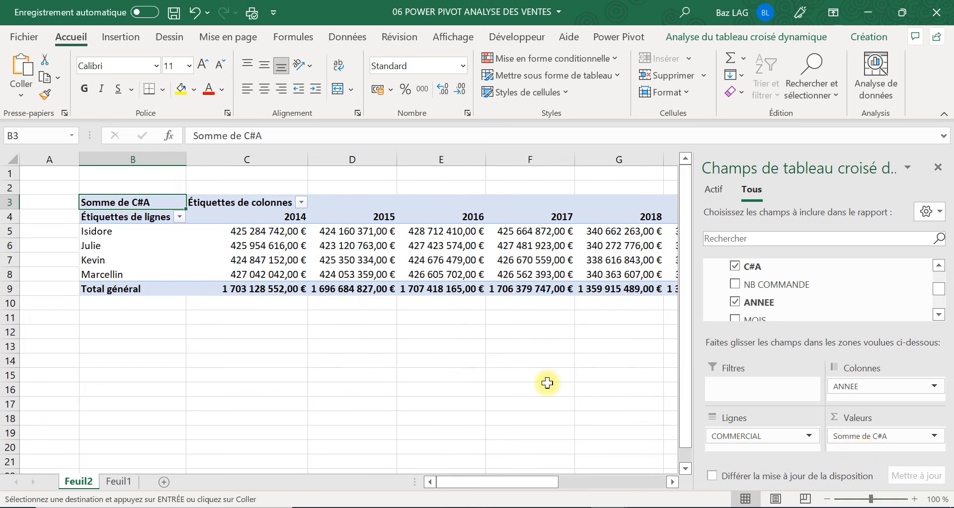
pyautogui.click(417, 379)
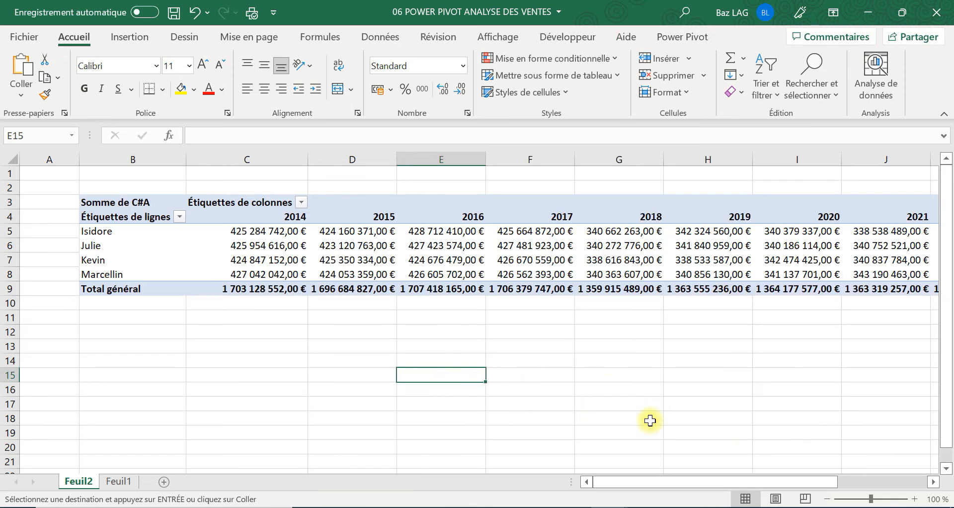
pyautogui.moveTo(717, 486); pyautogui.dragTo(727, 486)
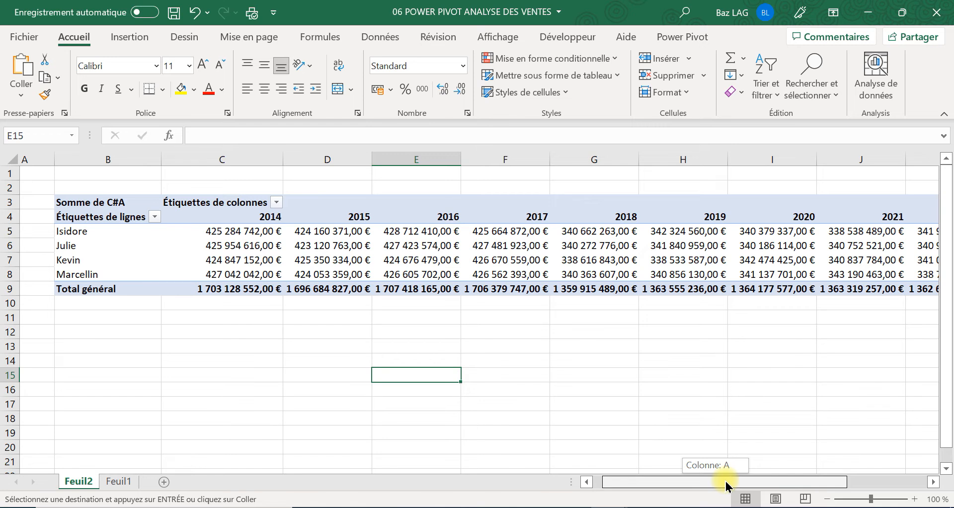
pyautogui.moveTo(727, 486); pyautogui.dragTo(703, 493)
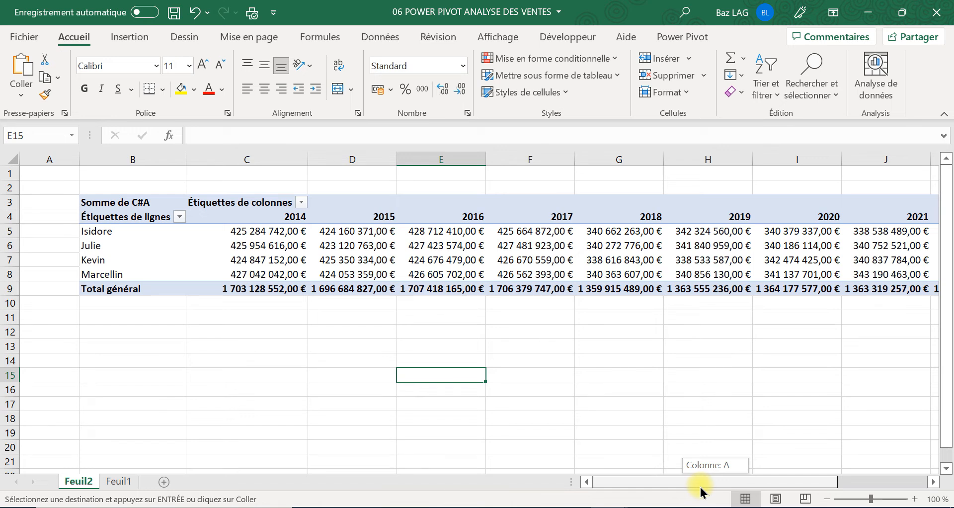
pyautogui.moveTo(743, 494); pyautogui.dragTo(763, 492)
pyautogui.moveTo(804, 494); pyautogui.dragTo(633, 493)
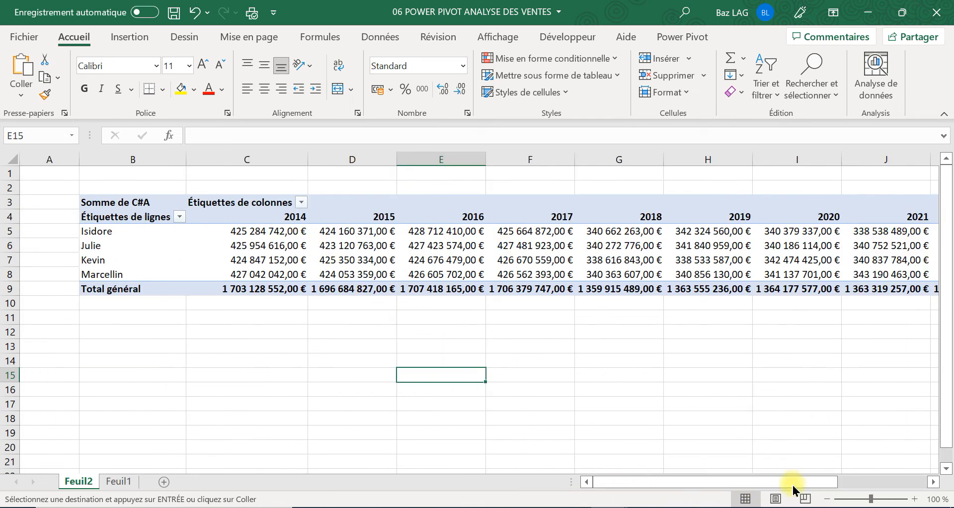
pyautogui.moveTo(774, 487); pyautogui.dragTo(718, 488)
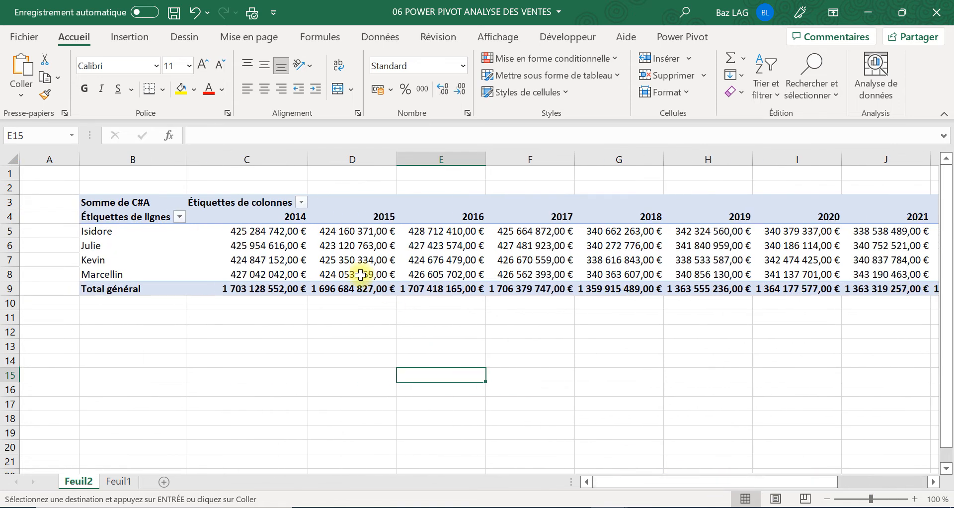
# - Add the NOM DE MOIS field from LIENS MOIS NUM MOIS beneath ANNEE in the pivot table's columns
pyautogui.click(346, 259)
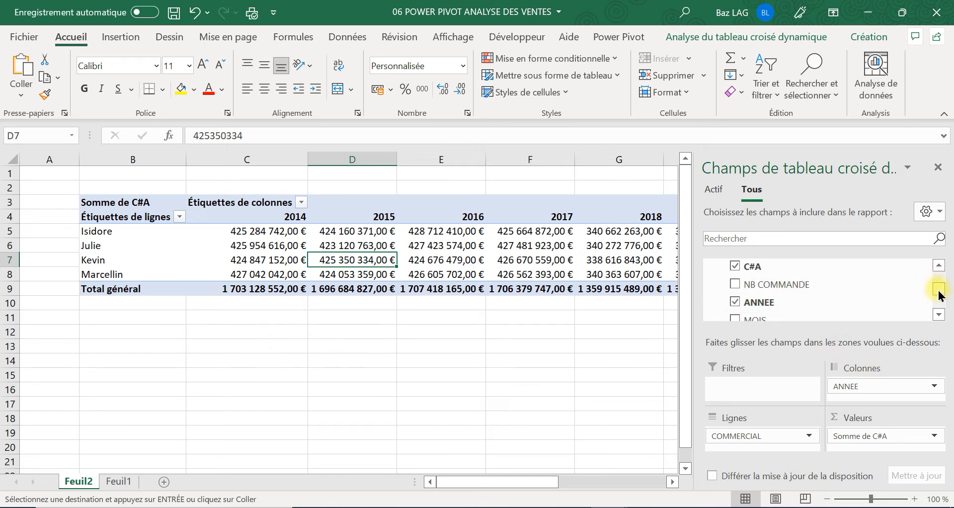
pyautogui.scroll(2, 940, 277)
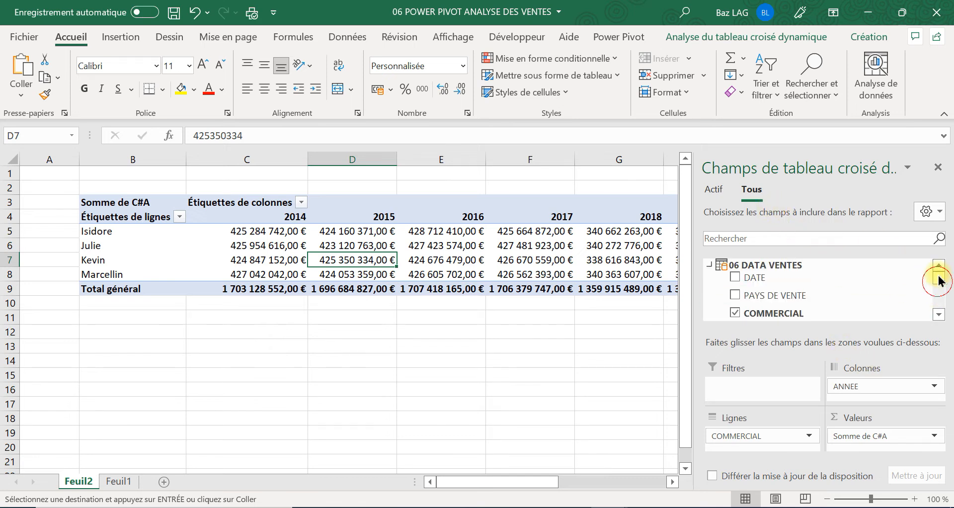
pyautogui.moveTo(939, 280); pyautogui.dragTo(943, 306)
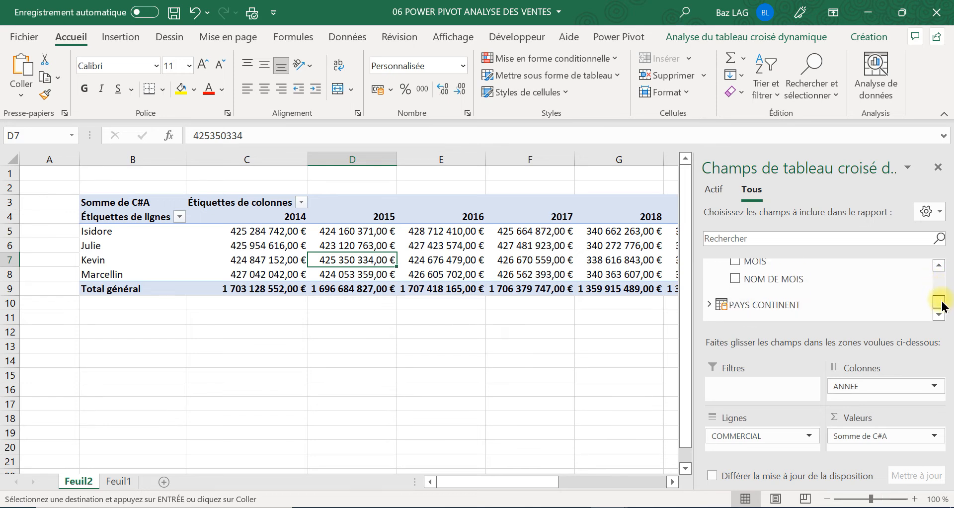
pyautogui.moveTo(941, 301); pyautogui.dragTo(943, 277)
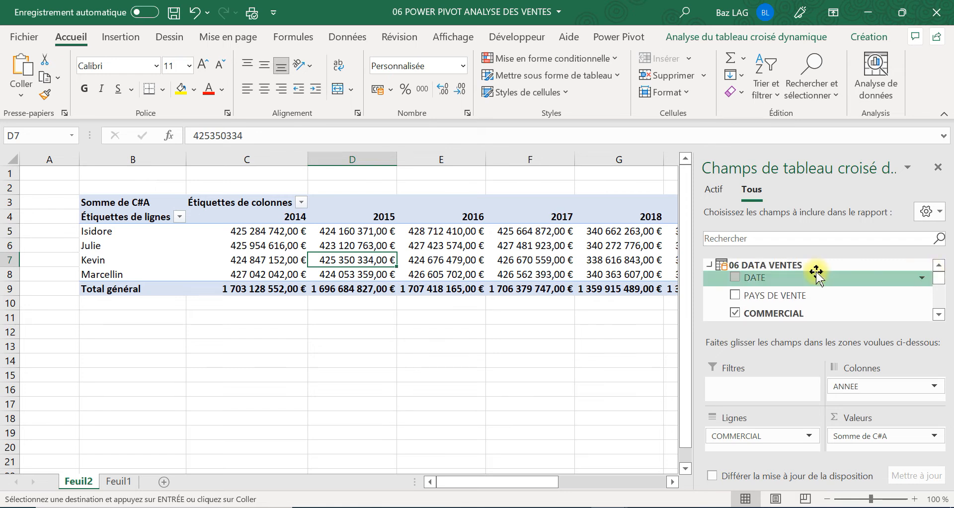
pyautogui.click(708, 265)
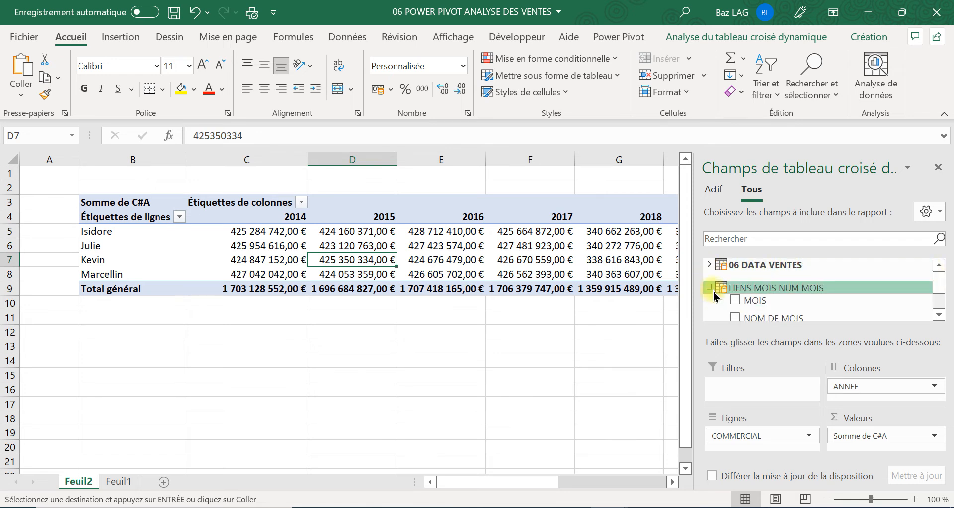
pyautogui.moveTo(768, 317); pyautogui.dragTo(871, 394)
pyautogui.click(320, 388)
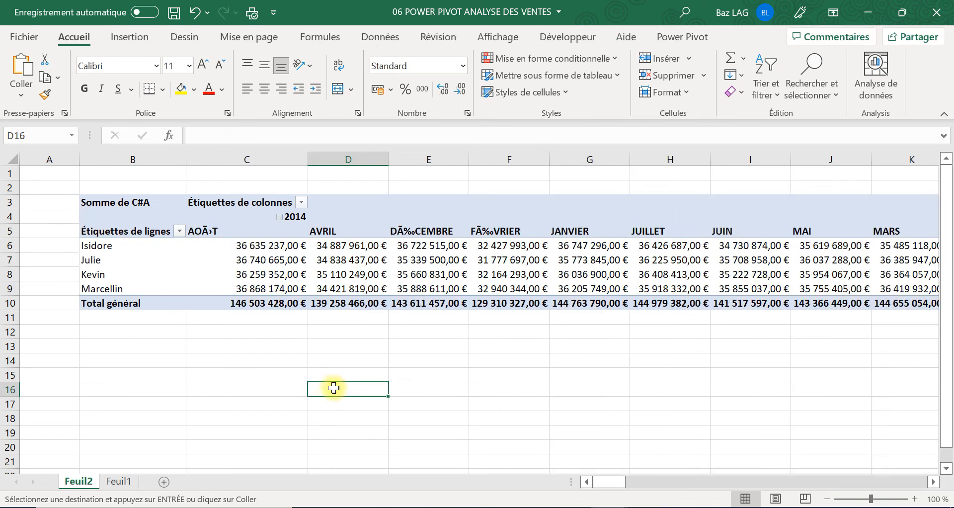
# - Check the December and February column headers in the pivot table and save the workbook
pyautogui.click(422, 232)
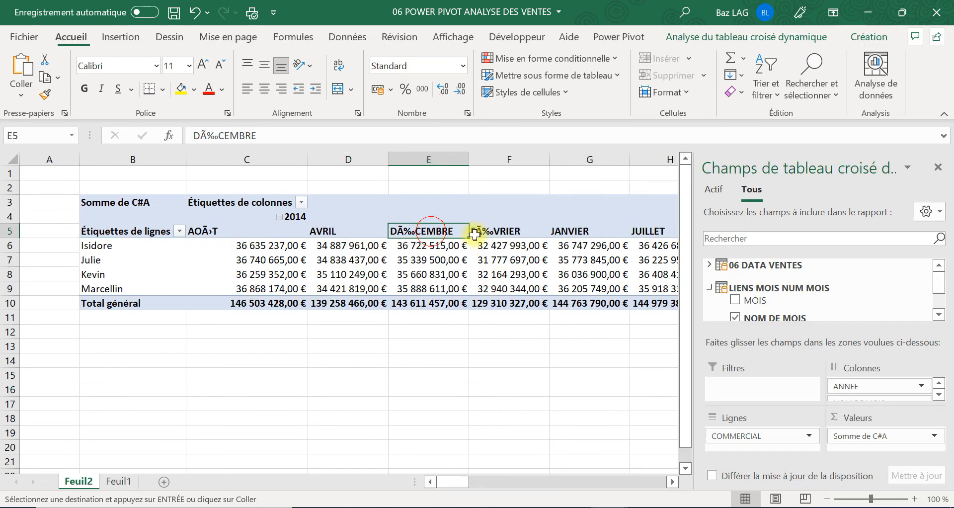
pyautogui.click(518, 230)
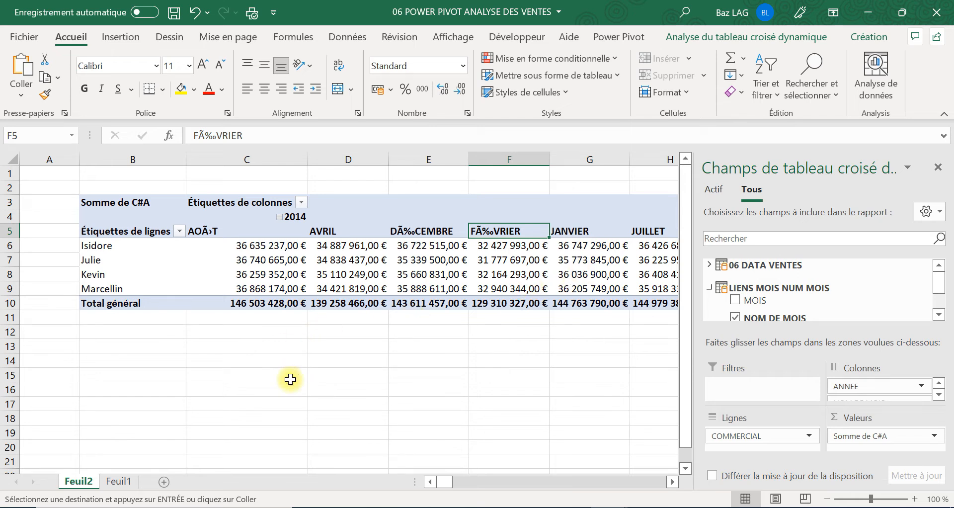
pyautogui.click(176, 14)
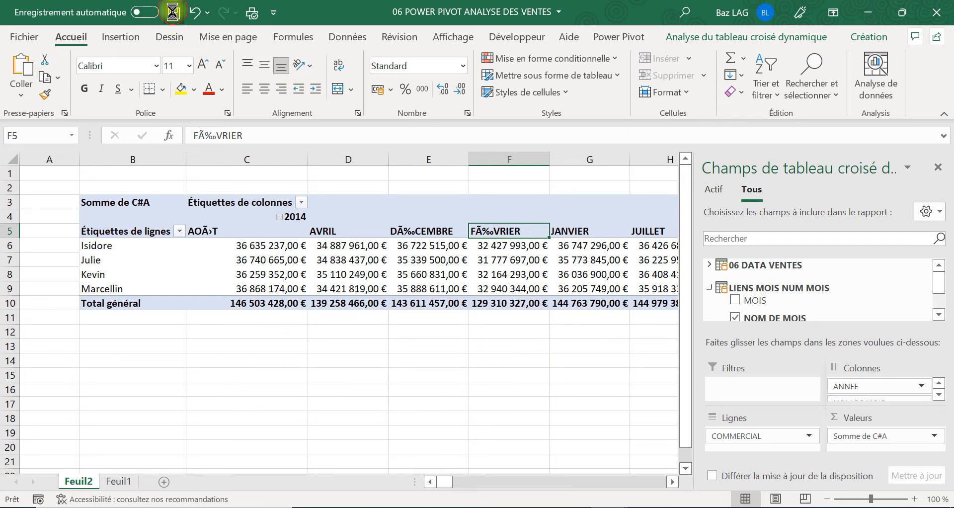
# - Switch to the Power Pivot window and check the February month name in the LIENS MOIS NUM MOIS table
pyautogui.click(878, 20)
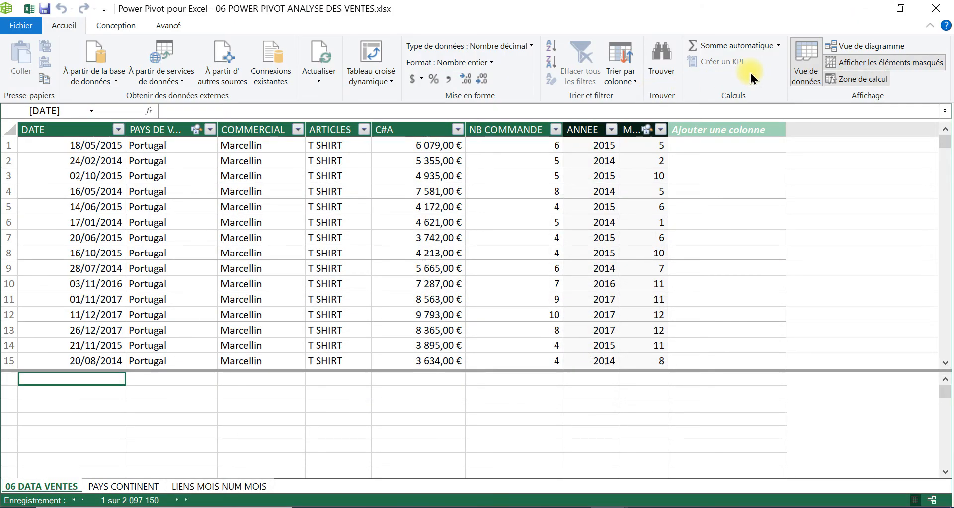
pyautogui.click(134, 487)
pyautogui.click(226, 488)
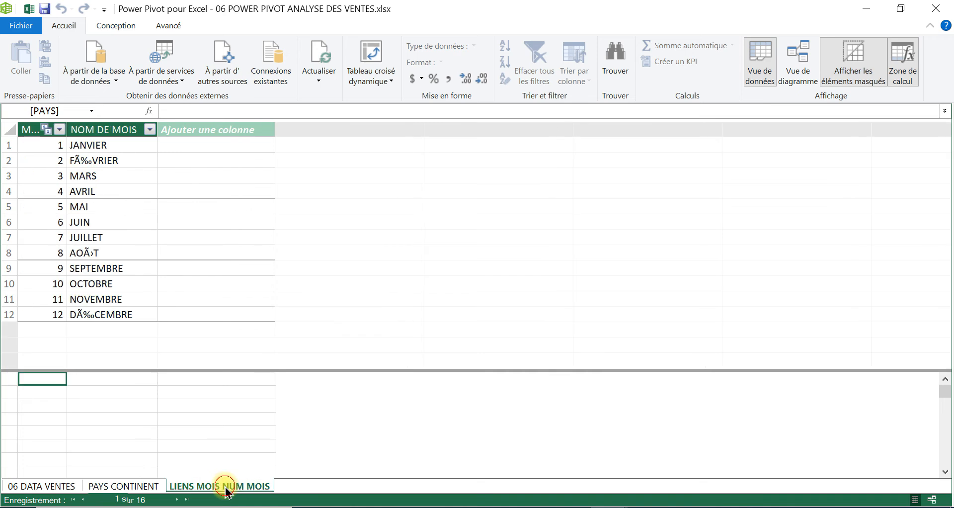
pyautogui.click(109, 160)
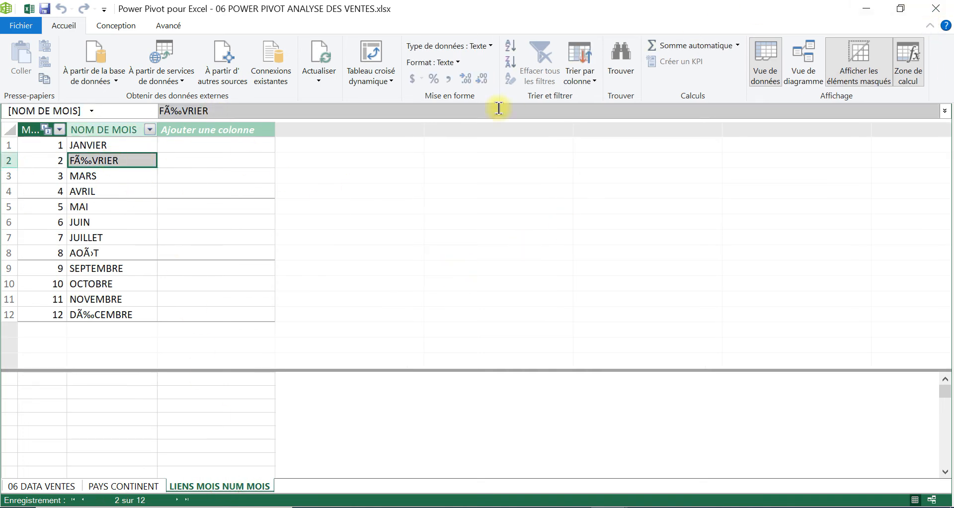
# - Switch to File Explorer and open the LIENS MOIS NUM MOIS text file in Notepad
pyautogui.click(946, 10)
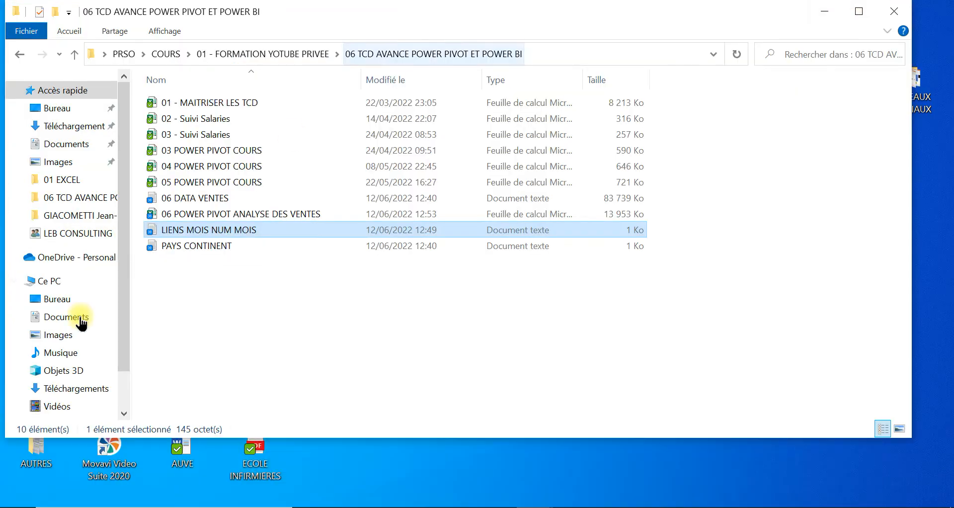
pyautogui.click(211, 316)
pyautogui.click(212, 232)
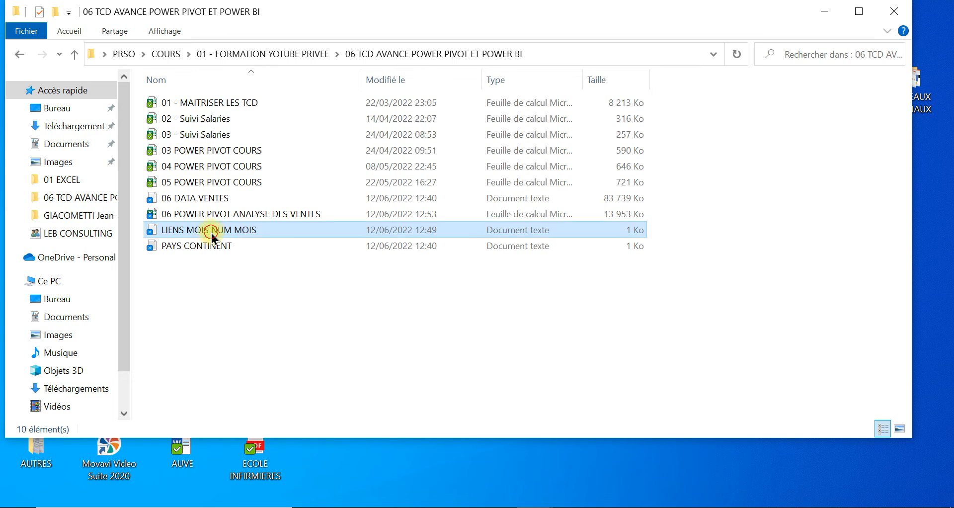
pyautogui.doubleClick(212, 231)
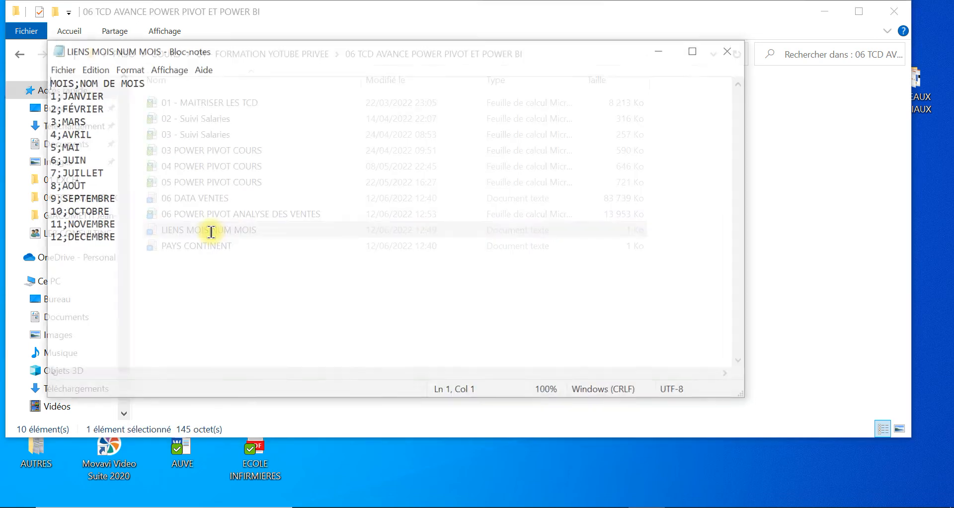
# - Replace the accented É in the February line with a plain capital E so it reads FEVRIER
pyautogui.click(72, 108)
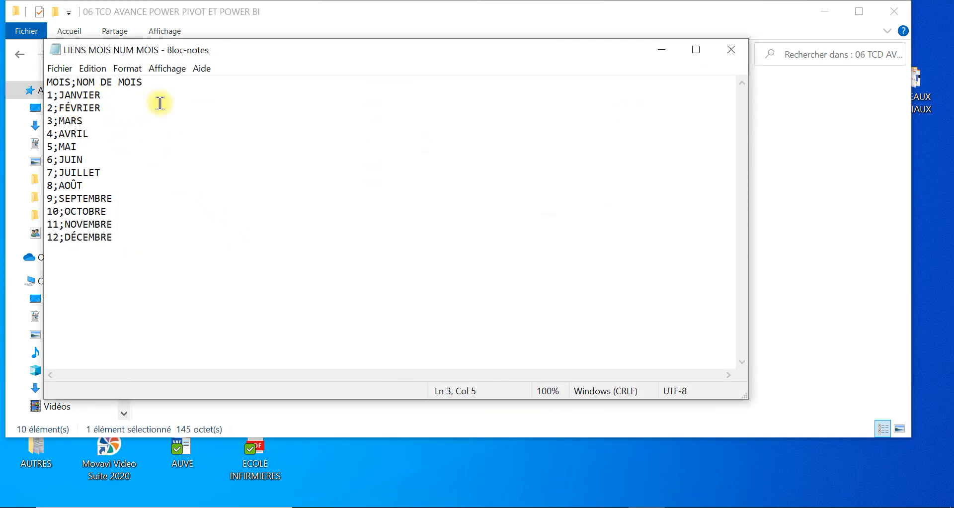
pyautogui.press('BackSpace')
pyautogui.press('capslock')
pyautogui.write('e')
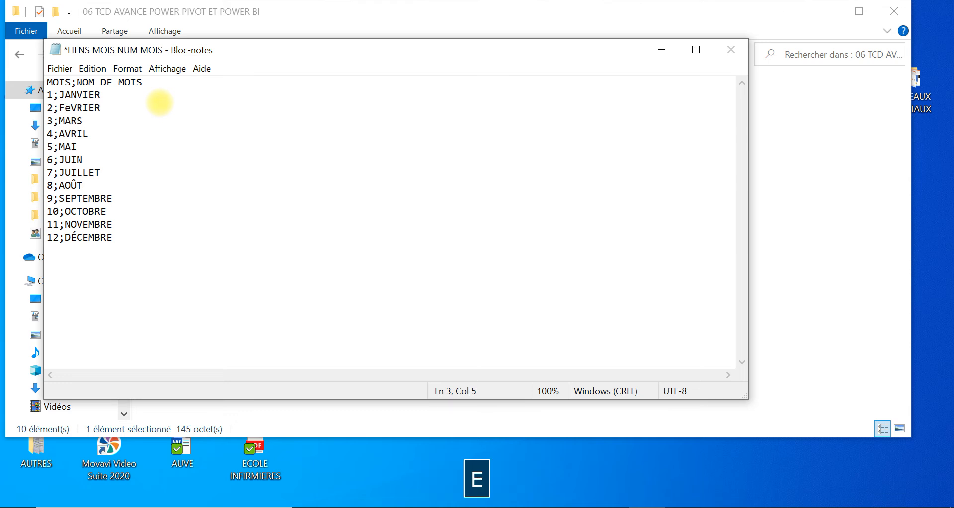
pyautogui.press('BackSpace')
pyautogui.press('capslock')
pyautogui.write('E')
# - Replace the accented Û in the August line with a plain capital U so it reads AOUT
pyautogui.click(82, 189)
pyautogui.press('Left')
pyautogui.press('BackSpace')
pyautogui.press('capslock')
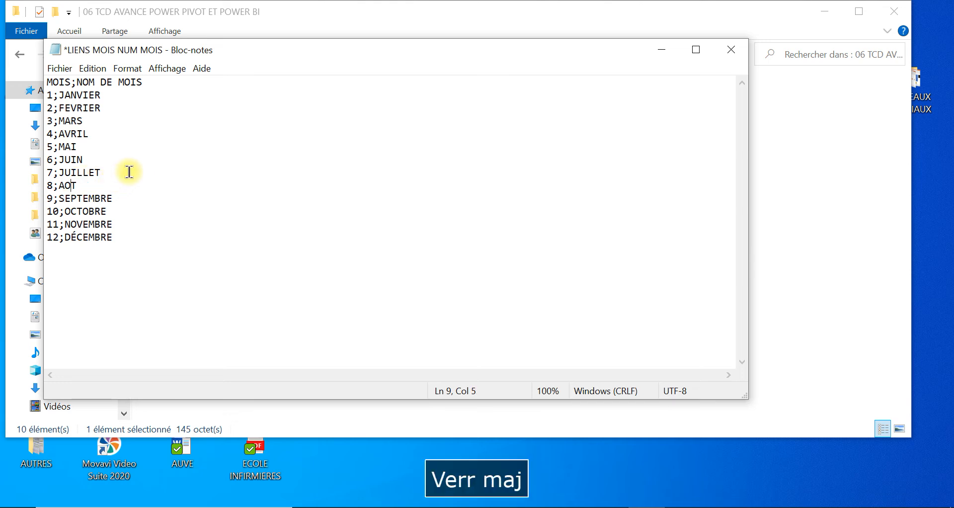
pyautogui.write('u')
pyautogui.press('BackSpace')
pyautogui.press('capslock')
pyautogui.write('U')
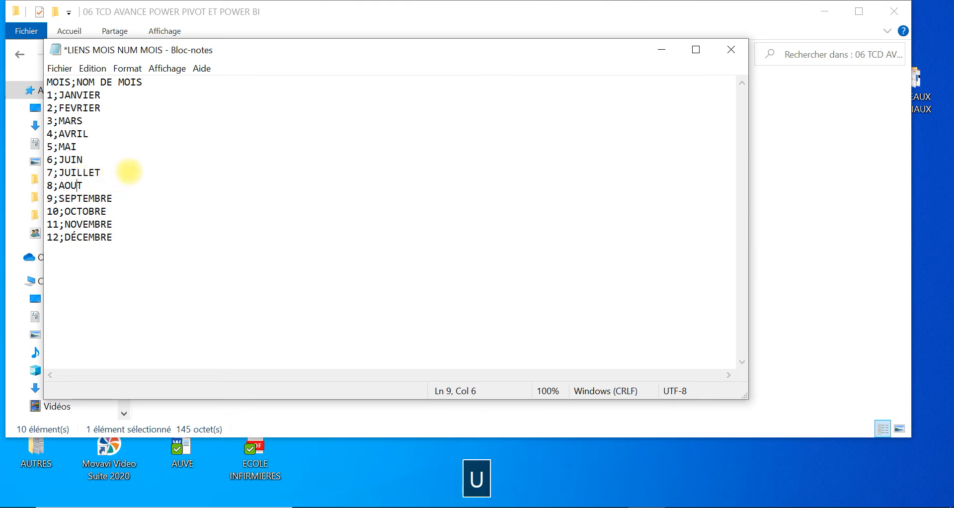
# - Replace the accented É in the December line with a plain capital E so it reads DECEMBRE
pyautogui.click(76, 240)
pyautogui.press('BackSpace')
pyautogui.press('capslock')
pyautogui.write('e')
pyautogui.press('BackSpace')
pyautogui.press('capslock')
pyautogui.write('E')
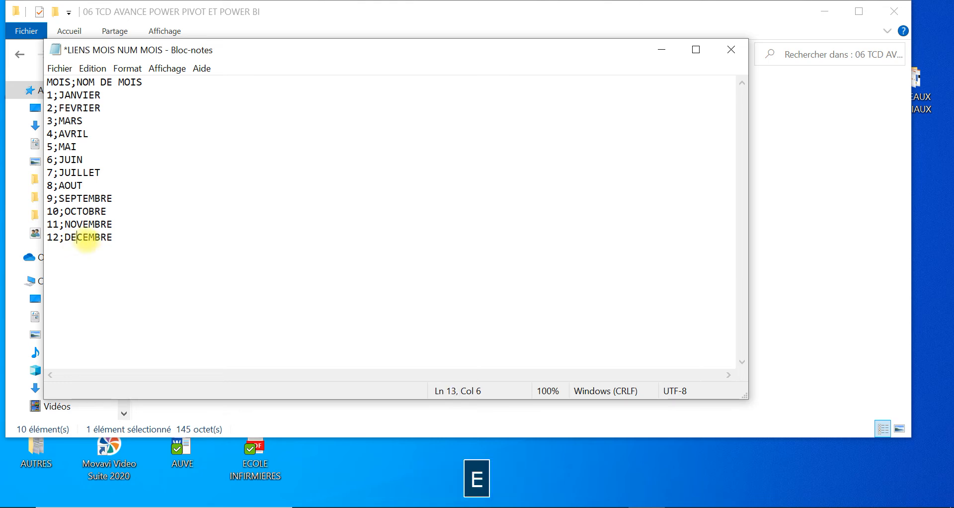
pyautogui.click(140, 295)
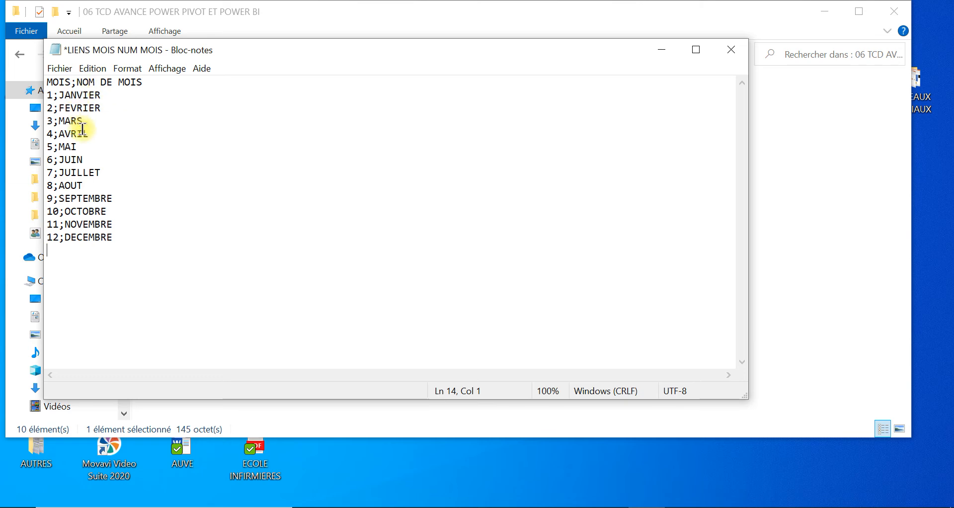
# - Save the LIENS MOIS NUM MOIS text file and close it
pyautogui.click(59, 69)
pyautogui.click(92, 129)
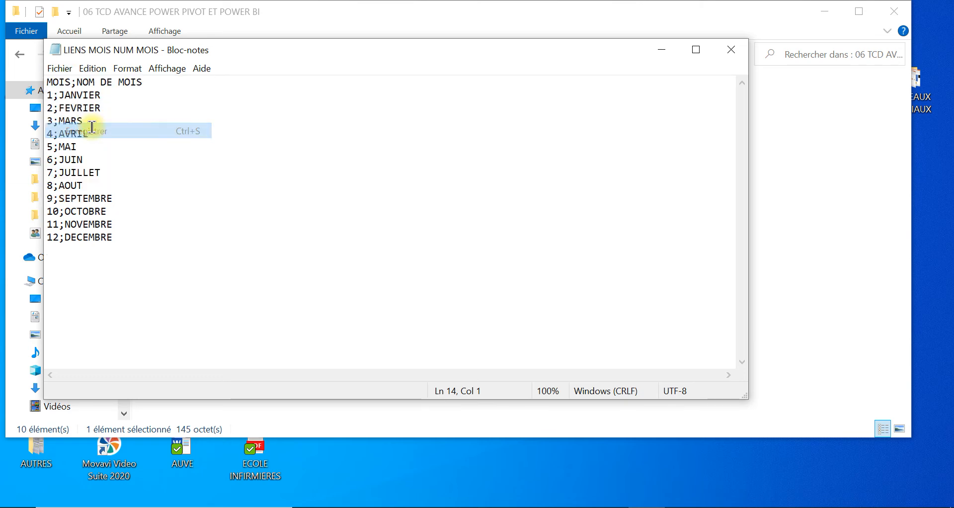
pyautogui.click(732, 50)
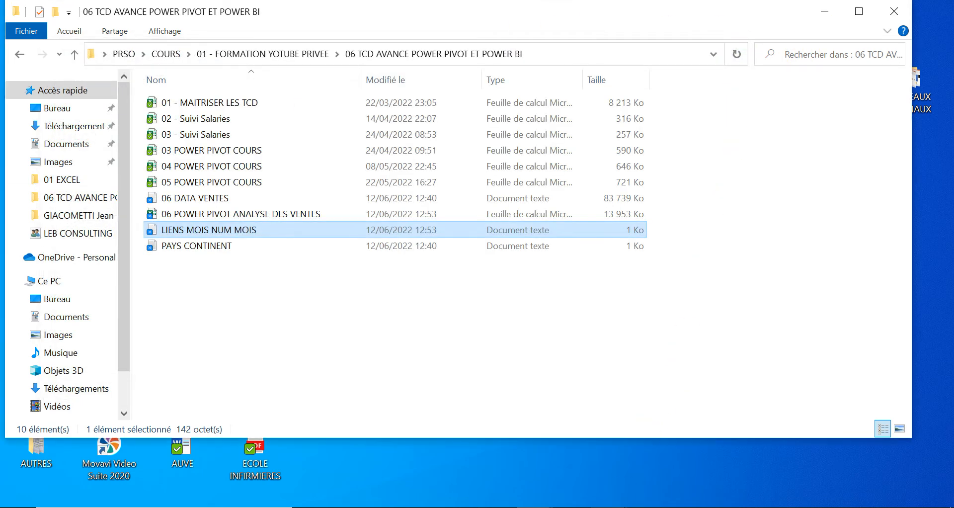
# - Switch back to the Power Pivot window and refresh all tables of the data model from their source files
pyautogui.moveTo(612, 506)
pyautogui.click(622, 453)
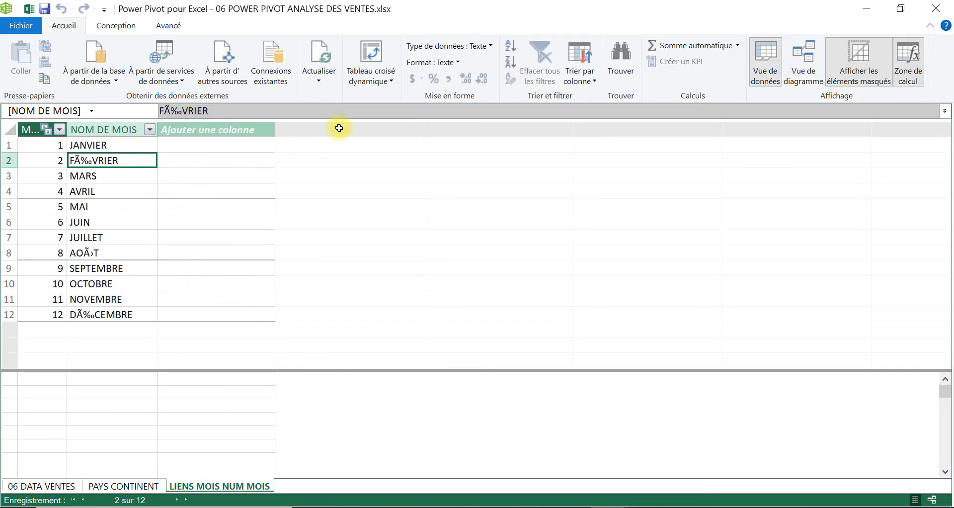
pyautogui.click(308, 81)
pyautogui.click(330, 111)
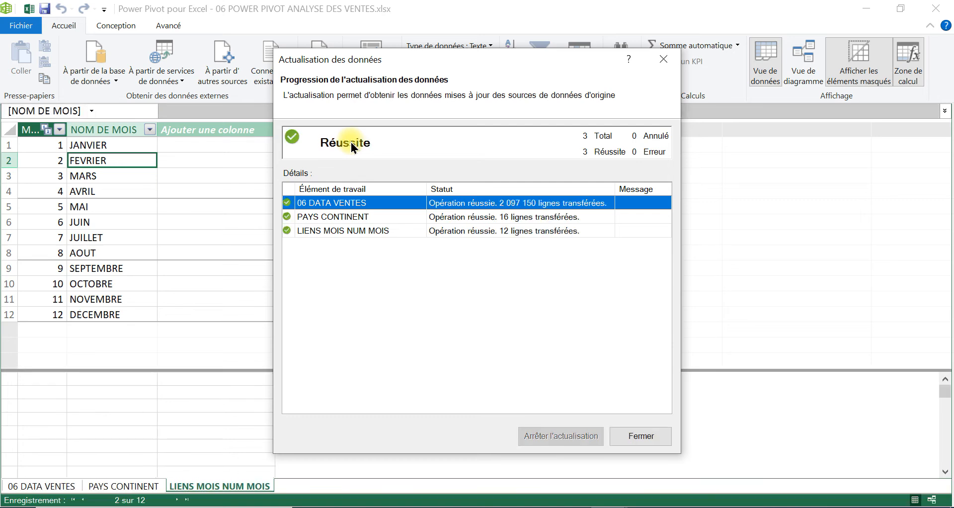
# - Close the refresh report, switch back to the Excel workbook and remove the ANNEE field from the pivot table's columns
pyautogui.click(646, 440)
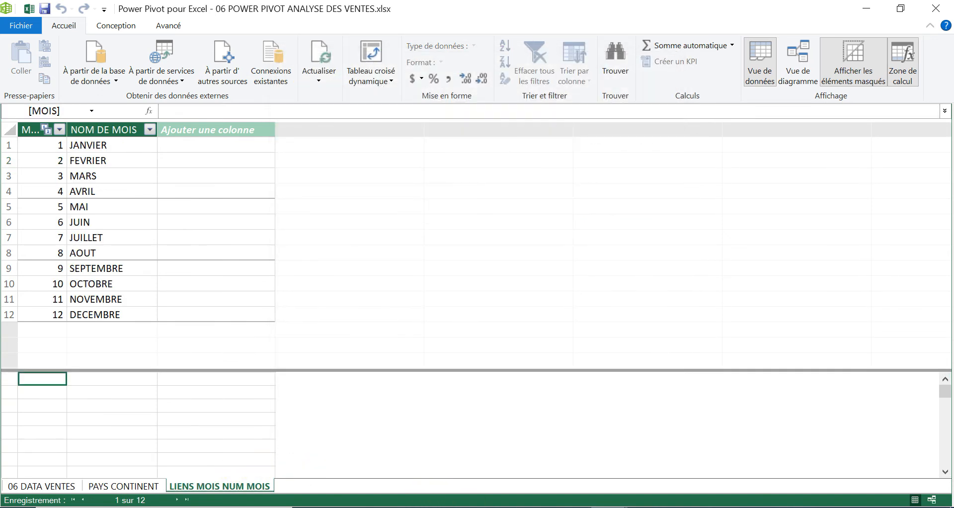
pyautogui.click(522, 456)
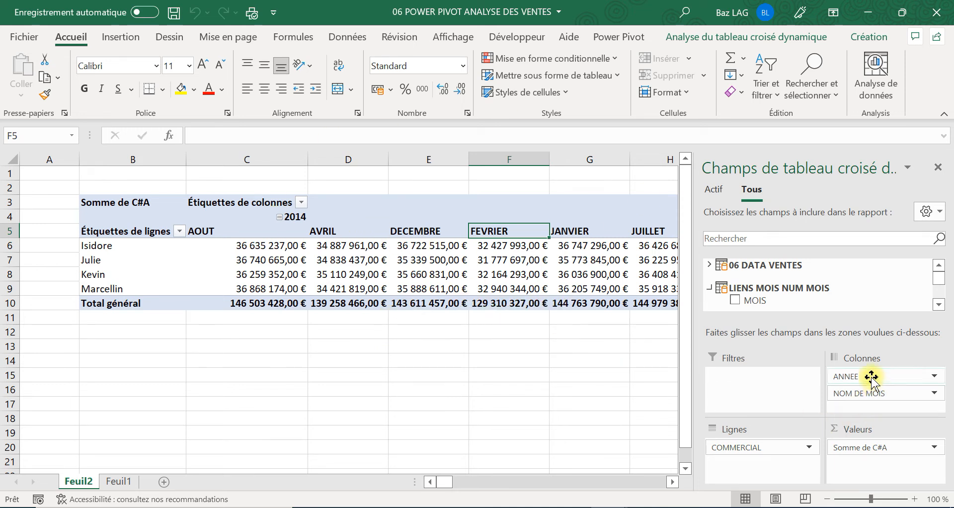
pyautogui.moveTo(868, 376); pyautogui.dragTo(761, 264)
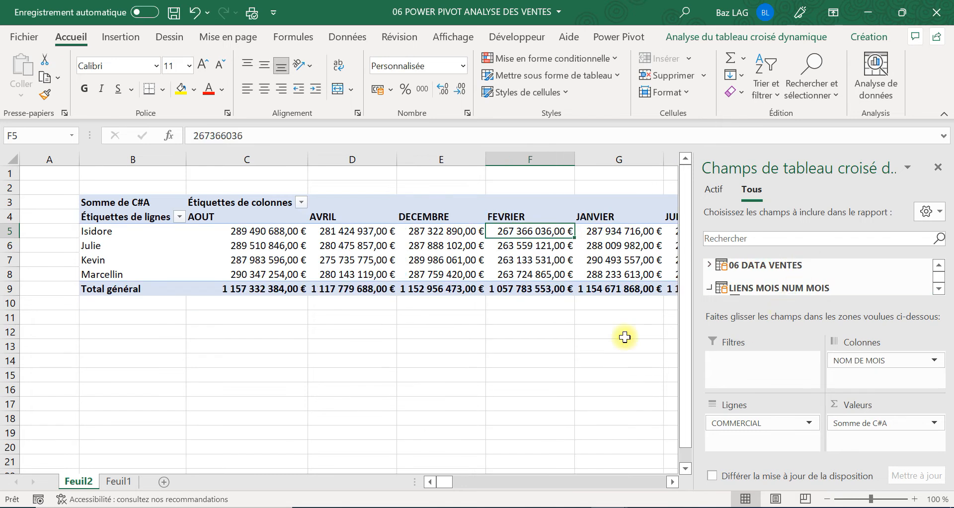
pyautogui.click(460, 347)
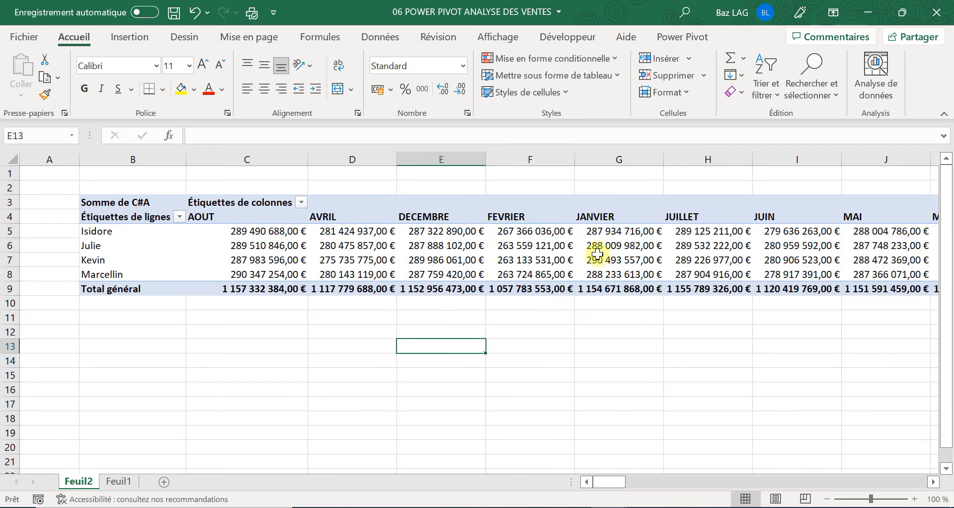
pyautogui.click(628, 217)
pyautogui.moveTo(623, 224); pyautogui.dragTo(190, 220)
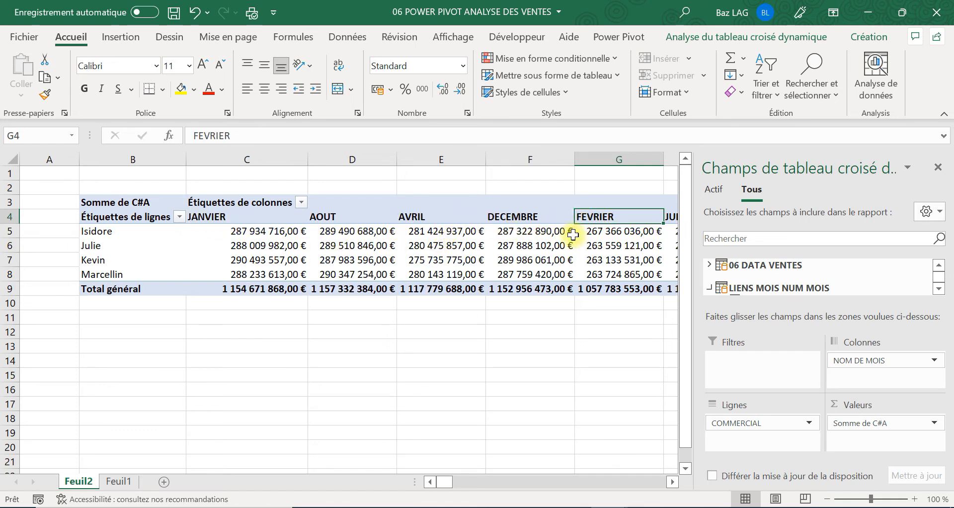
pyautogui.hotkey('ctrl', 'z')
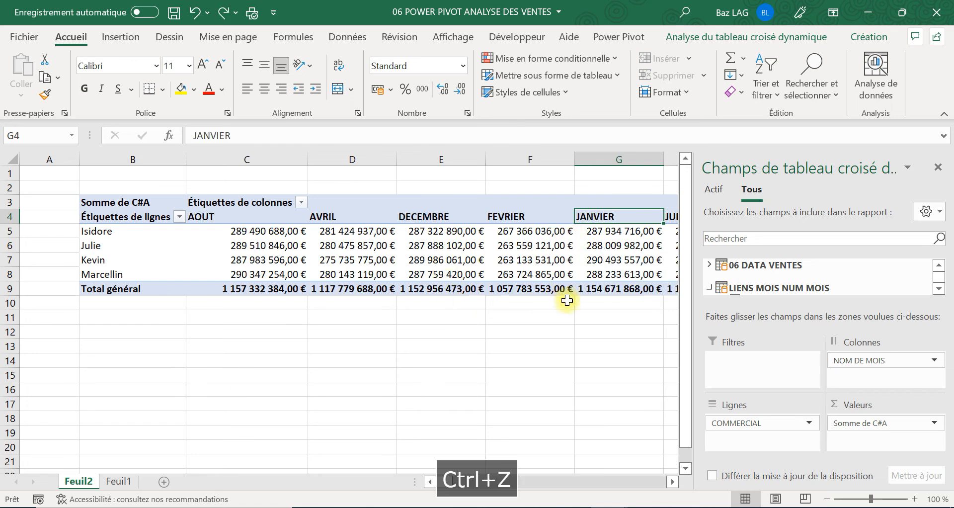
pyautogui.click(433, 218)
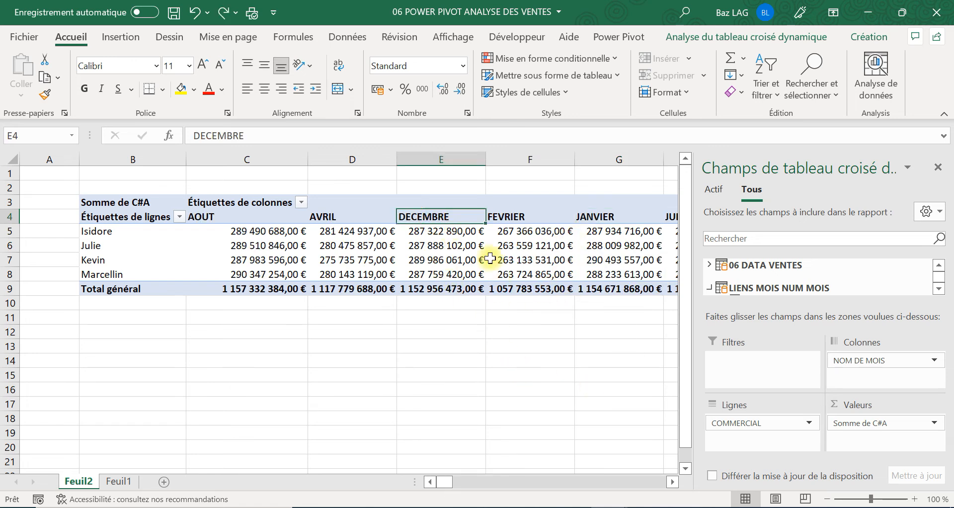
pyautogui.click(671, 484)
pyautogui.click(671, 484)
pyautogui.click(671, 484)
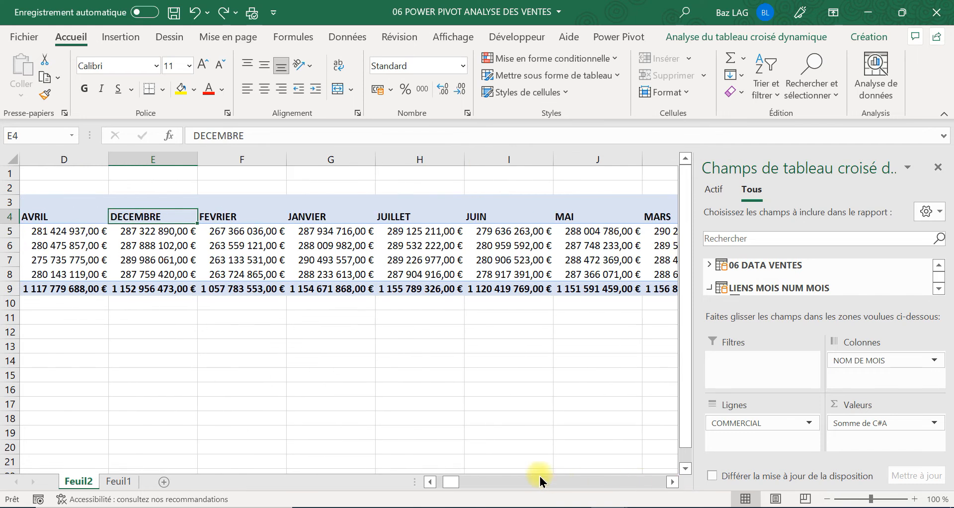
pyautogui.moveTo(459, 488); pyautogui.dragTo(430, 481)
pyautogui.click(517, 210)
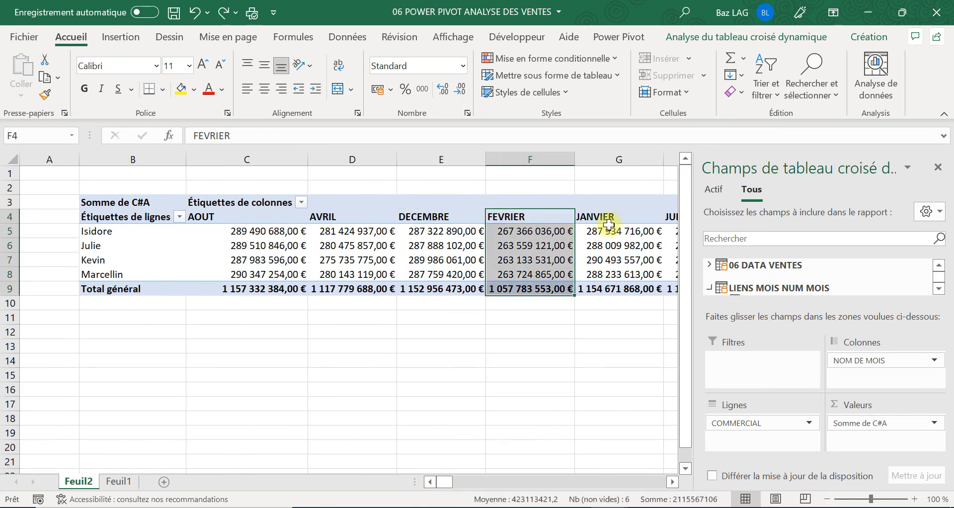
# - Move the JANVIER column to the first month position of the pivot table and FEVRIER directly after it
pyautogui.click(594, 217)
pyautogui.moveTo(613, 211); pyautogui.dragTo(207, 241)
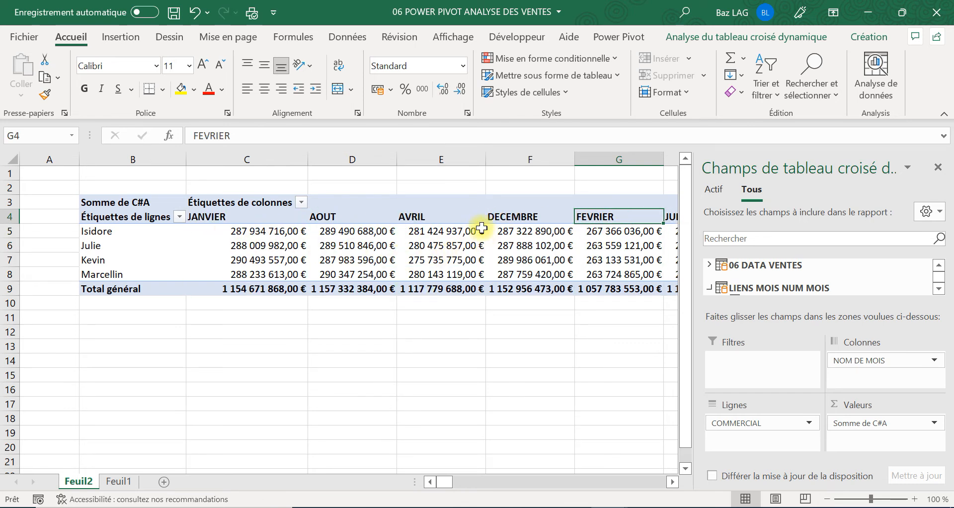
pyautogui.moveTo(616, 224); pyautogui.dragTo(274, 231)
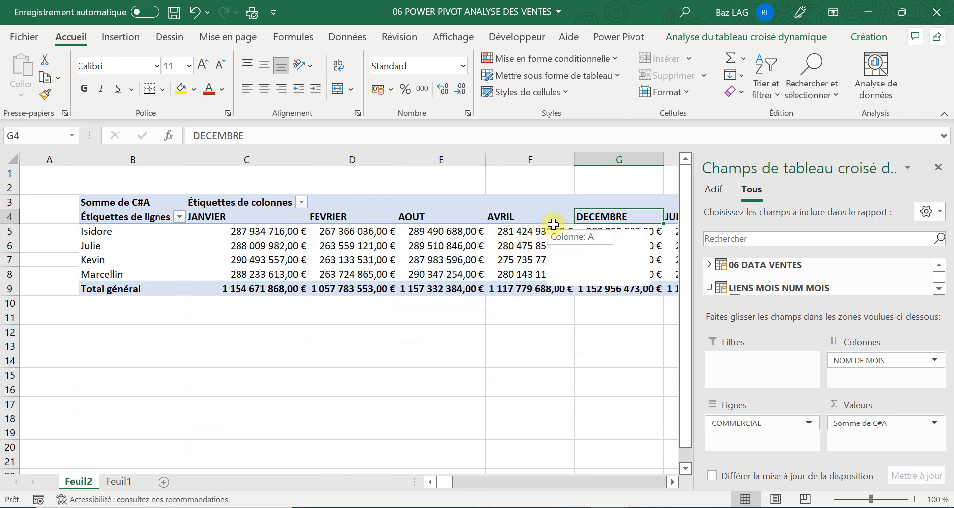
# - Hide the pivot field list and move the MARS and AVRIL columns between FEVRIER and AOUT, in calendar order
pyautogui.click(938, 168)
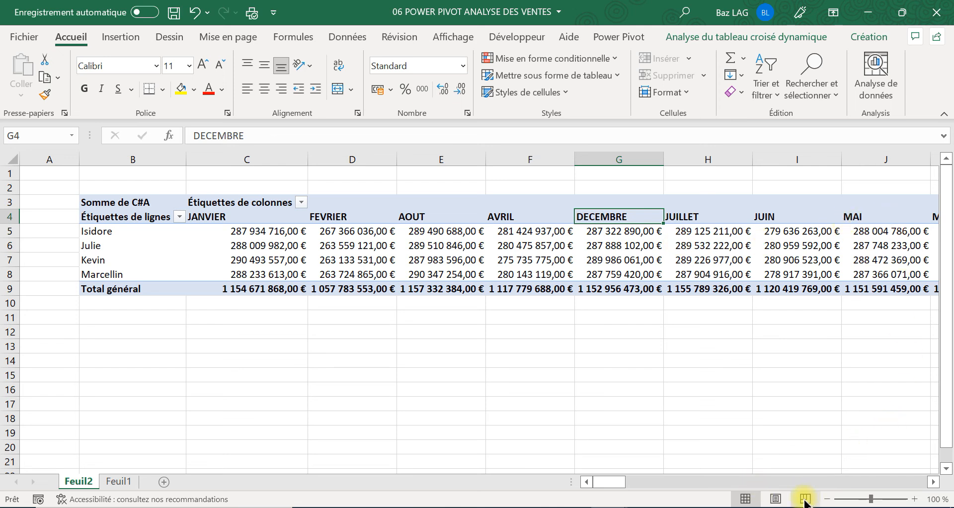
pyautogui.click(827, 499)
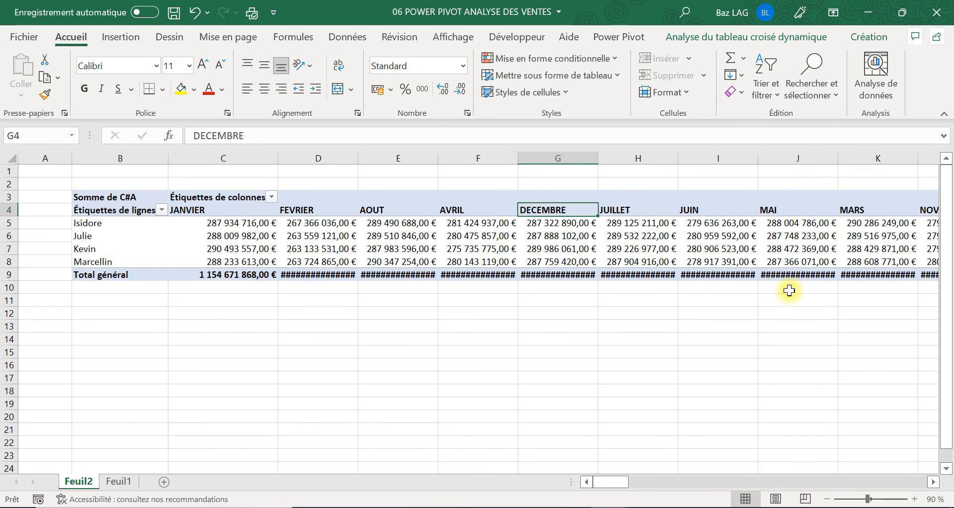
pyautogui.click(860, 210)
pyautogui.moveTo(857, 218); pyautogui.dragTo(390, 226)
pyautogui.click(567, 211)
pyautogui.moveTo(565, 213); pyautogui.dragTo(448, 208)
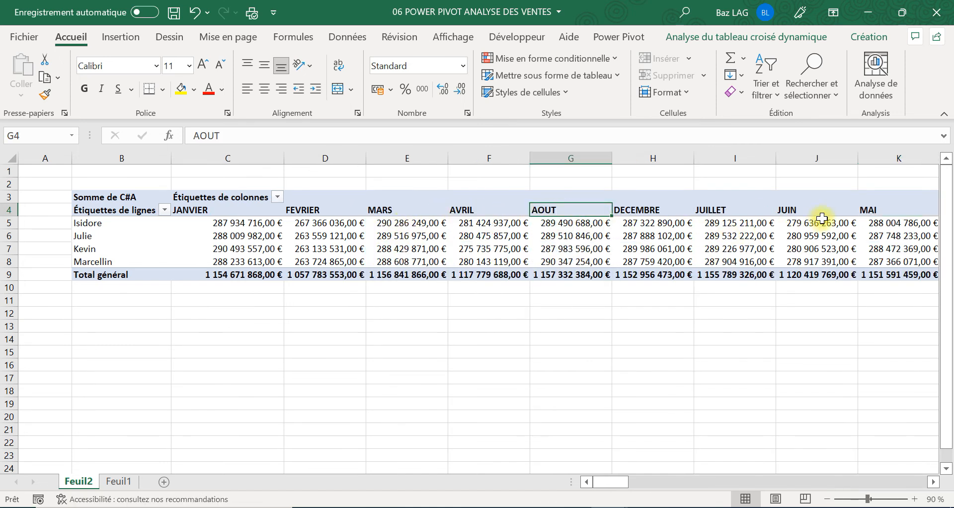
# - Move the MAI, JUIN and JUILLET columns between AVRIL and AOUT, in calendar order
pyautogui.click(877, 209)
pyautogui.moveTo(886, 215); pyautogui.dragTo(530, 208)
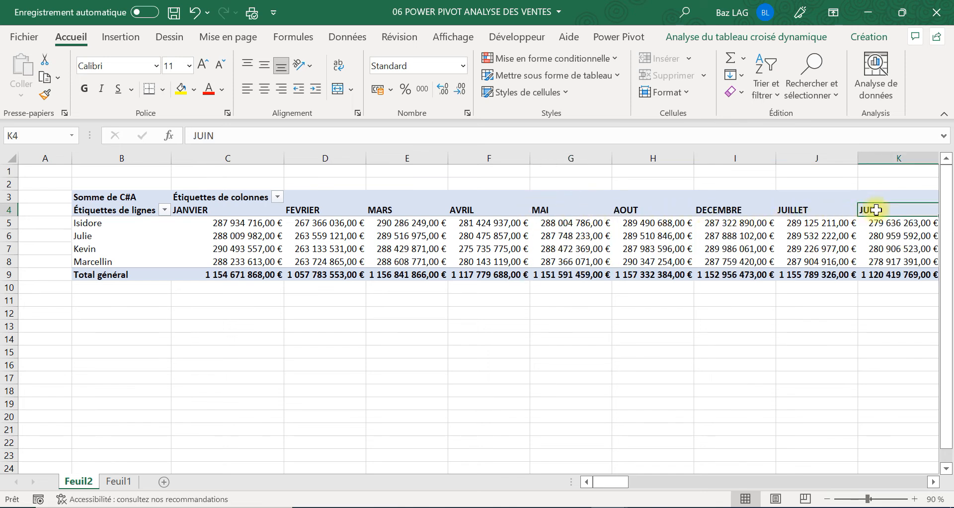
pyautogui.moveTo(878, 219); pyautogui.dragTo(616, 216)
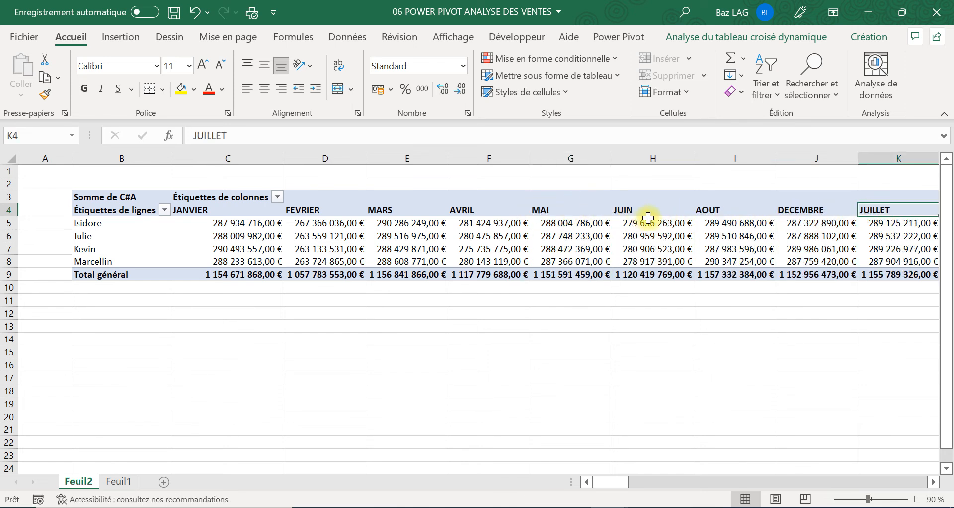
pyautogui.moveTo(888, 213); pyautogui.dragTo(694, 205)
# - Move the SEPTEMBRE and OCTOBRE columns between AOUT and DECEMBRE, in calendar order
pyautogui.moveTo(615, 483); pyautogui.dragTo(644, 488)
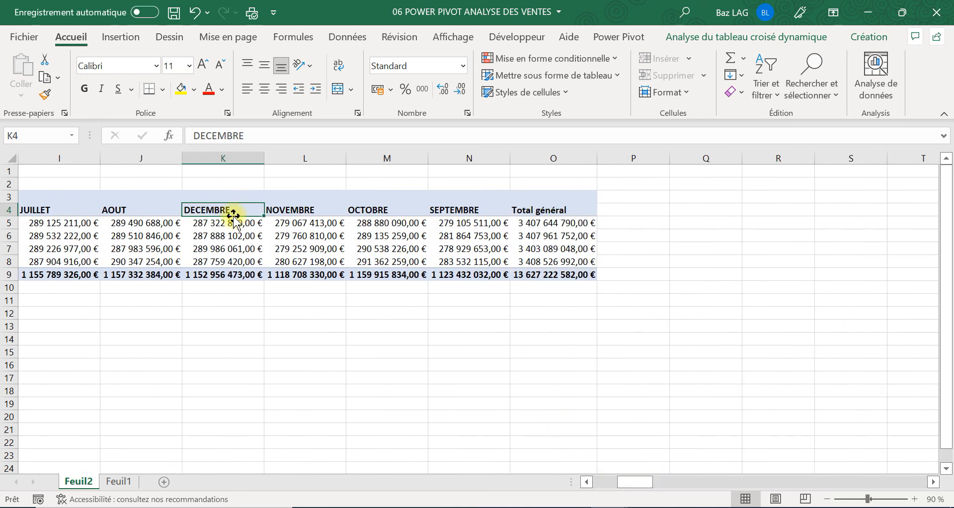
pyautogui.click(470, 204)
pyautogui.moveTo(431, 211); pyautogui.dragTo(199, 233)
pyautogui.moveTo(476, 224); pyautogui.dragTo(279, 222)
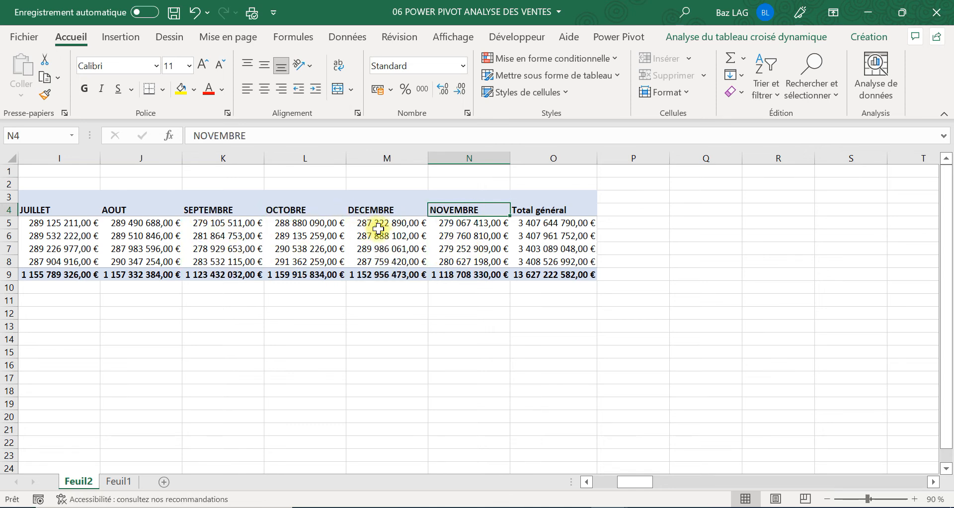
# - Move the NOVEMBRE column between OCTOBRE and DECEMBRE to complete the calendar order of the months
pyautogui.moveTo(464, 213); pyautogui.dragTo(347, 218)
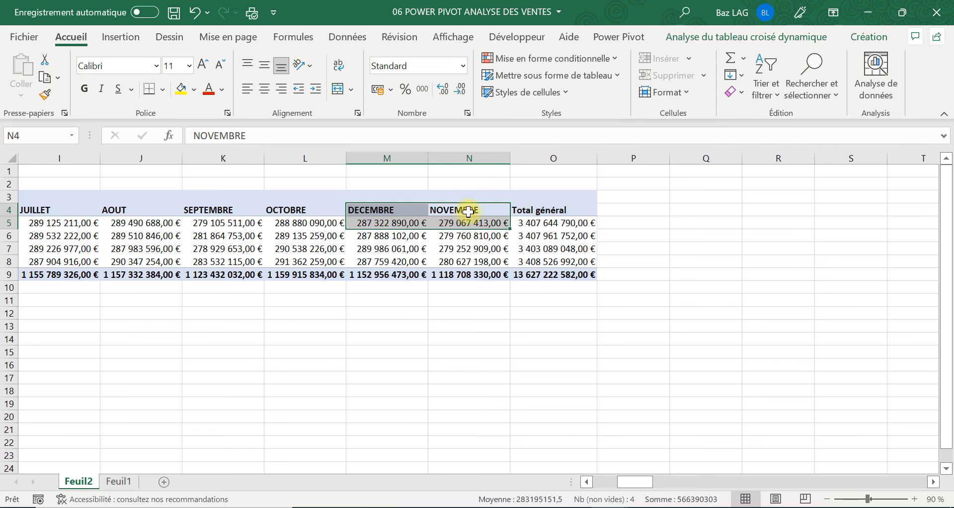
pyautogui.click(467, 209)
pyautogui.click(467, 211)
pyautogui.moveTo(480, 219); pyautogui.dragTo(352, 221)
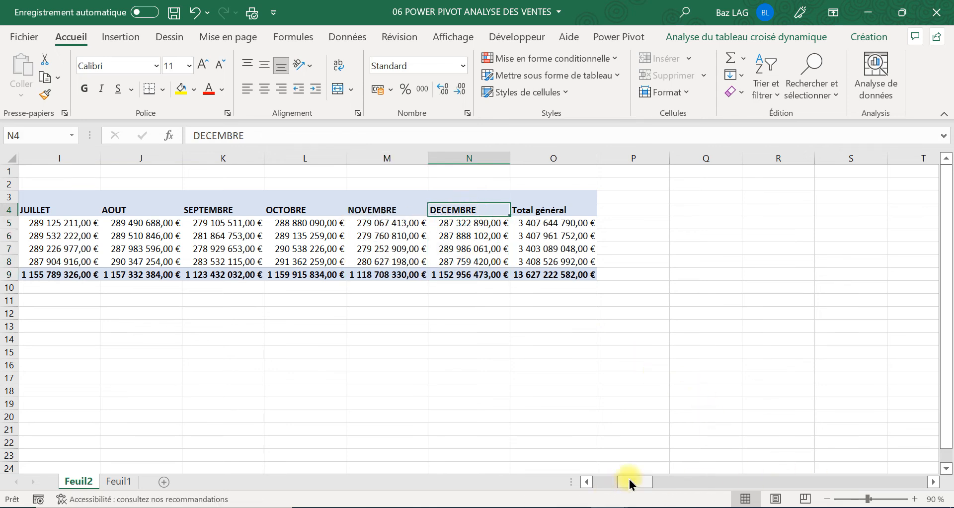
pyautogui.moveTo(630, 482); pyautogui.dragTo(593, 486)
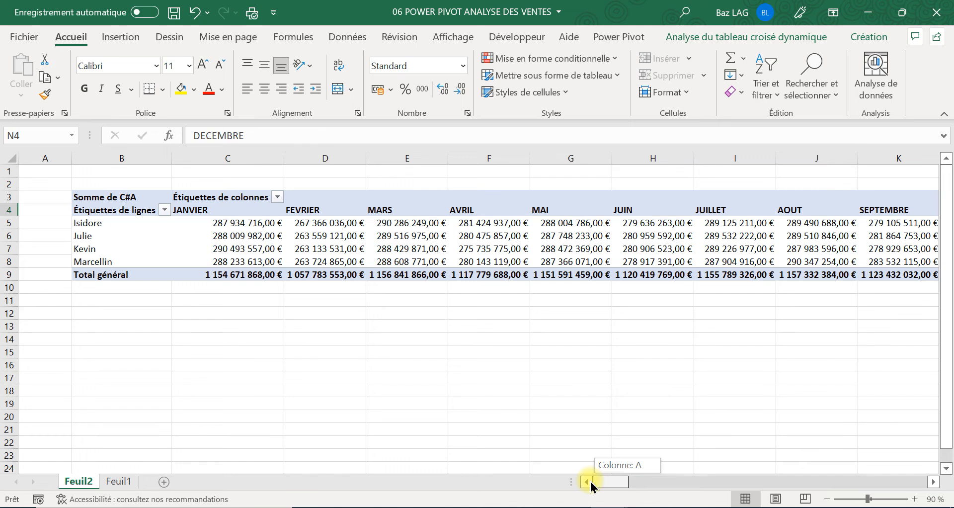
pyautogui.moveTo(593, 486); pyautogui.dragTo(542, 492)
# - Select a value inside the pivot table and display its field list again
pyautogui.click(276, 236)
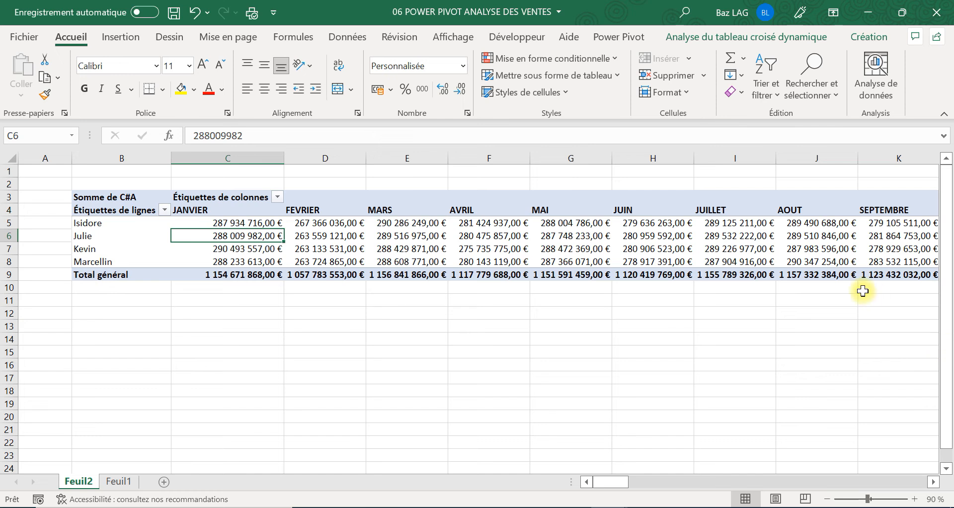
pyautogui.click(800, 42)
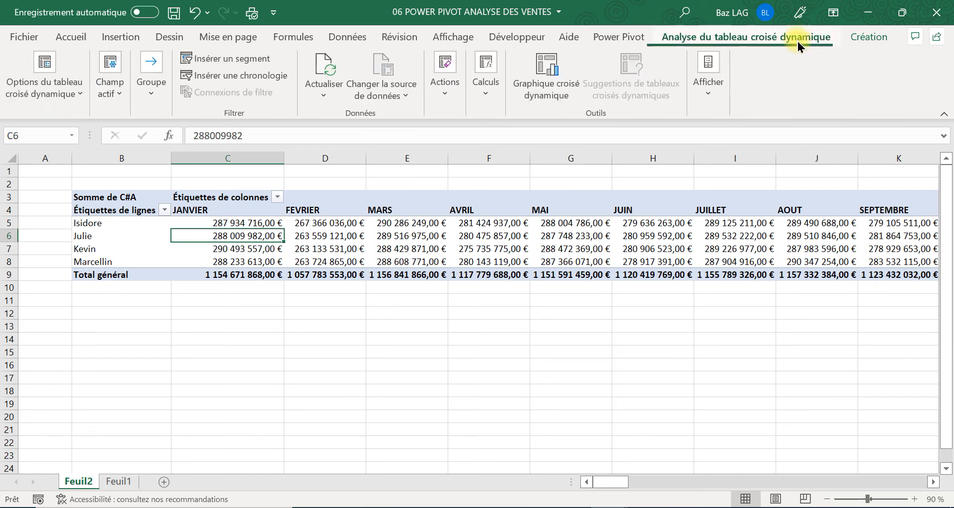
pyautogui.click(708, 87)
pyautogui.click(710, 155)
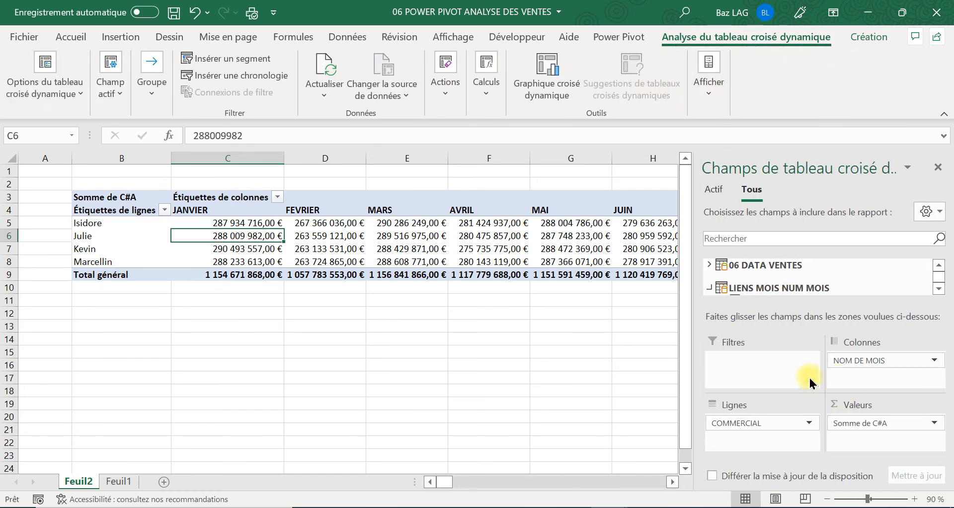
# - Examine the fields available in the LIENS MOIS NUM MOIS and 06 DATA VENTES tables, collapsing each table after viewing
pyautogui.moveTo(939, 273); pyautogui.dragTo(940, 283)
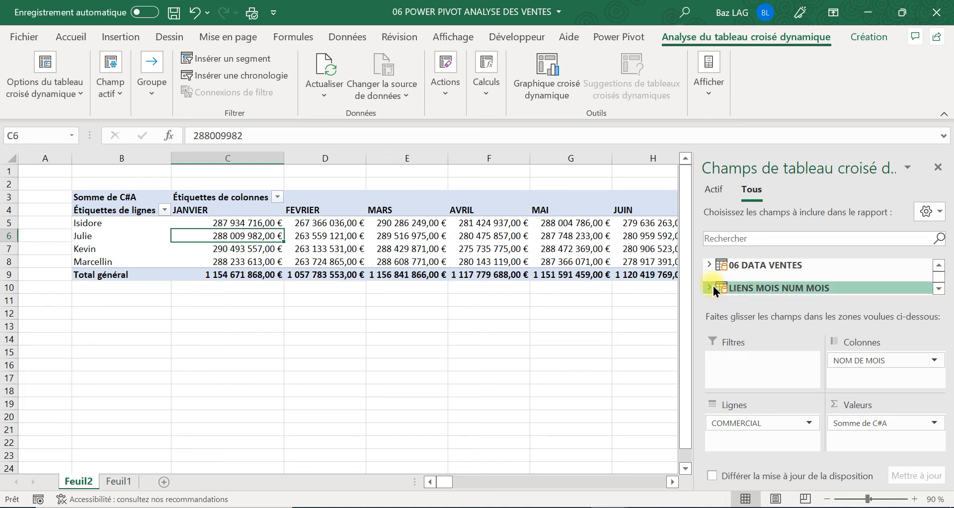
pyautogui.click(939, 288)
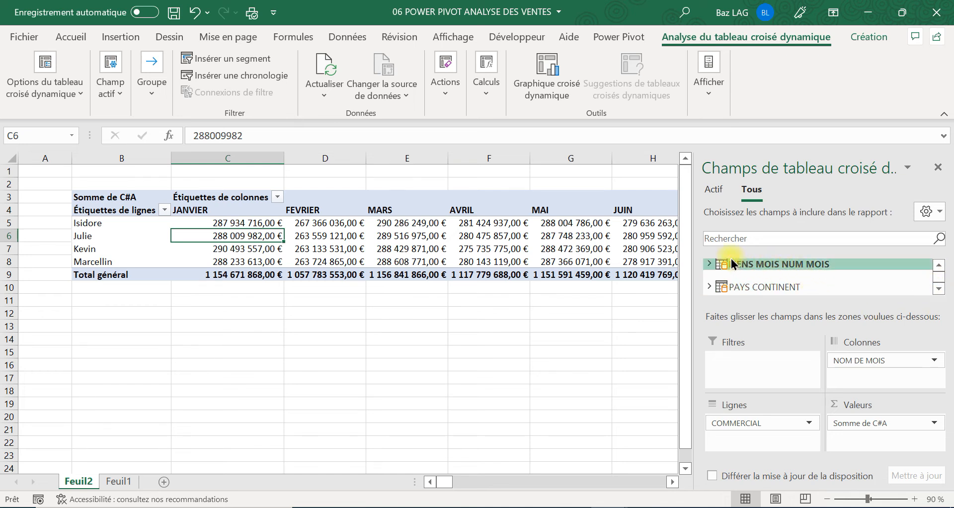
pyautogui.click(709, 264)
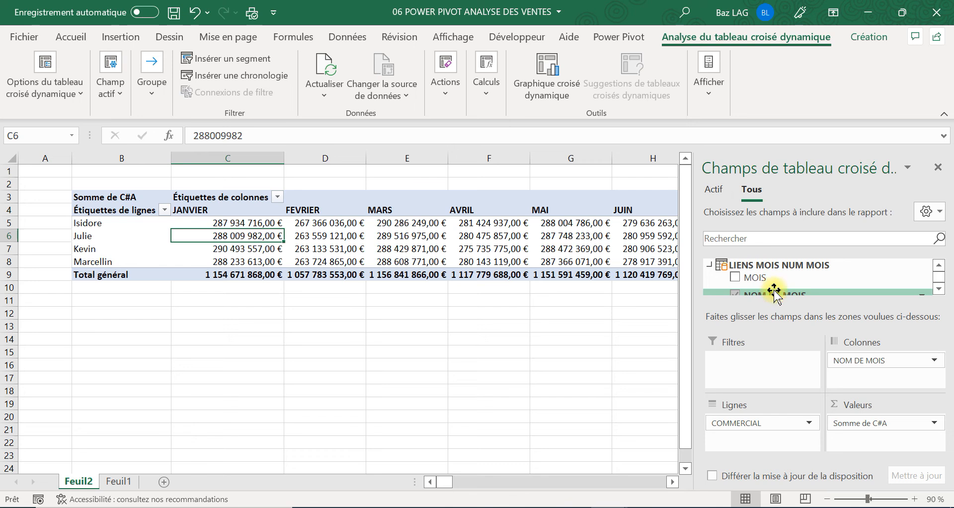
pyautogui.click(939, 269)
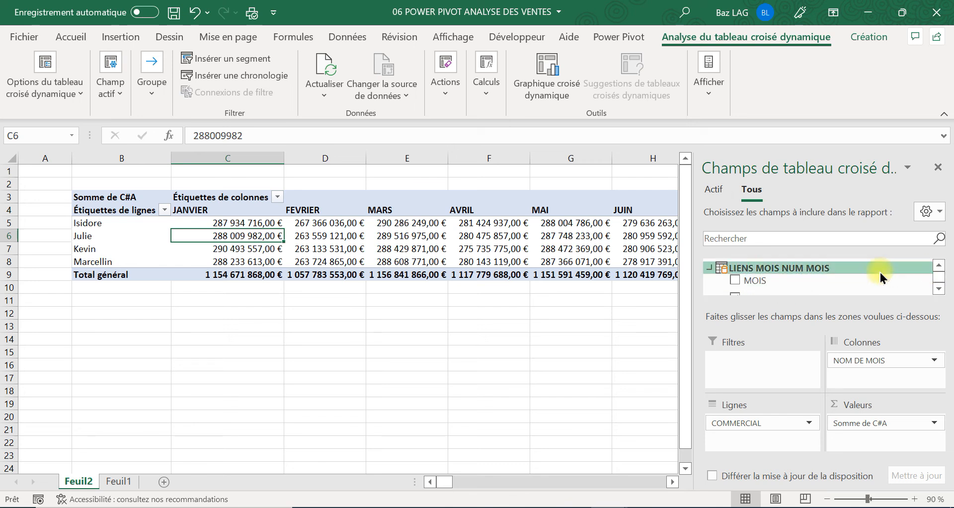
pyautogui.click(711, 269)
pyautogui.click(938, 265)
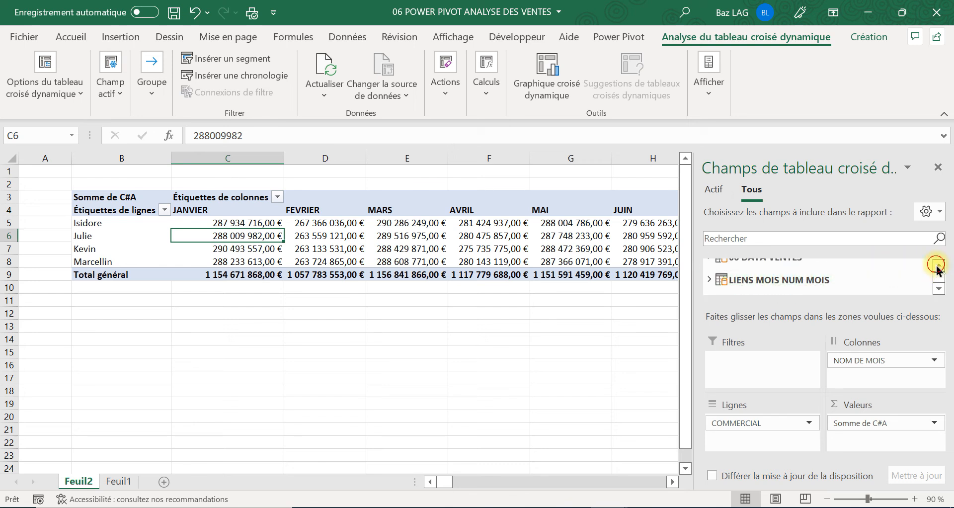
pyautogui.click(710, 264)
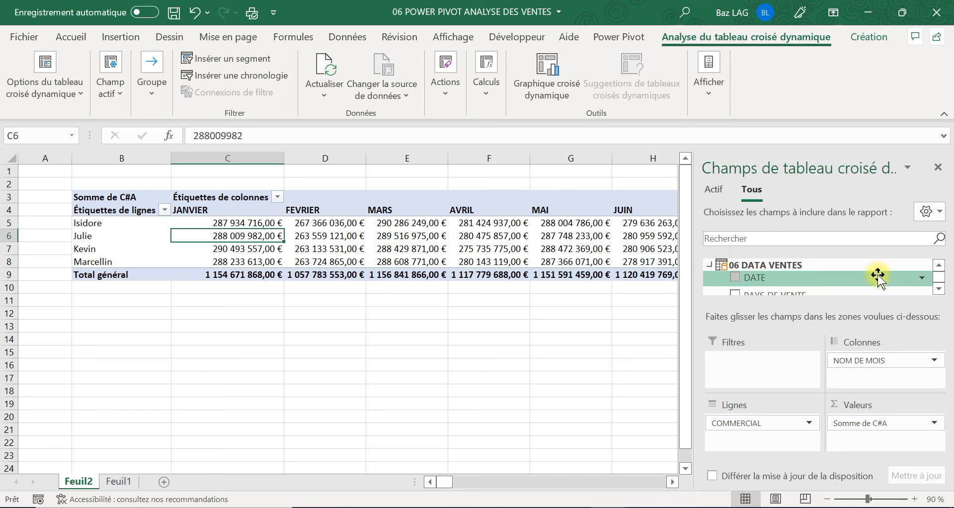
pyautogui.click(939, 288)
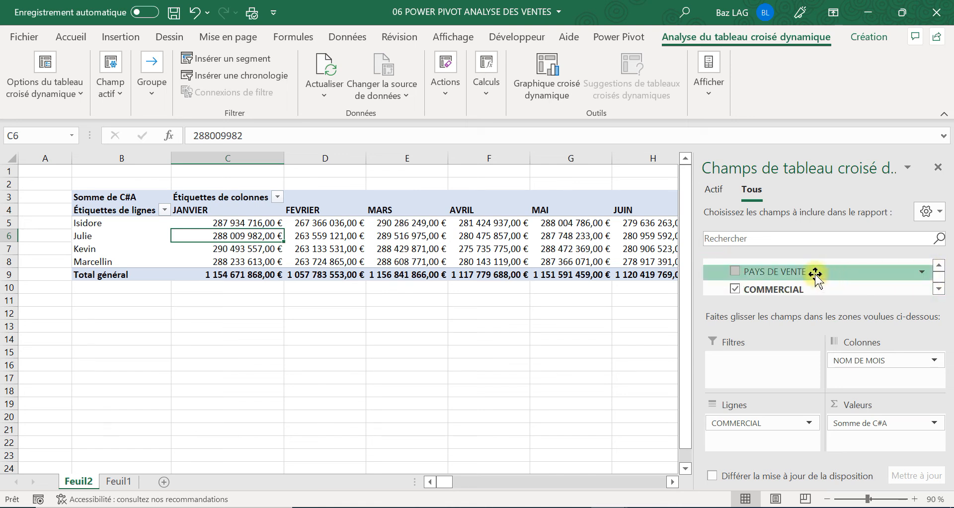
pyautogui.click(942, 280)
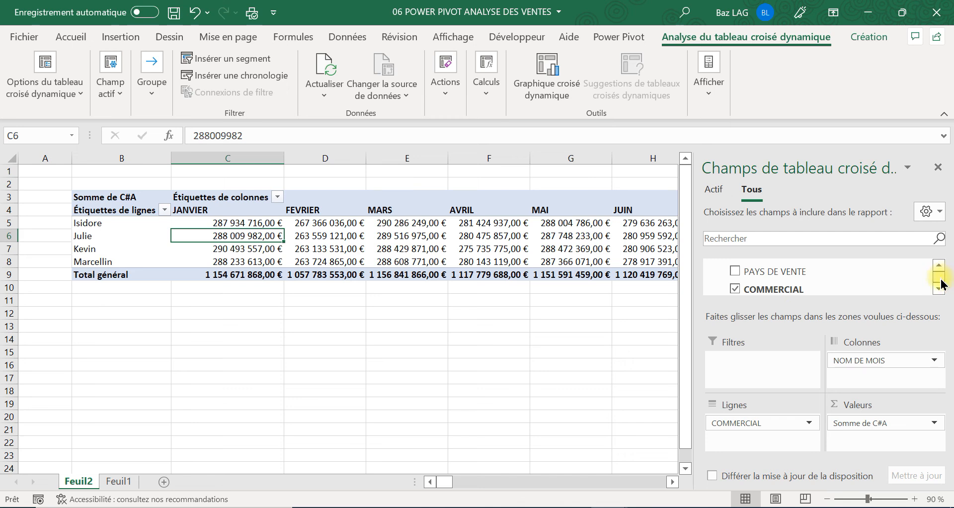
pyautogui.click(939, 263)
pyautogui.click(938, 262)
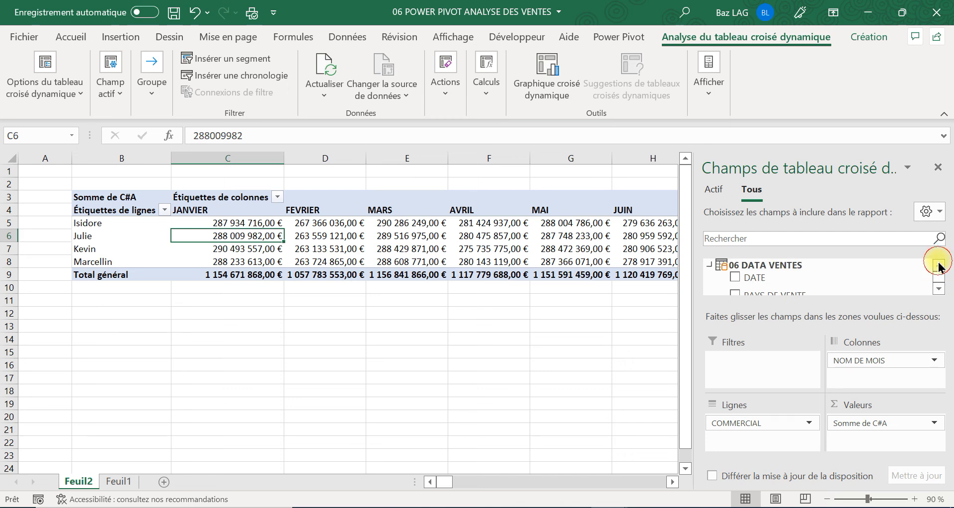
pyautogui.click(713, 267)
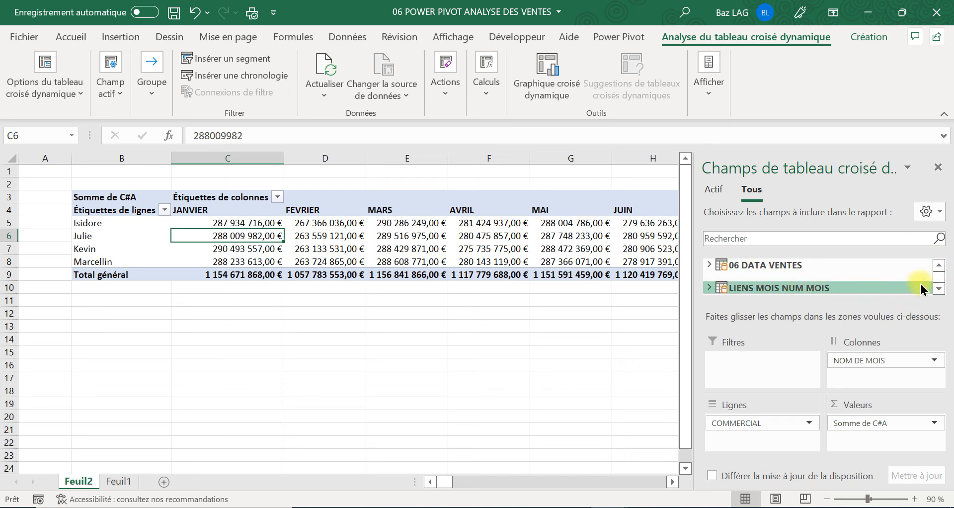
# - Add the ANNEE field of the 06 DATA VENTES table to the pivot table's columns, above NOM DE MOIS
pyautogui.click(939, 289)
pyautogui.click(940, 290)
pyautogui.click(940, 290)
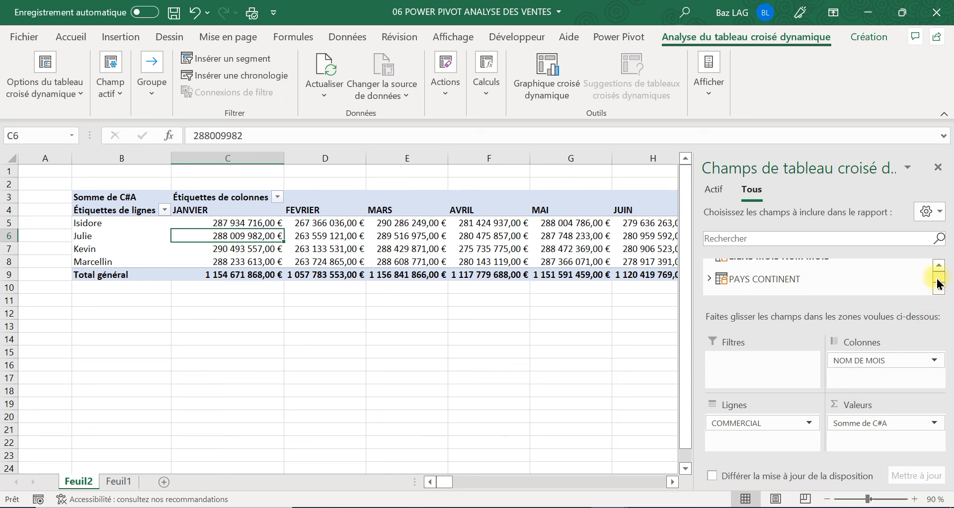
pyautogui.click(939, 265)
pyautogui.click(939, 265)
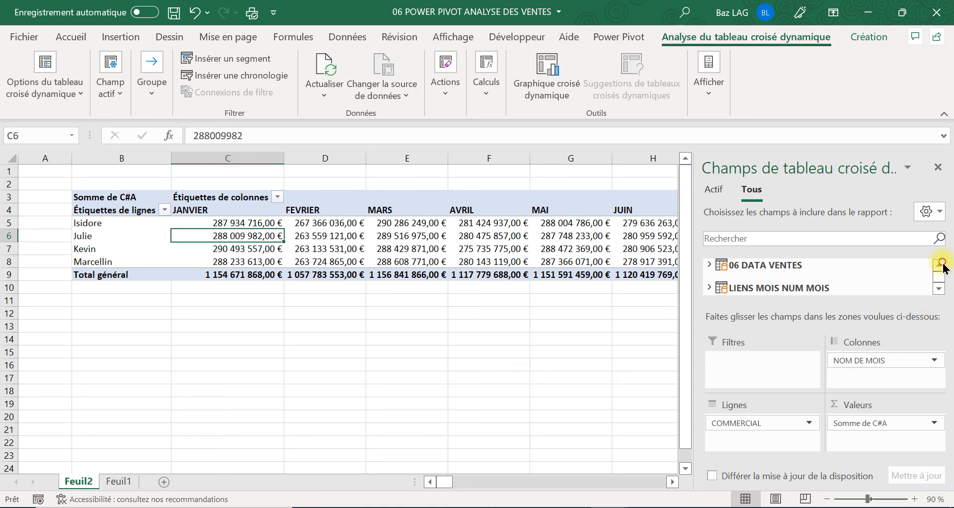
pyautogui.click(709, 266)
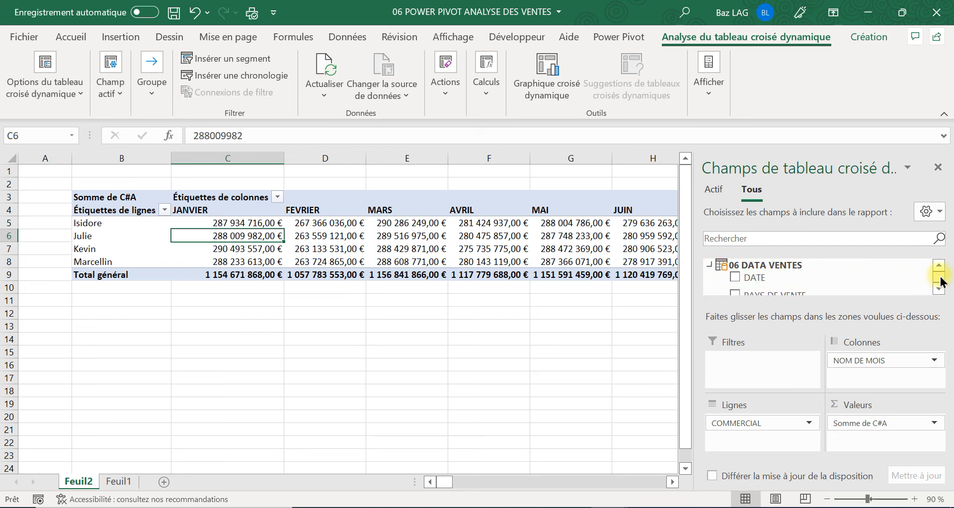
pyautogui.click(938, 293)
pyautogui.click(938, 293)
pyautogui.click(938, 293)
pyautogui.click(938, 293)
pyautogui.click(938, 289)
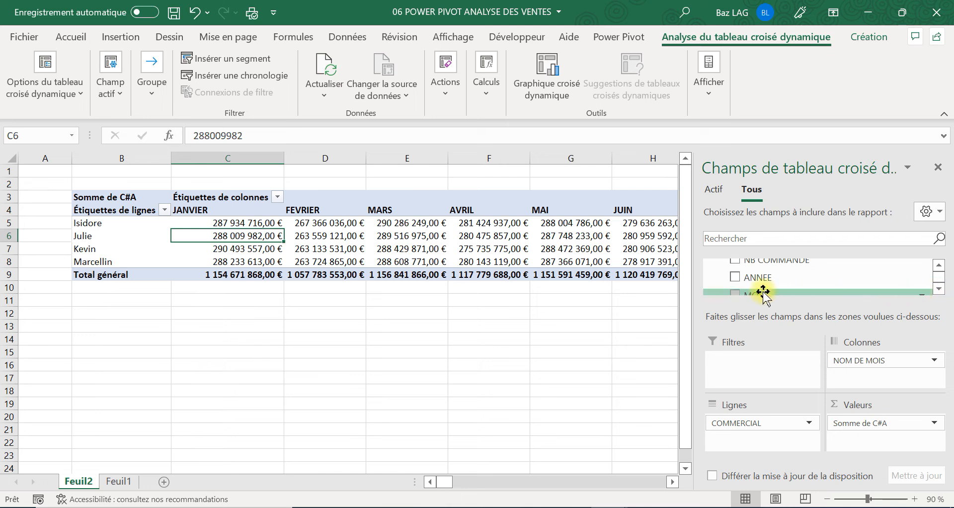
pyautogui.moveTo(756, 277); pyautogui.dragTo(862, 354)
pyautogui.click(341, 351)
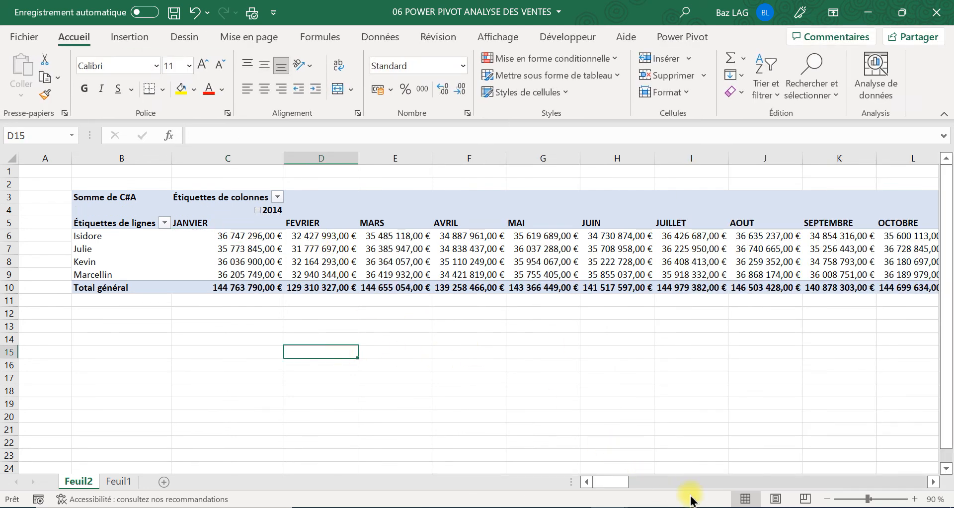
# - Move the NOM DE MOIS field from the pivot table's columns to its rows, below COMMERCIAL
pyautogui.click(934, 482)
pyautogui.moveTo(934, 483); pyautogui.dragTo(935, 482)
pyautogui.moveTo(660, 481); pyautogui.dragTo(518, 480)
pyautogui.click(294, 247)
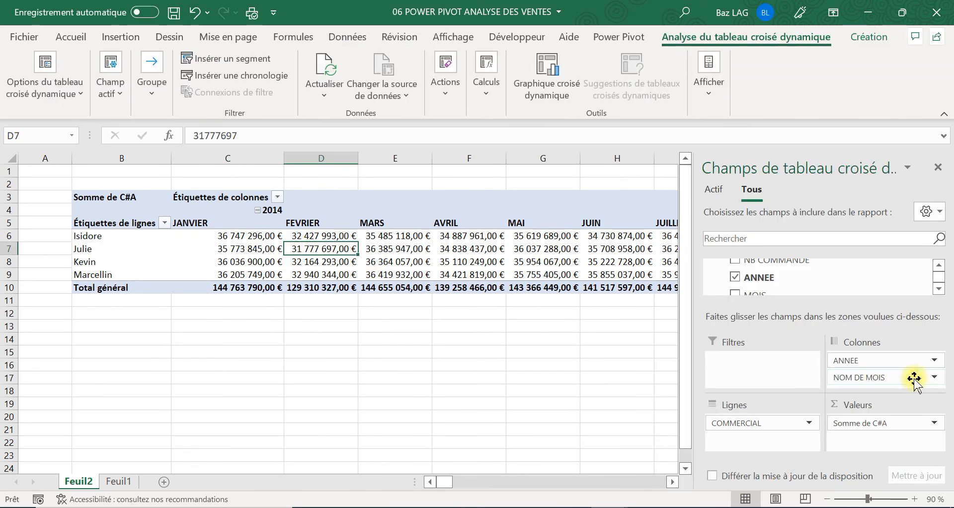
pyautogui.moveTo(883, 377); pyautogui.dragTo(790, 441)
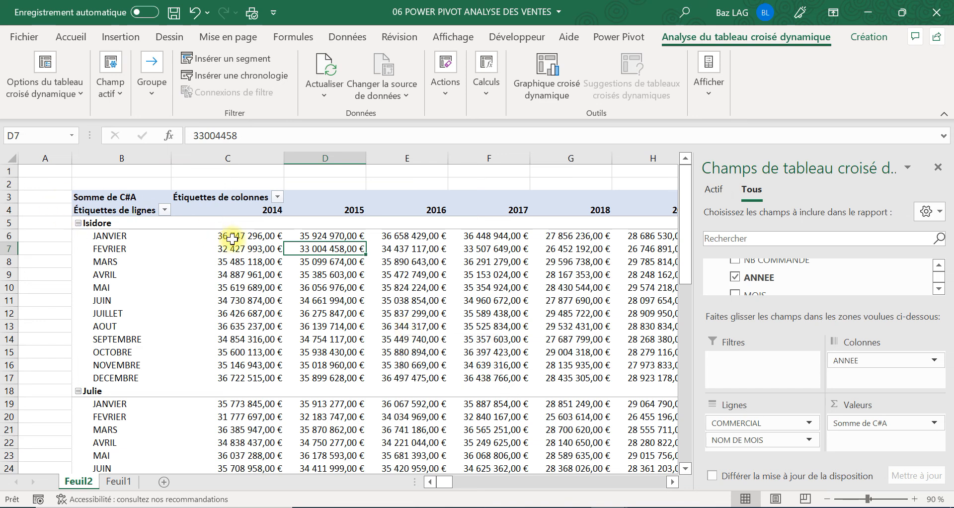
# - Check the first salesperson's monthly sales by year and hide the pivot table's field list
pyautogui.click(254, 238)
pyautogui.click(348, 249)
pyautogui.click(348, 236)
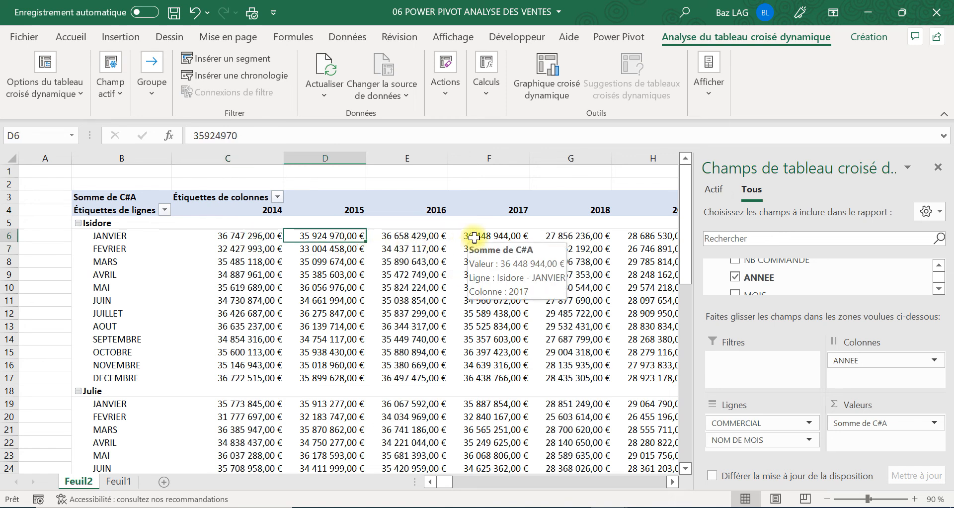
pyautogui.click(331, 274)
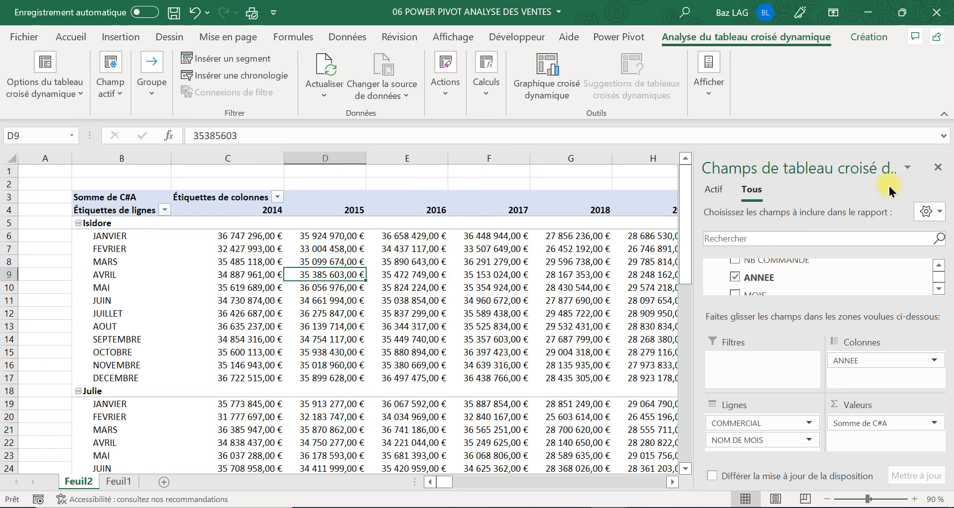
pyautogui.click(939, 170)
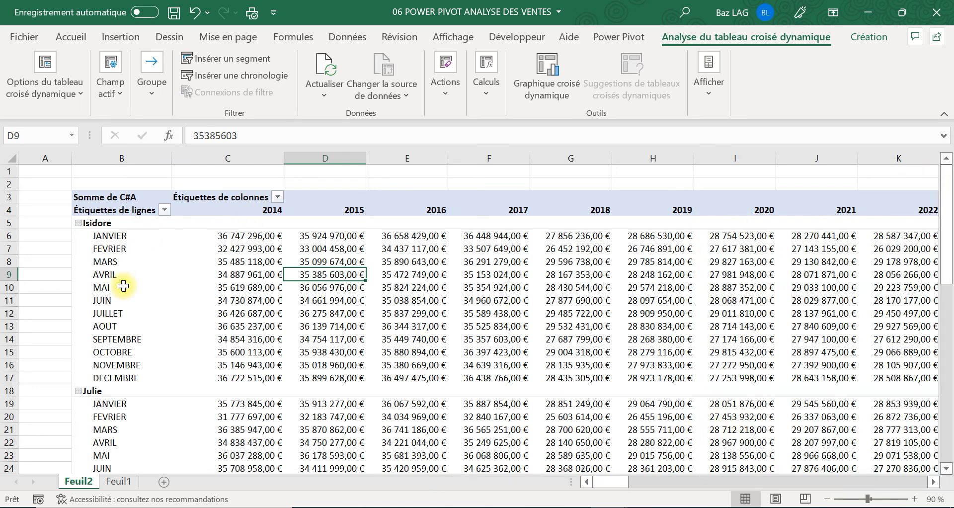
# - Centre the contents of columns C to L both horizontally and vertically
pyautogui.moveTo(242, 165); pyautogui.dragTo(645, 141)
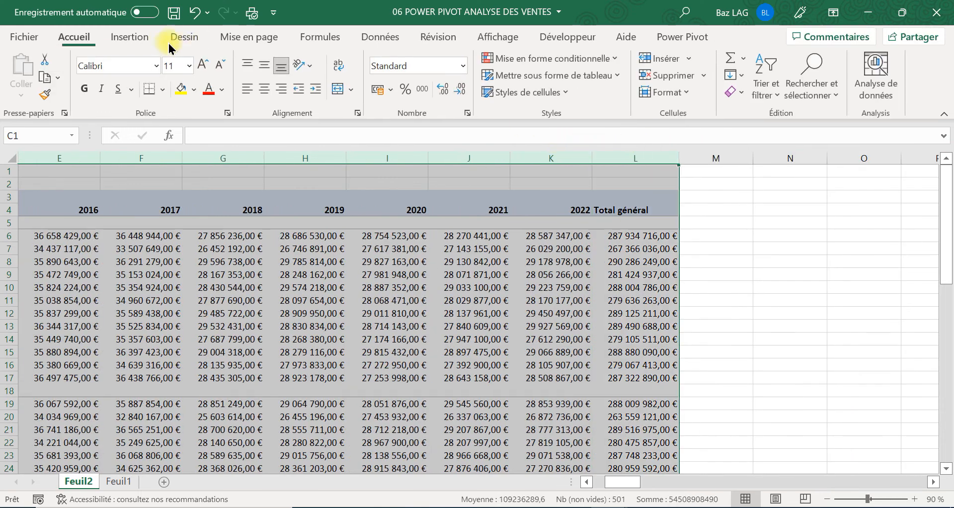
pyautogui.click(260, 63)
pyautogui.click(264, 87)
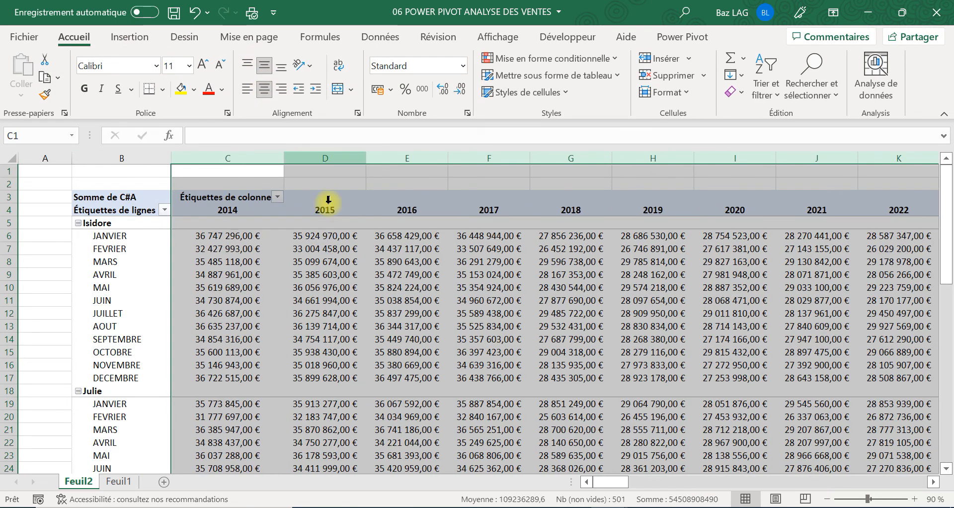
pyautogui.click(332, 324)
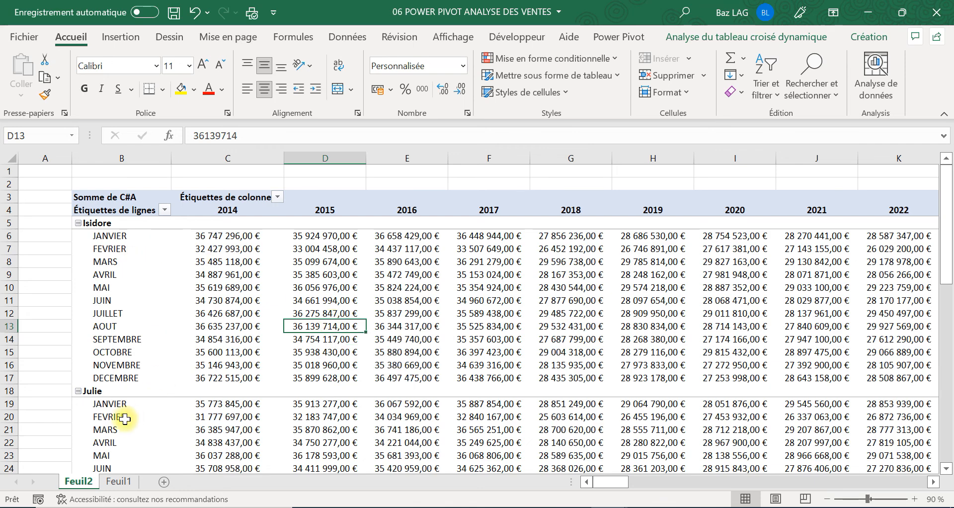
pyautogui.moveTo(947, 218)
pyautogui.mouseDown()
pyautogui.moveTo(950, 397)
pyautogui.moveTo(948, 214)
pyautogui.mouseUp()
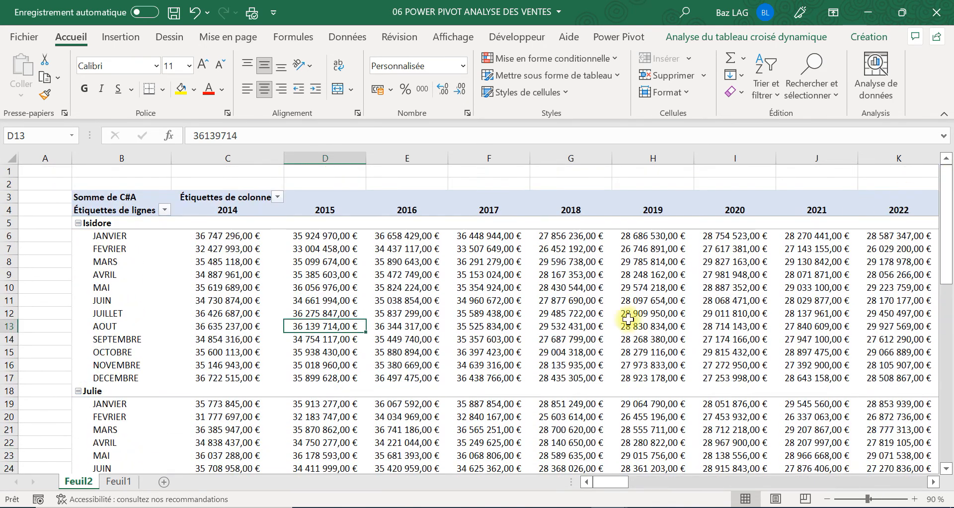
# - Rename the Feuil2 sheet as TCD1
pyautogui.rightClick(91, 484)
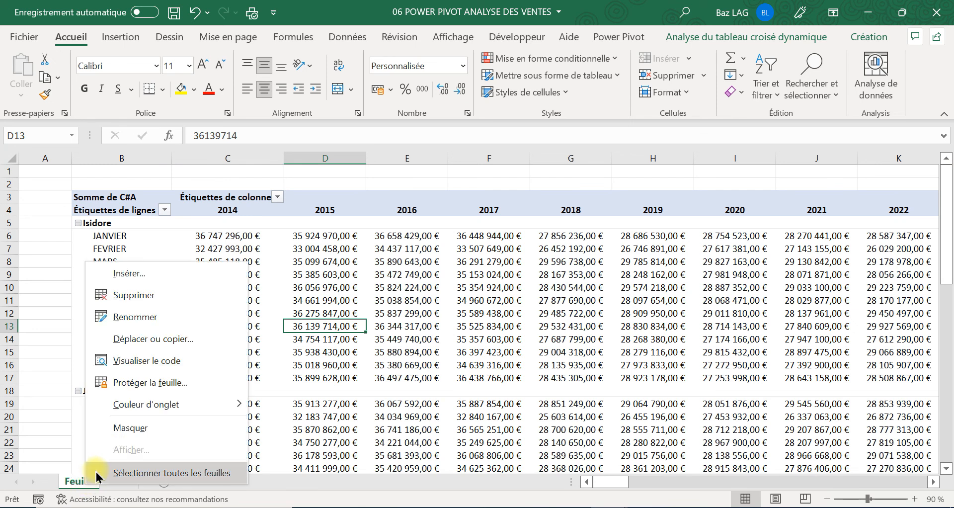
pyautogui.click(143, 309)
pyautogui.write('TCD1')
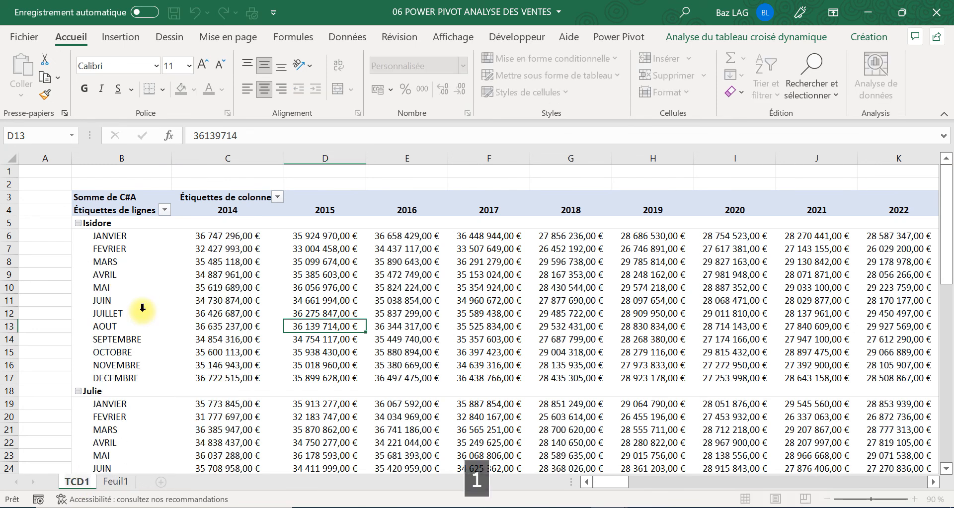
pyautogui.click(23, 287)
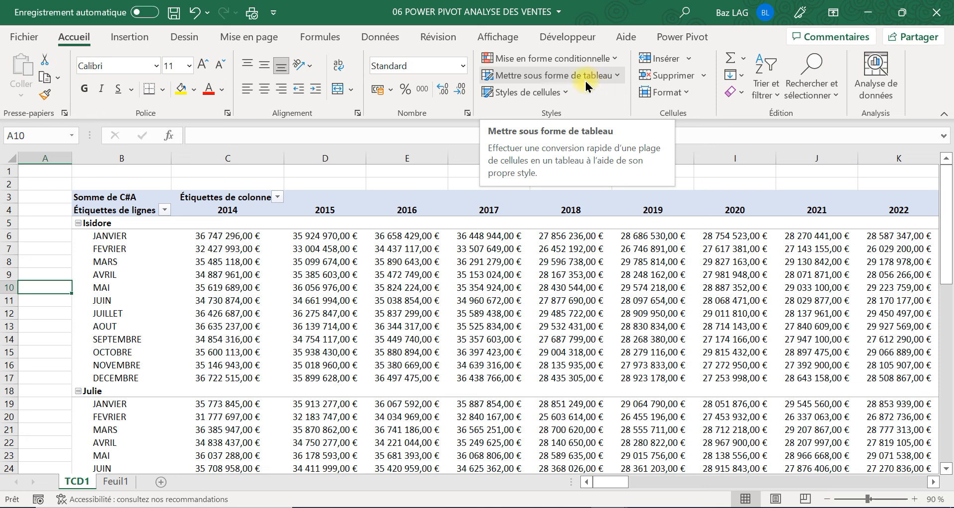
pyautogui.moveTo(947, 254); pyautogui.dragTo(946, 139)
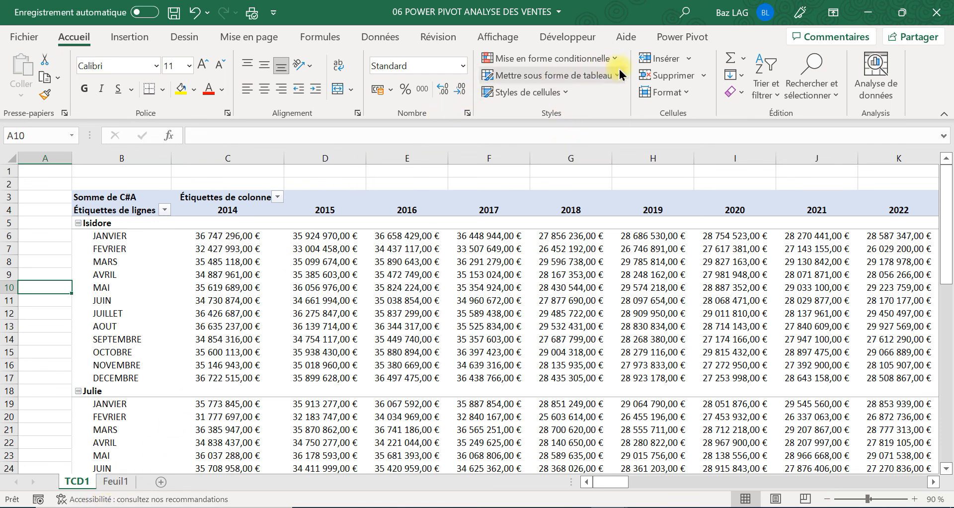
# - Examine the PAYS CONTINENT and 06 DATA VENTES tables in the Power Pivot data model, widening the C#A column, and return to the workbook
pyautogui.click(682, 37)
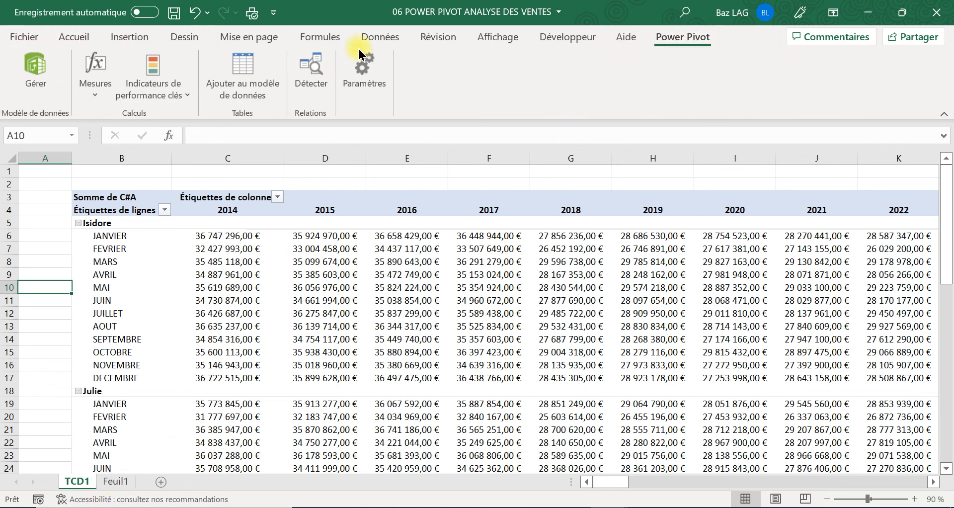
pyautogui.click(31, 65)
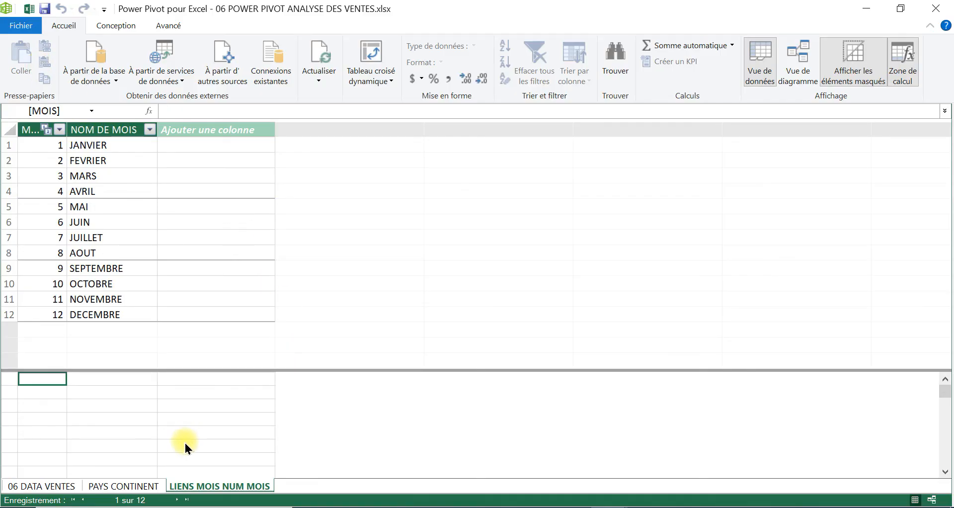
pyautogui.click(129, 484)
pyautogui.click(64, 487)
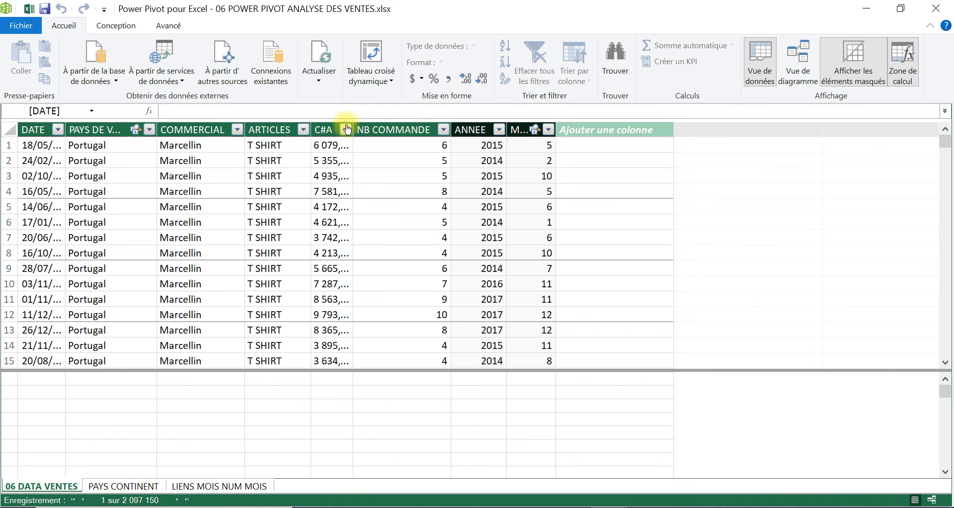
pyautogui.moveTo(353, 129); pyautogui.dragTo(410, 129)
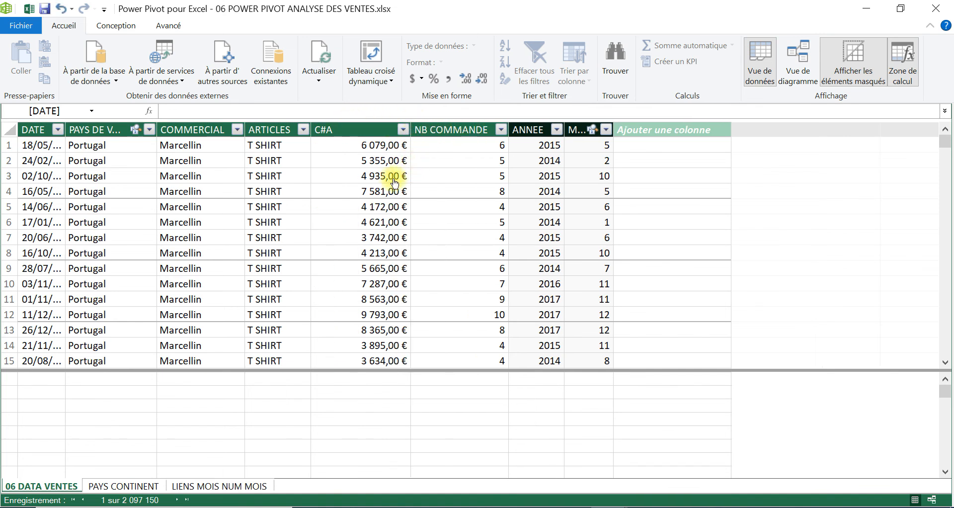
pyautogui.moveTo(313, 124); pyautogui.dragTo(333, 125)
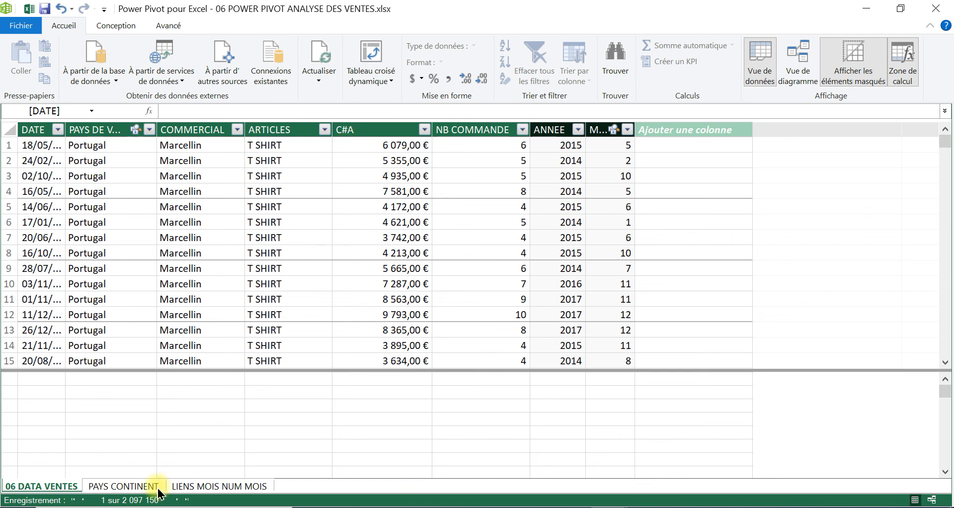
pyautogui.click(120, 486)
pyautogui.click(58, 487)
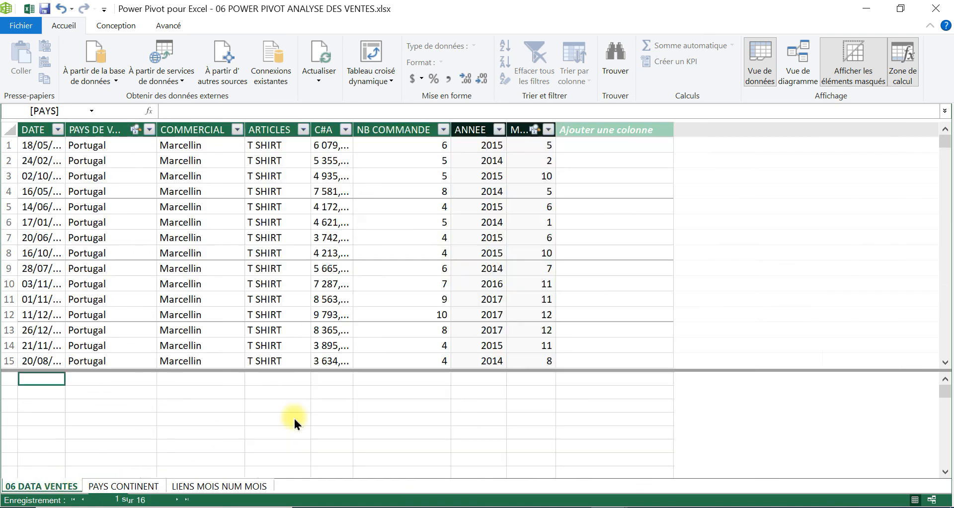
pyautogui.click(866, 10)
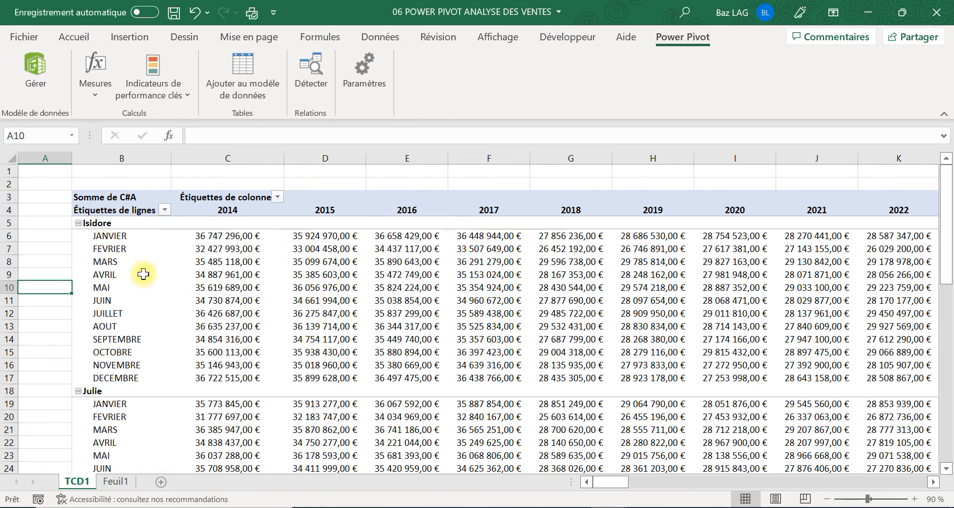
# - Review the monthly rows of each salesperson in the pivot table and the month list on the Feuil1 sheet
pyautogui.moveTo(189, 273)
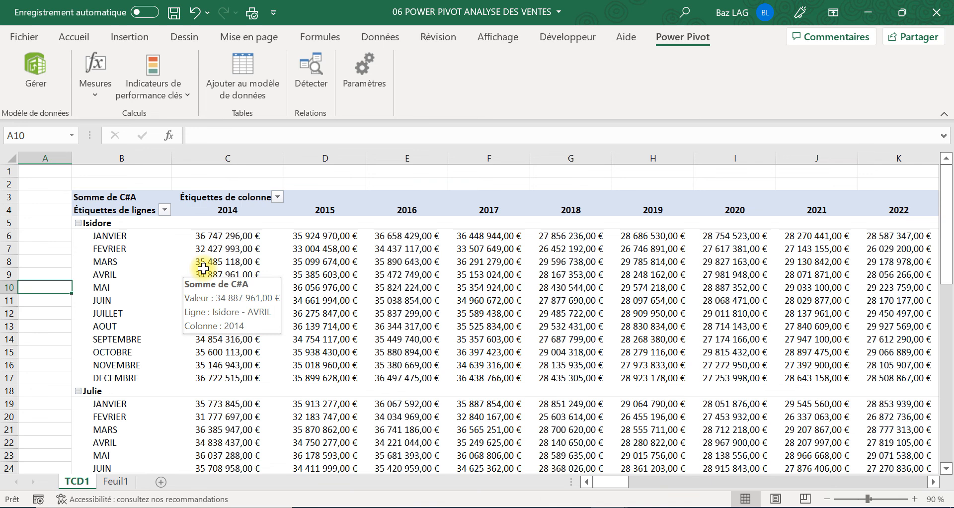
pyautogui.moveTo(947, 223); pyautogui.dragTo(940, 307)
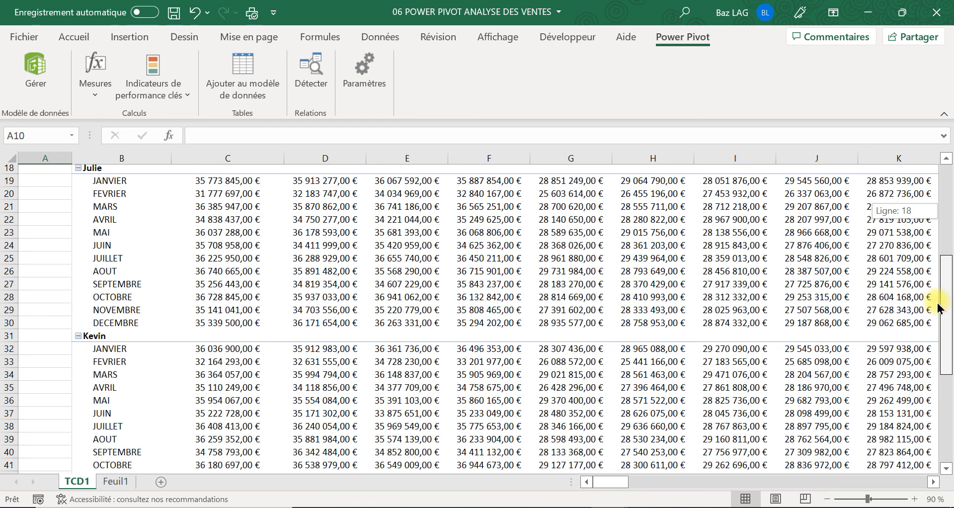
pyautogui.moveTo(940, 307); pyautogui.dragTo(949, 184)
pyautogui.click(109, 480)
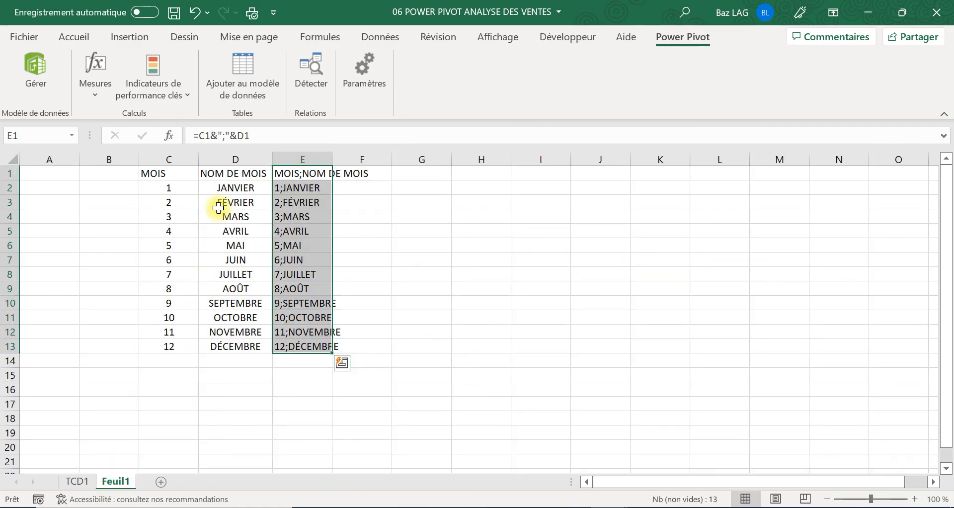
# - Switch back to the Power Pivot data model and widen the C#A column of 06 DATA VENTES to show full amounts
pyautogui.click(36, 92)
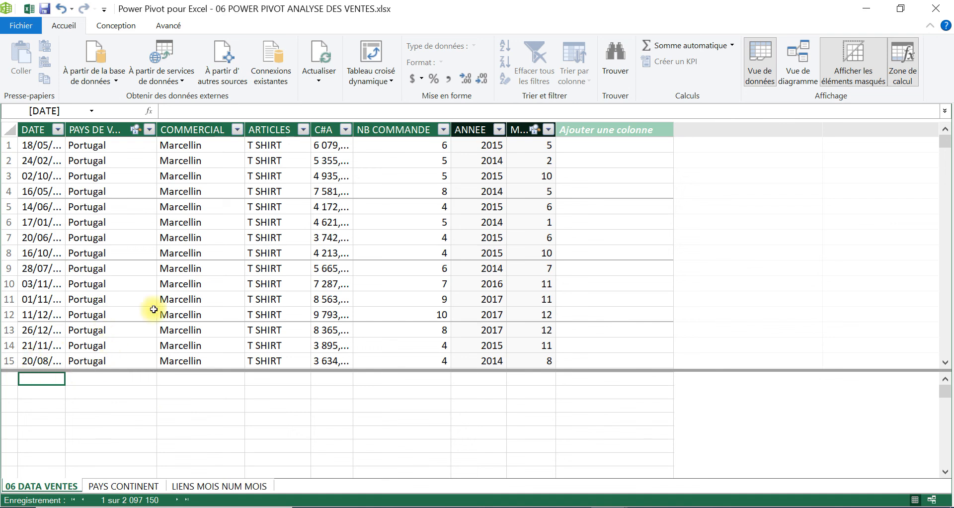
pyautogui.click(79, 329)
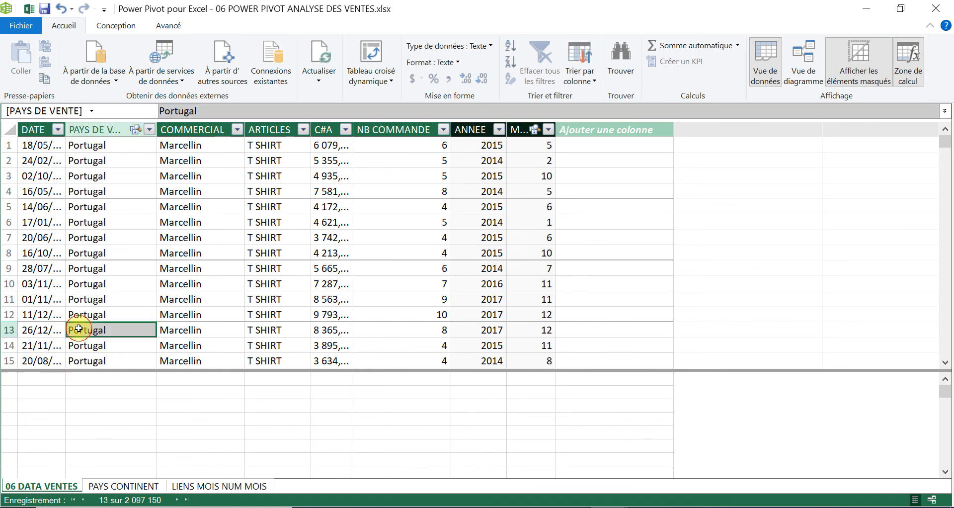
pyautogui.click(32, 129)
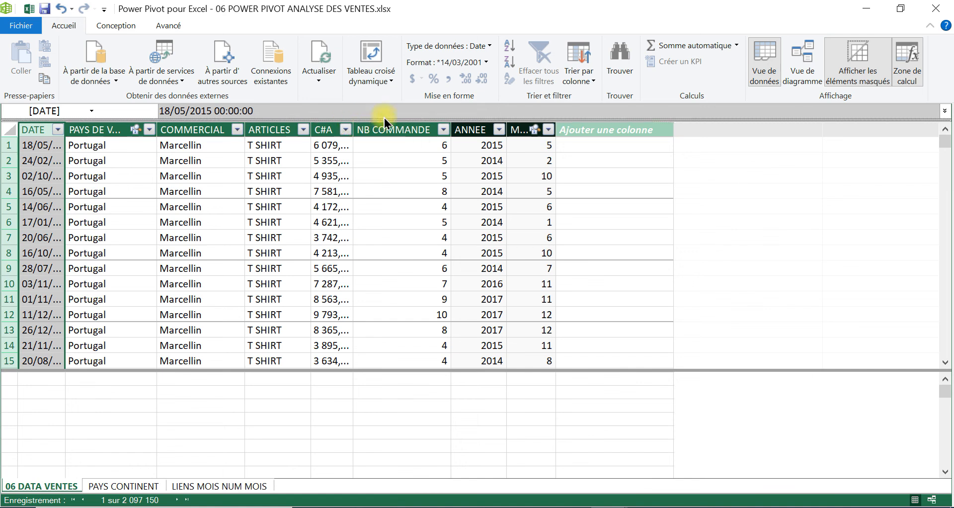
pyautogui.moveTo(351, 122); pyautogui.dragTo(411, 126)
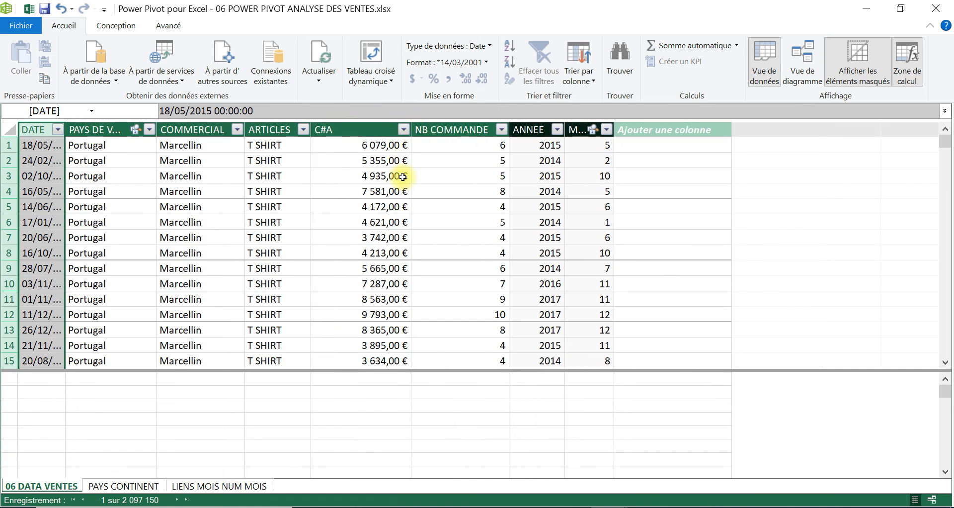
# - Add an automatic average (Moyenne) of C#A in the first calculation-area cell below that column
pyautogui.click(372, 380)
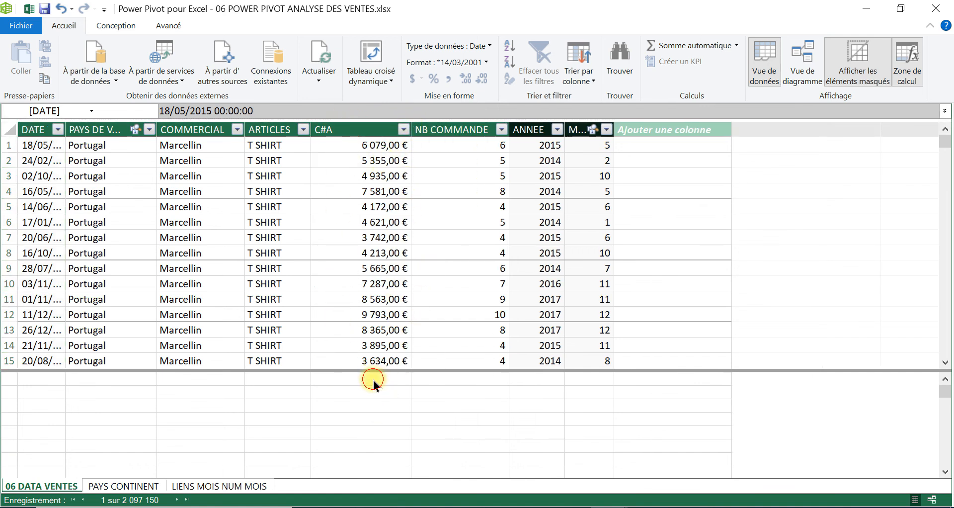
pyautogui.click(733, 46)
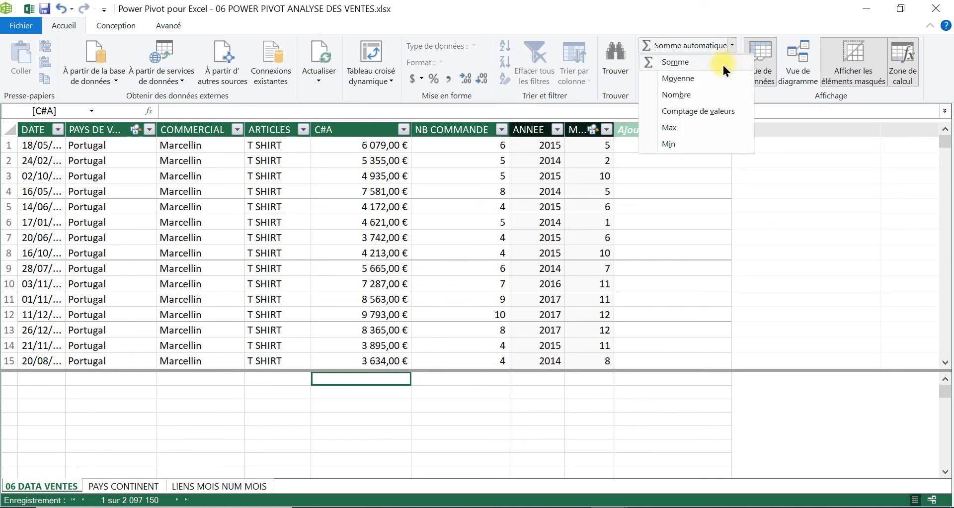
pyautogui.click(707, 80)
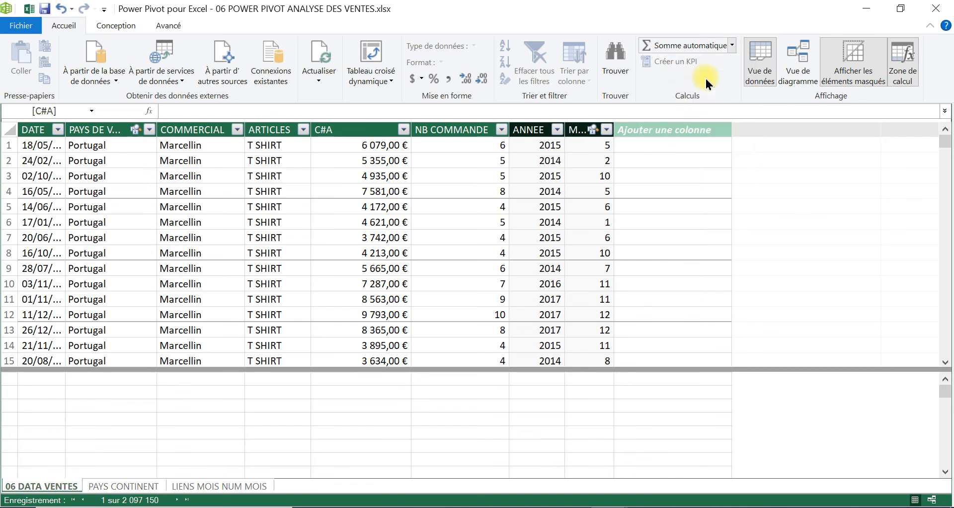